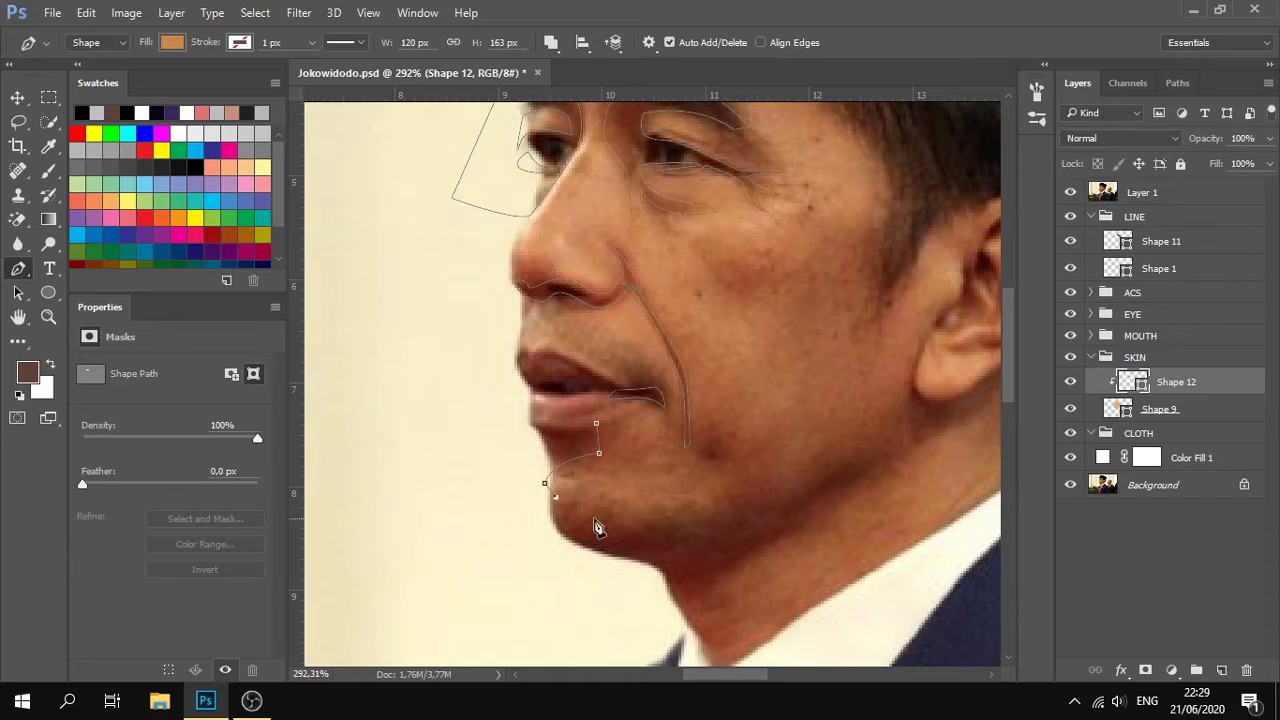
Trace the Shape 12 shadow along the jawline from the chin, then back beneath the jaw and down the neck.
drag(780, 509, 837, 469)
key(ctrl+z)
drag(859, 426, 947, 321)
drag(859, 427, 859, 489)
click(722, 645)
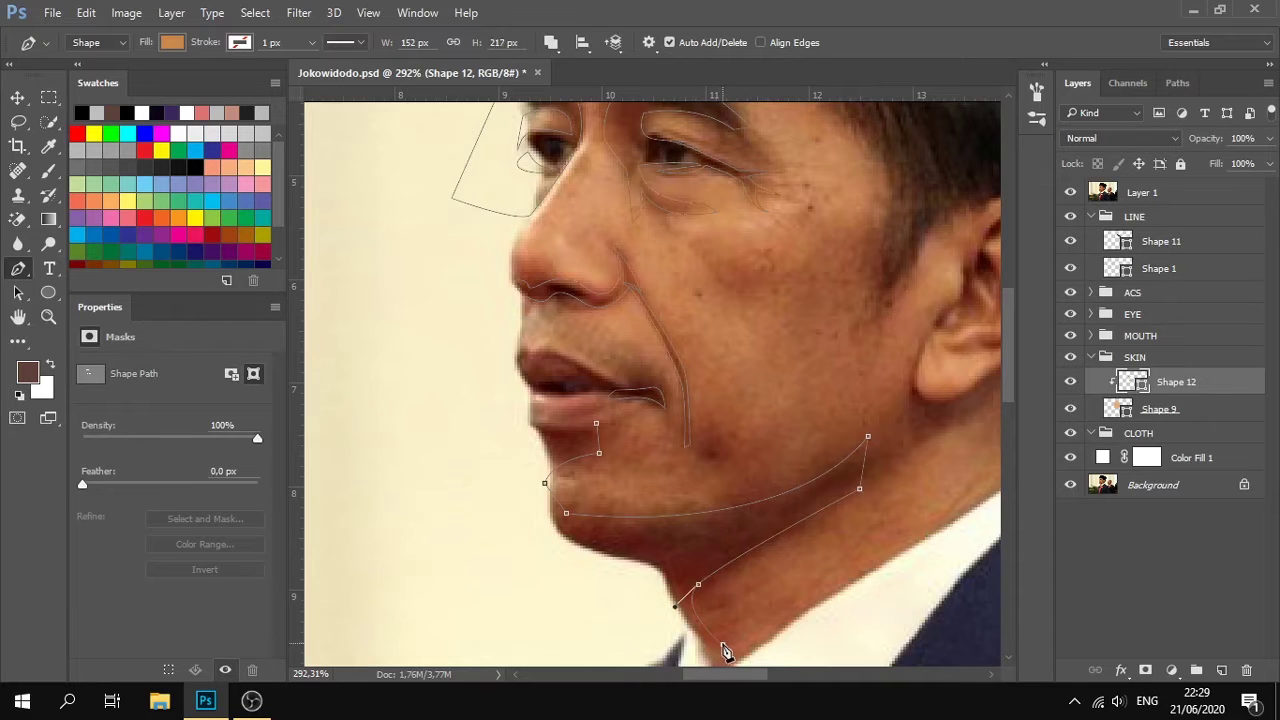
Close the chin and neck shadow path with a loose curve outside the face, and hide the reference photo.
scroll(726, 648, down, 3)
drag(806, 532, 864, 501)
drag(551, 556, 495, 479)
scroll(491, 480, down, 1)
scroll(488, 484, up, 1)
click(490, 386)
click(578, 390)
click(1070, 192)
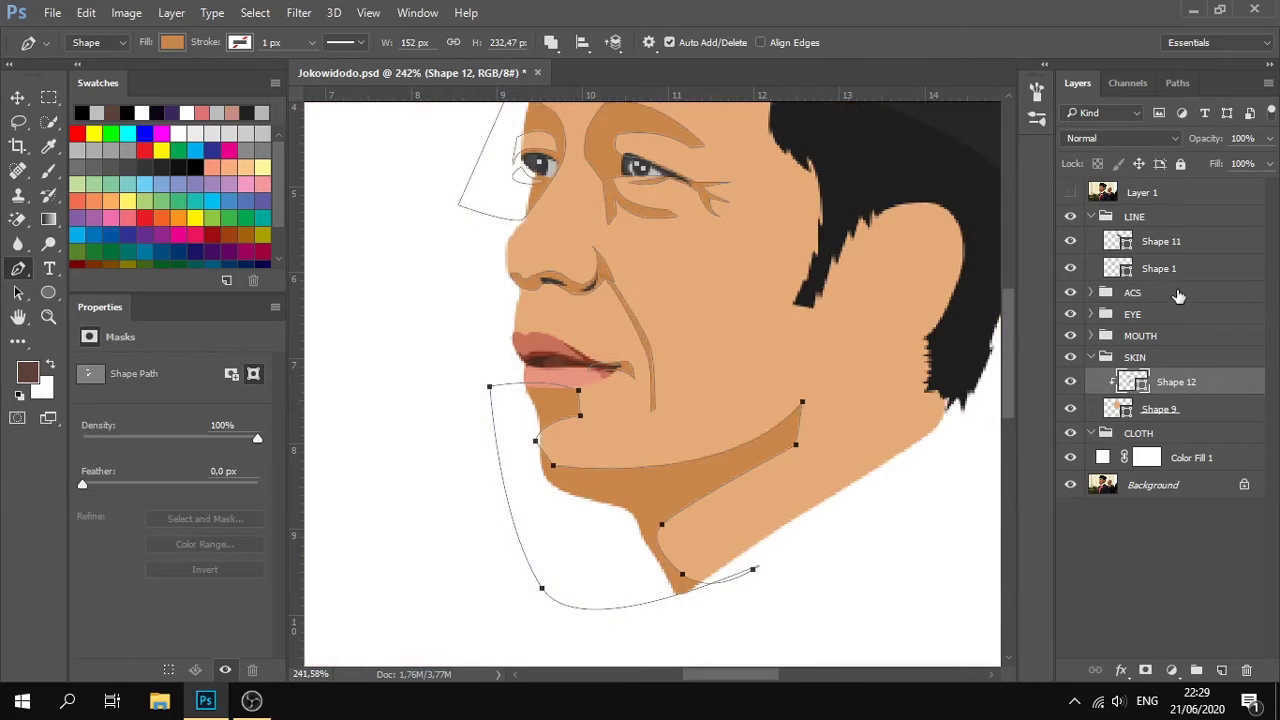
Compare the shaded vector face with the reference photo around the eyes and forehead.
click(1132, 292)
scroll(608, 414, down, 3)
scroll(600, 305, up, 3)
scroll(640, 300, up, 2)
click(1176, 383)
click(550, 42)
click(586, 67)
scroll(629, 294, up, 1)
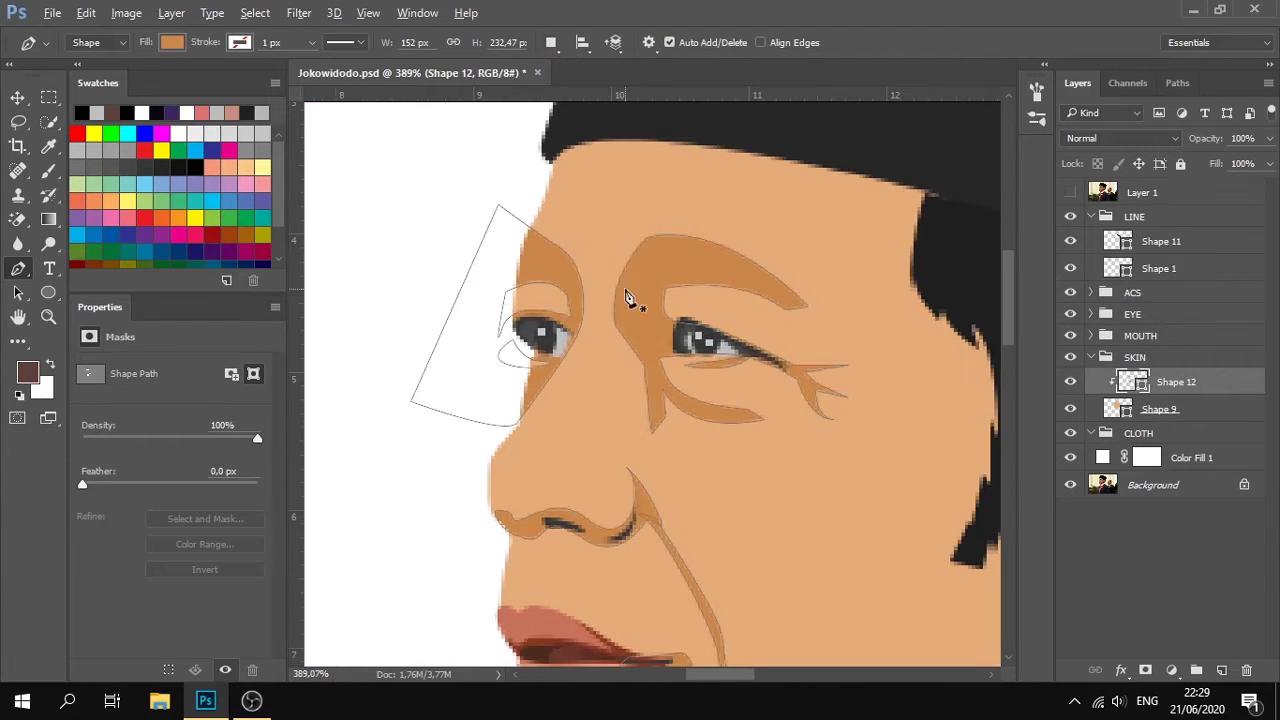
click(1070, 192)
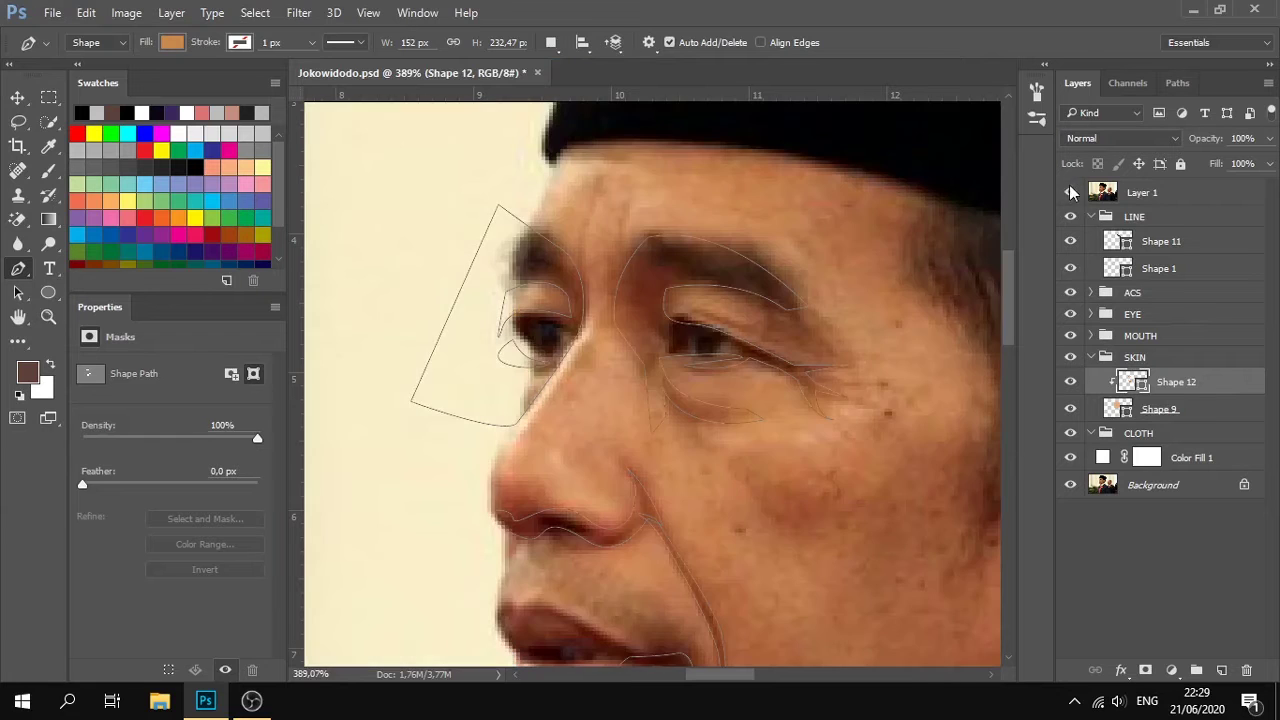
click(1070, 192)
click(1071, 193)
click(1071, 193)
Set Shape 12 to Combine Shapes and trace two thin wrinkle shadows on the forehead between the eyebrows.
click(1160, 409)
click(1176, 382)
click(550, 42)
click(588, 85)
scroll(652, 305, up, 3)
click(1070, 193)
click(588, 138)
drag(560, 252, 566, 282)
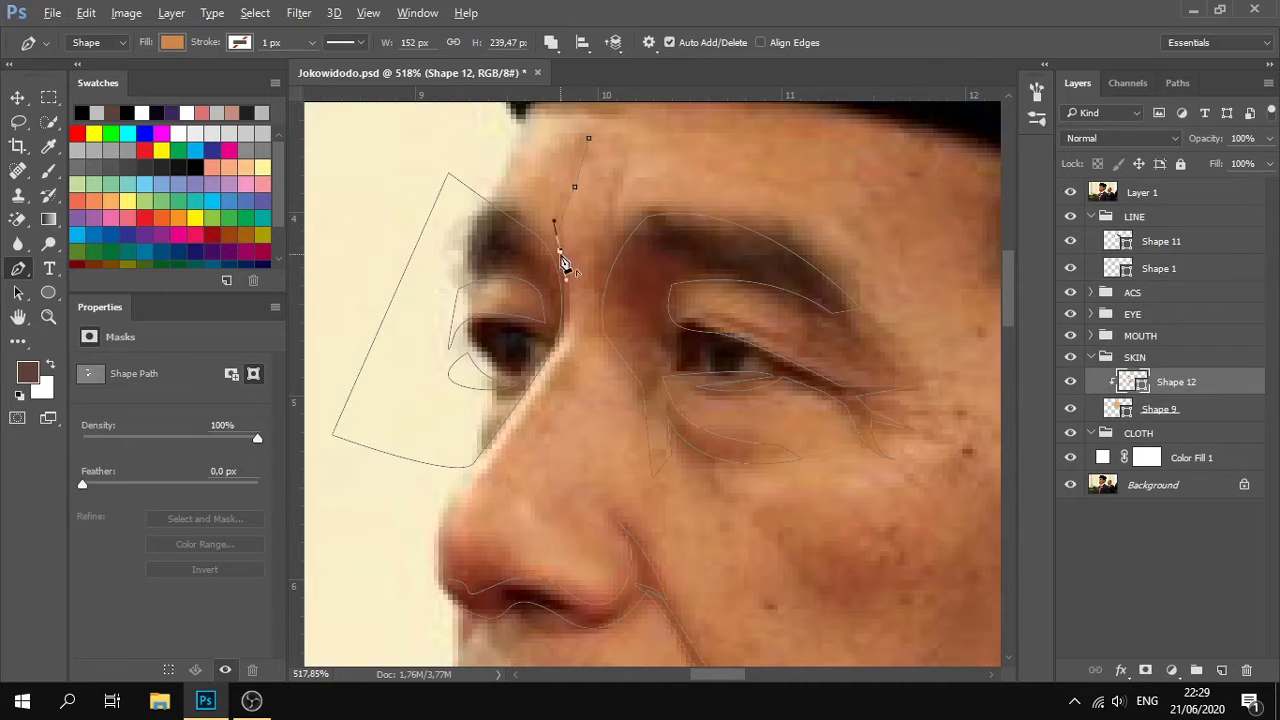
mouse_move(567, 188)
mouse_down()
mouse_move(584, 158)
mouse_move(574, 187)
mouse_up()
alt+click(572, 187)
drag(588, 138, 601, 128)
drag(617, 177, 613, 226)
click(1172, 277)
Check the wrinkle, eye and chin shadows of the portrait against the reference photo.
scroll(880, 371, down, 4)
drag(703, 271, 606, 190)
click(1173, 388)
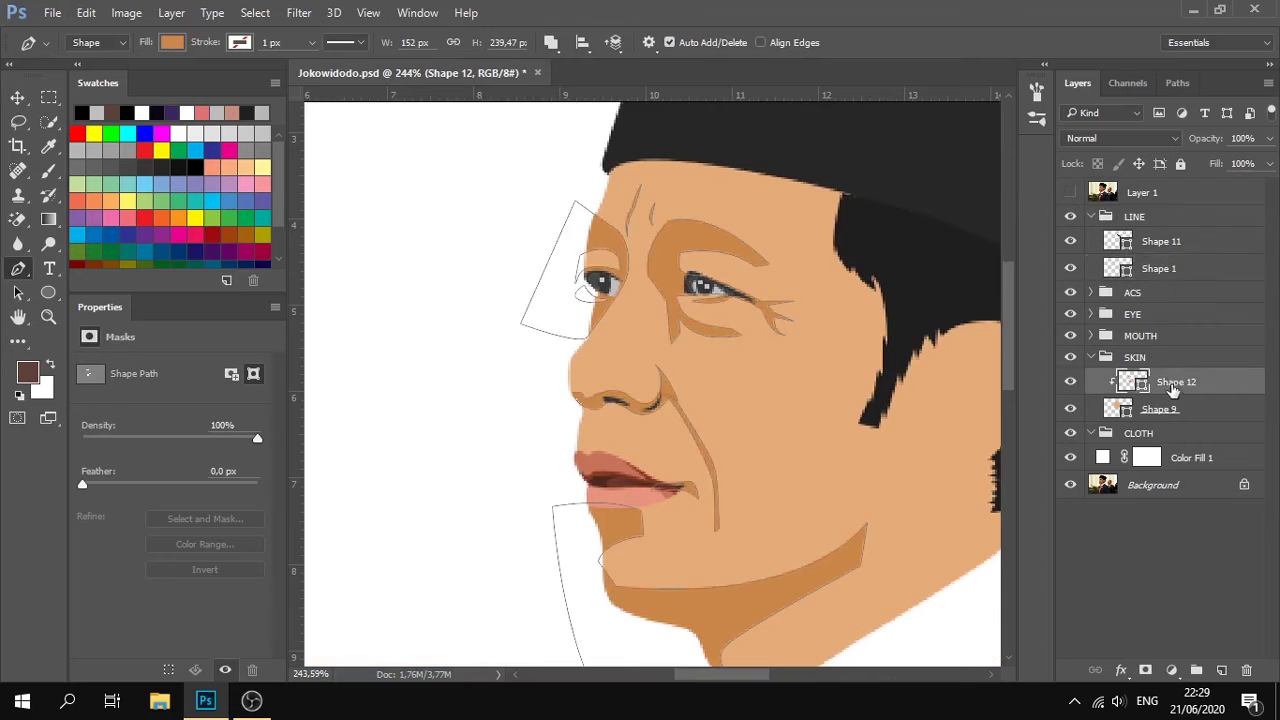
click(1071, 192)
click(1071, 192)
click(1071, 192)
click(1071, 192)
click(1071, 192)
click(1071, 192)
scroll(935, 390, down, 6)
click(1160, 339)
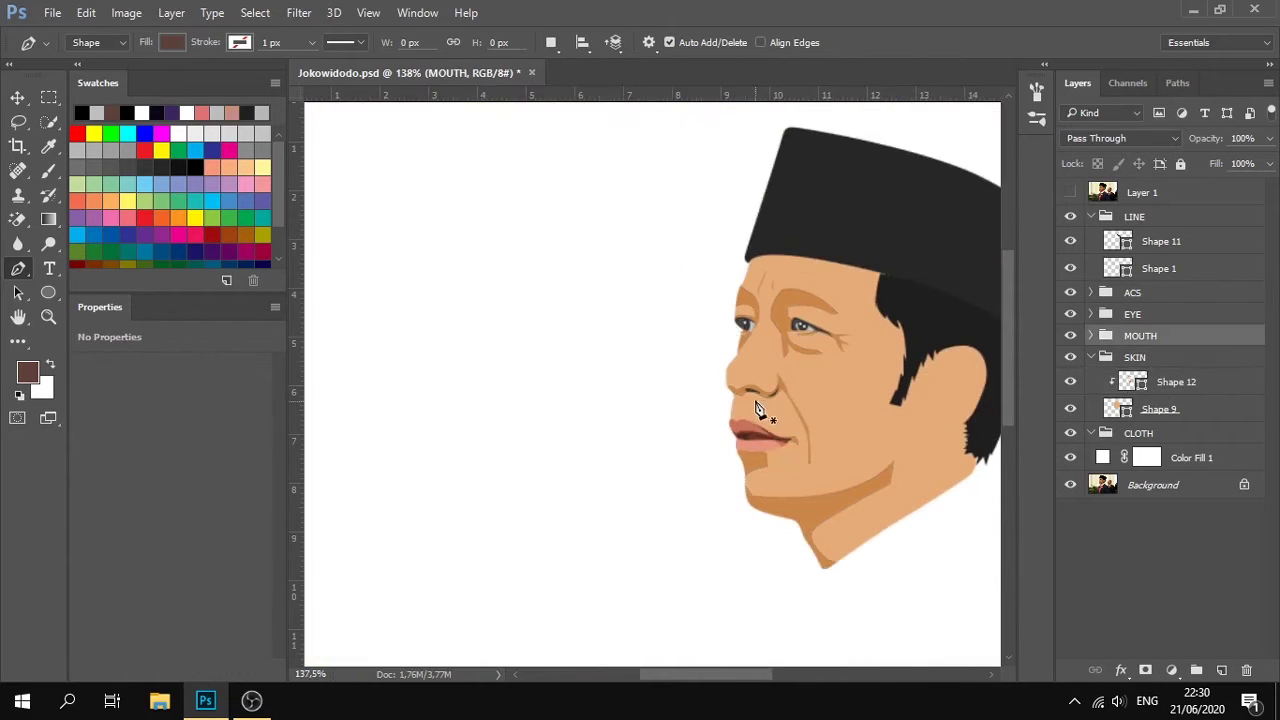
Recolour the Shape 12 shadows to a slightly brighter orange-brown.
scroll(757, 402, up, 4)
drag(757, 363, 592, 336)
double_click(1130, 380)
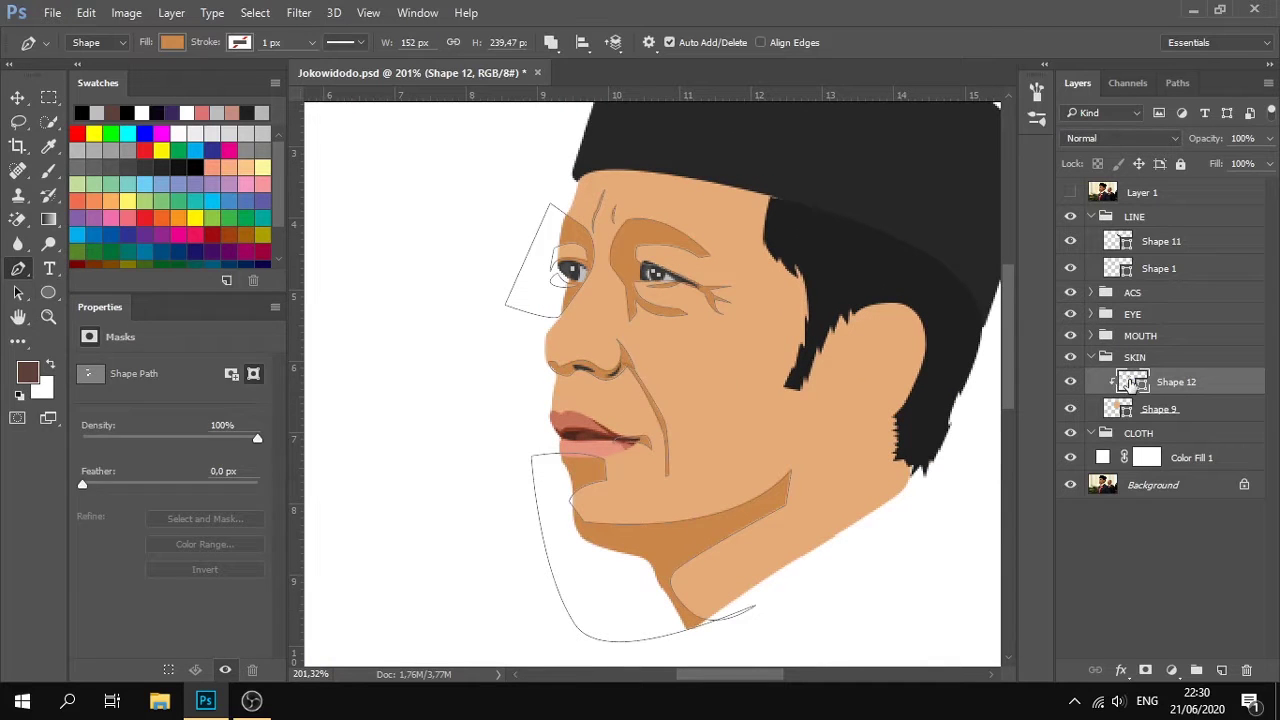
click(181, 252)
click(467, 207)
click(1119, 297)
Trace a narrow highlight along the nose bridge as a new shape, about 30 px wide and 46 px high.
click(1187, 382)
scroll(618, 276, up, 3)
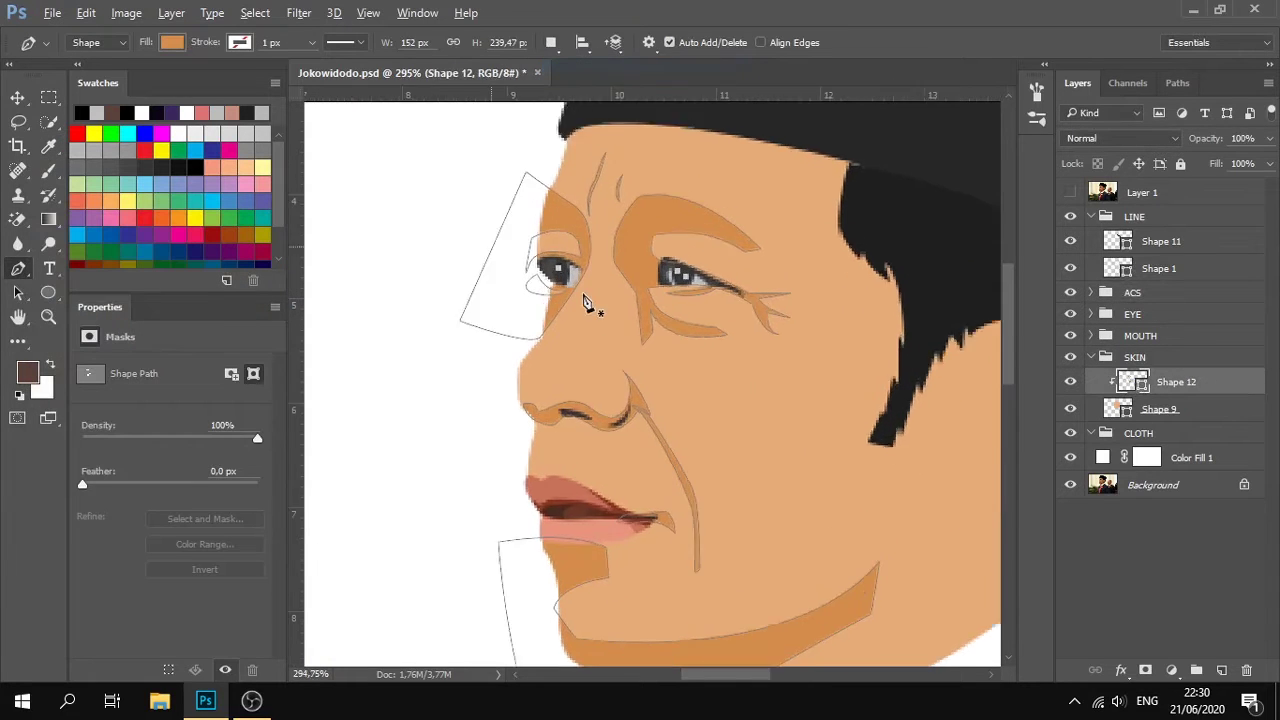
scroll(586, 300, up, 3)
click(1066, 190)
click(1066, 190)
click(1066, 190)
click(609, 287)
click(620, 301)
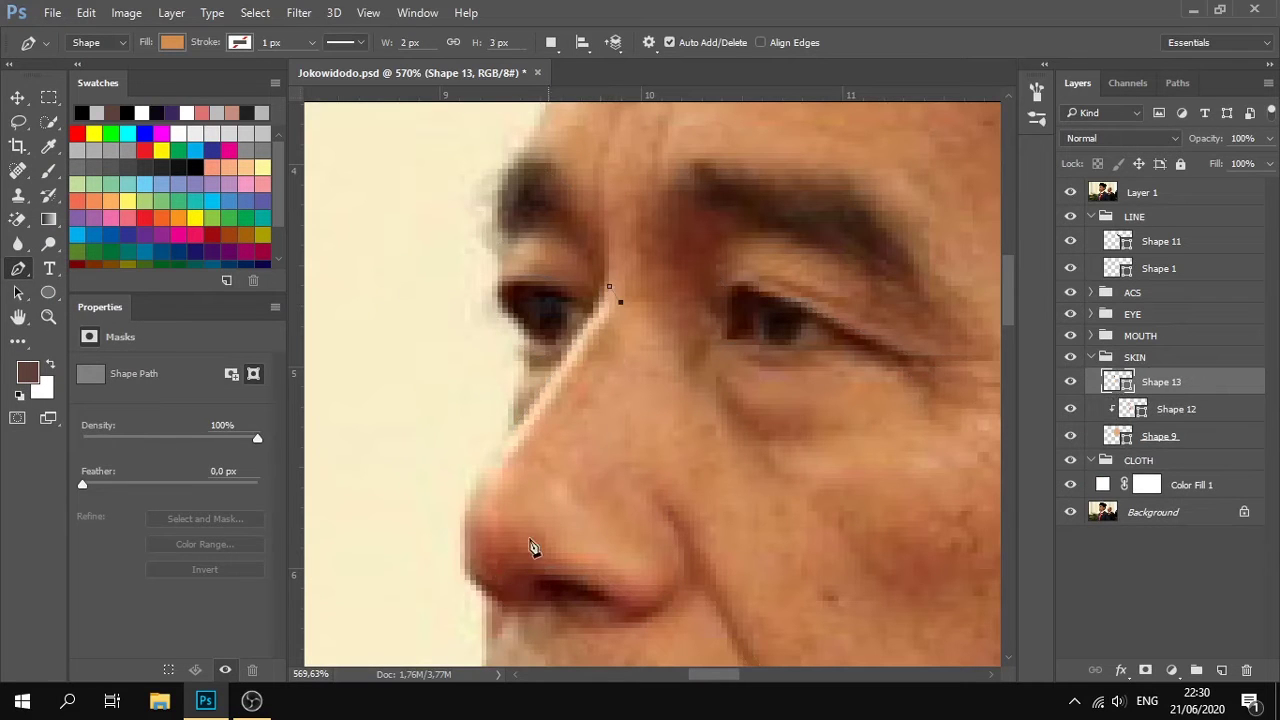
click(497, 479)
click(492, 531)
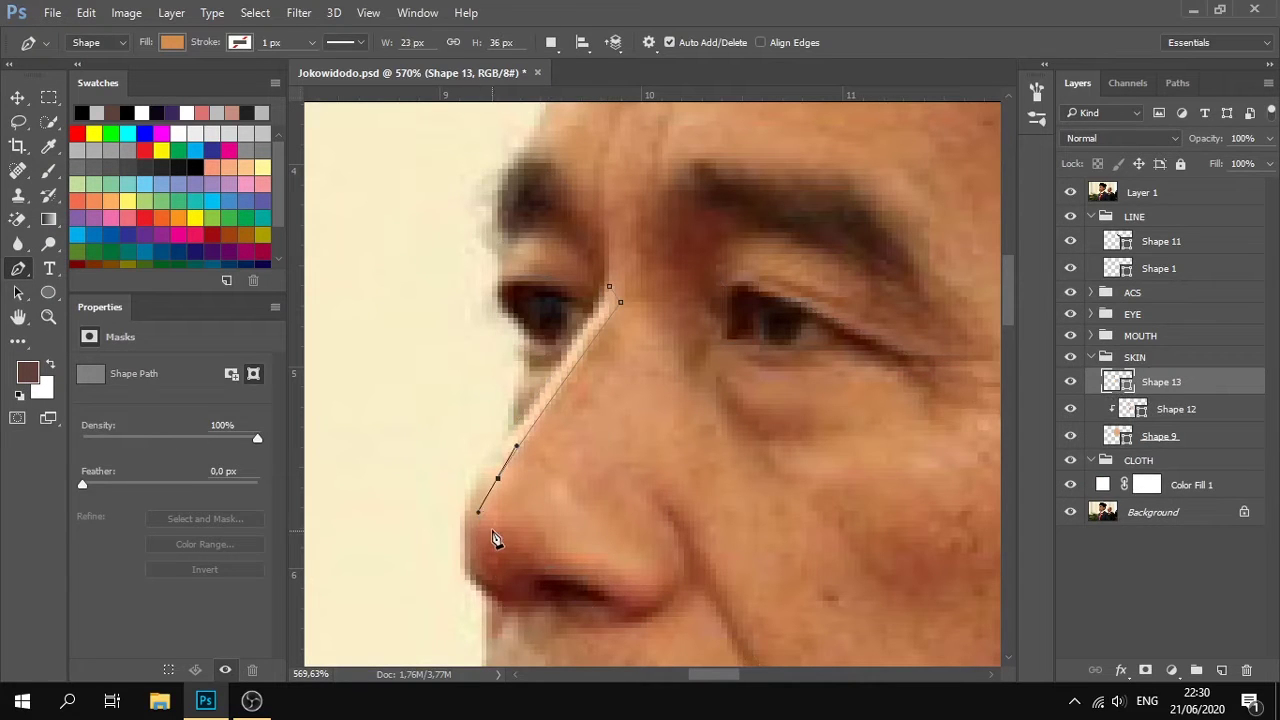
drag(465, 494, 480, 469)
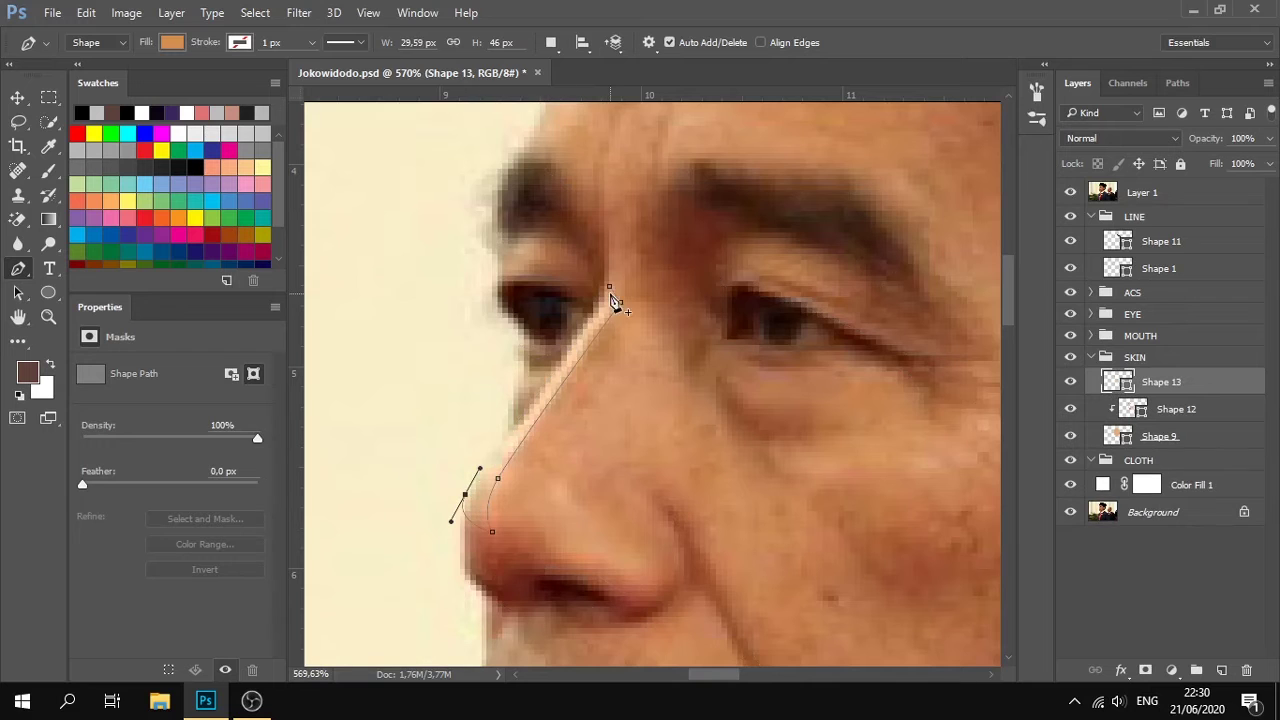
click(571, 351)
click(609, 288)
Hide the reference photo and clip the nose highlight layer to the skin shape with a clipping mask.
click(1070, 192)
right_click(1182, 380)
click(870, 424)
Try a bright red fill on the nose highlight.
key(i)
double_click(1131, 381)
drag(145, 238, 113, 212)
drag(296, 430, 291, 388)
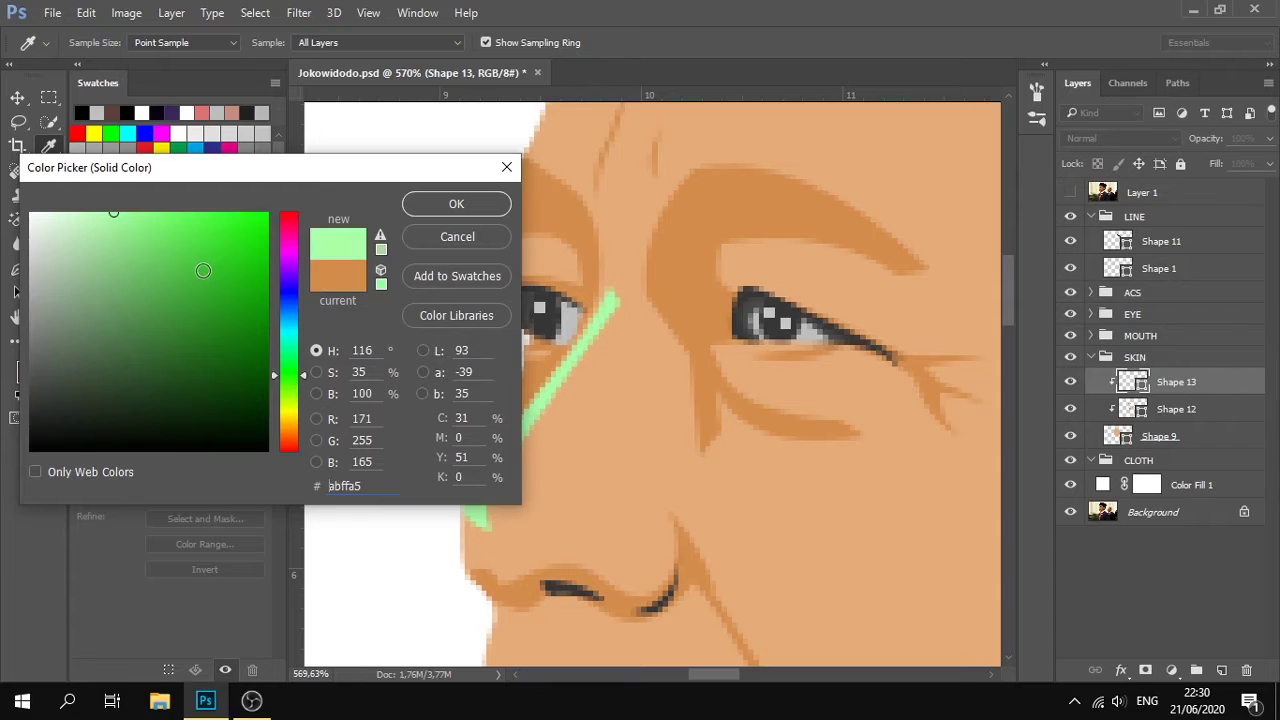
click(290, 455)
mouse_move(186, 314)
mouse_down()
mouse_move(155, 231)
mouse_move(189, 257)
mouse_move(208, 213)
mouse_move(176, 206)
mouse_move(234, 201)
mouse_move(230, 215)
mouse_move(196, 202)
mouse_up()
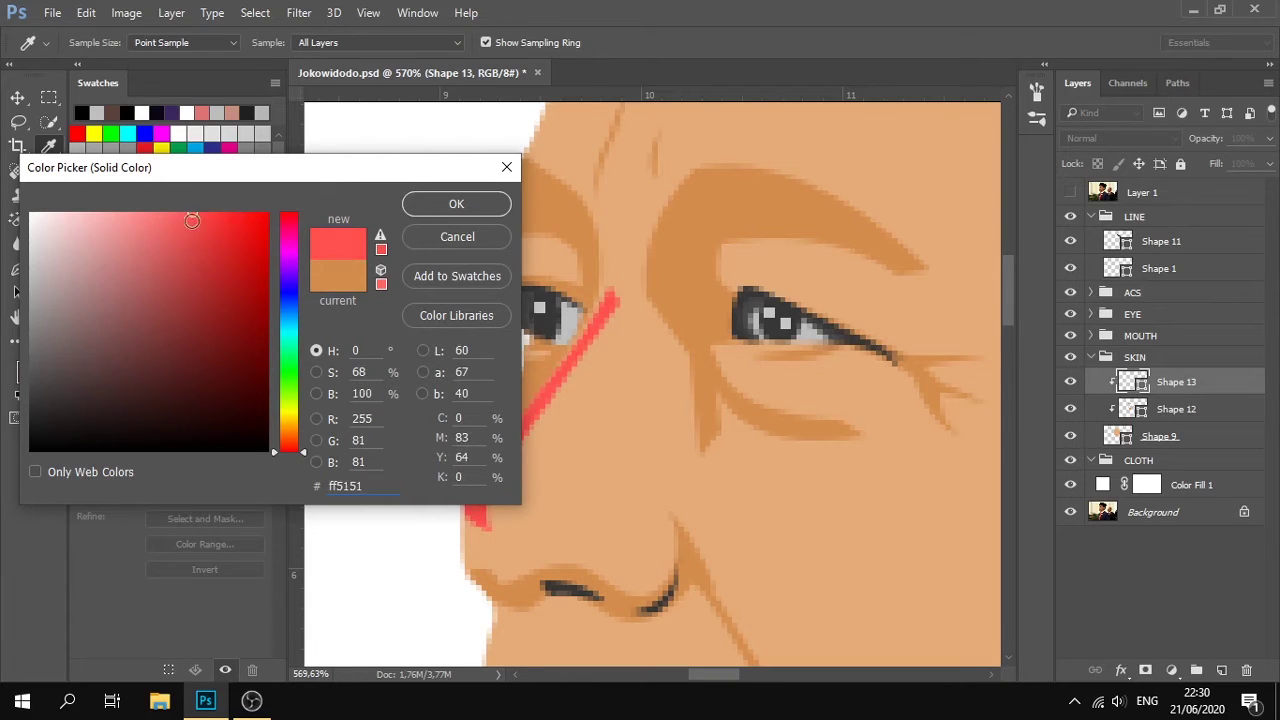
key(Return)
Set Shape 13 to Combine Shapes and fill the nose highlight with light peach #facea7.
right_click(1188, 381)
click(571, 62)
click(551, 43)
click(590, 86)
double_click(1133, 383)
drag(122, 237, 120, 228)
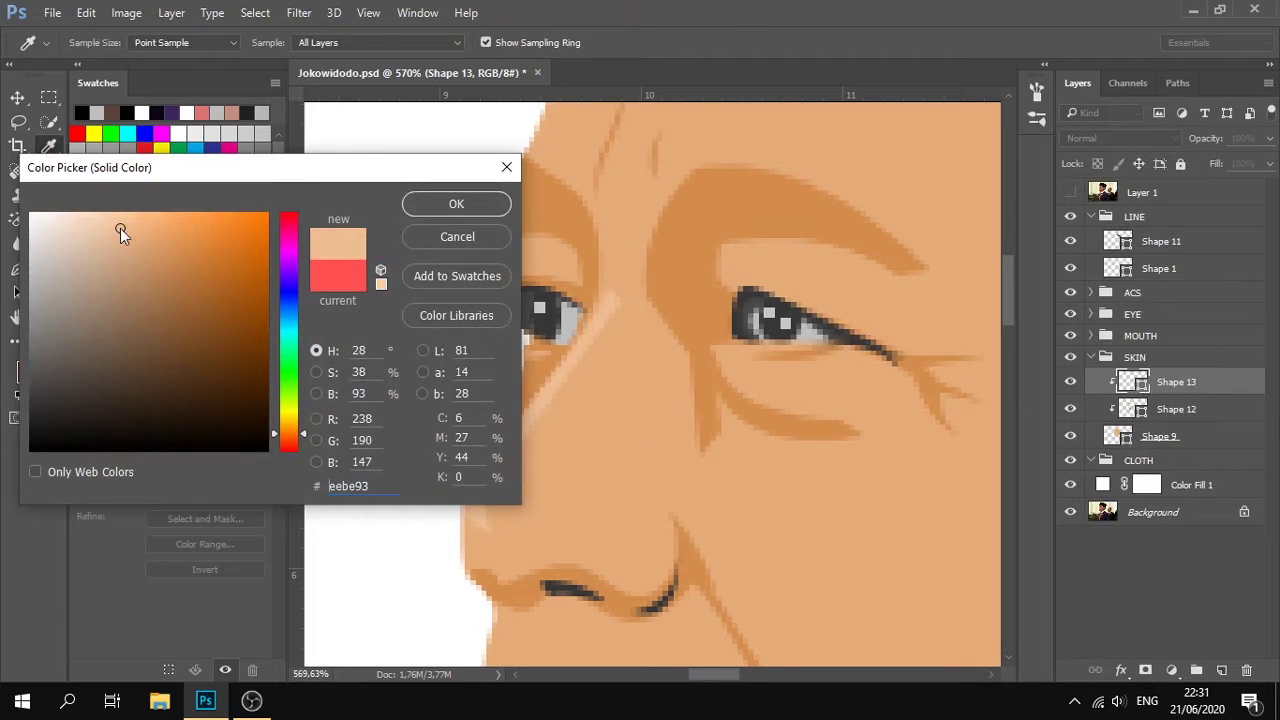
click(111, 216)
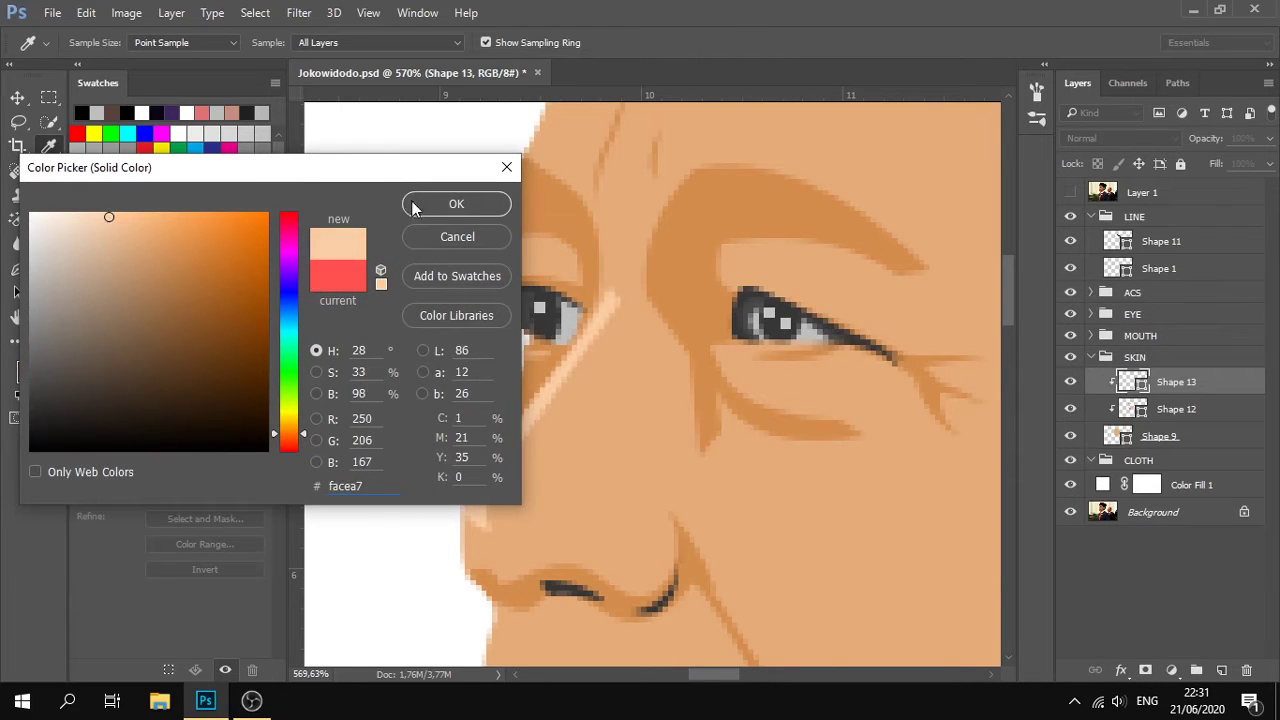
click(409, 206)
scroll(601, 364, down, 4)
click(1194, 337)
scroll(848, 440, down, 3)
scroll(848, 448, down, 1)
Start a forehead highlight in Shape 13, tracing its upper edge below the cap and its side down to the eyebrow.
click(1170, 390)
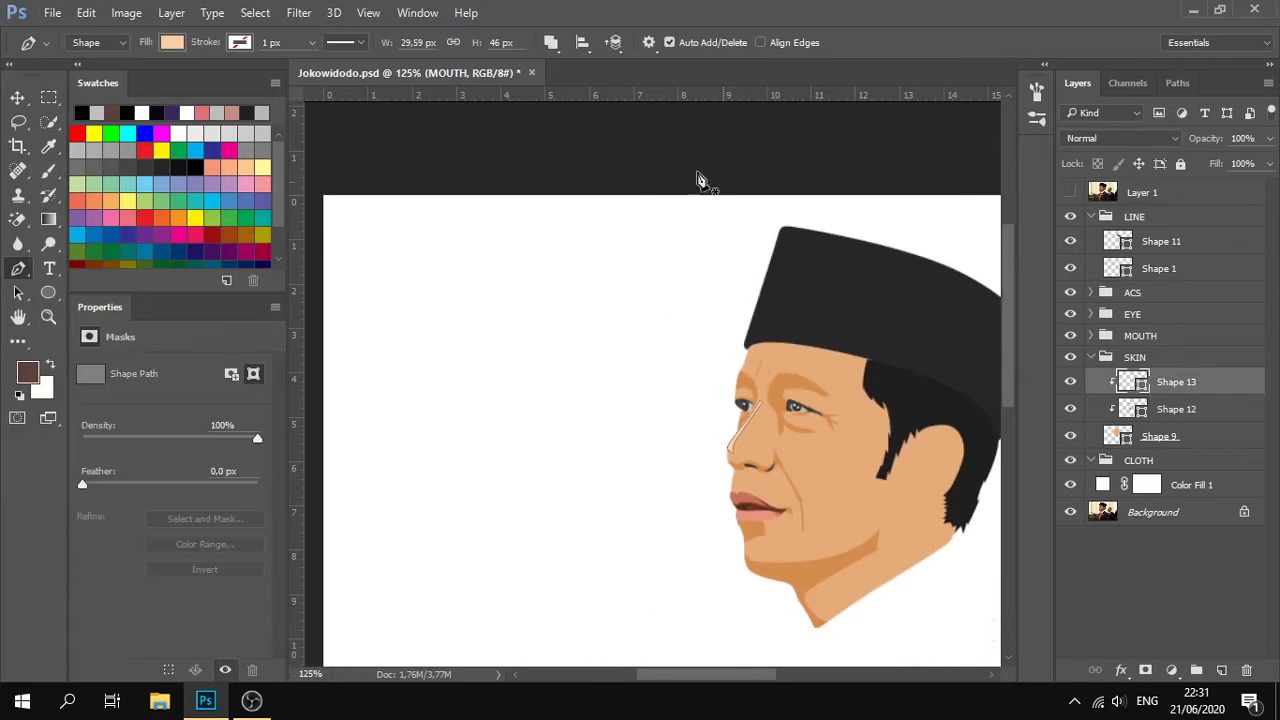
scroll(774, 360, up, 5)
click(1071, 193)
click(1071, 193)
click(722, 345)
click(726, 372)
drag(879, 379, 811, 330)
alt+click(741, 306)
click(766, 407)
Trace the forehead highlight's lower edge over the eyebrow and around both wrinkles, and close the path outside the face.
drag(613, 397, 565, 461)
alt+click(612, 398)
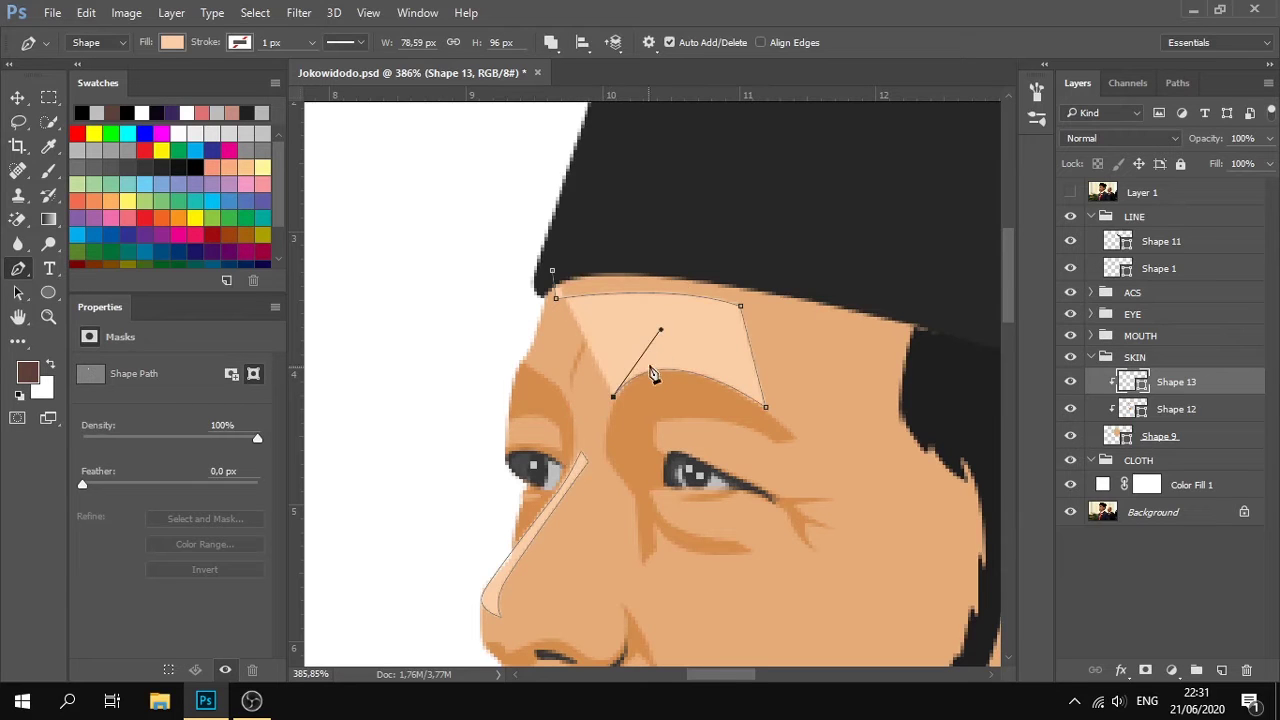
key(ctrl+z)
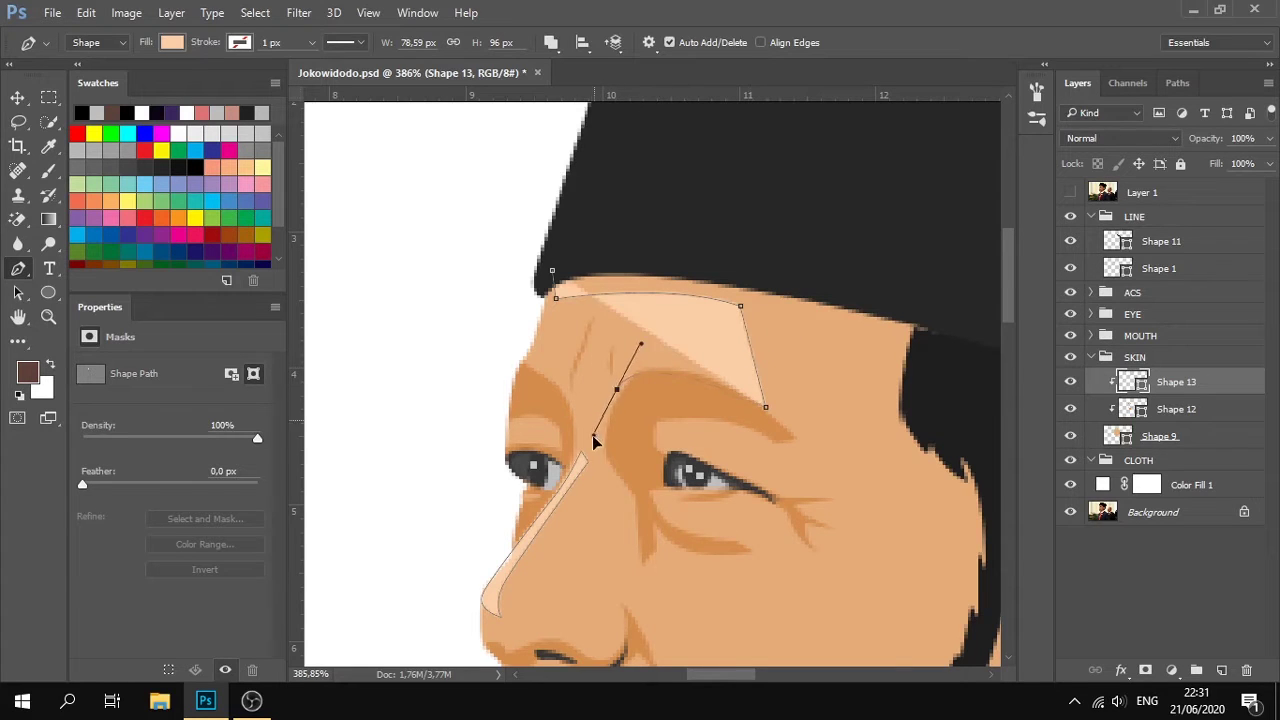
alt+click(617, 389)
click(617, 353)
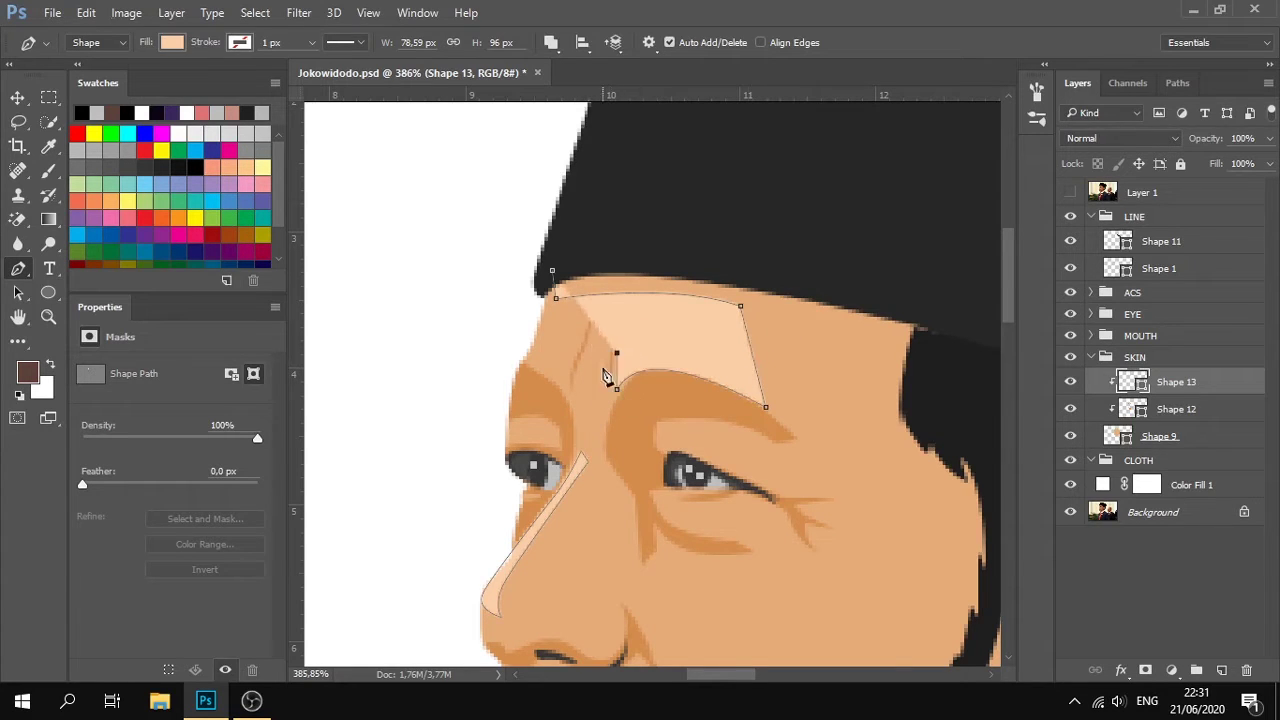
drag(614, 360, 591, 327)
drag(561, 426, 566, 378)
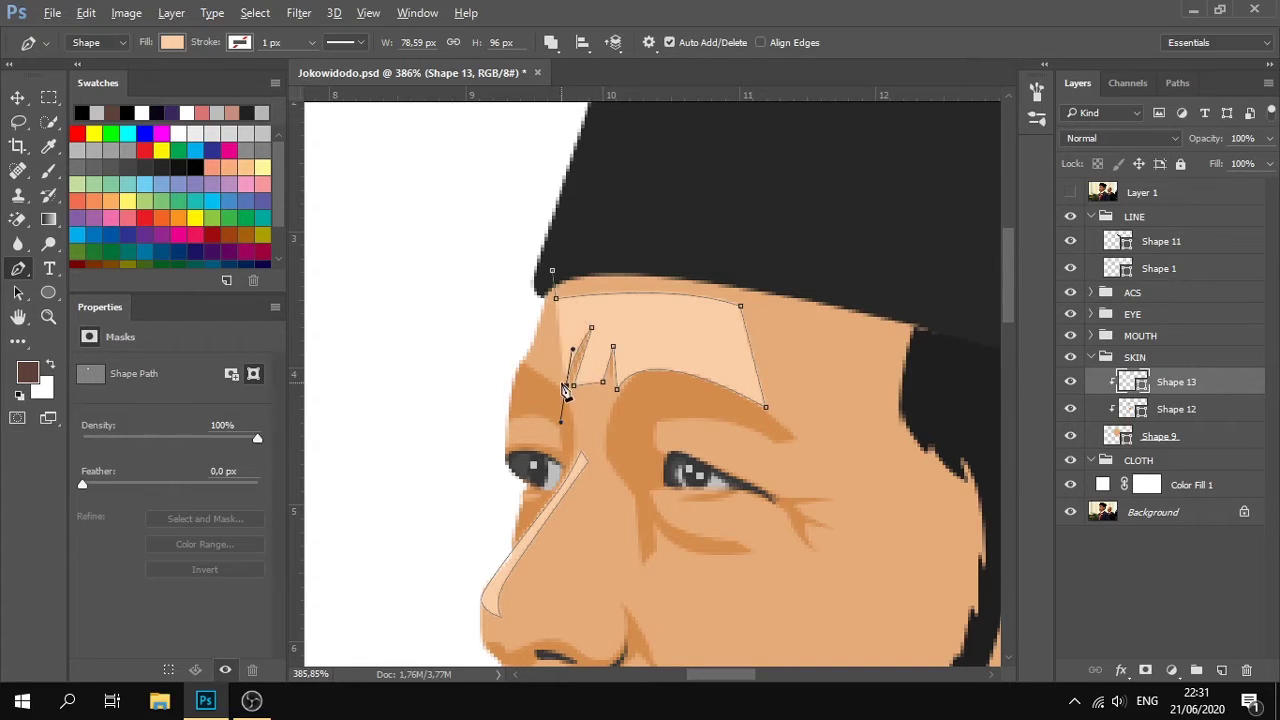
drag(469, 364, 413, 396)
click(552, 271)
click(1125, 274)
Try a darker tan fill for the Shape 13 forehead and nose highlights.
scroll(911, 403, down, 6)
scroll(900, 393, down, 2)
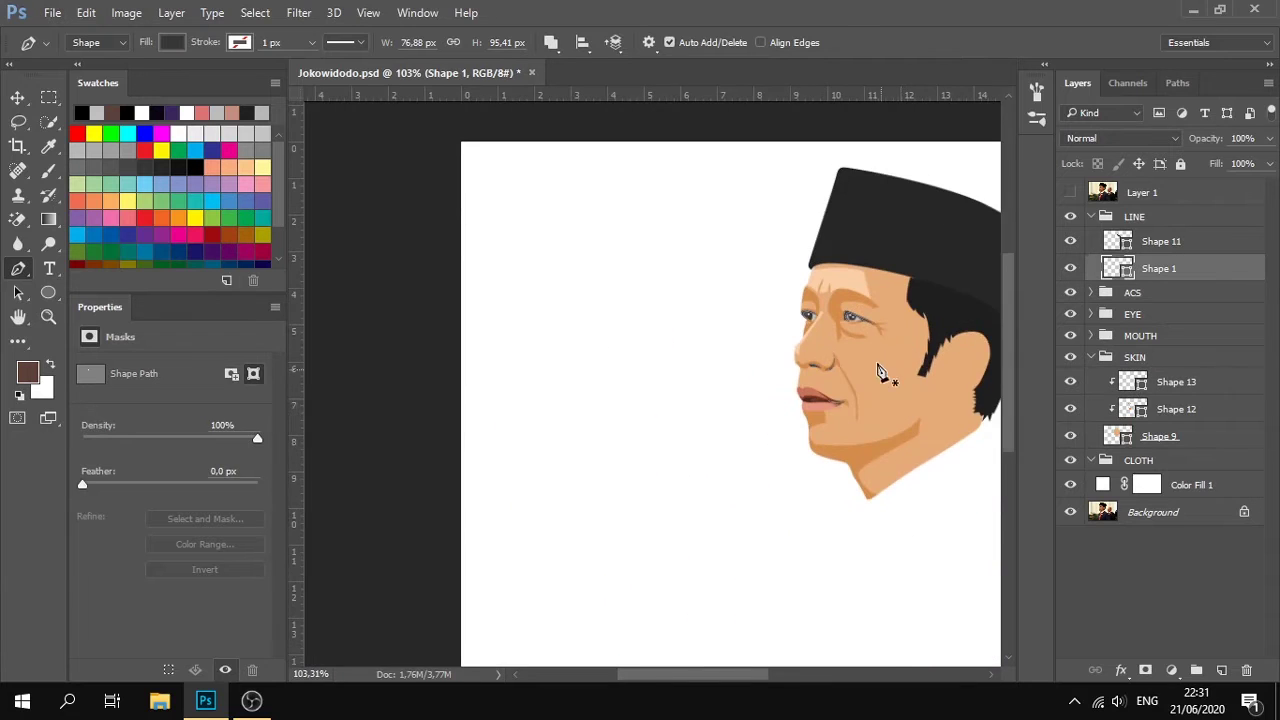
scroll(890, 390, up, 4)
double_click(1133, 381)
click(113, 224)
click(773, 302)
drag(138, 234, 138, 230)
click(452, 208)
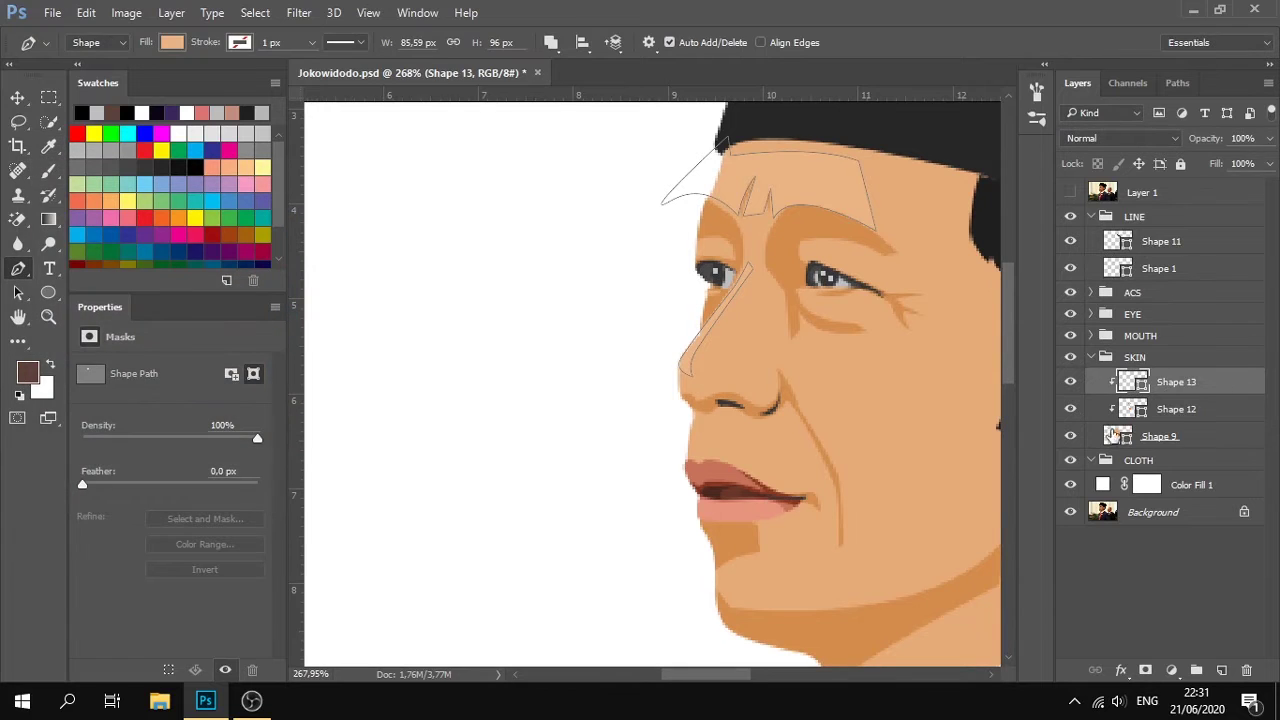
Adjust the base skin colour of Shape 9 to a light orange-tan.
double_click(1118, 436)
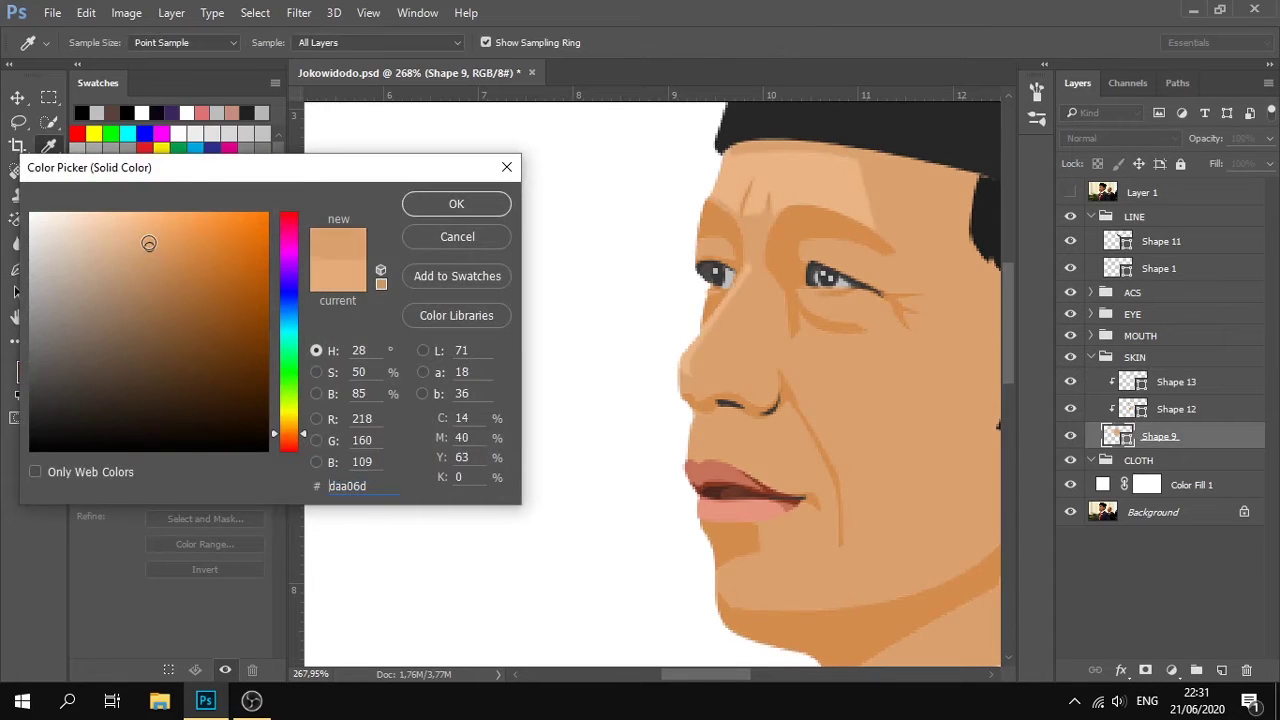
click(142, 234)
click(456, 203)
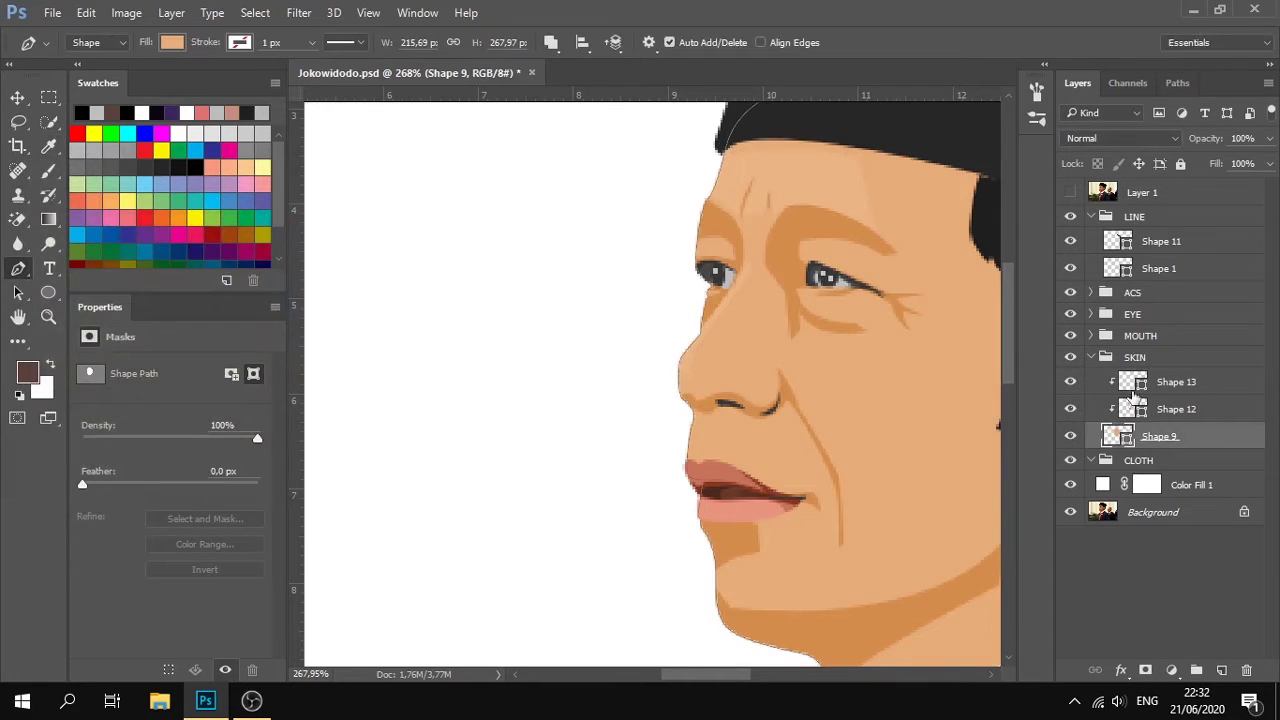
Recolour the Shape 13 forehead and nose highlights to a light, slightly pinkish peach.
double_click(1133, 381)
click(129, 227)
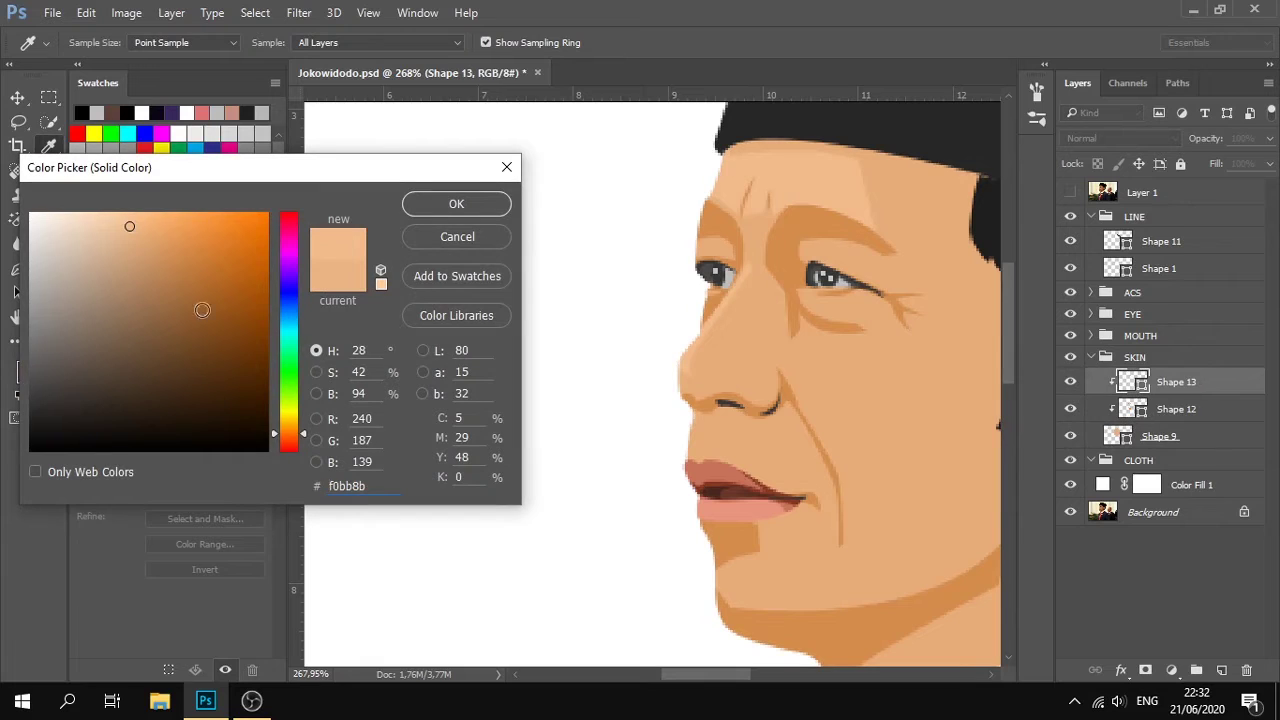
click(293, 428)
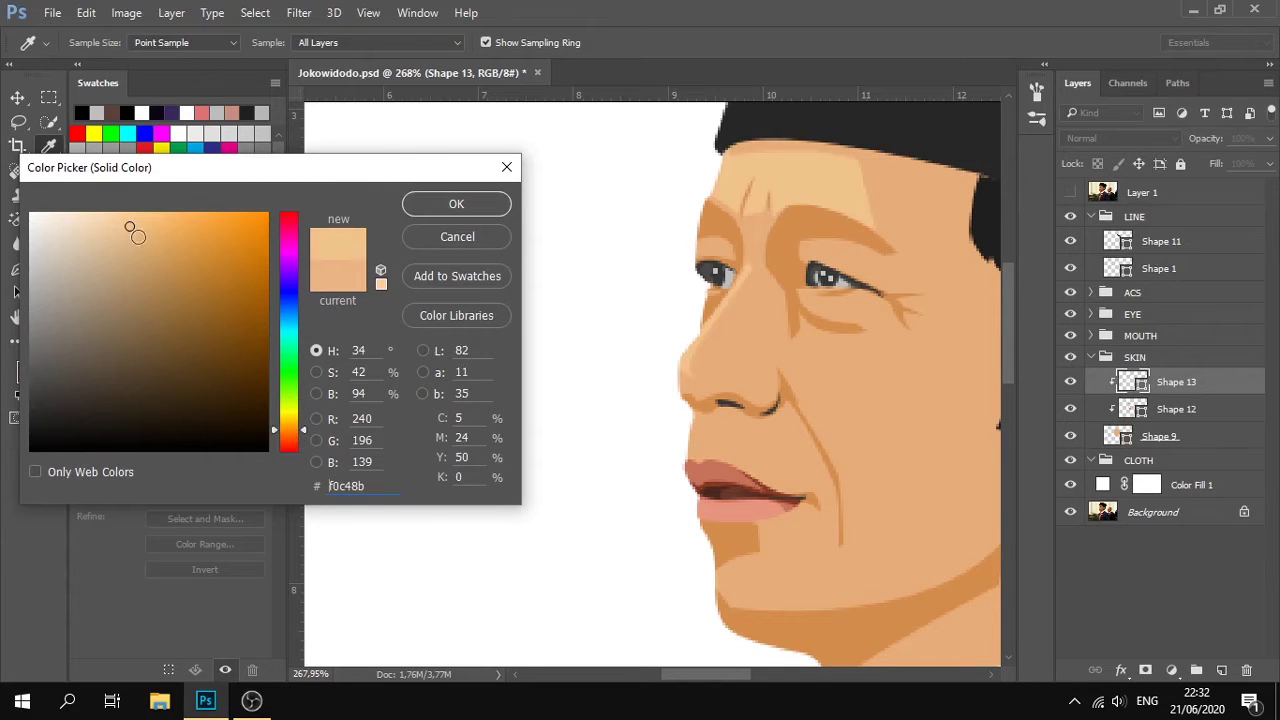
click(292, 437)
click(124, 220)
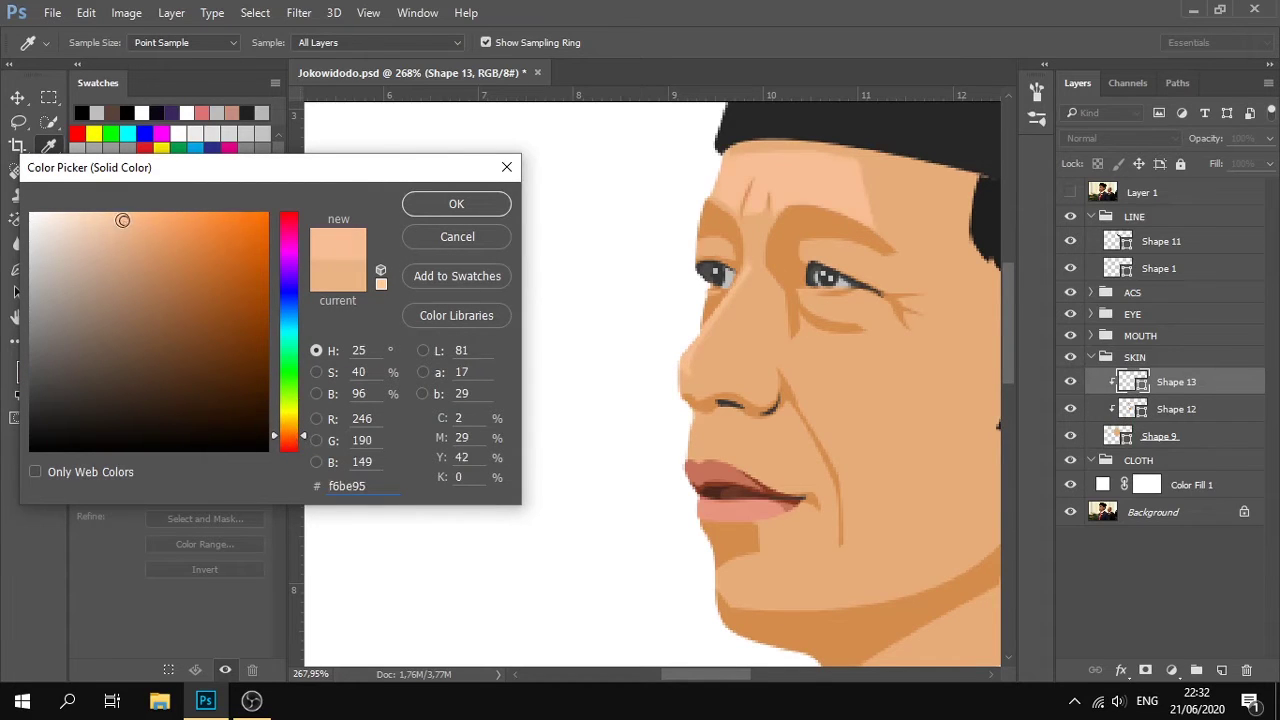
click(117, 218)
click(456, 204)
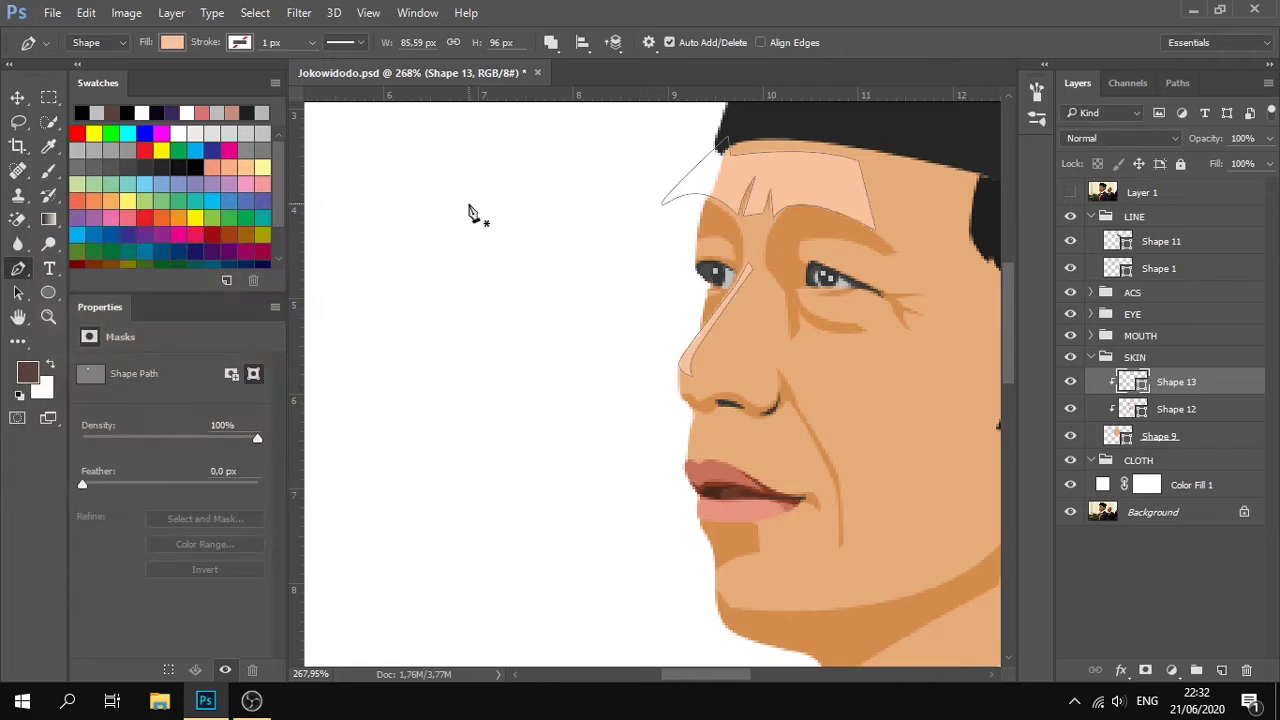
click(1241, 357)
click(1234, 381)
Trace a Shape 13 highlight path from between the eyebrows down to the cheek and back around the eye bag.
drag(629, 245, 447, 215)
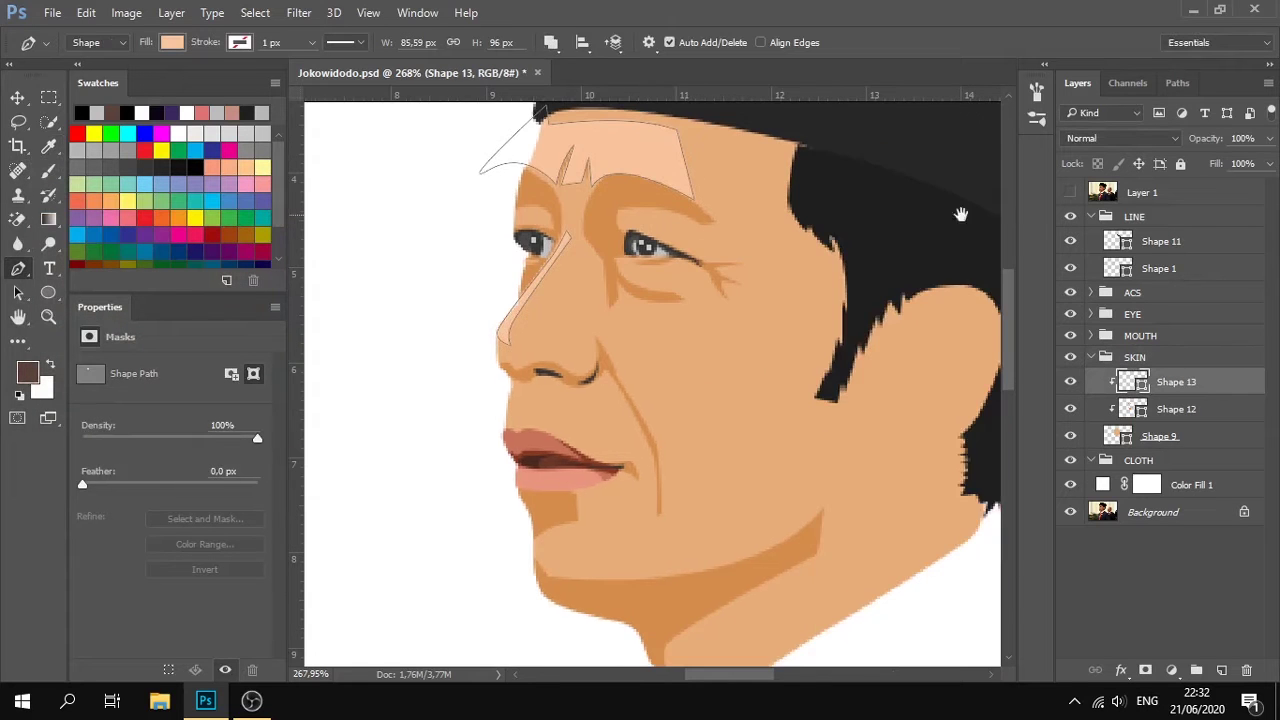
click(1072, 191)
click(1072, 191)
click(1072, 191)
click(1072, 191)
click(1072, 191)
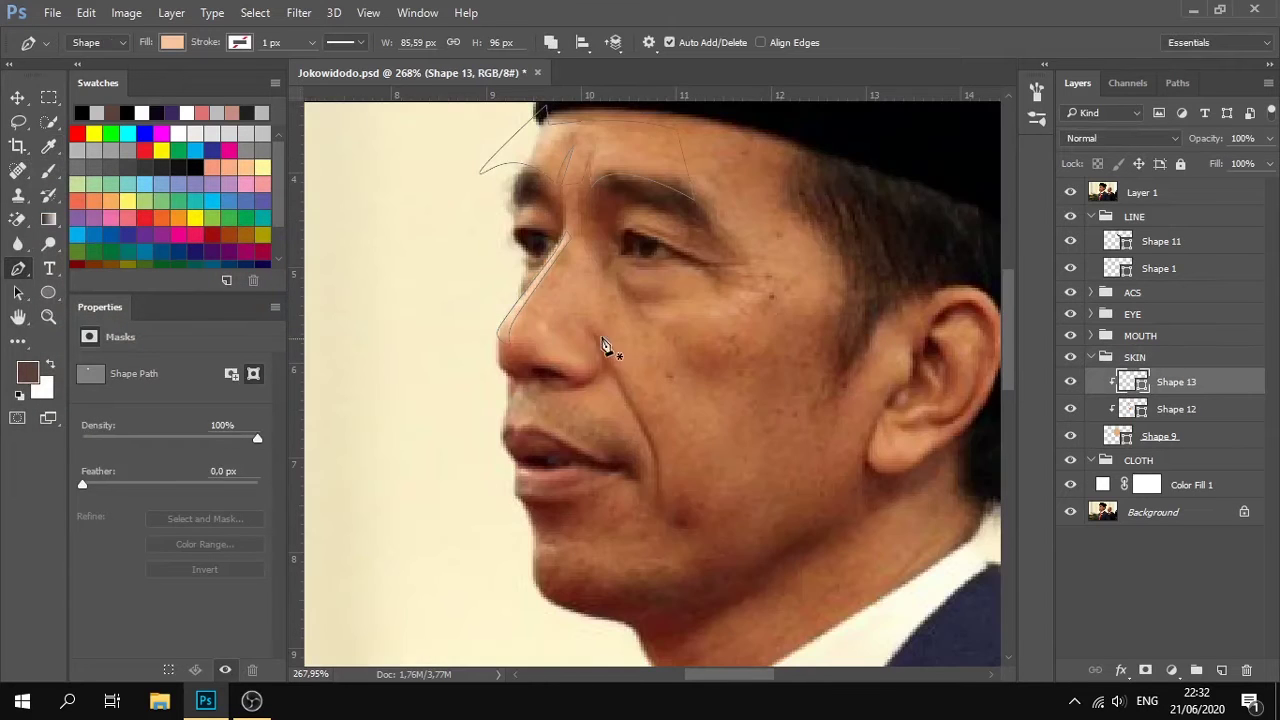
click(578, 178)
click(721, 391)
click(646, 308)
click(624, 266)
Hide the reference photo and route the highlight path around the wrinkles at the eye's outer corner.
click(1074, 193)
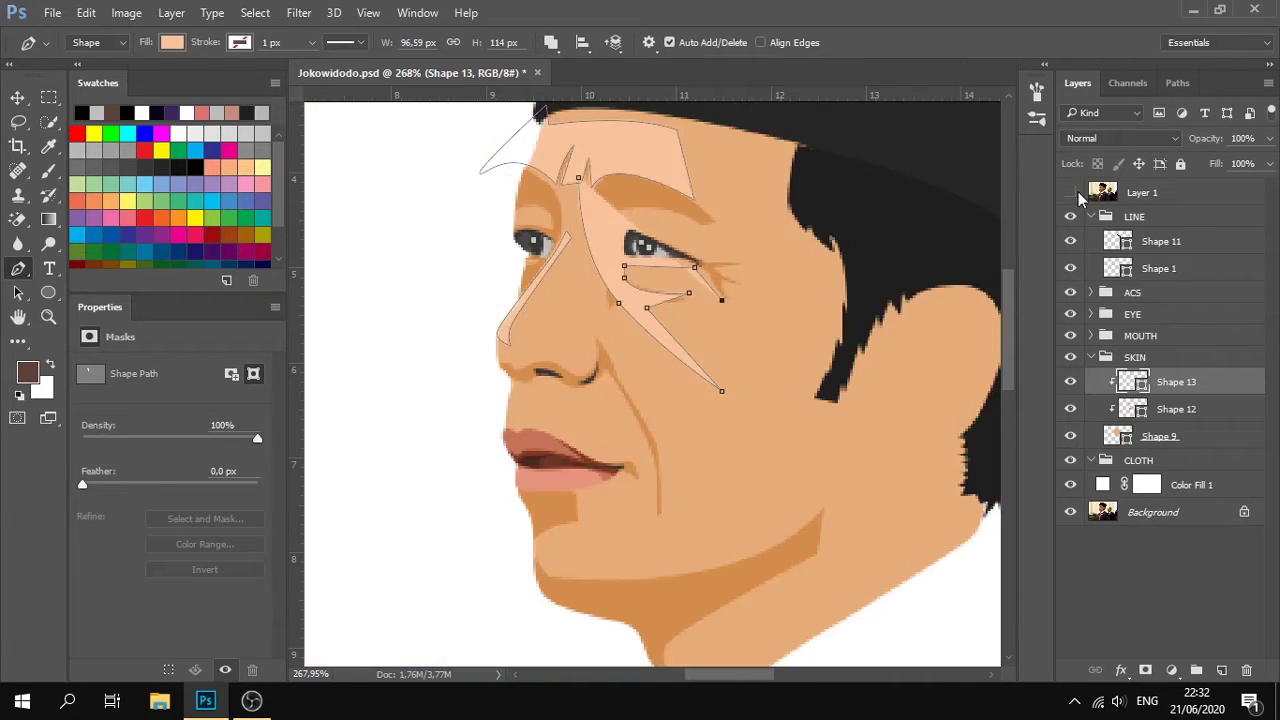
click(732, 298)
click(725, 285)
click(747, 288)
click(727, 273)
click(749, 266)
Show the reference photo and extend the highlight path above the eye's outer corner, across the temple and onto the cheek.
click(1071, 193)
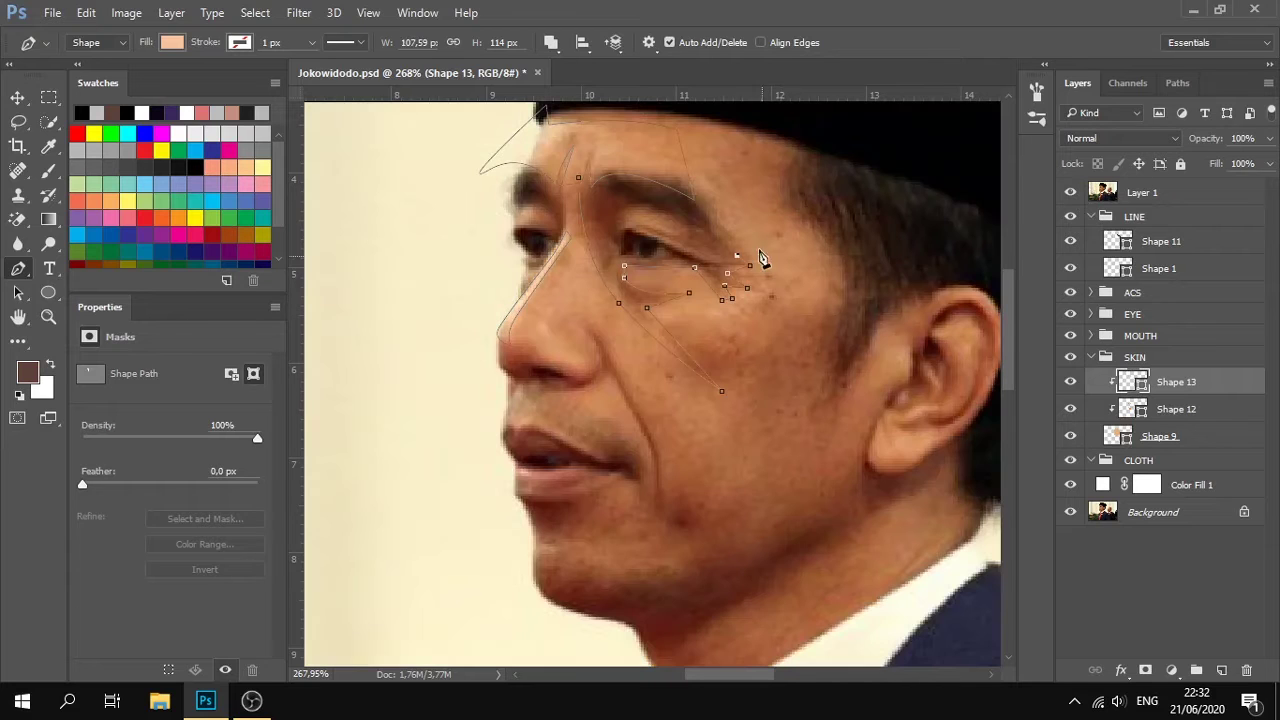
click(717, 210)
click(820, 225)
click(839, 302)
alt+click(840, 311)
click(820, 408)
Extend the Shape 13 highlight path down the cheek, around its lower edge and up the smile line to the nose wing.
drag(737, 538, 688, 563)
click(757, 477)
drag(661, 477, 641, 427)
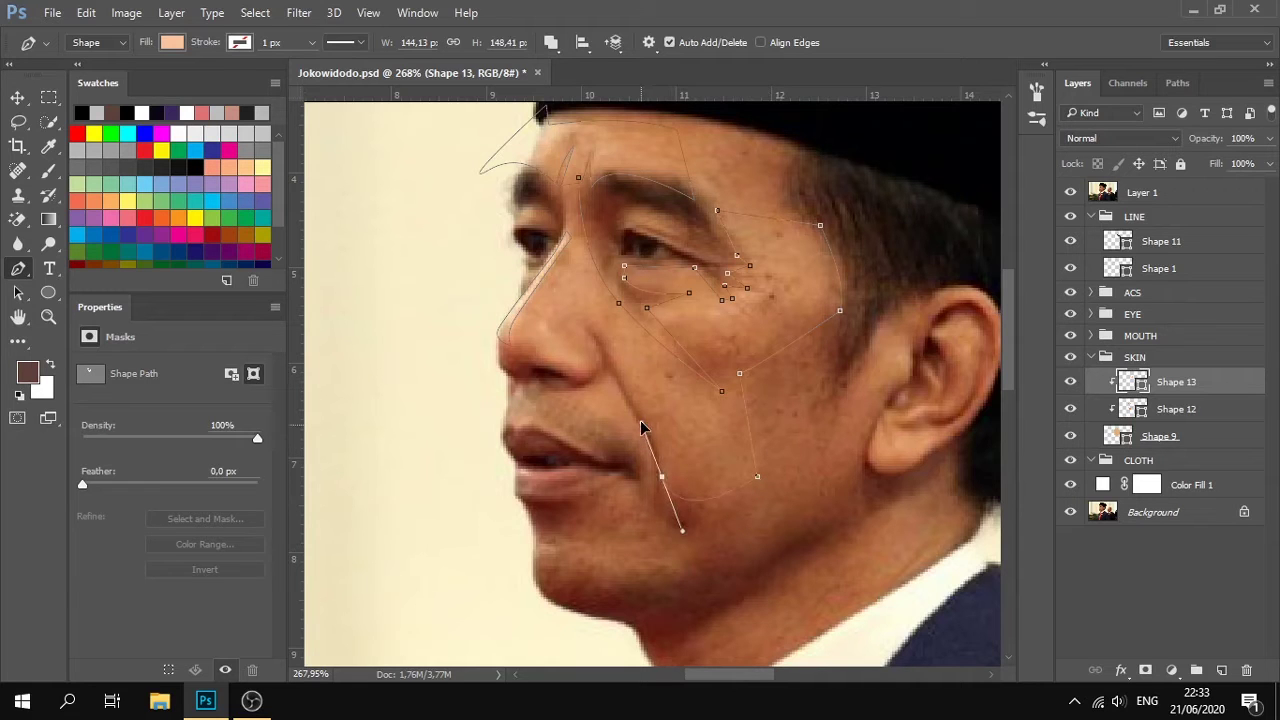
drag(589, 333, 558, 310)
alt+click(590, 333)
scroll(563, 357, up, 3)
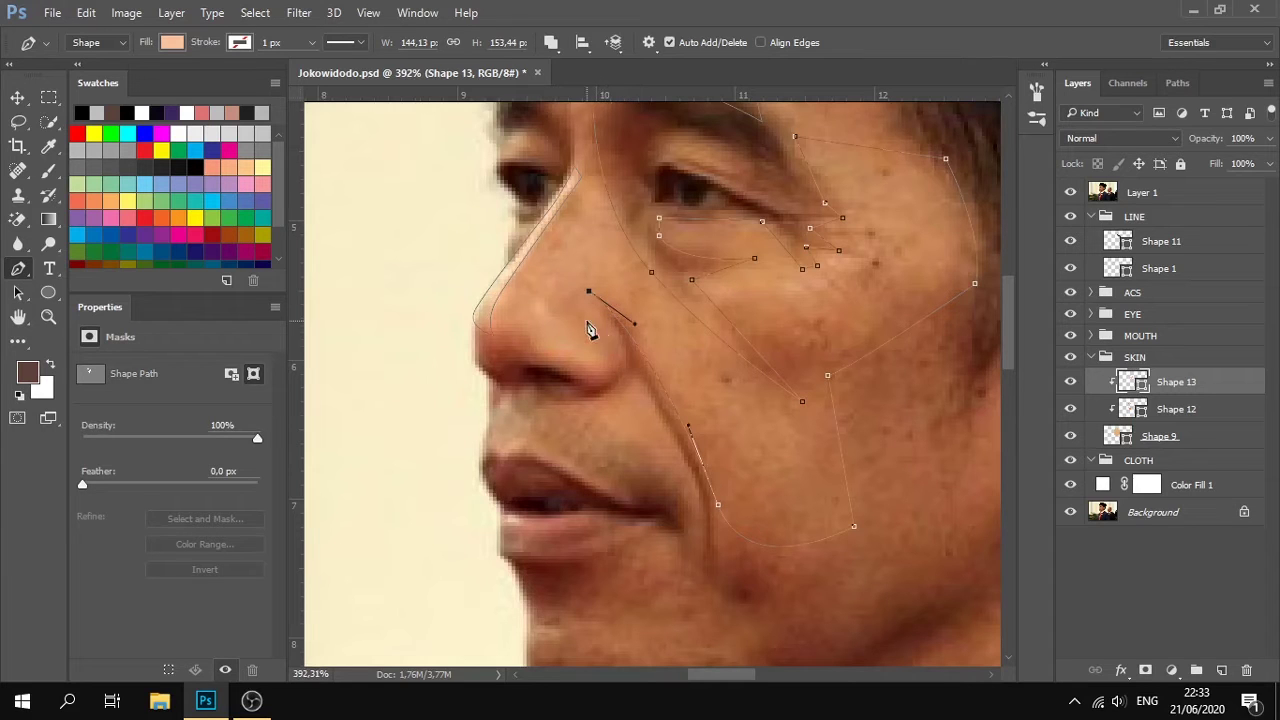
Trace the highlight path around the nostril and nose tip, close it between the eyebrows, and hide the reference photo.
drag(615, 356, 614, 368)
drag(534, 334, 497, 287)
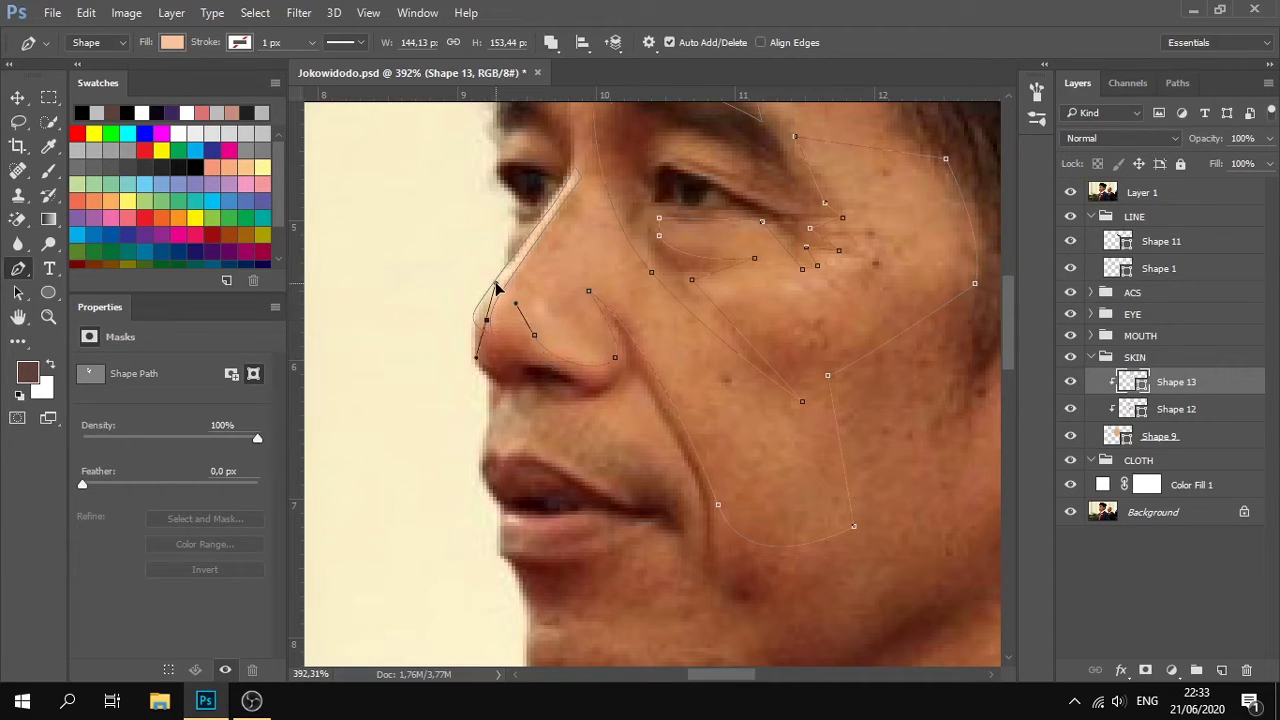
click(572, 175)
scroll(590, 190, up, 2)
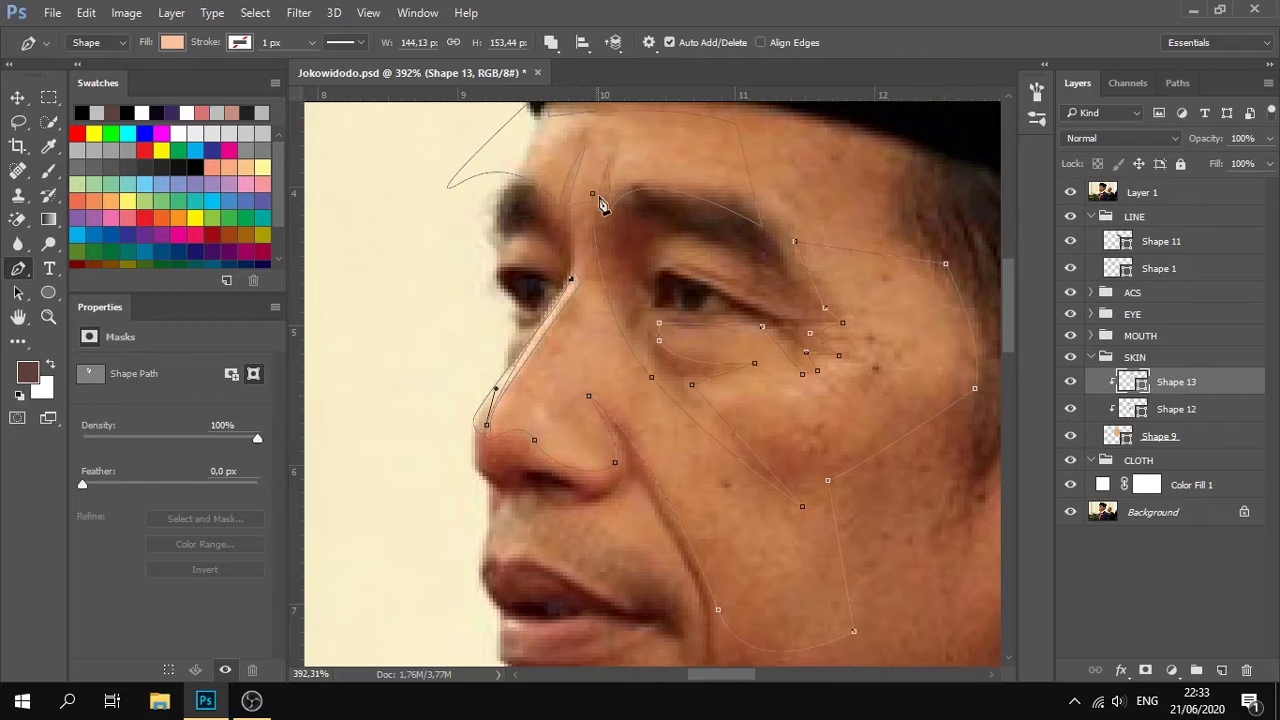
drag(592, 194, 616, 204)
click(1071, 194)
click(1223, 314)
scroll(908, 413, down, 9)
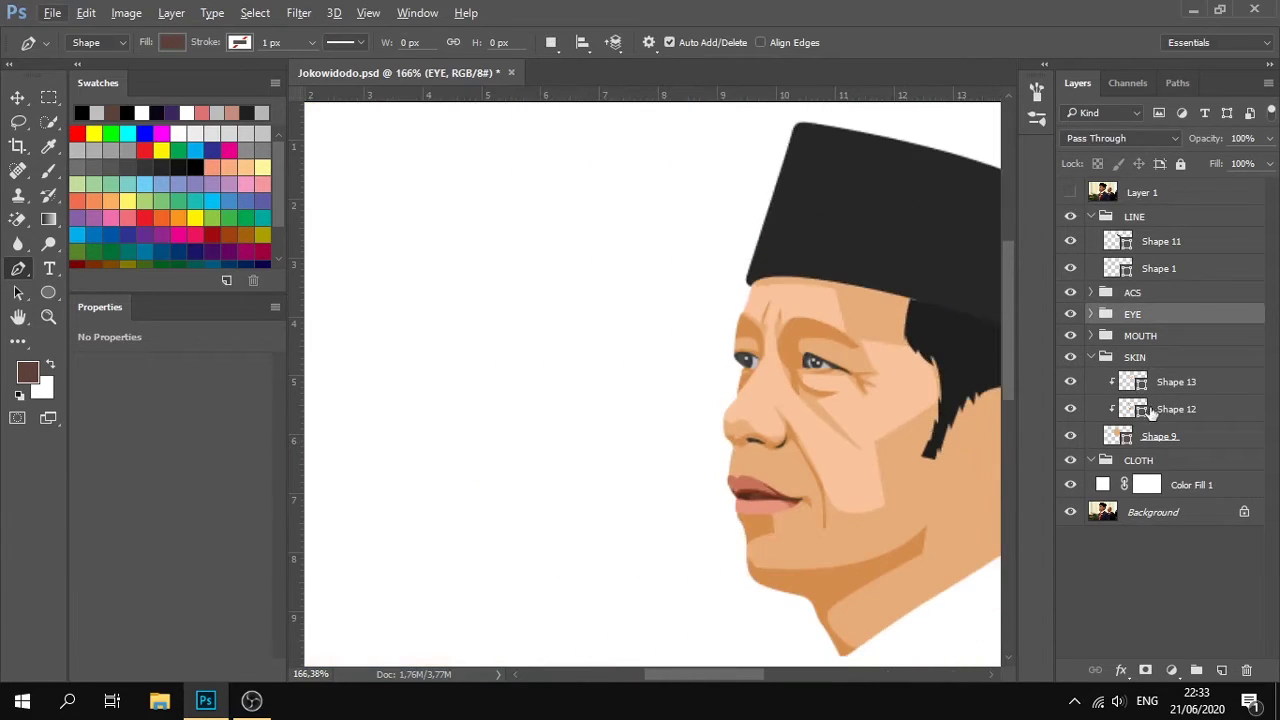
Recolour the Shape 13 highlights to light orange-tan #efb784, starting from the sampled base skin colour.
double_click(1133, 381)
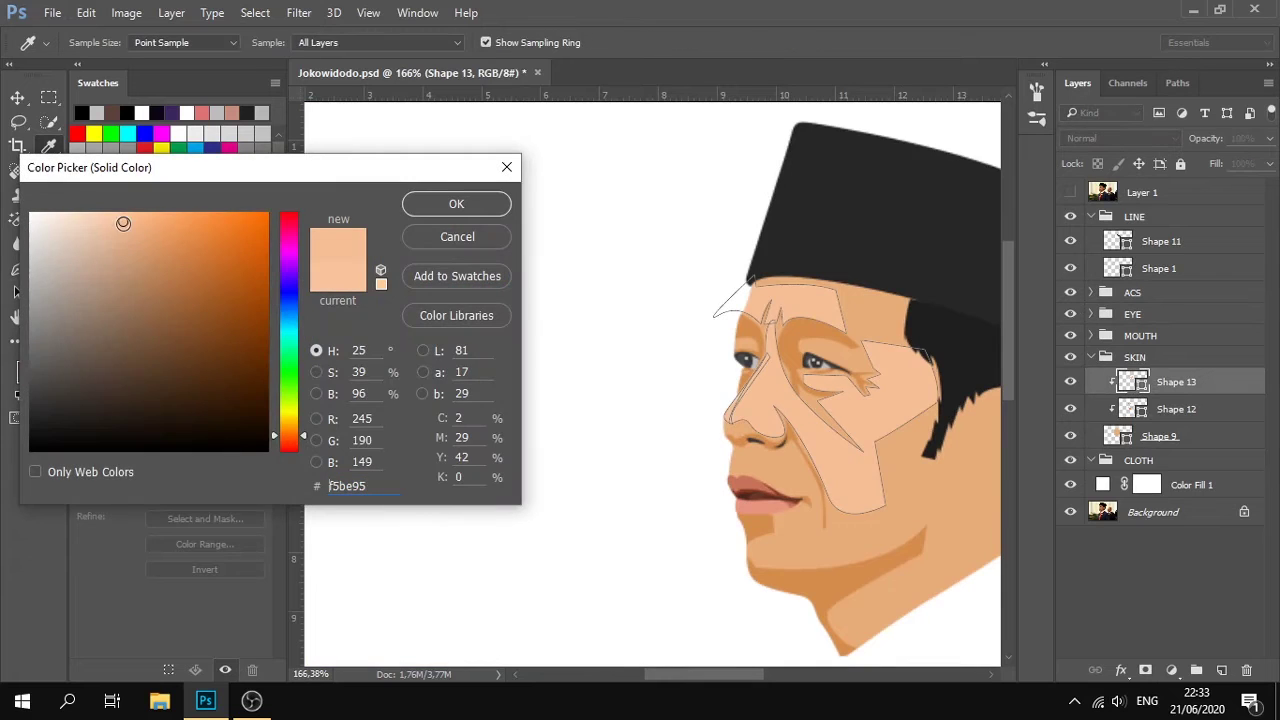
click(874, 313)
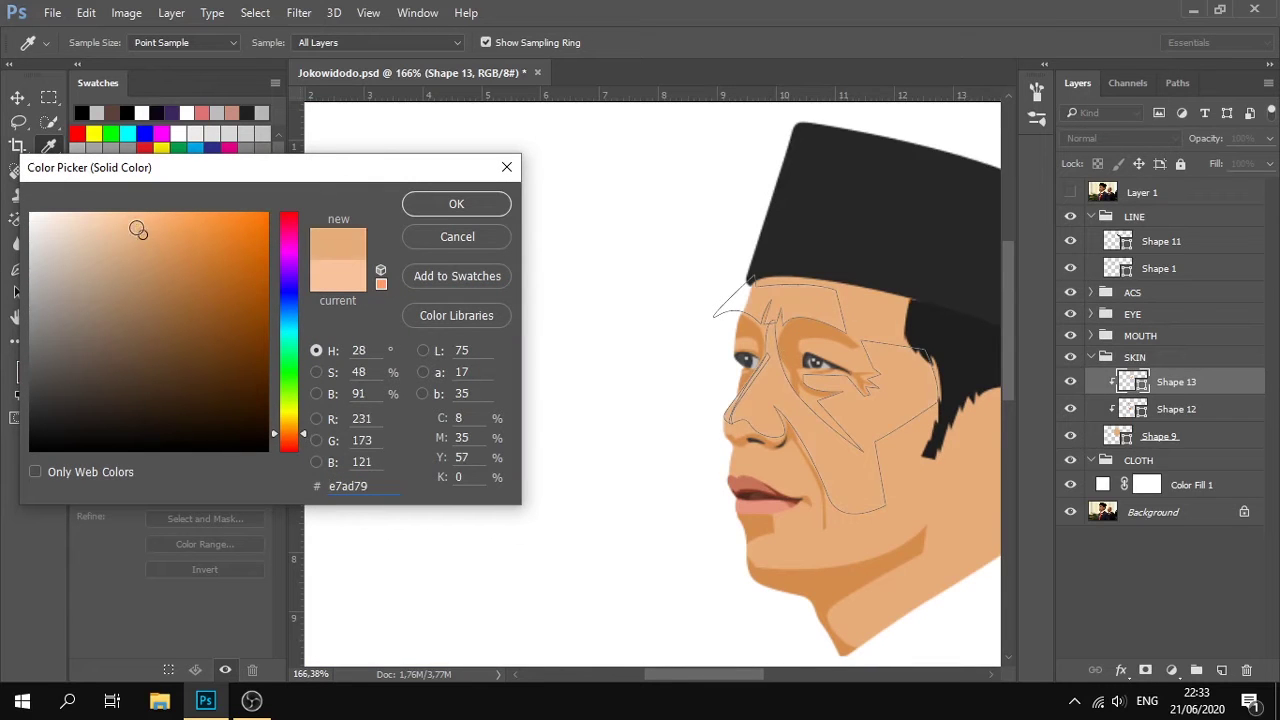
click(489, 208)
click(1140, 335)
scroll(910, 418, up, 2)
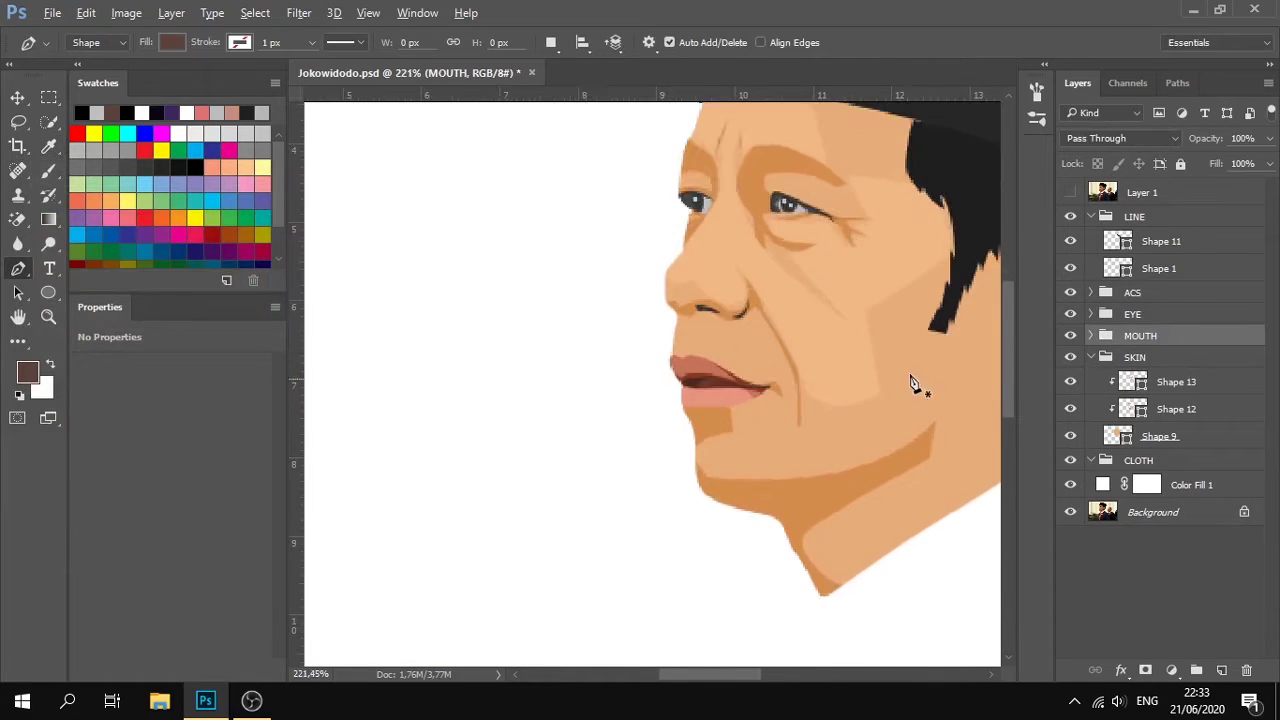
scroll(910, 418, up, 3)
Try the darker tan #d19b6b on the Shape 9 base skin.
double_click(1133, 381)
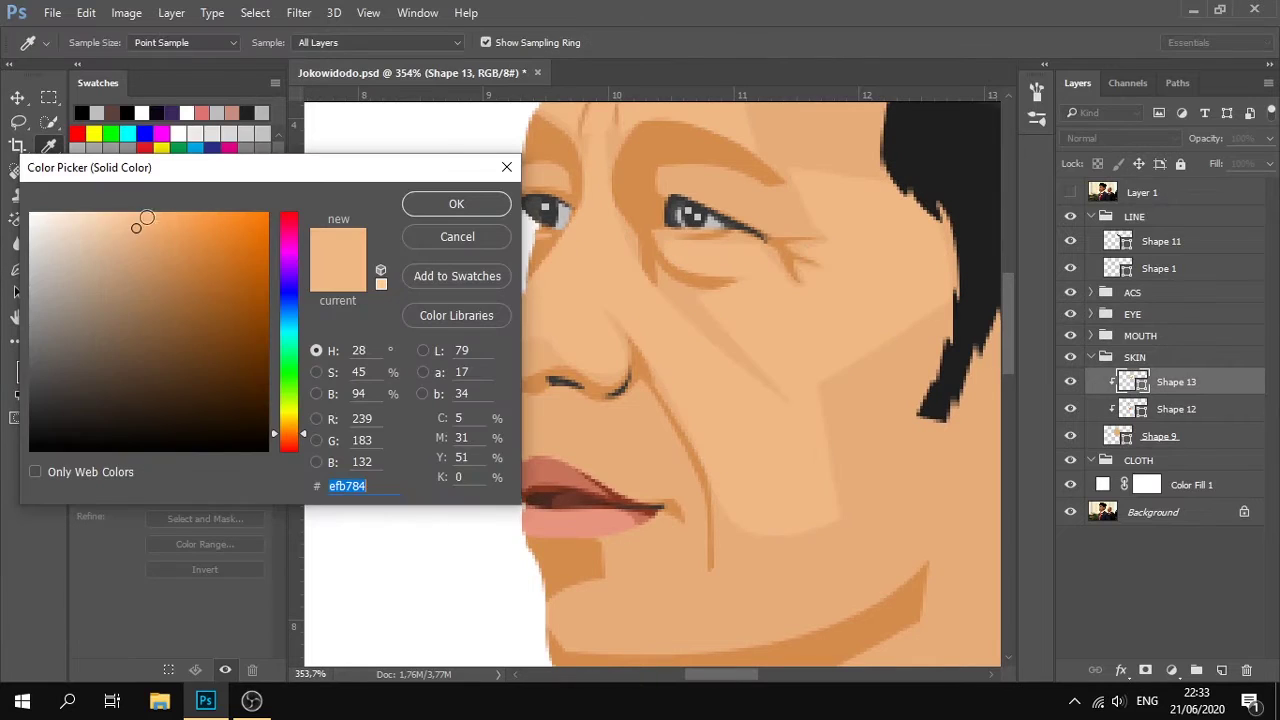
click(442, 241)
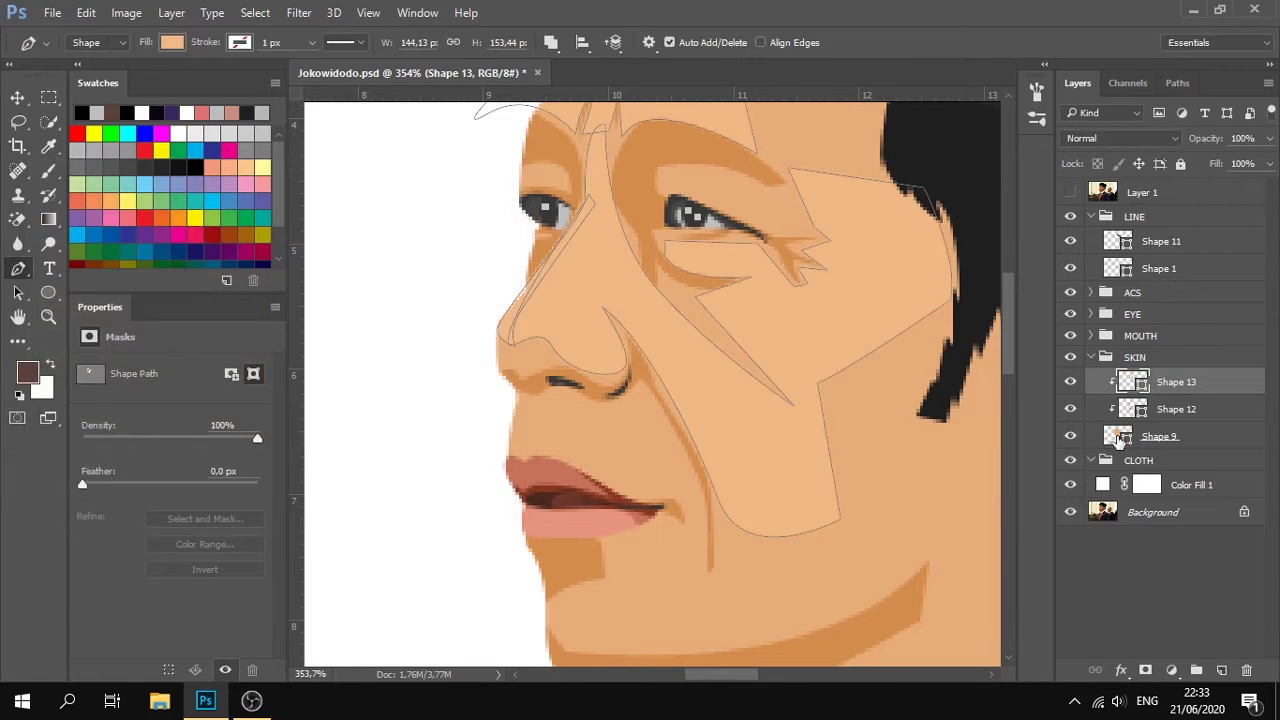
double_click(1117, 438)
click(147, 243)
click(150, 247)
drag(150, 249, 147, 255)
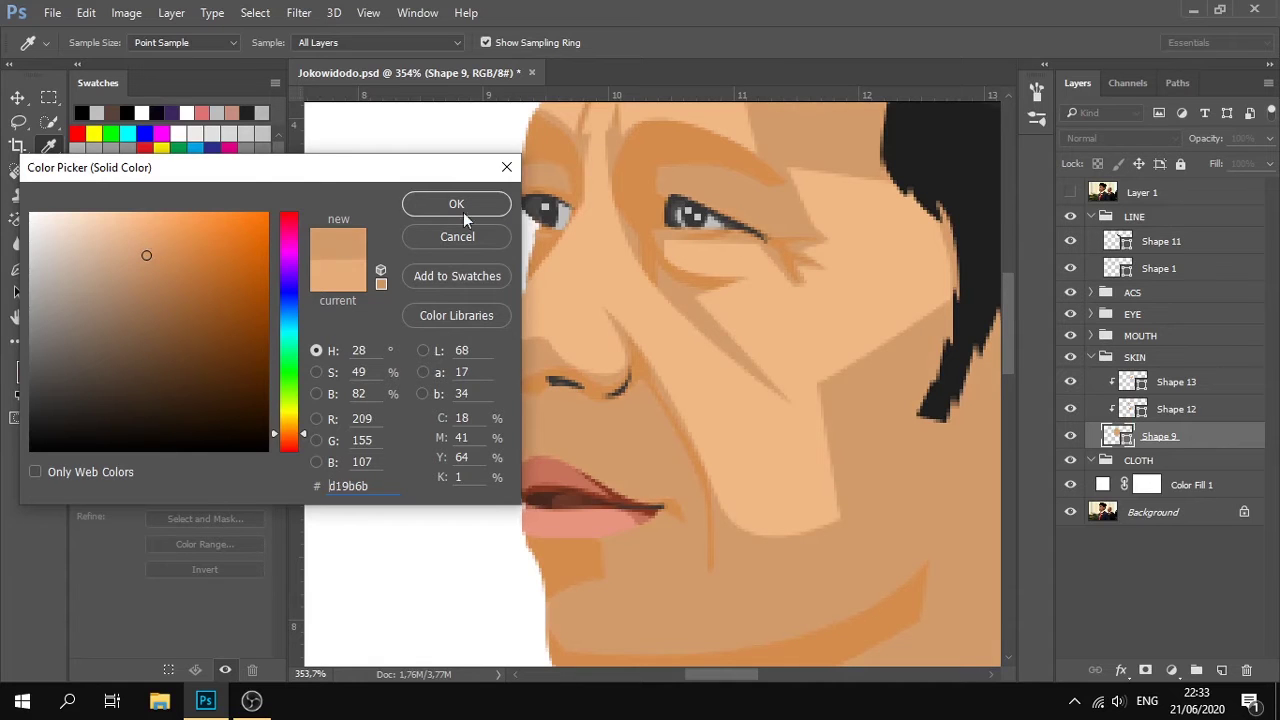
click(440, 205)
Set the Shape 9 base skin to #e2a66f, working from the sampled highlight colour.
double_click(1108, 436)
click(730, 416)
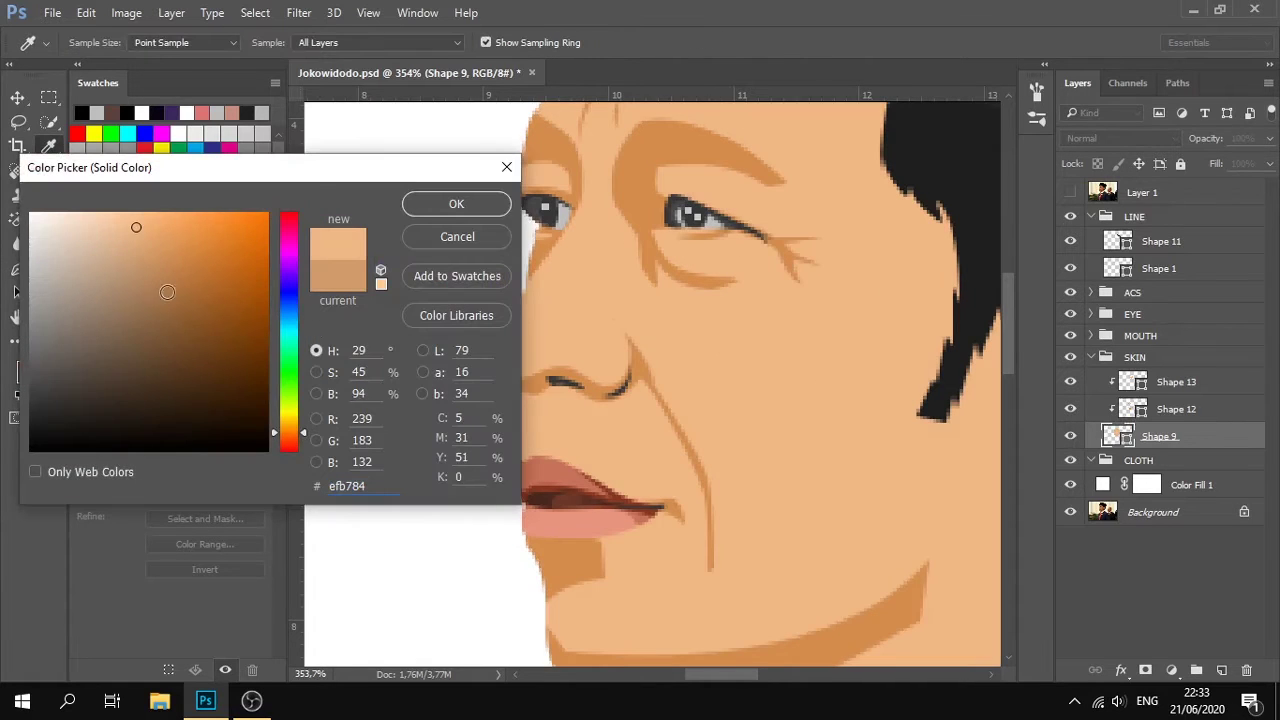
click(148, 239)
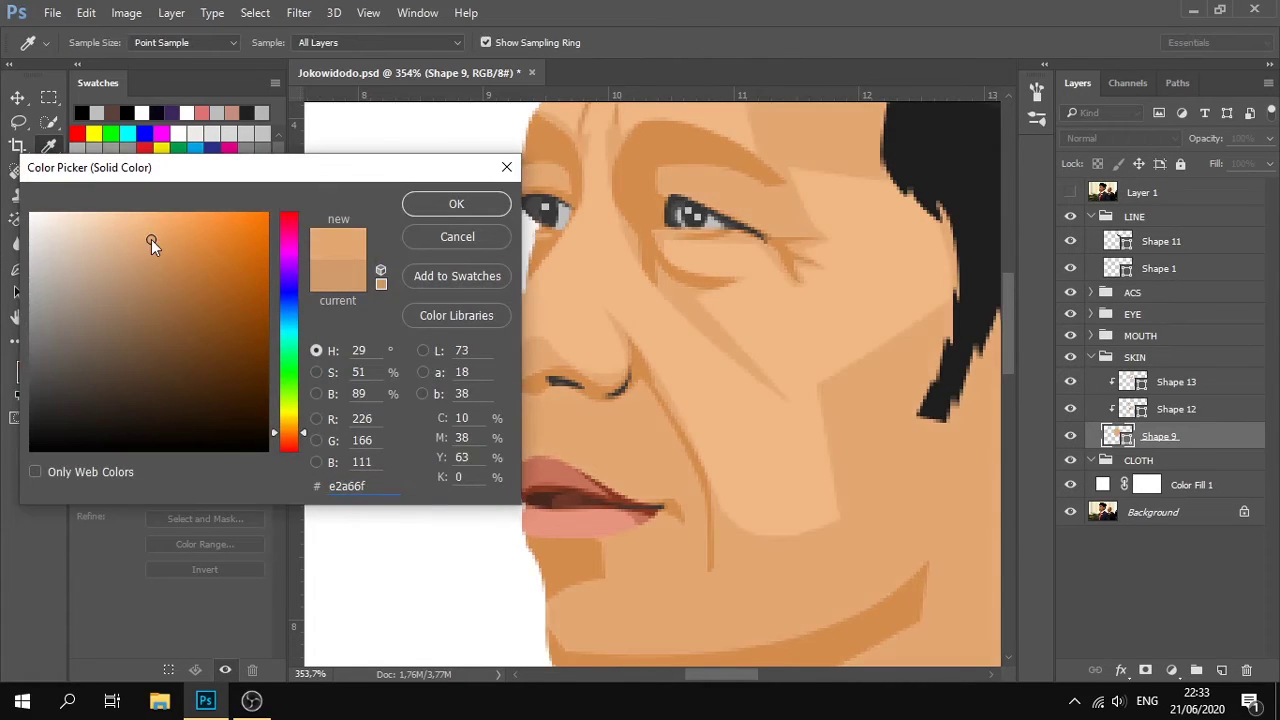
click(452, 206)
Recolour the Shape 12 skin shadows to a darker tan based on a sampled skin colour.
double_click(1132, 409)
click(709, 329)
click(161, 254)
drag(165, 256, 177, 263)
click(452, 204)
Adjust the points of the Shape 13 highlight contour around the nose tip.
click(1176, 382)
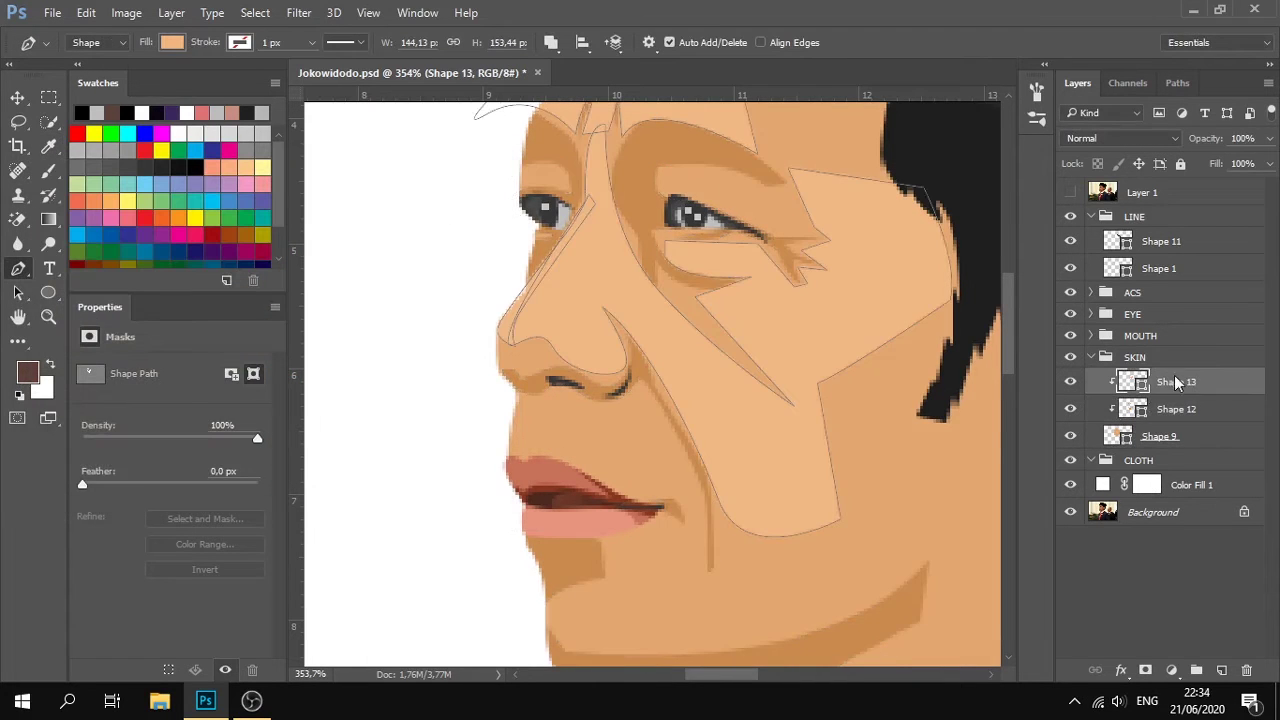
ctrl+click(514, 369)
ctrl+click(523, 343)
ctrl+click(562, 350)
drag(545, 321, 499, 344)
click(1183, 271)
scroll(862, 424, down, 3)
scroll(852, 406, up, 2)
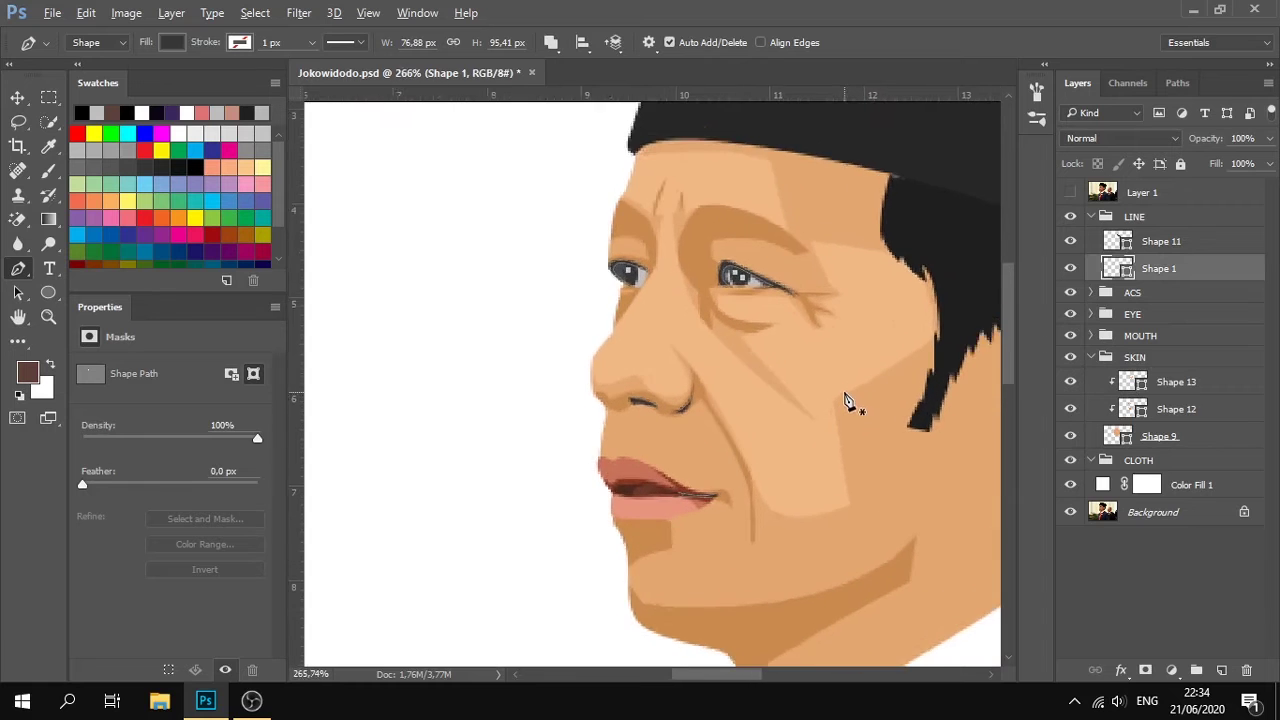
Fine-tune the Shape 12 shadow colour to a muted tan-brown.
drag(681, 470, 679, 392)
click(1124, 383)
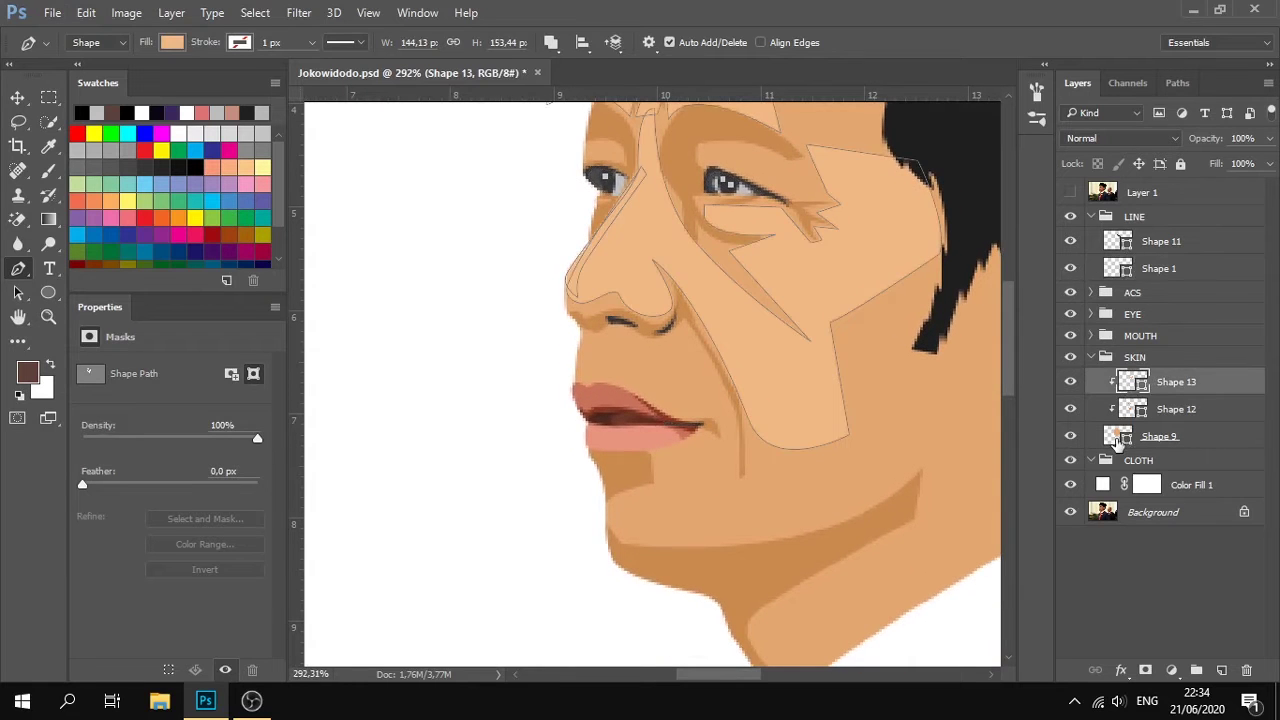
double_click(1118, 438)
click(457, 240)
click(1132, 384)
double_click(1130, 410)
drag(183, 276, 176, 265)
click(445, 210)
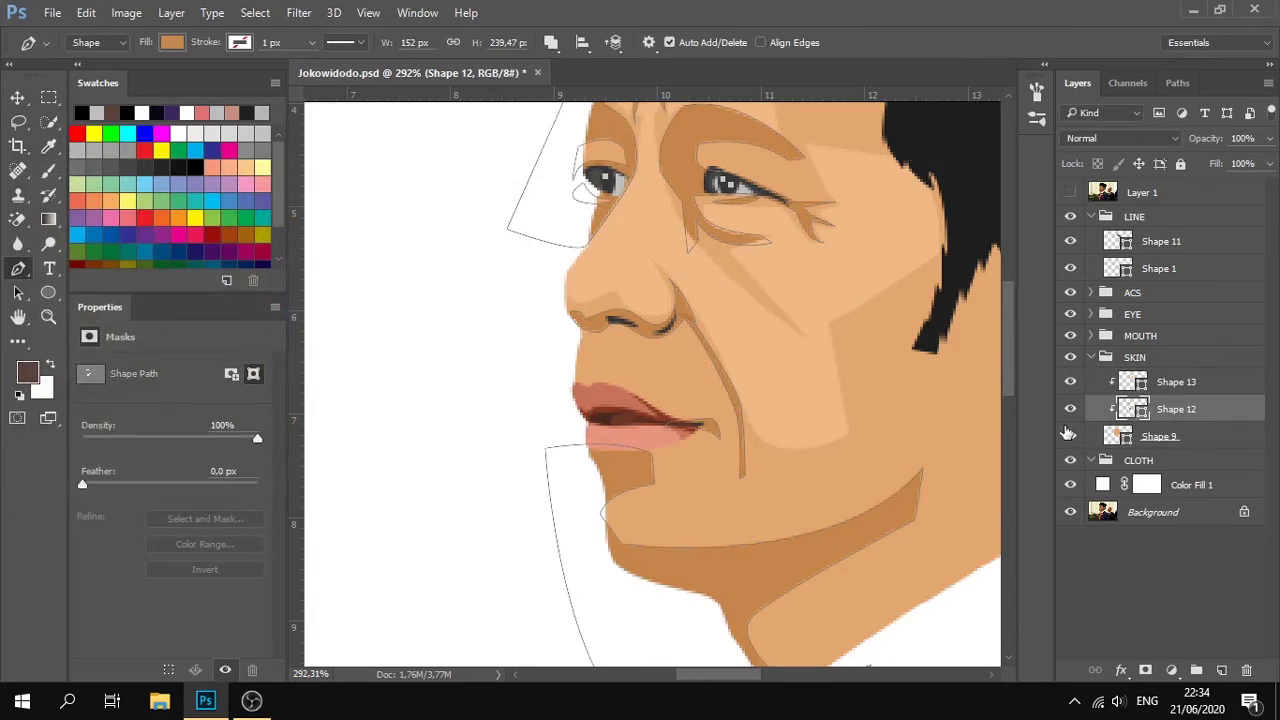
Show the reference photo and add a closed Shape 13 highlight path between the nose and the upper lip.
key(alt+])
click(1071, 192)
click(1071, 192)
click(1071, 192)
scroll(590, 383, up, 2)
drag(549, 346, 576, 312)
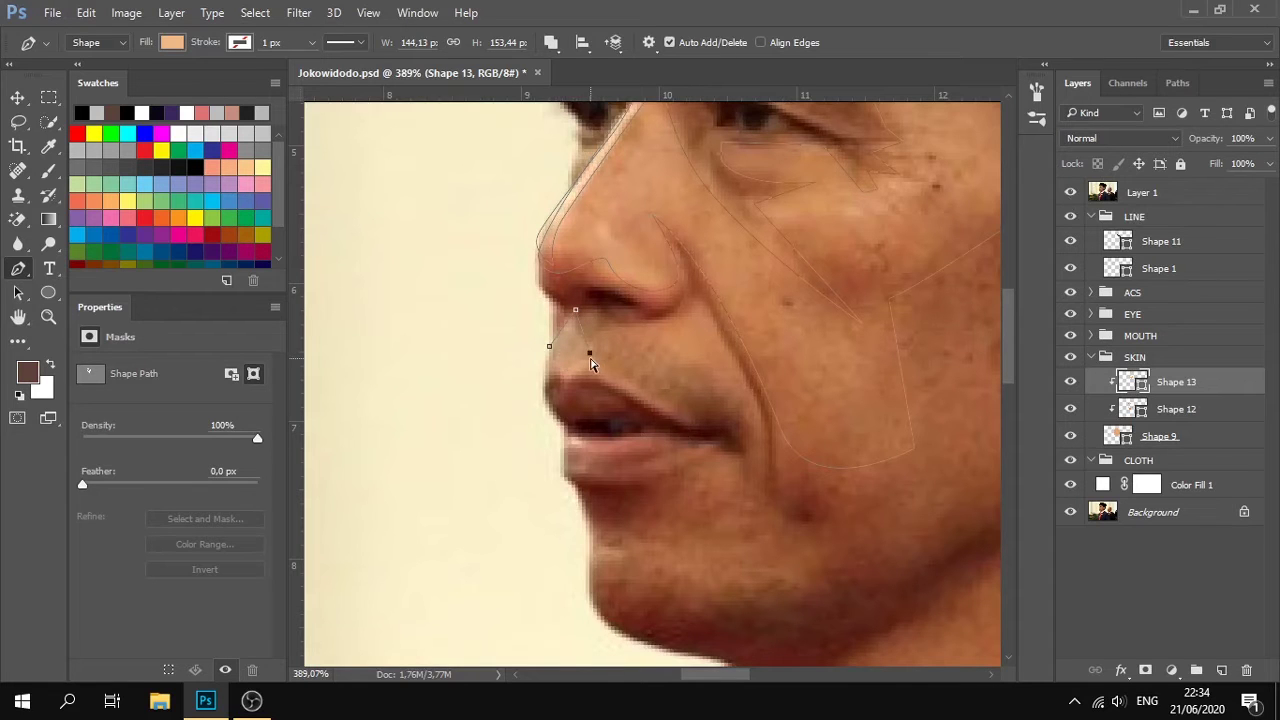
drag(668, 402, 753, 435)
click(495, 422)
click(549, 346)
Hide the reference photo and reshape the front edge of the upper-lip highlight.
click(1070, 192)
drag(550, 347, 558, 367)
click(1160, 292)
scroll(670, 442, down, 4)
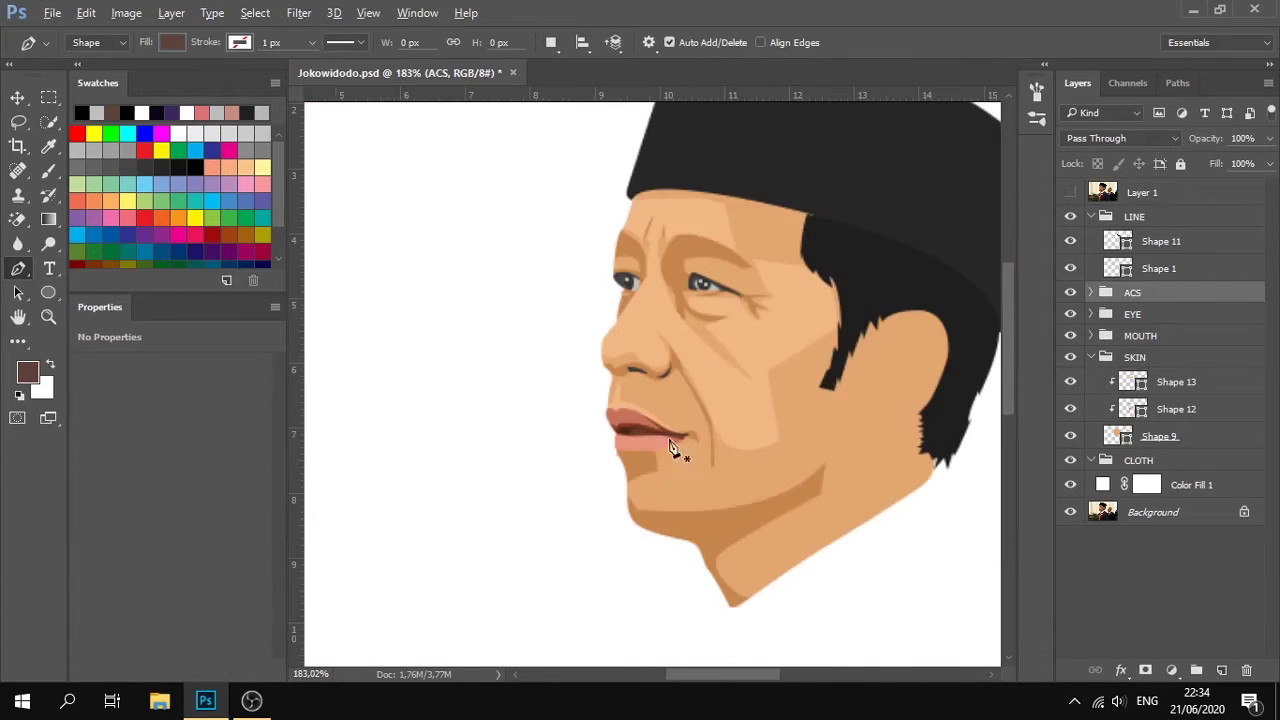
scroll(672, 447, up, 2)
scroll(686, 477, down, 2)
scroll(671, 494, up, 3)
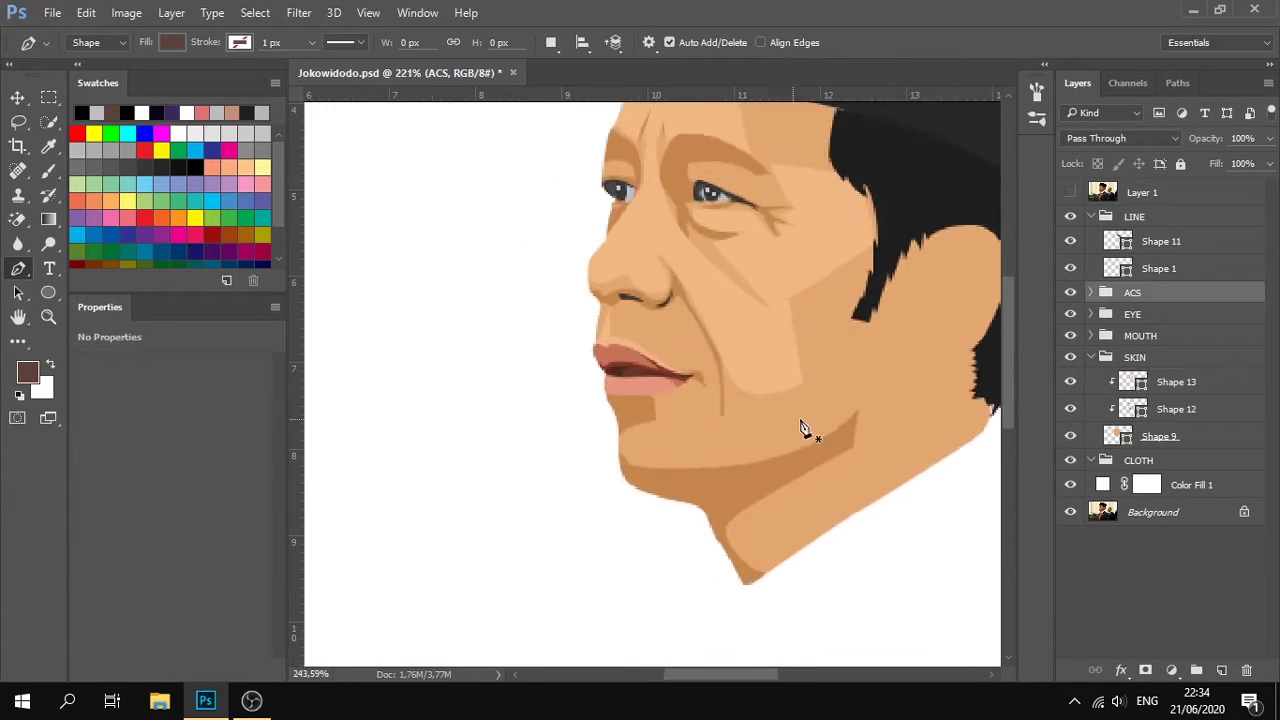
Start a Shape 13 chin highlight from the lower lip around the under-lip shadow and down to the jaw shadow.
click(1183, 409)
click(1190, 381)
click(1069, 193)
click(1069, 193)
click(1069, 193)
click(643, 386)
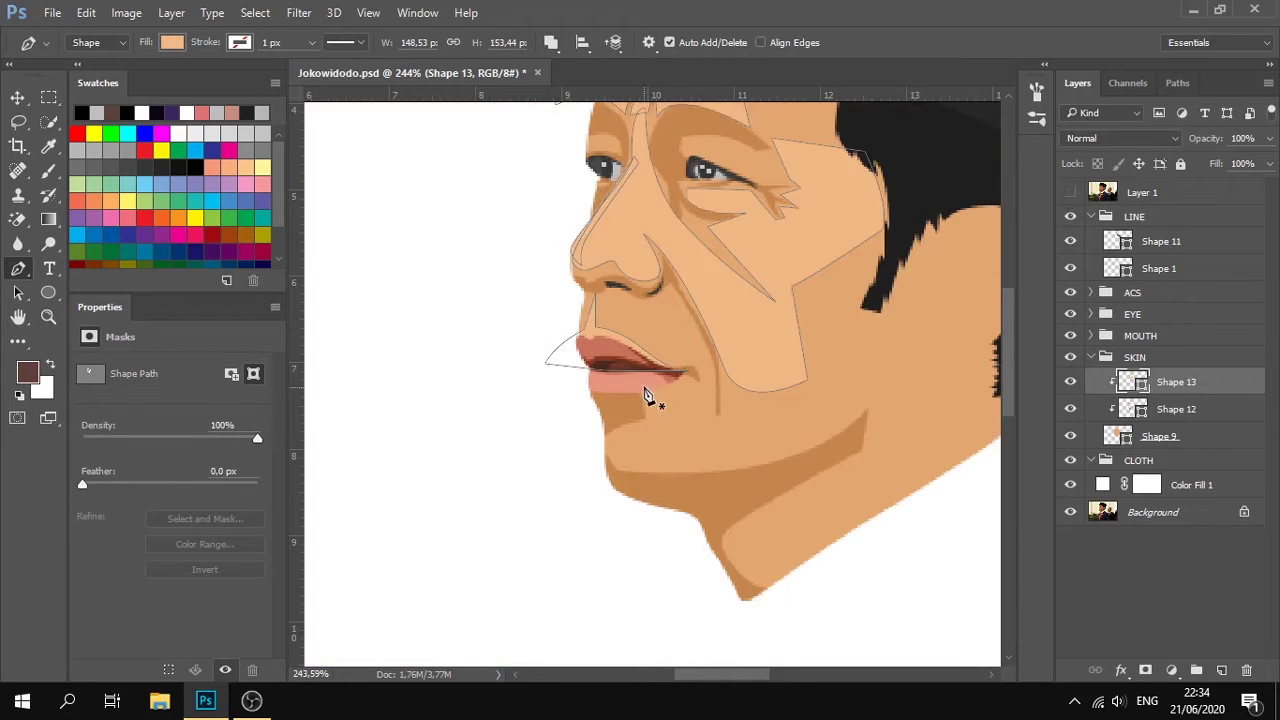
click(657, 429)
drag(611, 450, 615, 489)
key(ctrl+z)
click(613, 416)
click(629, 476)
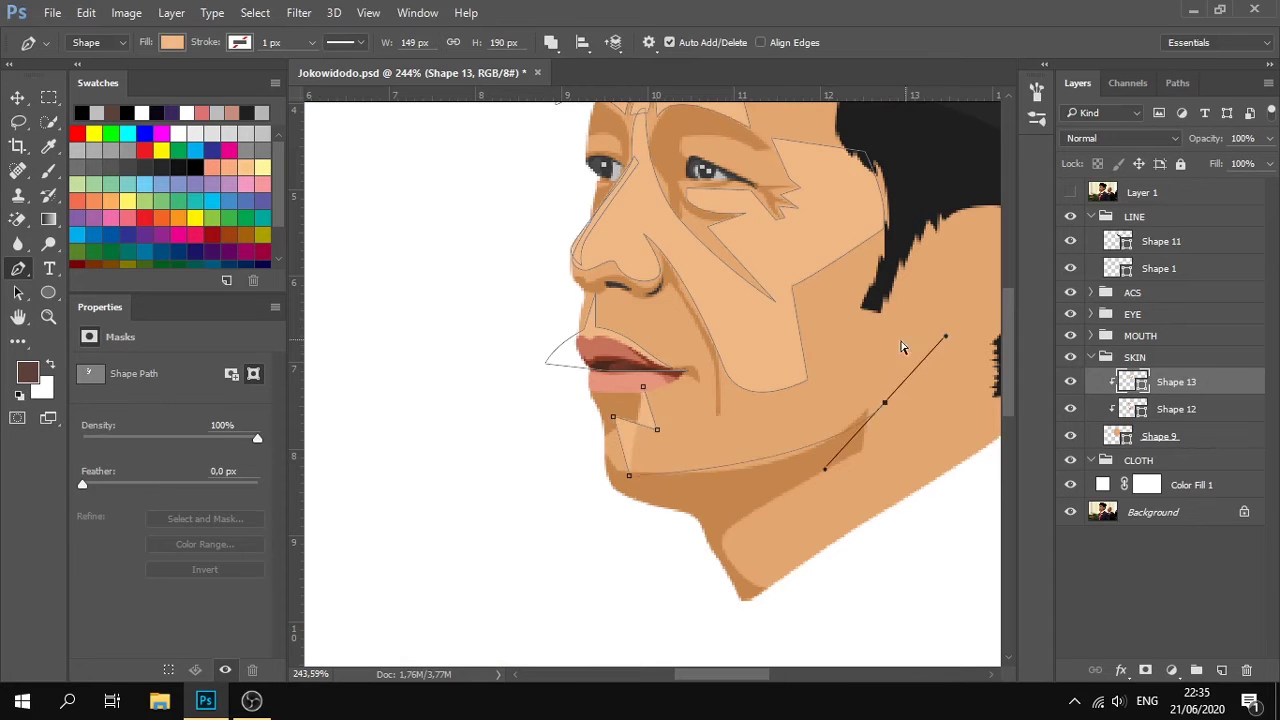
Finish the chin highlight path across the lower cheek and back past the mouth corner to the lower lip.
click(1070, 192)
click(1070, 192)
drag(748, 440, 751, 383)
click(750, 418)
click(693, 381)
click(643, 372)
click(1190, 313)
scroll(814, 457, down, 4)
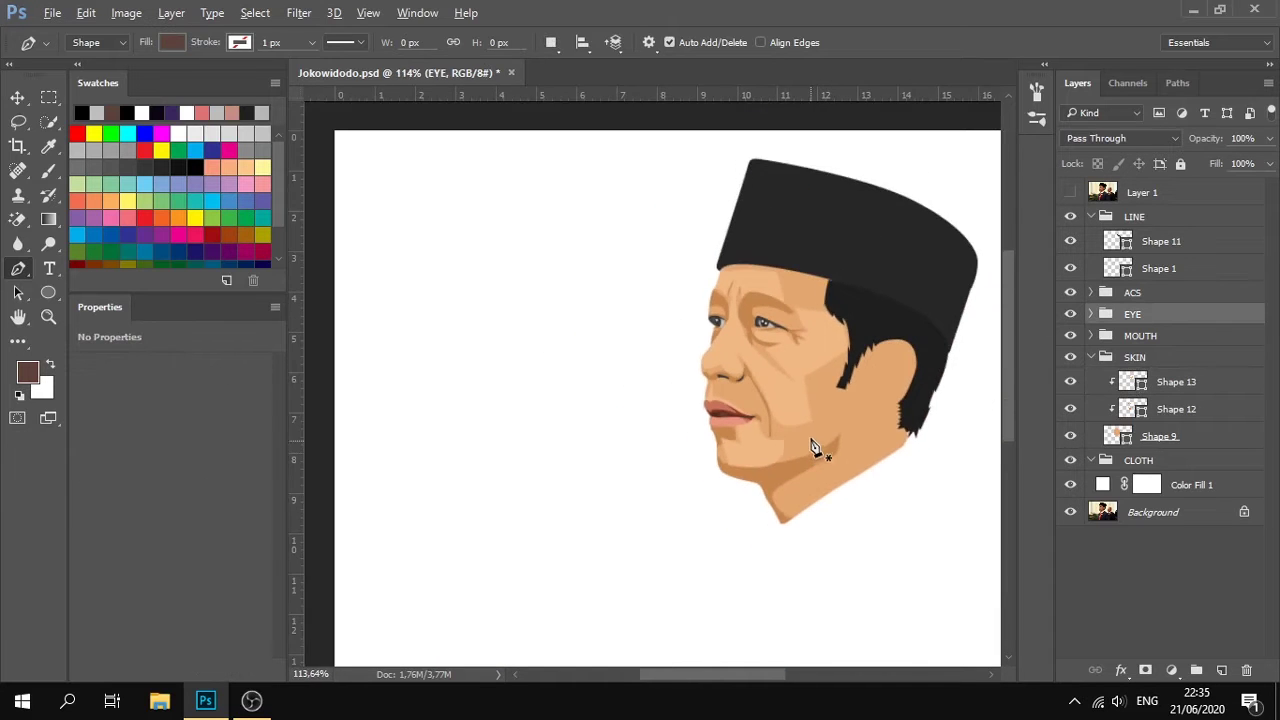
scroll(820, 423, up, 5)
drag(846, 365, 828, 420)
Recolour the Shape 9 base skin to a slightly darker tan.
double_click(1117, 436)
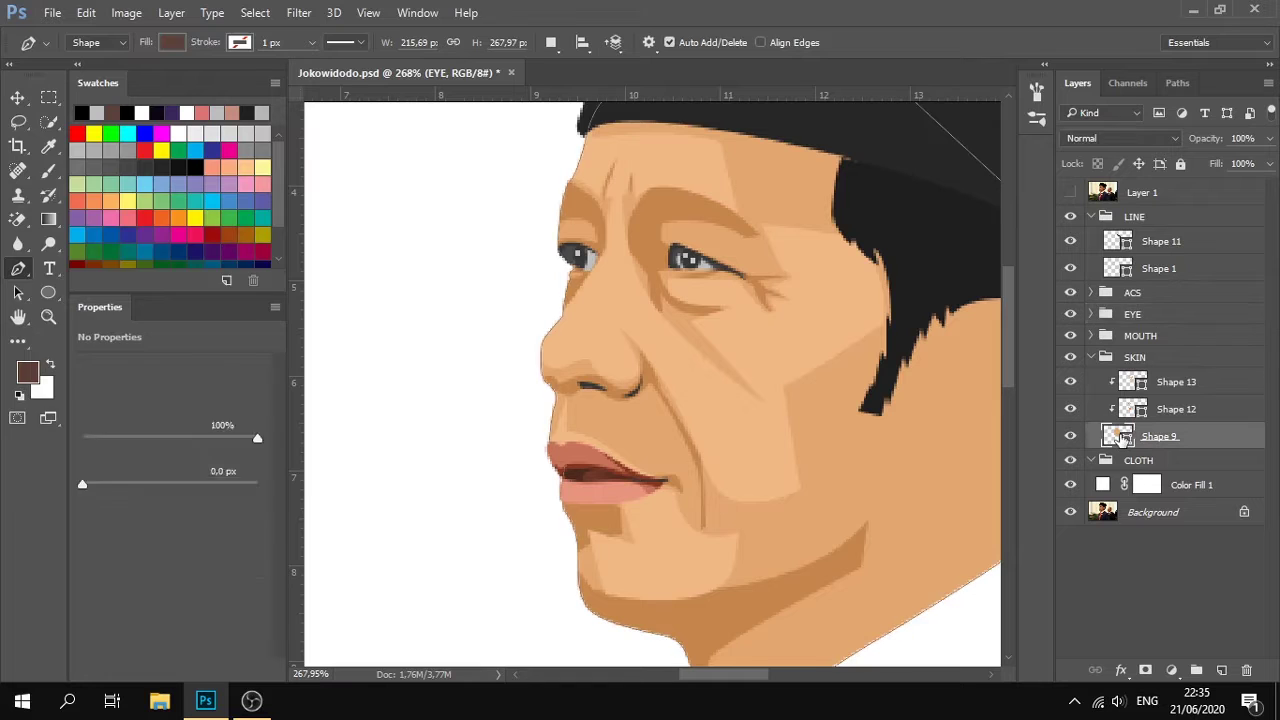
click(160, 243)
click(152, 243)
click(457, 208)
double_click(1132, 381)
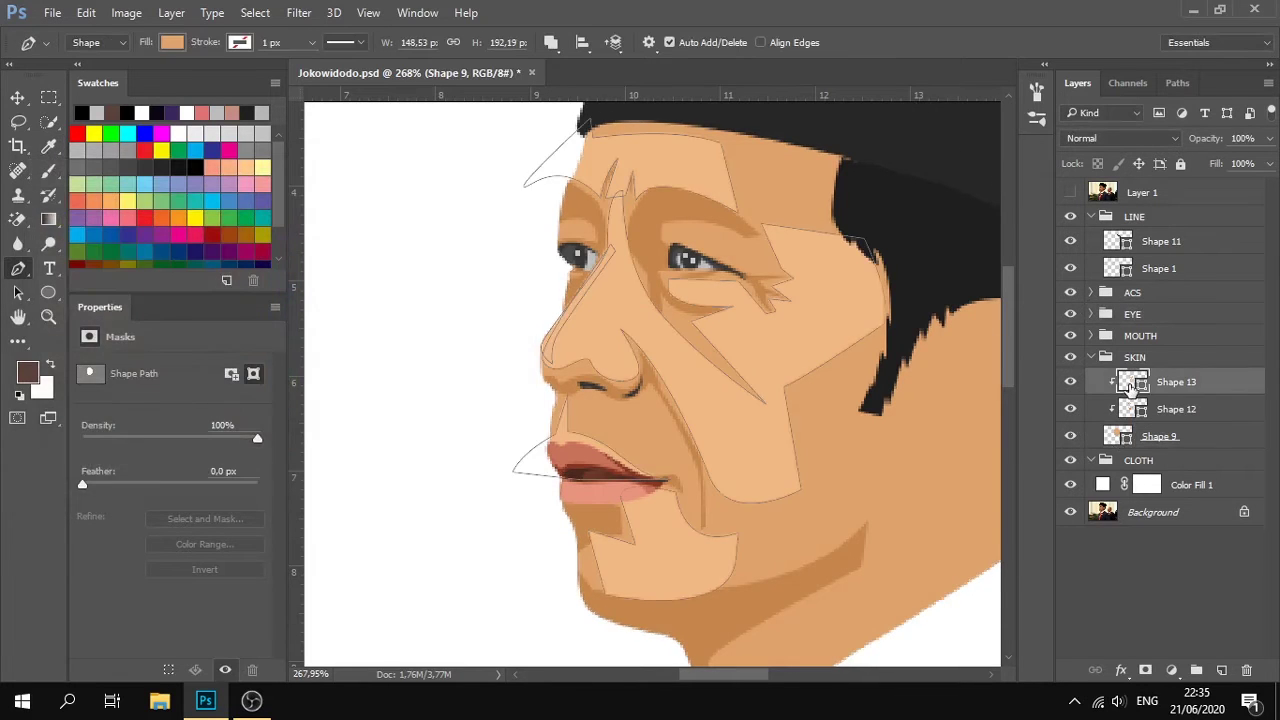
click(457, 205)
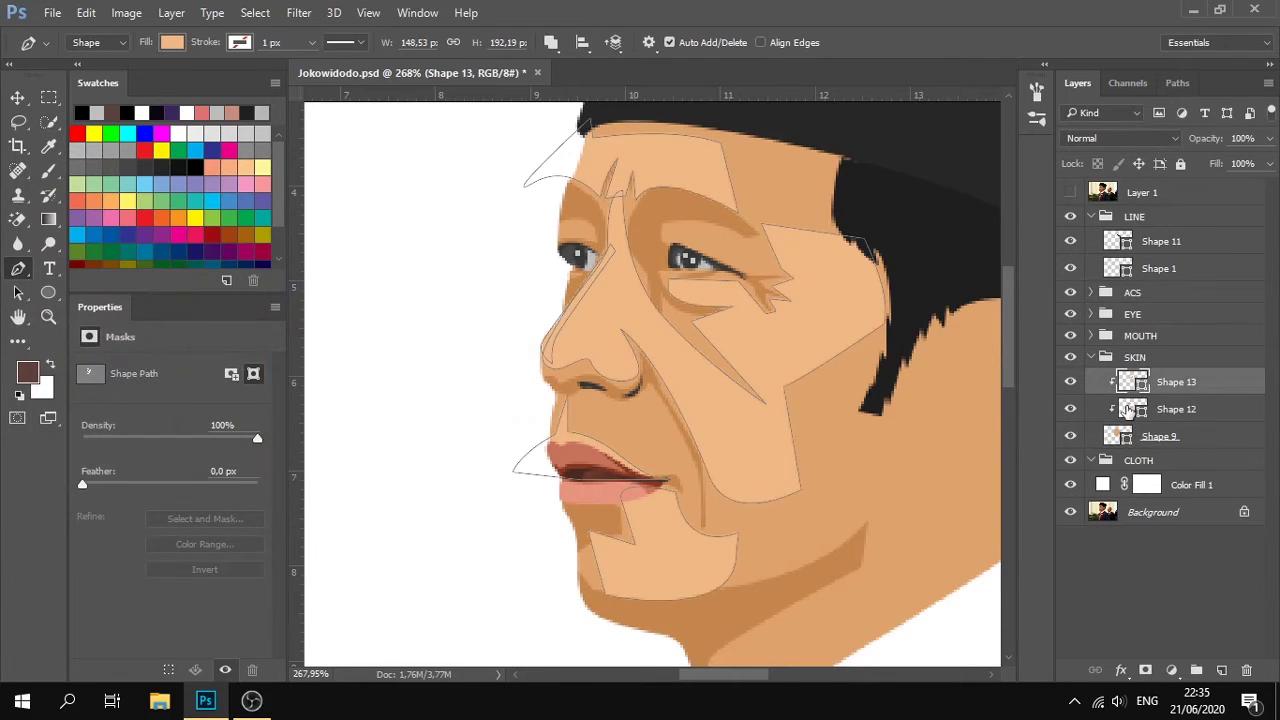
click(1130, 410)
click(1173, 341)
Trace a thin shadow on a new shape layer above Shape 9, along the nose's underside, nostril and nose wing.
click(1180, 444)
click(554, 45)
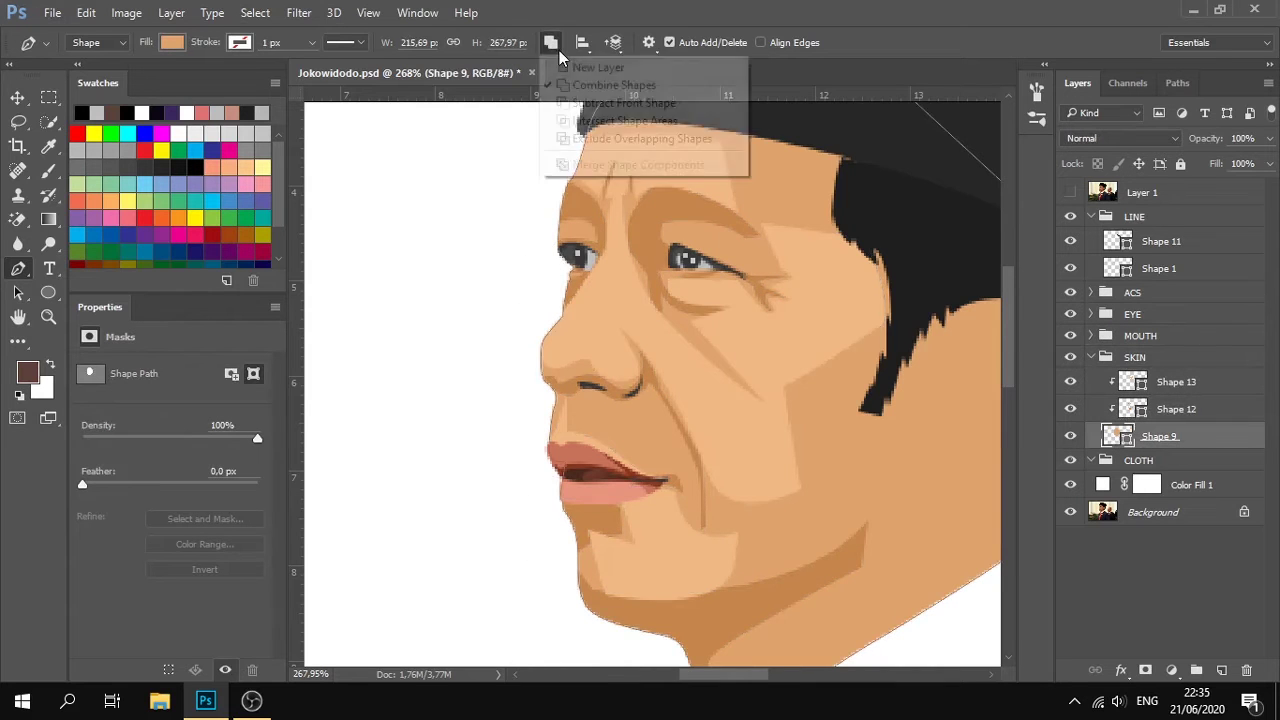
click(583, 66)
scroll(635, 377, up, 4)
click(457, 395)
click(490, 405)
drag(548, 390, 573, 399)
alt+click(638, 406)
drag(654, 369, 657, 358)
drag(628, 422, 592, 430)
drag(516, 406, 468, 411)
click(458, 396)
Move the new nose shadow layer above Shape 12 and recolour it dark brown #7e532d.
double_click(1133, 438)
drag(156, 246, 166, 265)
click(434, 204)
drag(1168, 440, 1165, 398)
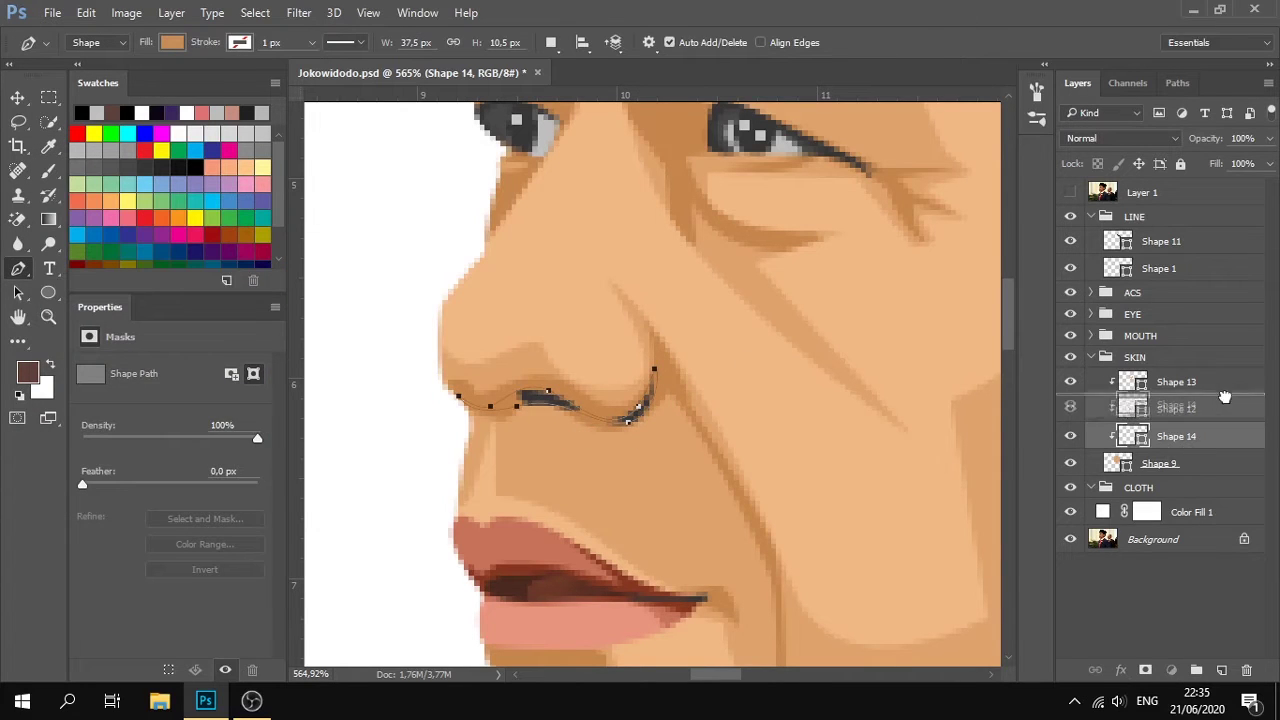
double_click(1133, 409)
drag(190, 284, 234, 367)
click(204, 381)
click(183, 333)
click(475, 209)
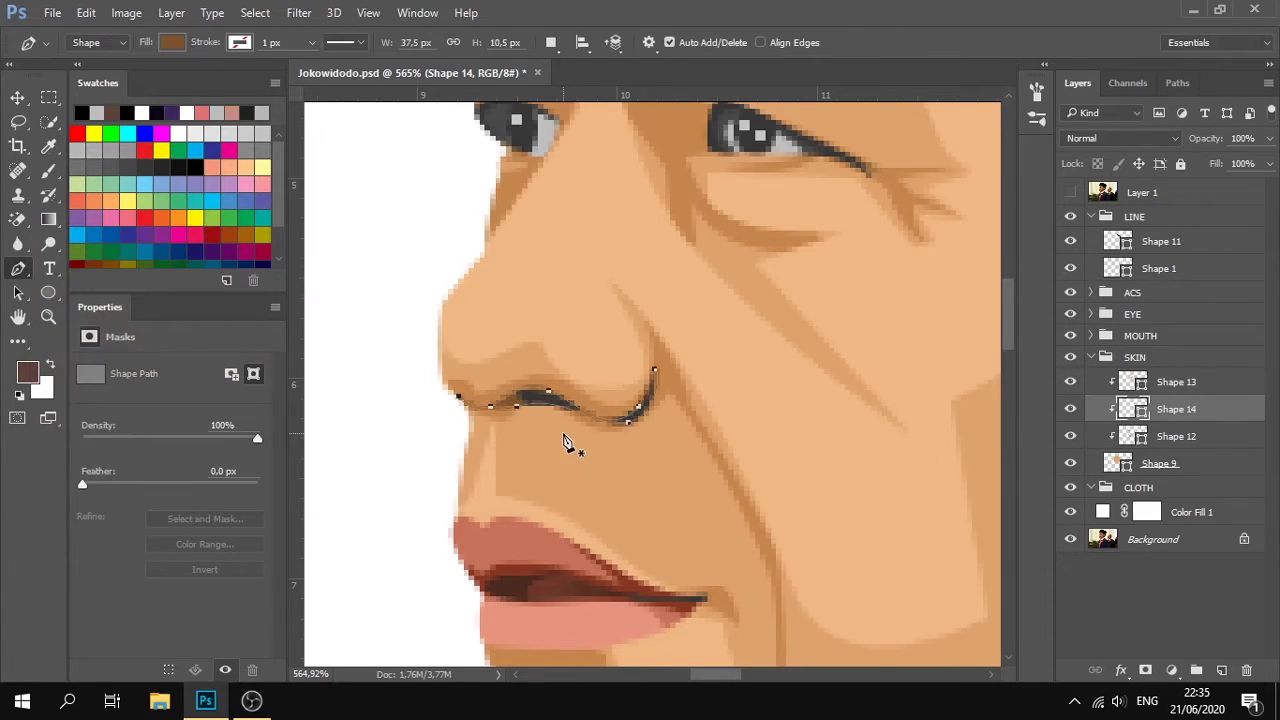
Refine the anchor points of the nose shadow below the nose tip and around the nose wing.
scroll(562, 435, up, 2)
drag(459, 396, 490, 396)
drag(609, 429, 594, 437)
ctrl+click(653, 411)
drag(675, 395, 673, 391)
click(1171, 320)
scroll(661, 440, down, 9)
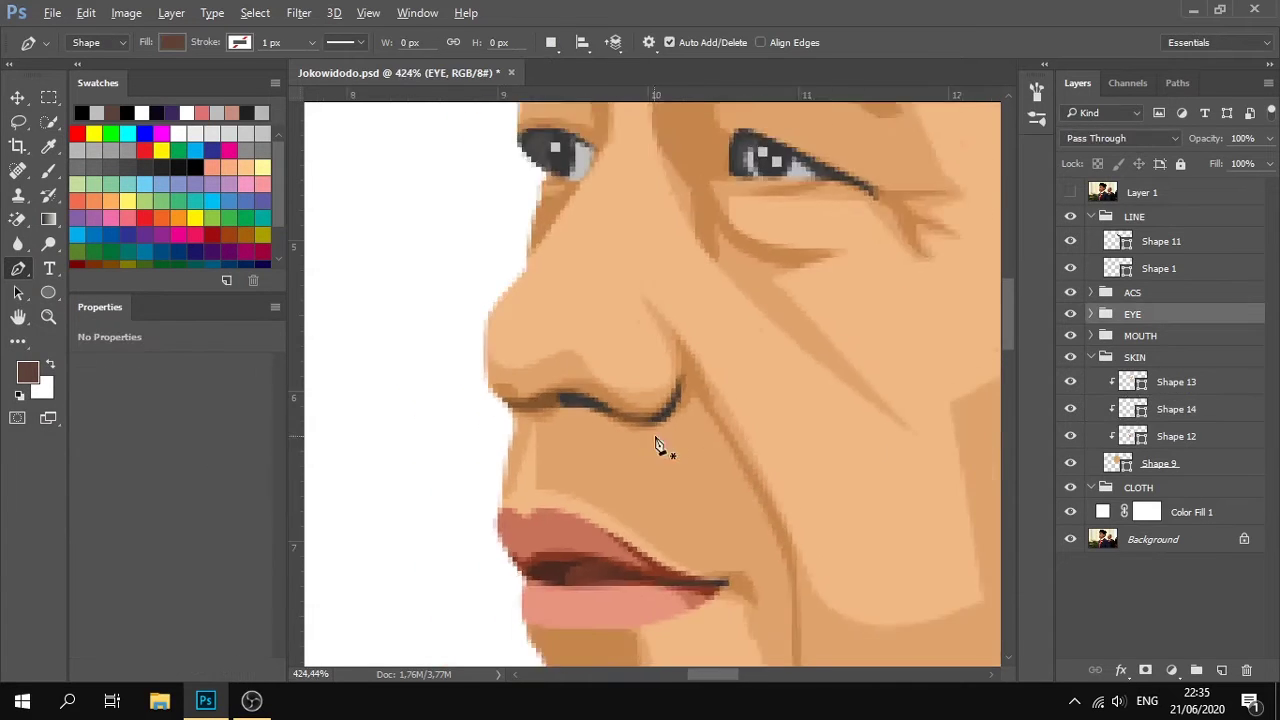
Recolour the Shape 14 nose shadow to a lighter, warmer brown based on the sampled skin shadow.
double_click(1131, 410)
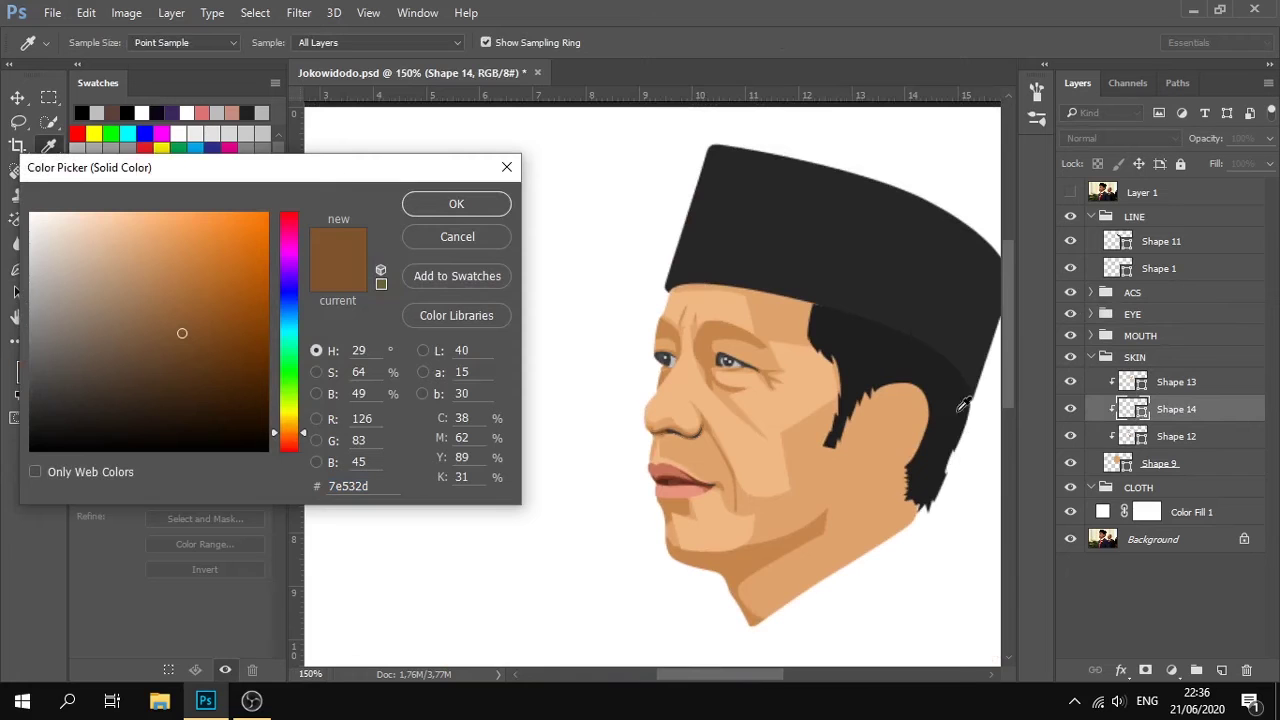
click(722, 335)
drag(195, 286, 206, 294)
click(430, 200)
Set new paths to Combine Shapes and trace a Shape 14 shadow over the near eyebrow and inner eye corner against the photo.
click(550, 42)
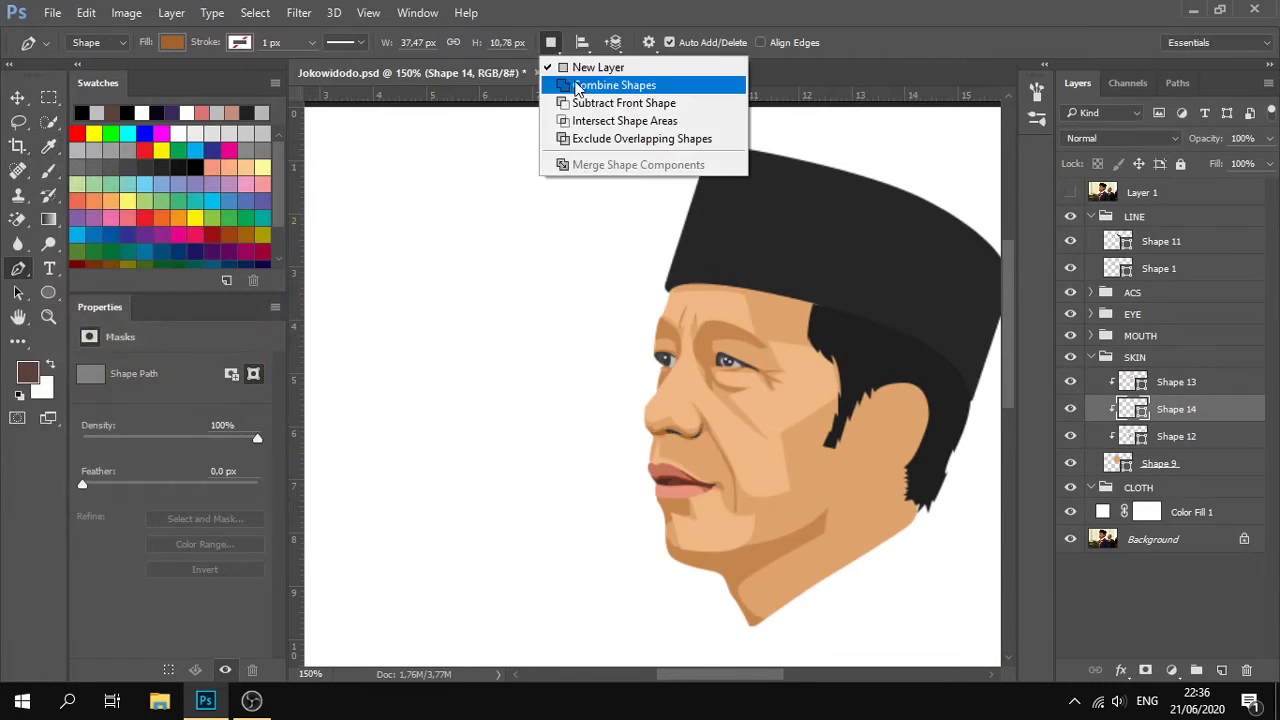
click(577, 88)
scroll(749, 423, up, 3)
click(1071, 192)
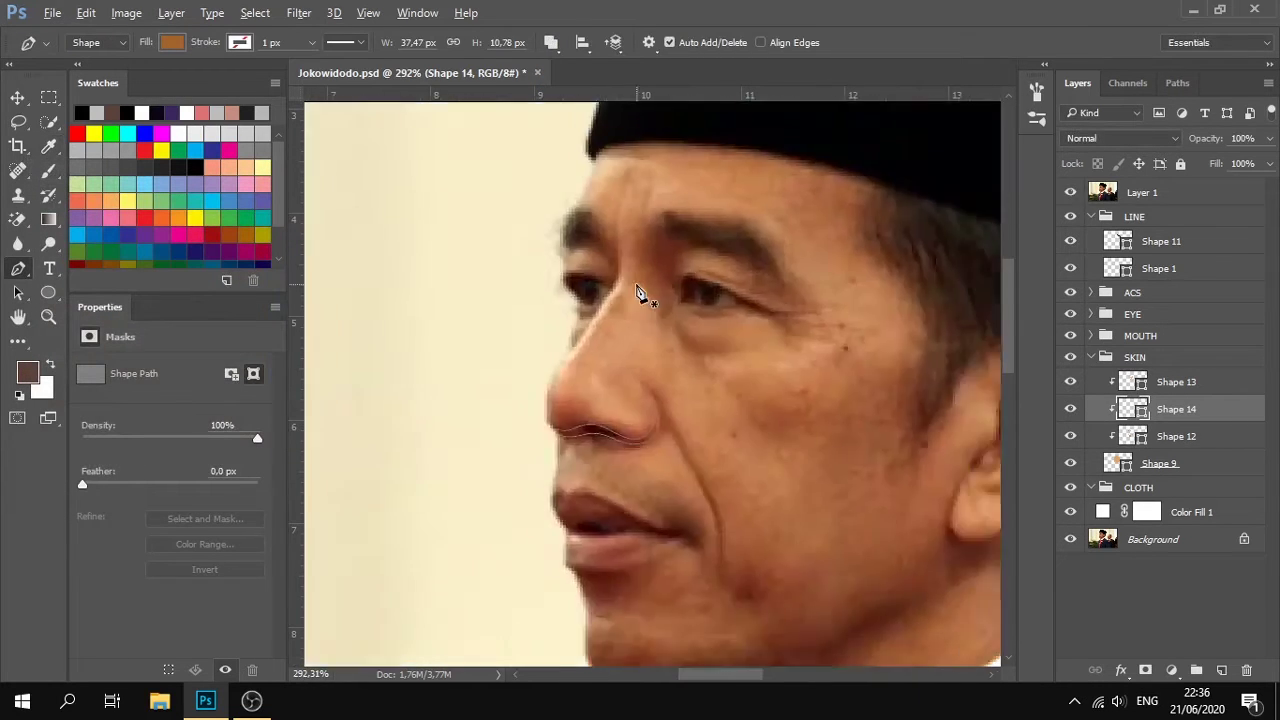
scroll(640, 293, up, 2)
click(676, 222)
drag(703, 306, 729, 319)
key(ctrl+z)
click(664, 258)
click(703, 310)
click(696, 242)
drag(794, 249, 856, 285)
drag(676, 222, 757, 150)
Add a Shape 14 shadow path between the far eyebrow and the nose bridge, and hide the reference photo.
click(1071, 193)
click(1071, 193)
click(604, 296)
drag(603, 229, 561, 203)
drag(601, 342, 602, 354)
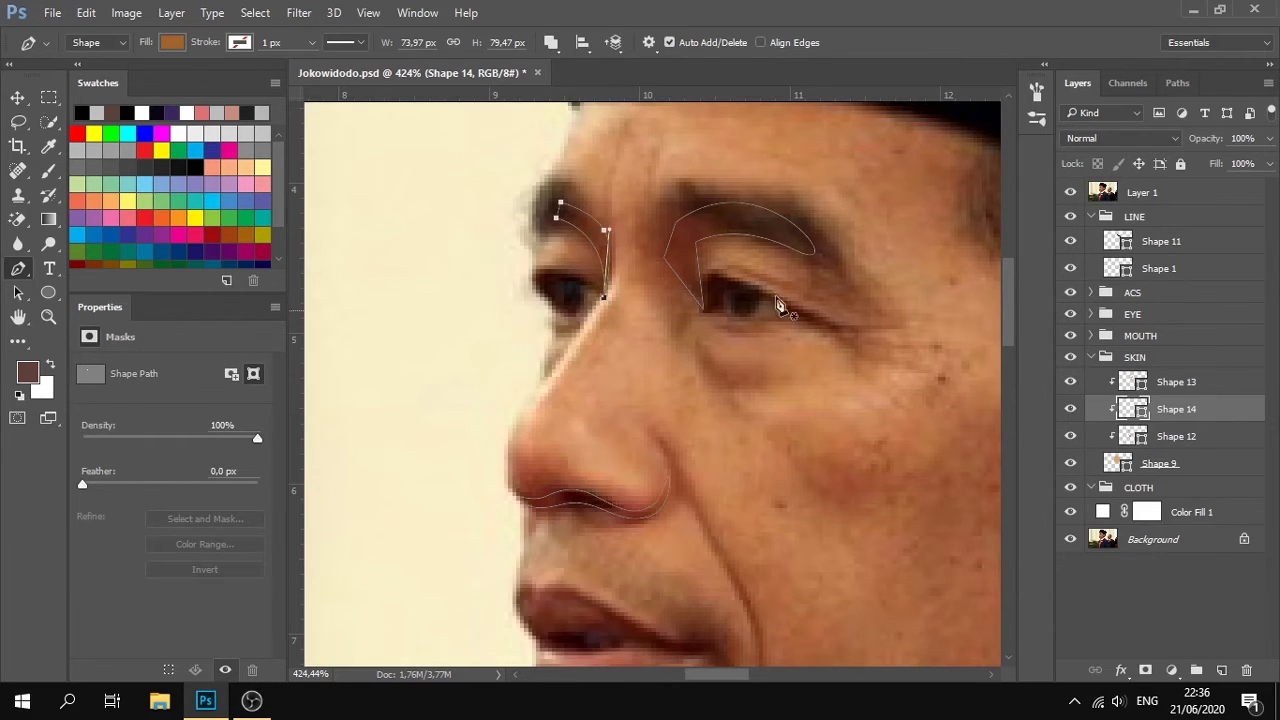
click(1070, 193)
click(1128, 315)
scroll(764, 405, down, 4)
scroll(860, 370, up, 3)
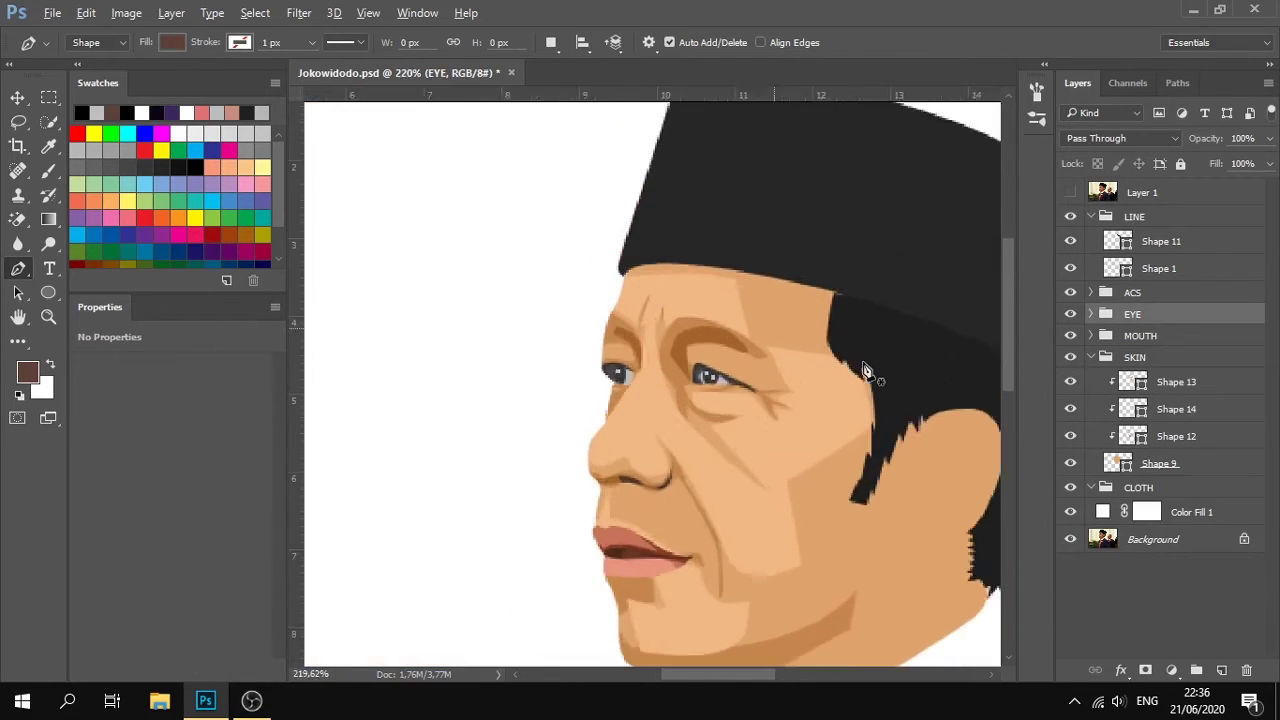
Show the reference photo and trace the jagged upper edge of the near eyebrow as a new path in Shape 11.
click(1165, 242)
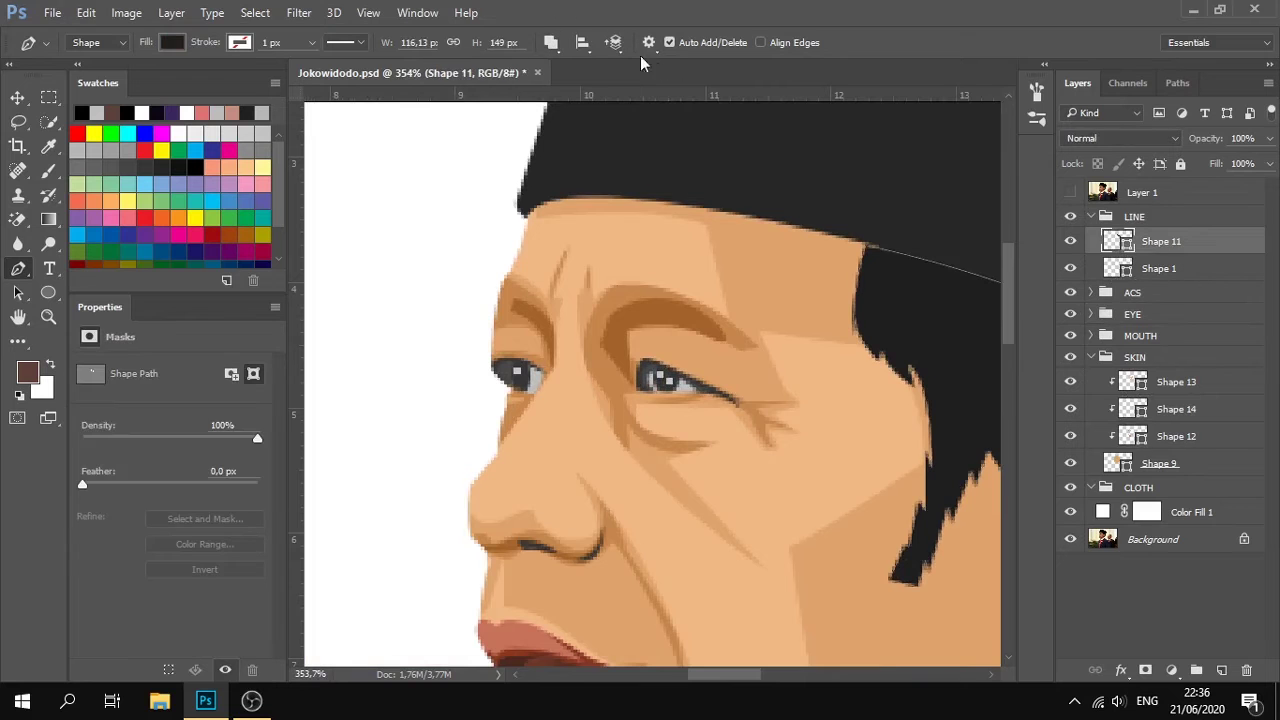
scroll(700, 290, up, 2)
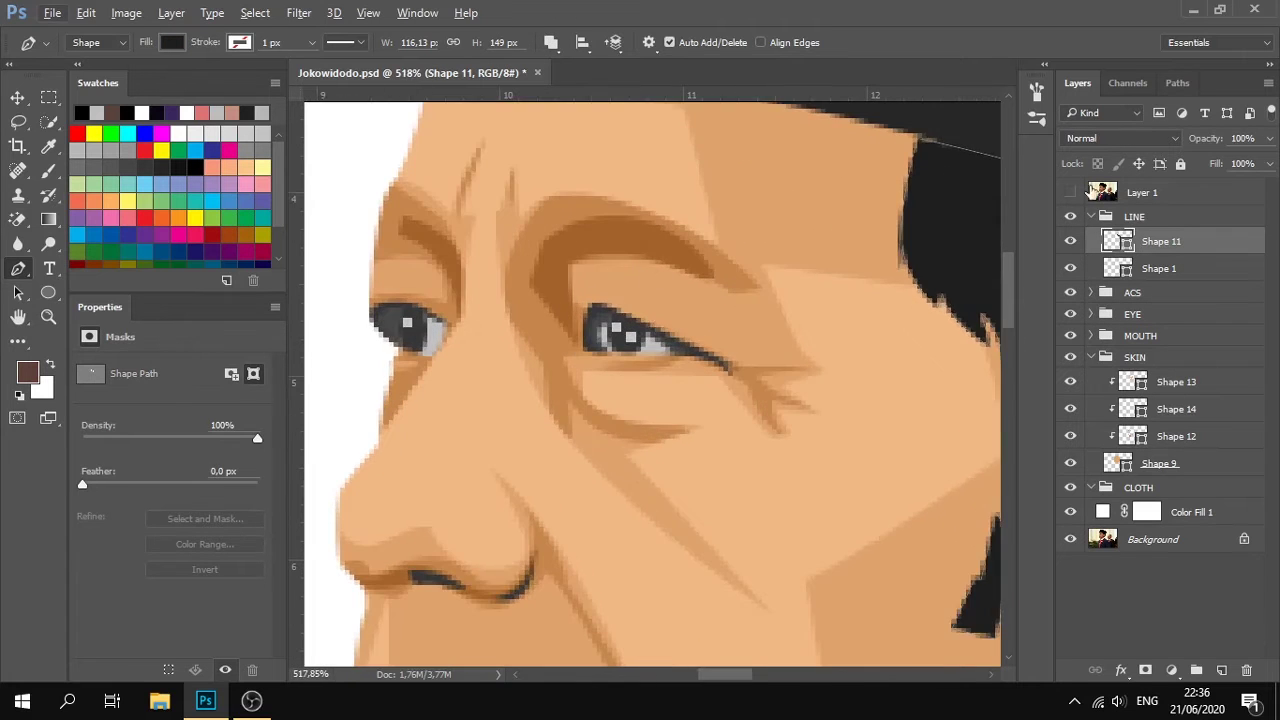
click(1070, 192)
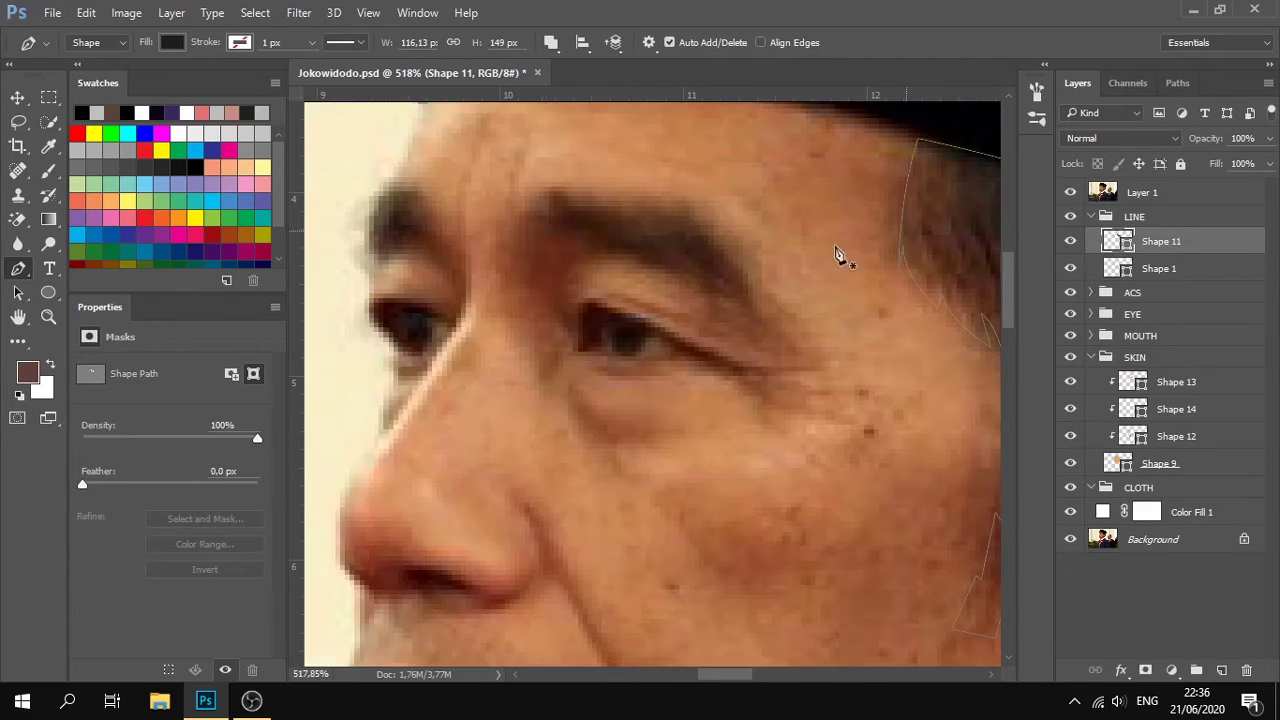
click(563, 211)
click(559, 192)
click(592, 211)
click(588, 196)
click(617, 207)
click(632, 220)
click(670, 216)
click(685, 231)
click(699, 225)
click(708, 231)
click(704, 240)
click(738, 273)
click(738, 260)
click(748, 269)
click(753, 313)
click(738, 274)
click(723, 284)
click(728, 298)
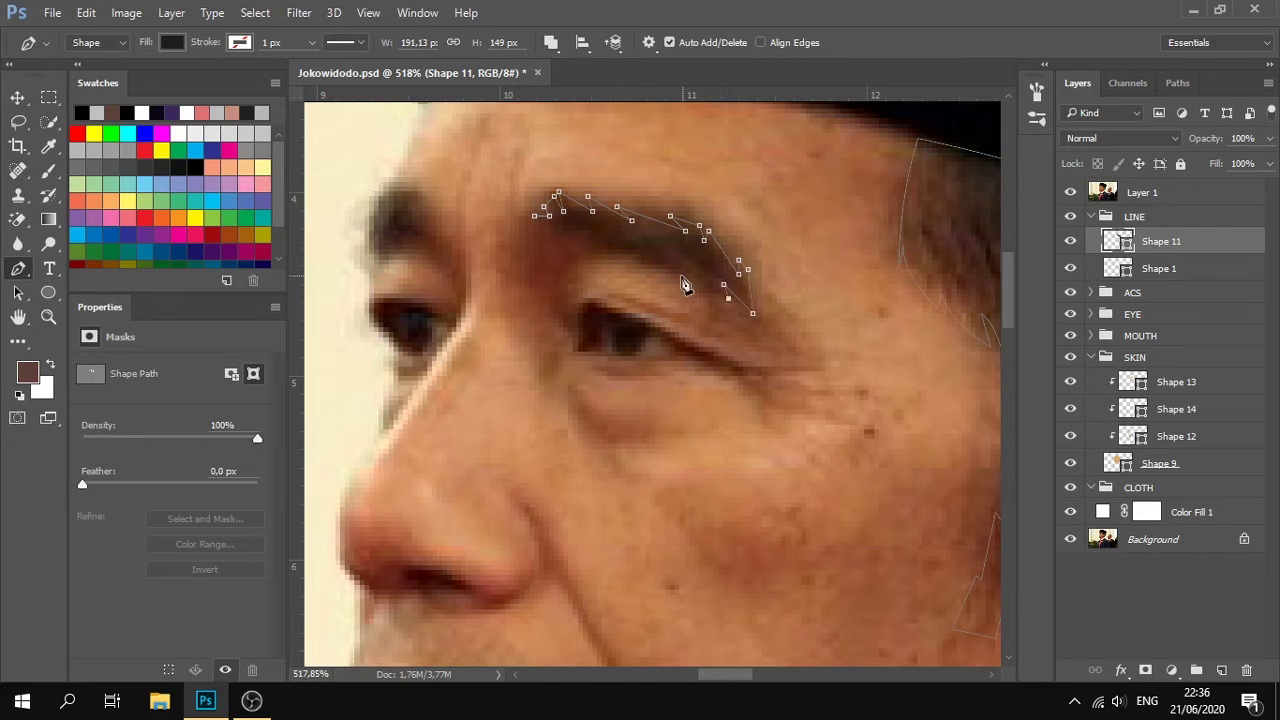
Trace the jagged lower edge of the near eyebrow back to its inner end and close the Shape 11 path.
click(675, 260)
click(690, 279)
click(626, 250)
click(635, 254)
key(ctrl+alt+z)
key(ctrl+alt+z)
click(632, 245)
click(632, 260)
click(588, 231)
Trace the far eyebrow as another Shape 11 path over the photo, and hide the reference photo.
drag(430, 213, 560, 260)
click(551, 277)
click(551, 248)
click(512, 240)
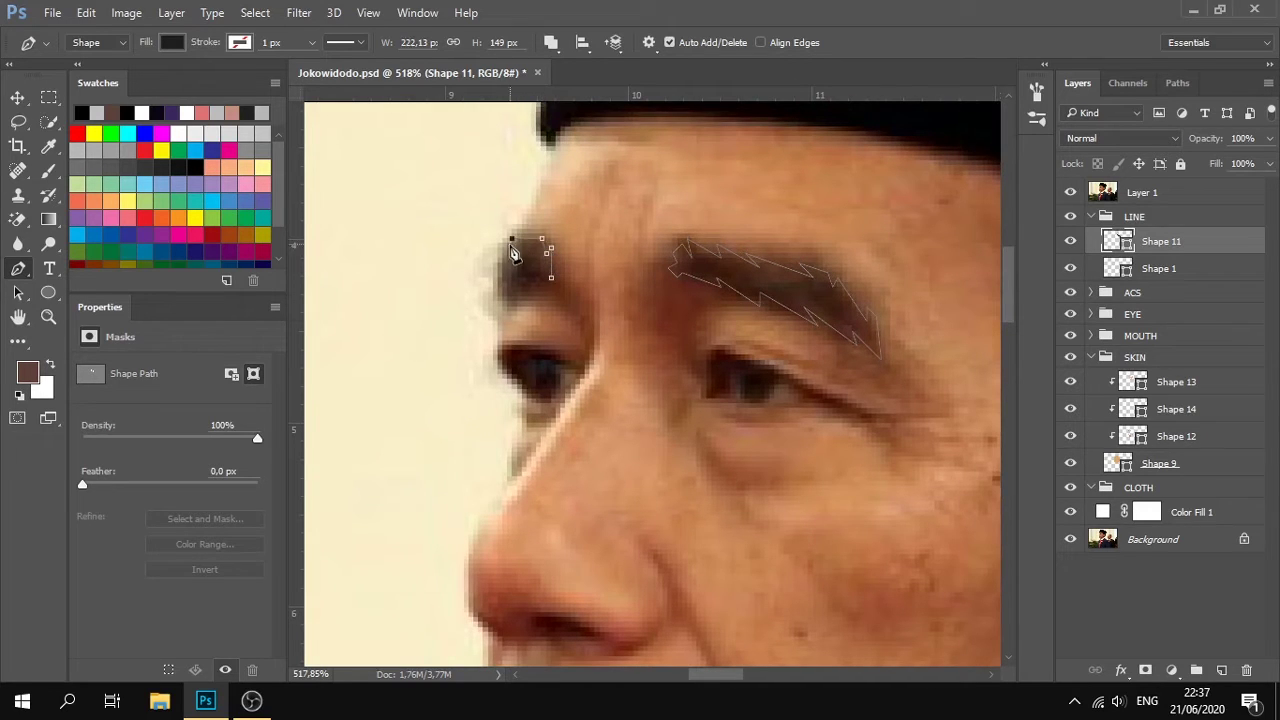
drag(494, 296, 499, 318)
scroll(530, 294, down, 3)
click(1070, 192)
click(1182, 338)
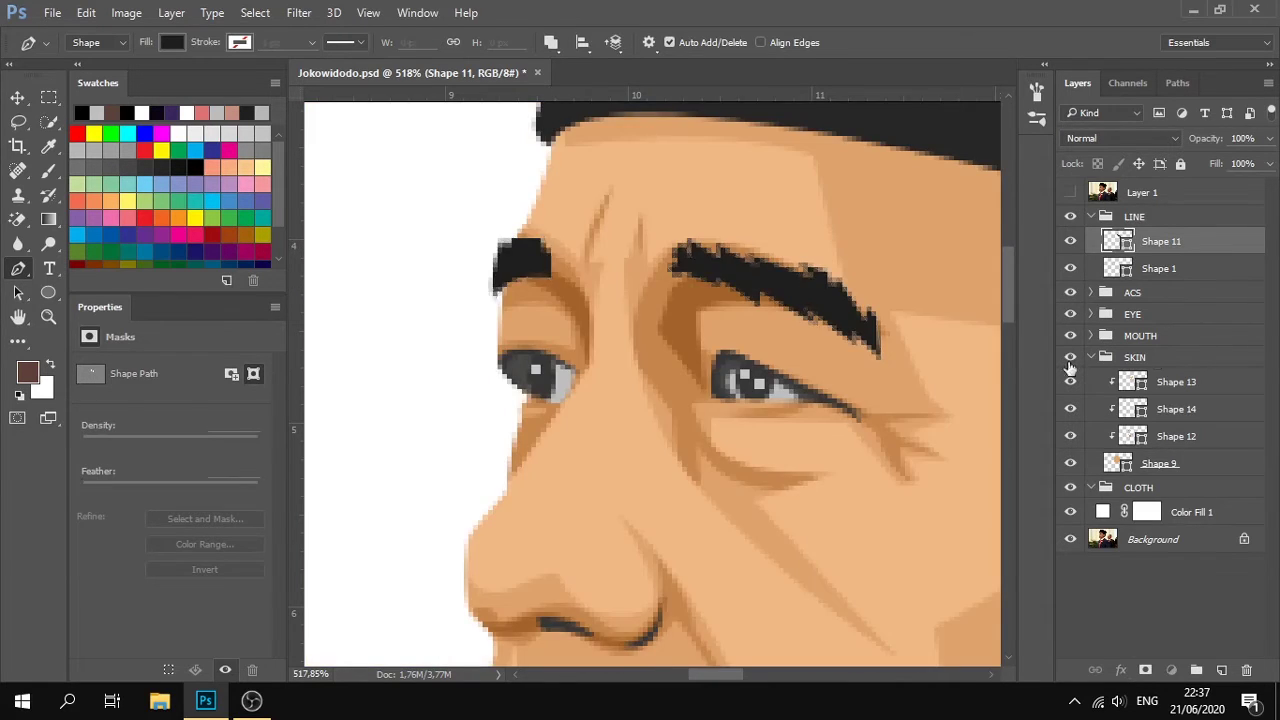
scroll(800, 422, down, 2)
scroll(875, 423, up, 2)
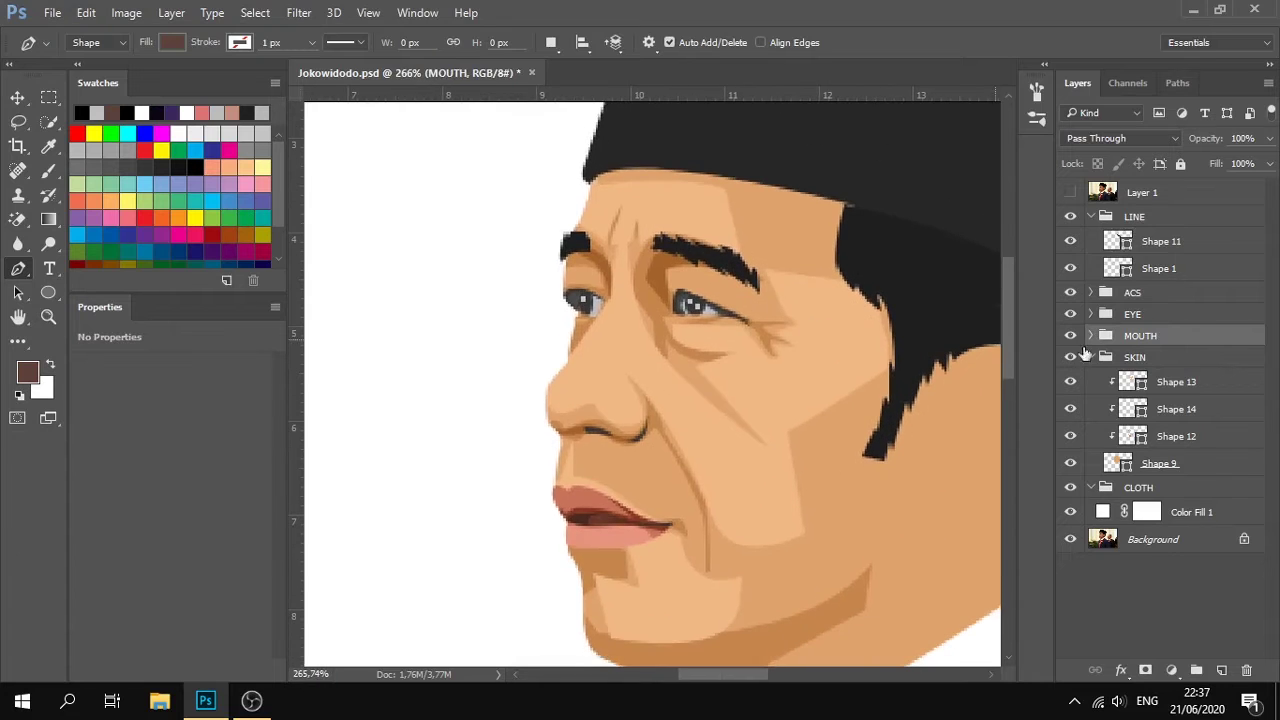
Add a layer mask to Shape 11 and enlarge the soft brush to 10 px.
click(1160, 242)
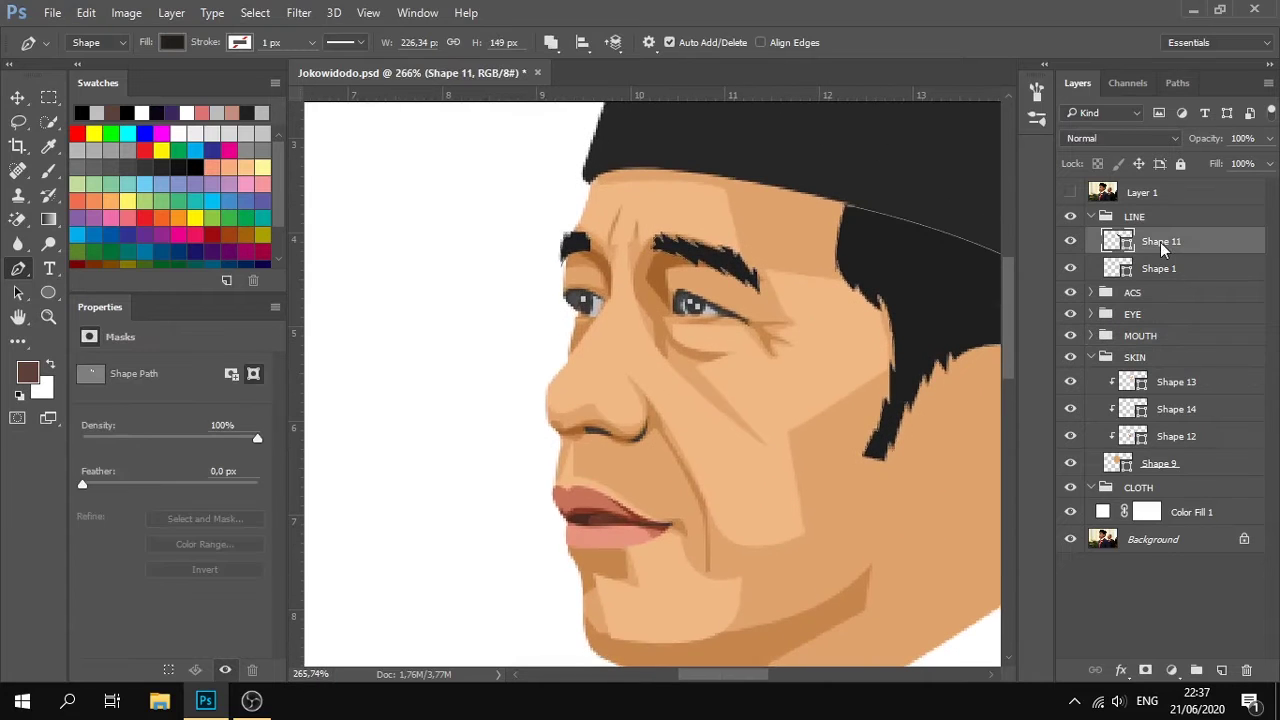
click(1146, 670)
key(b)
key(bracketright)
key(bracketright)
key(bracketright)
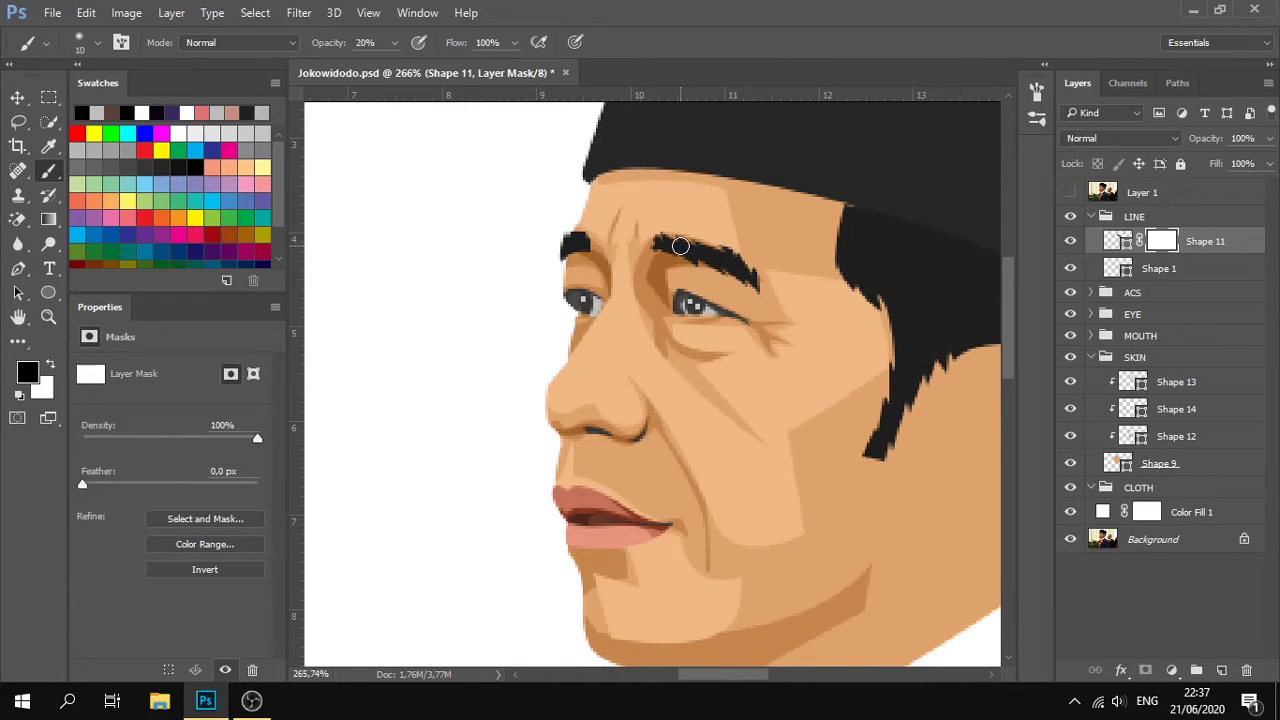
Fade the inner end of the near eyebrow and the far eyebrow on the mask, lowering the brush opacity to 10%.
click(659, 244)
key(1)
right_click(48, 170)
click(98, 175)
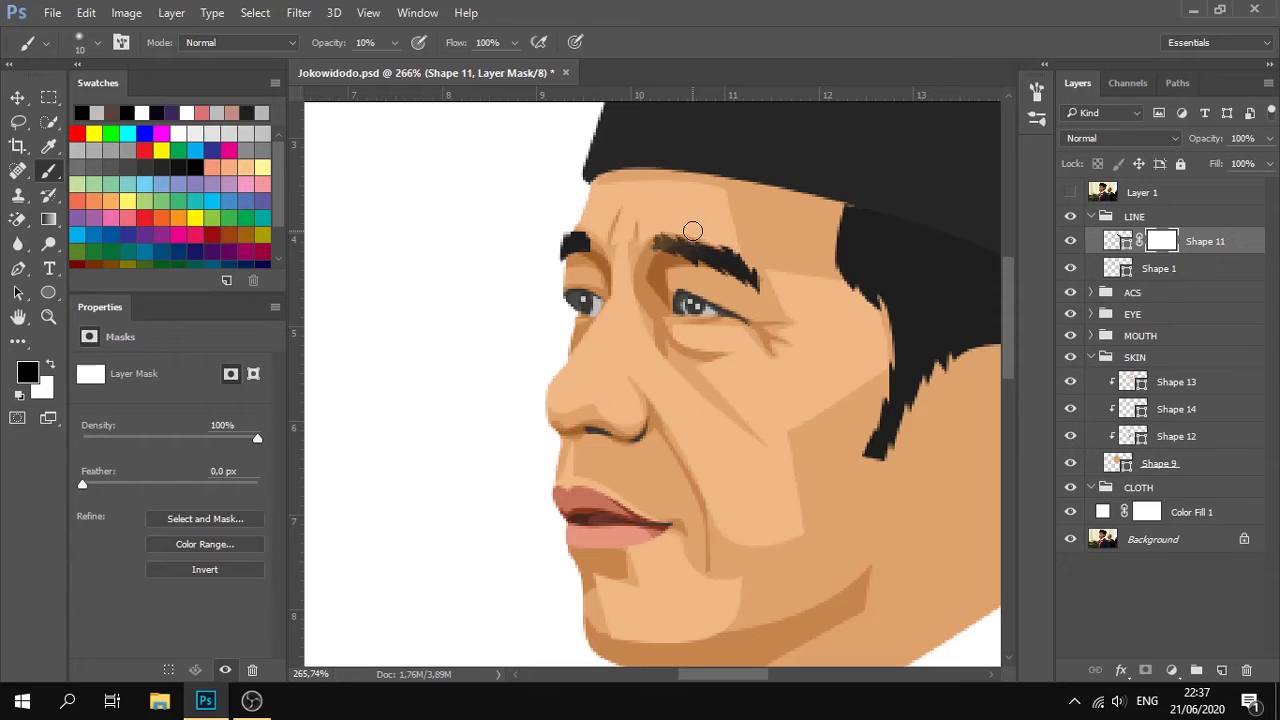
click(1070, 193)
drag(563, 245, 580, 237)
Set the fill colour of Shape 11 to #202020.
double_click(1118, 241)
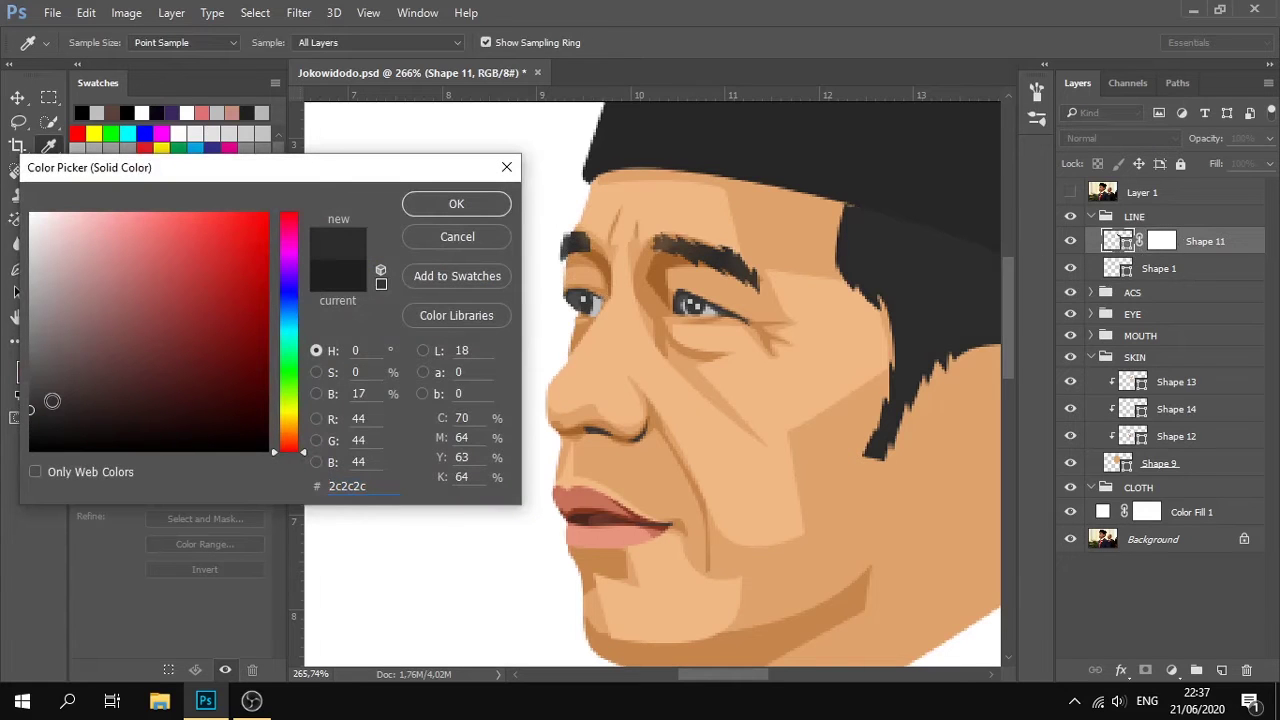
text(202020)
click(458, 209)
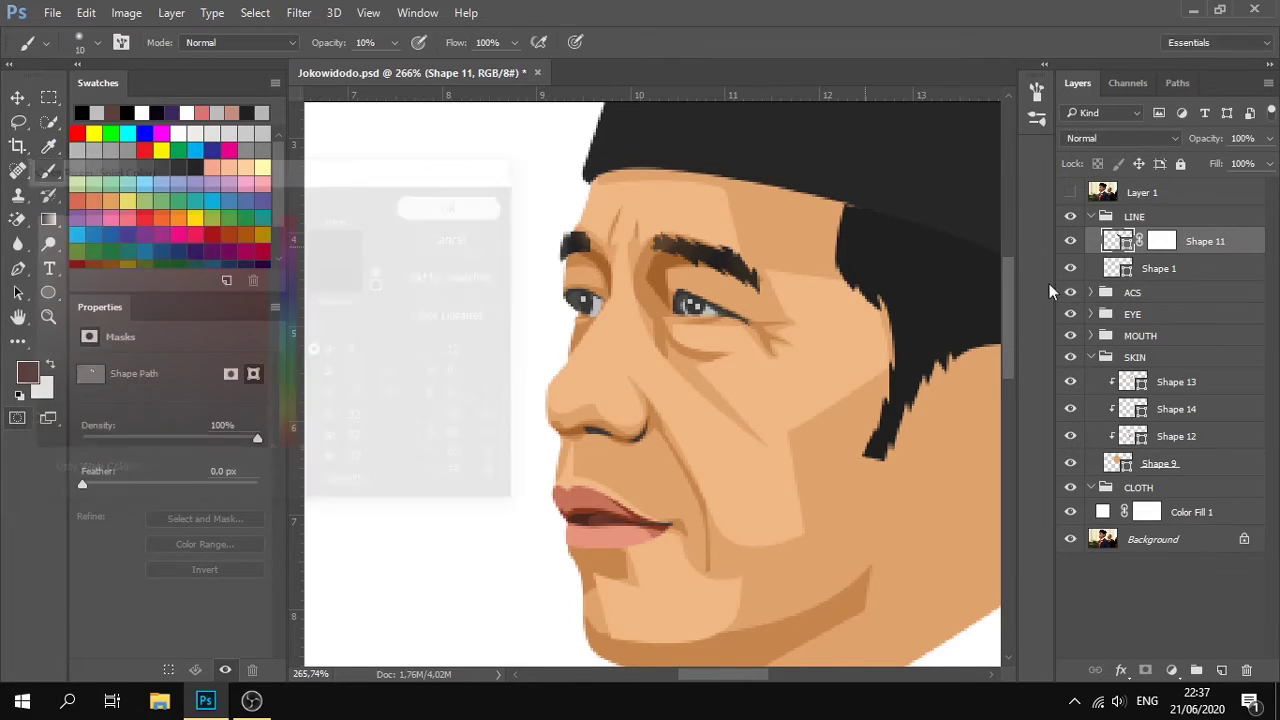
Examine the whole vector portrait and compare it with the reference photo.
click(1134, 314)
scroll(636, 438, down, 7)
scroll(682, 461, up, 3)
click(1198, 270)
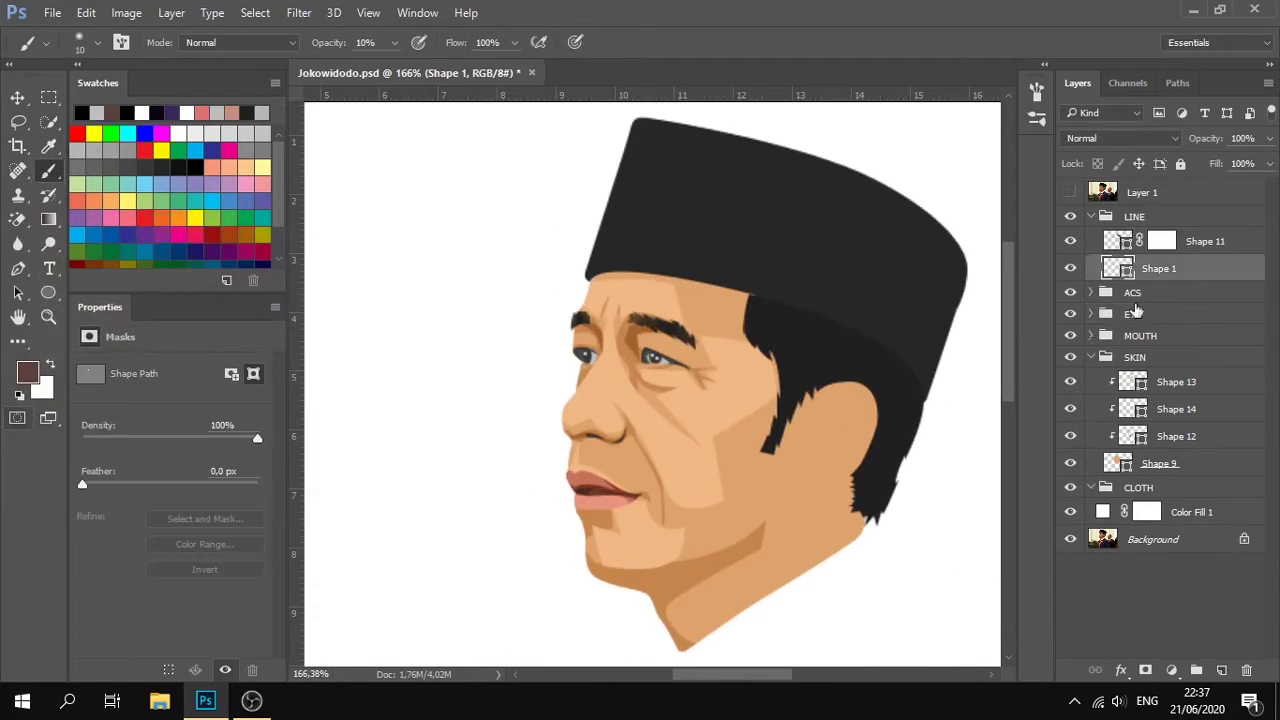
scroll(832, 451, down, 3)
click(1233, 370)
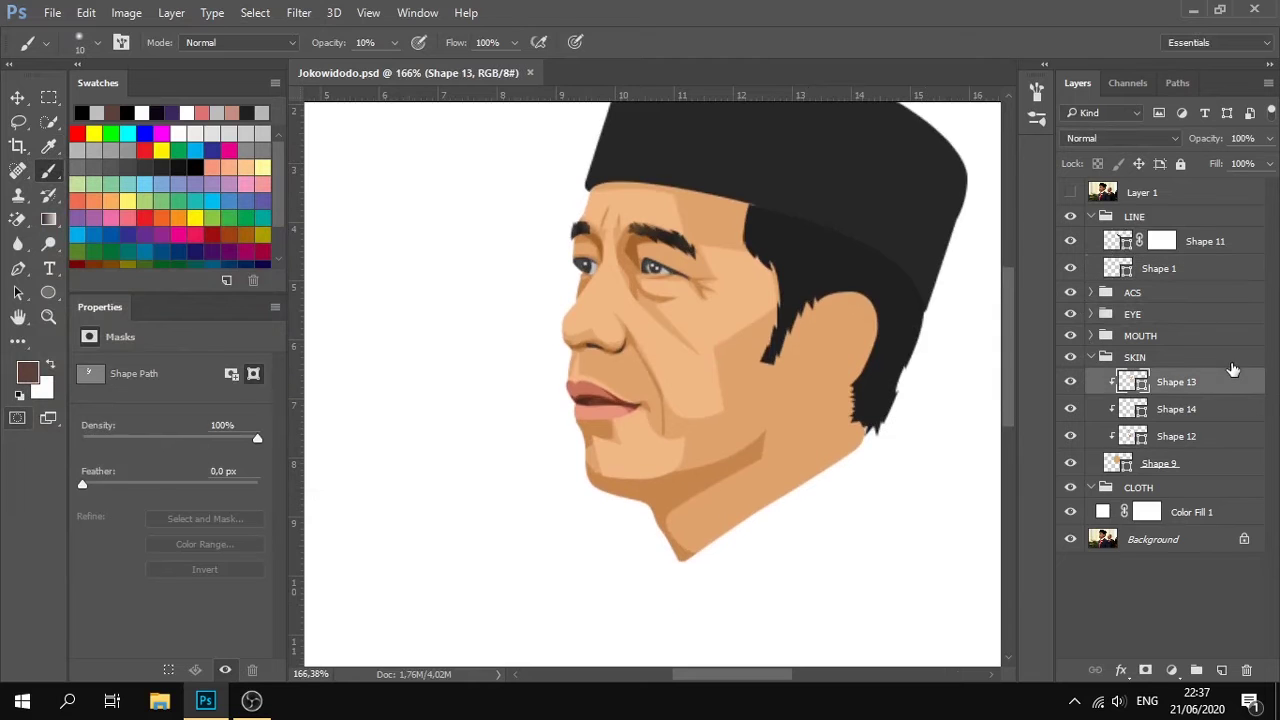
click(1070, 192)
click(1070, 192)
click(1070, 192)
click(1070, 192)
Activate the Pen tool on Shape 11 with Combine Shapes and show the reference photo around the mouth.
key(p)
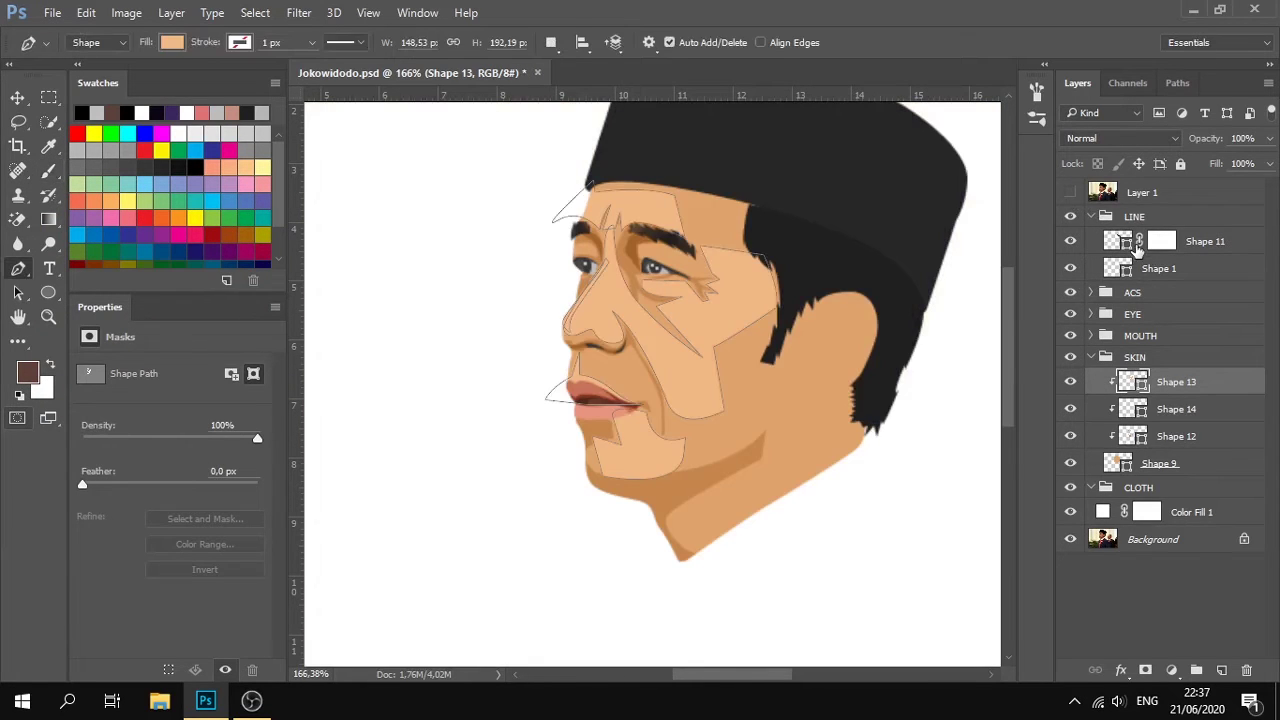
click(1120, 240)
click(550, 42)
click(643, 84)
scroll(635, 420, up, 5)
click(1071, 193)
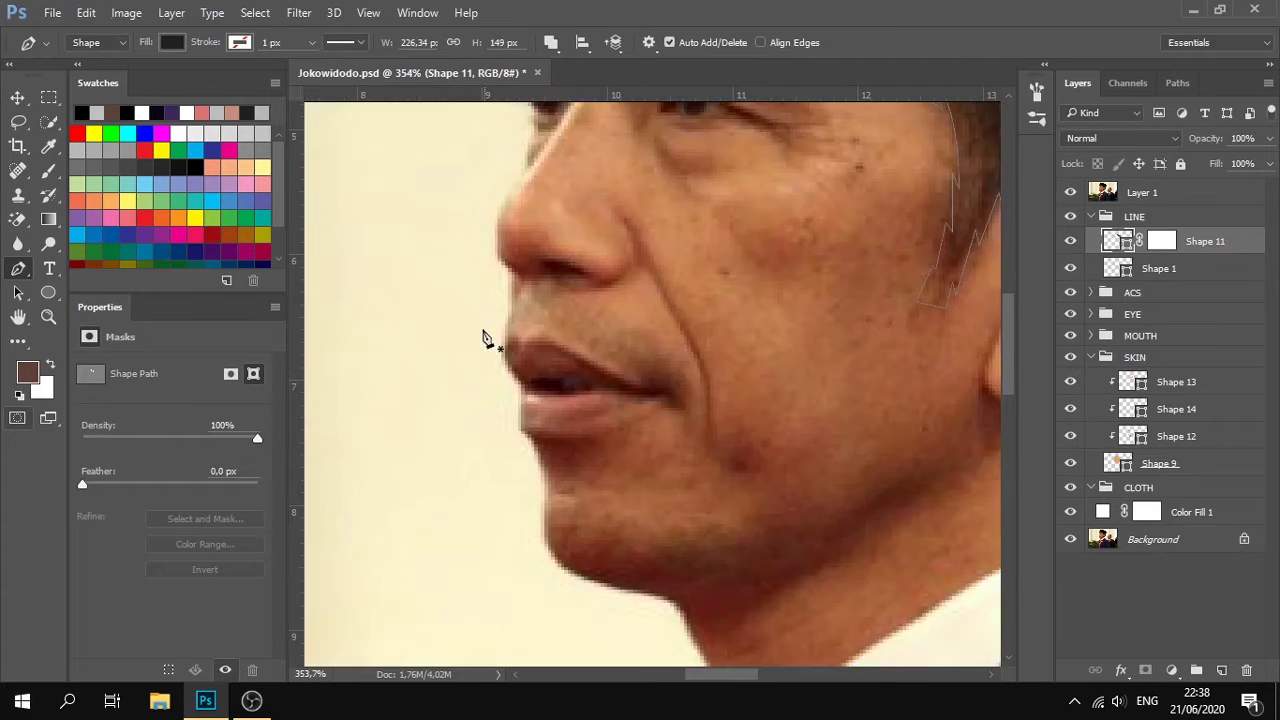
scroll(540, 320, up, 3)
scroll(503, 288, down, 2)
scroll(505, 287, up, 2)
drag(495, 272, 532, 286)
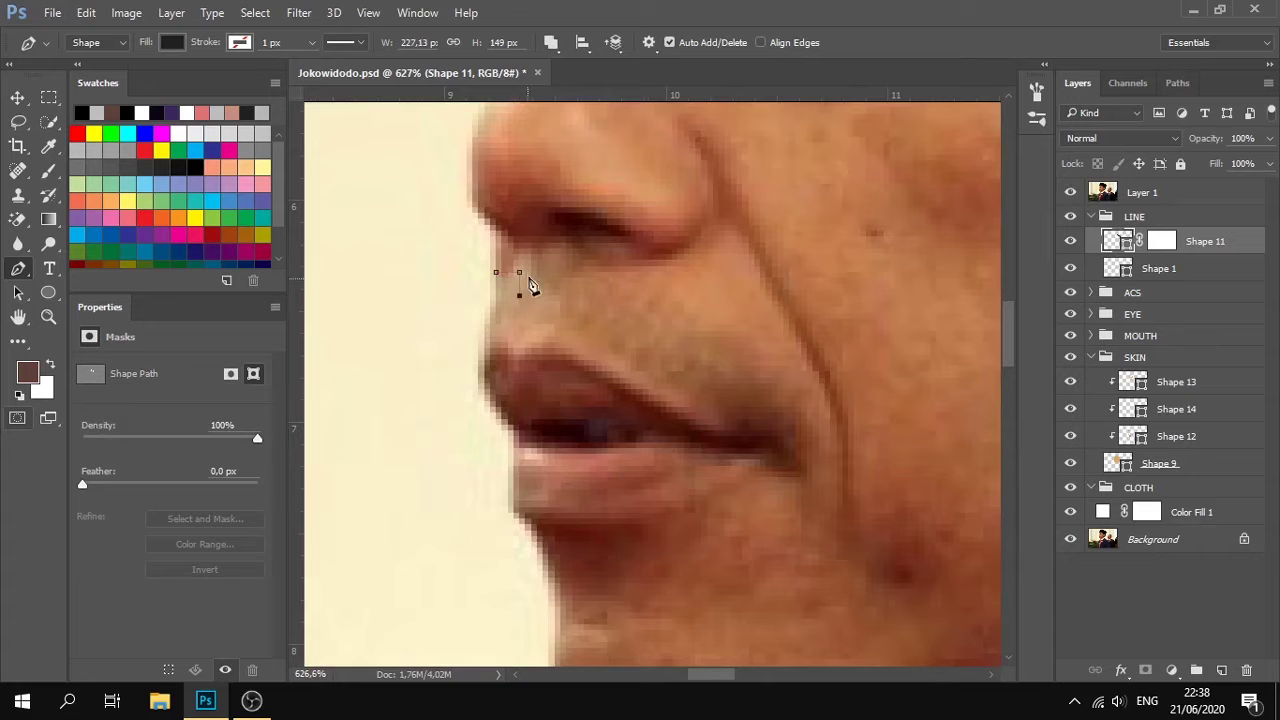
drag(788, 405, 800, 405)
key(Delete)
key(Delete)
Set the path operation to New Layer and trace the small far-side moustache patch above the upper lip.
click(551, 43)
click(574, 66)
drag(495, 283, 508, 248)
click(501, 323)
Set new paths to Combine Shapes and trace the near-side moustache from below the nose to the mouth corner.
click(551, 44)
click(577, 84)
click(537, 272)
click(543, 296)
click(519, 331)
drag(613, 348, 650, 382)
mouse_move(789, 437)
mouse_down()
mouse_move(822, 439)
mouse_move(801, 420)
mouse_up()
drag(590, 284, 501, 276)
click(537, 273)
drag(590, 284, 601, 298)
Hide the reference photo and lower the moustache layer's opacity to 13%.
click(1070, 192)
click(1269, 138)
drag(1266, 160, 1193, 160)
click(1203, 219)
scroll(662, 352, down, 8)
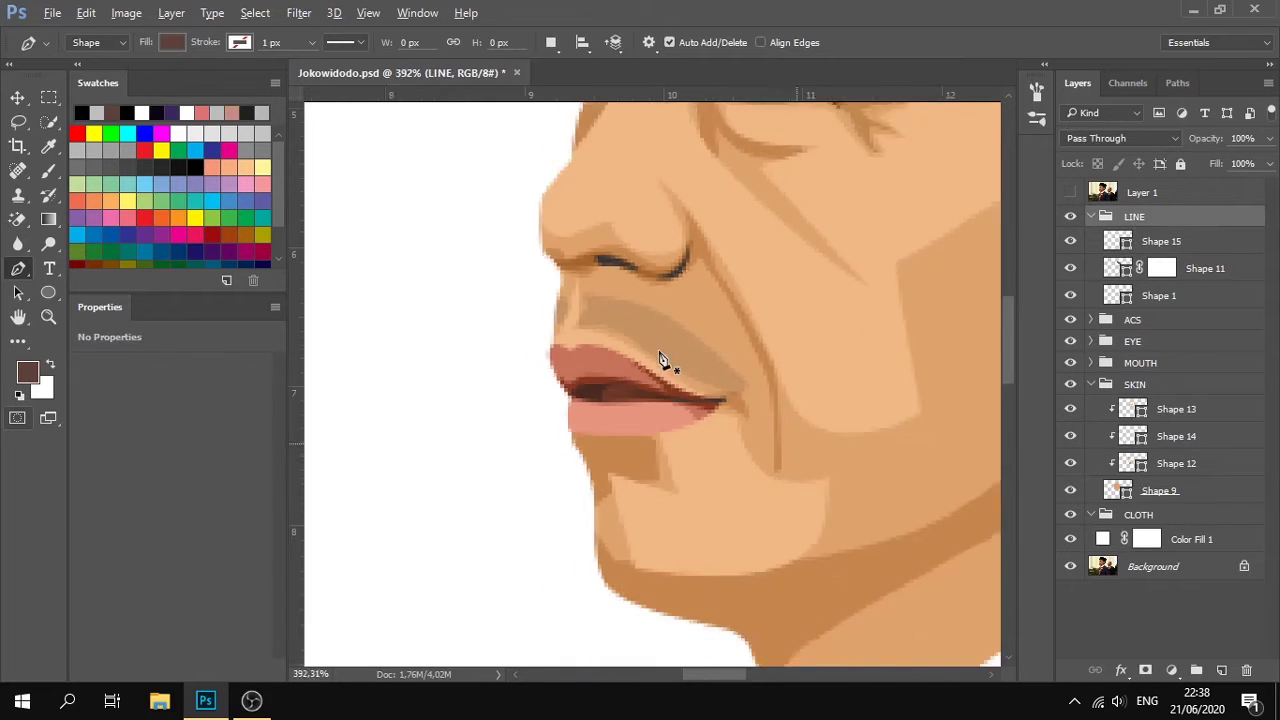
scroll(747, 404, down, 2)
Open the blending options of the Shape 15 moustache layer.
click(1160, 241)
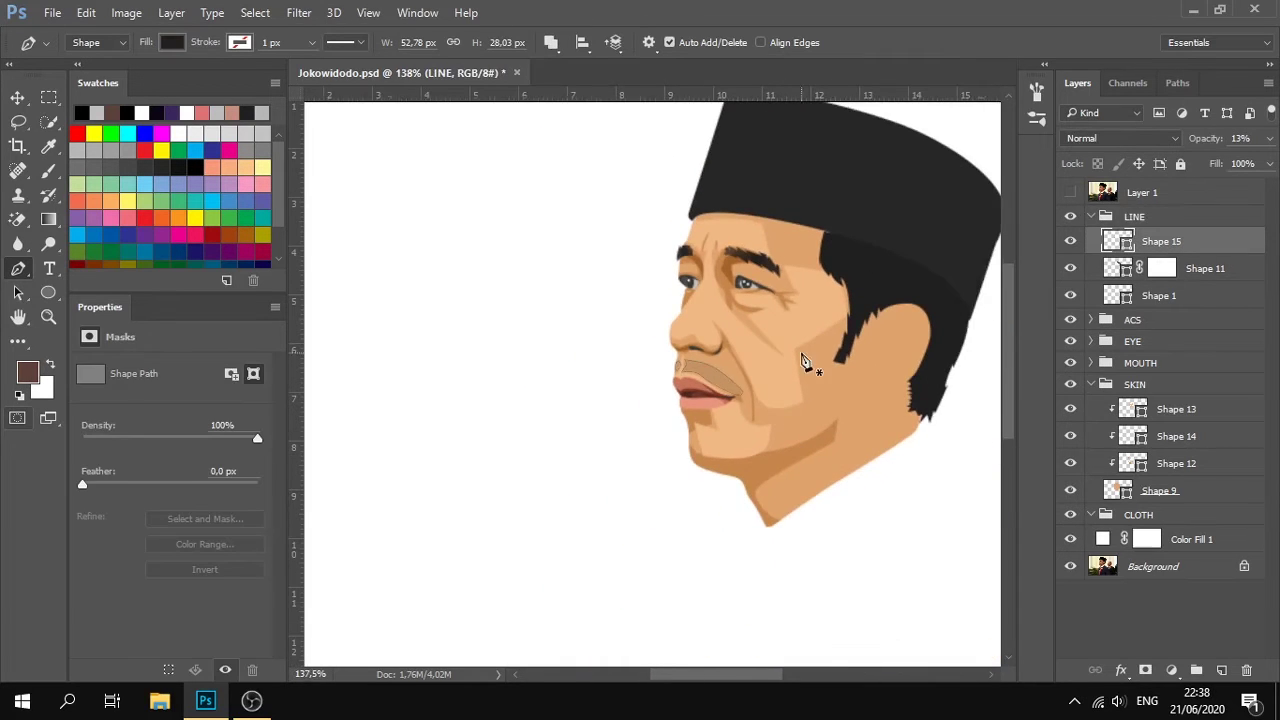
scroll(814, 370, up, 4)
right_click(1155, 241)
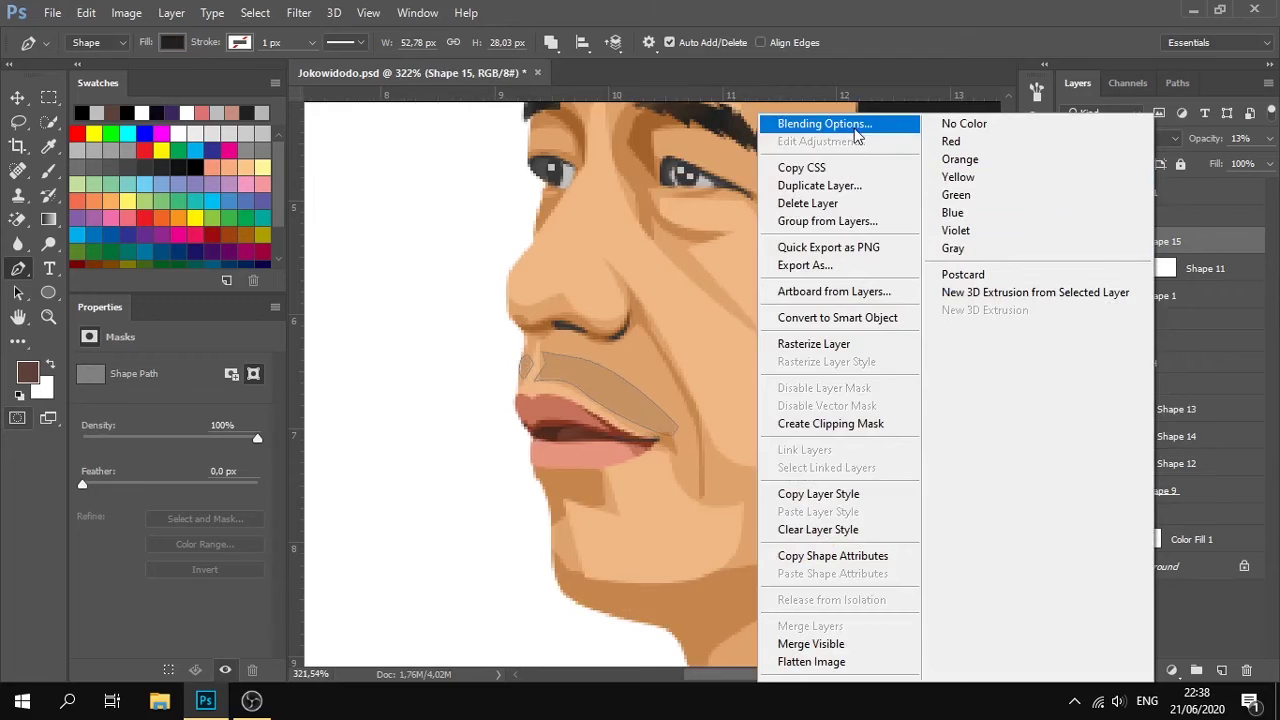
click(778, 123)
drag(802, 156, 1043, 200)
Try the Dissolve blend mode with a lower opacity on the moustache, and return the mode to Normal.
click(1166, 256)
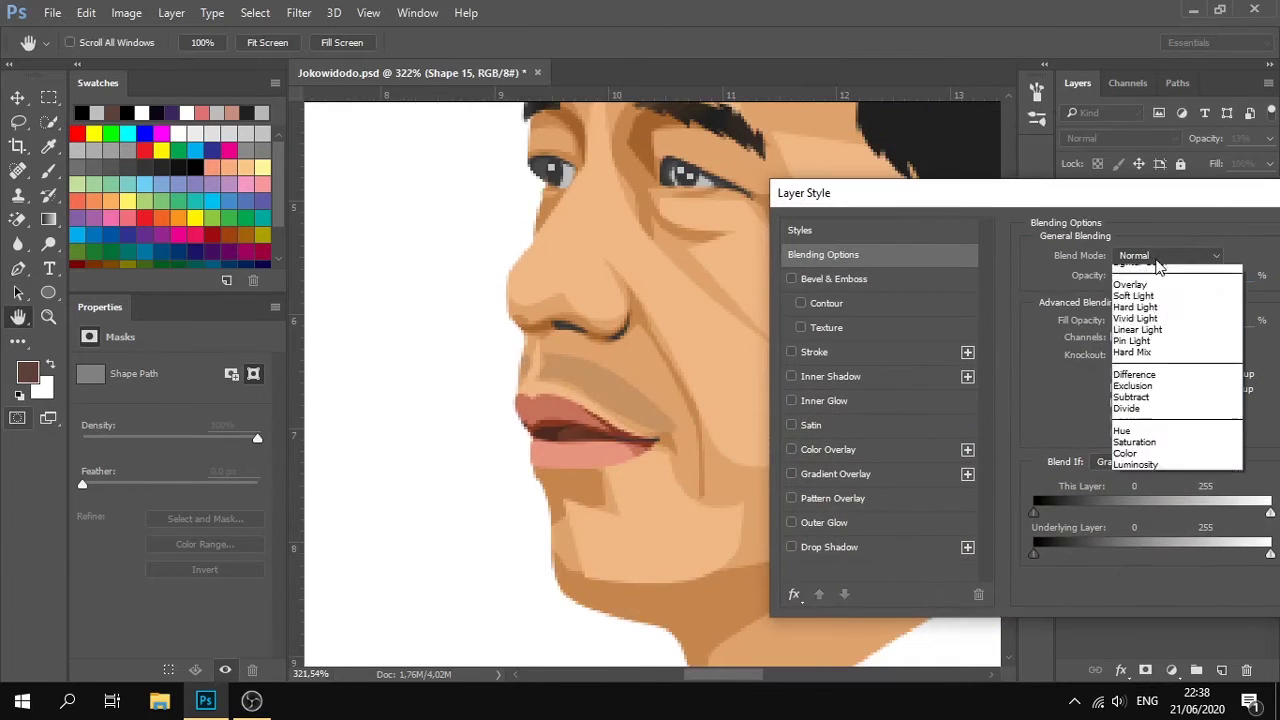
click(1165, 280)
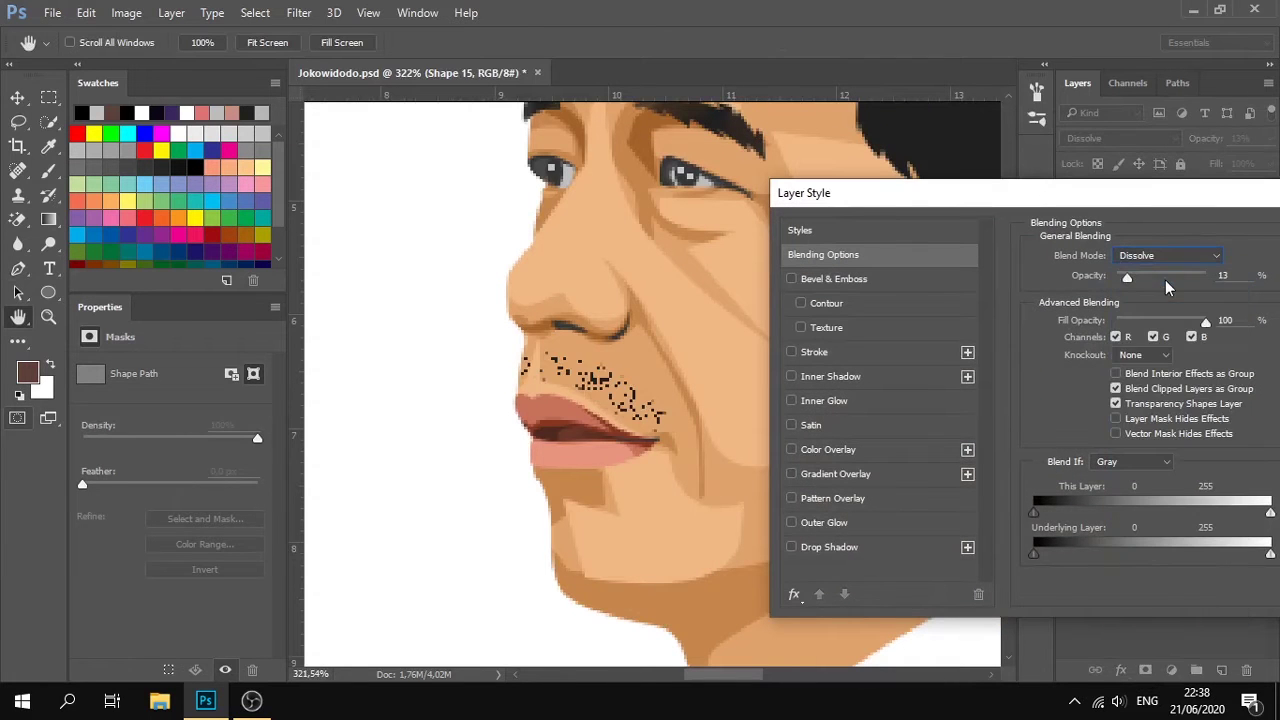
drag(1128, 277, 1094, 281)
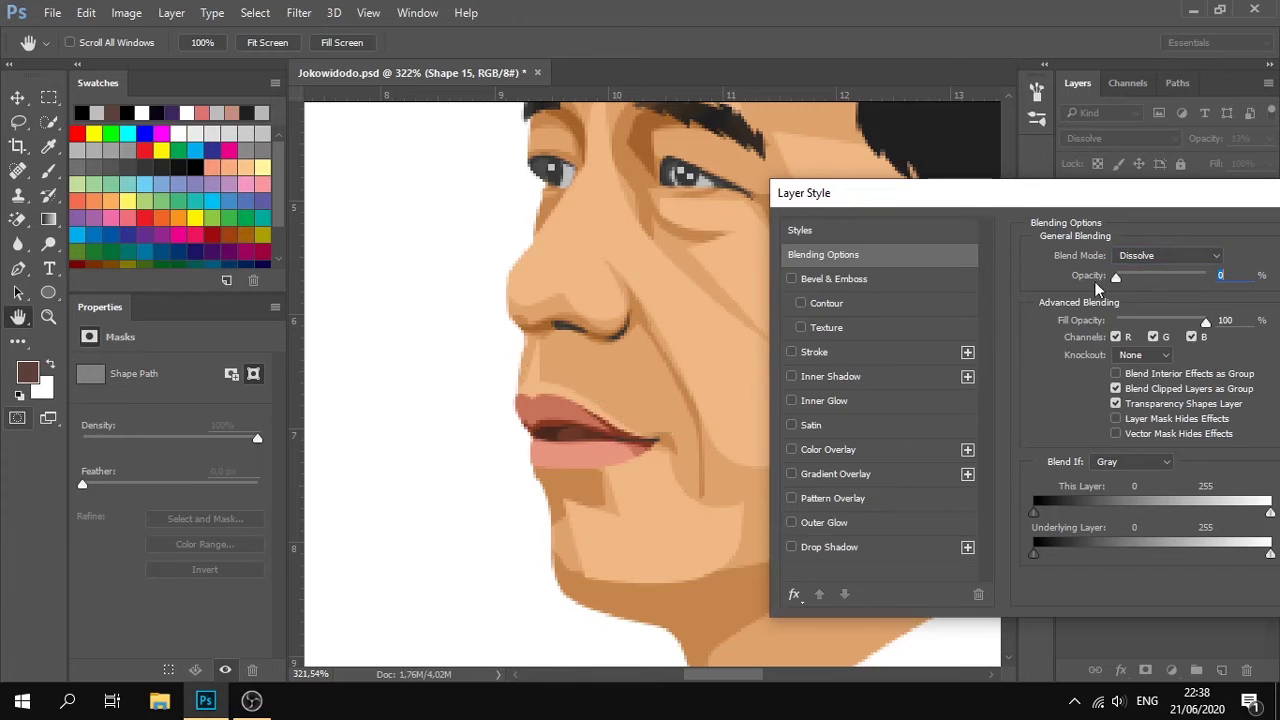
click(1166, 256)
click(1160, 268)
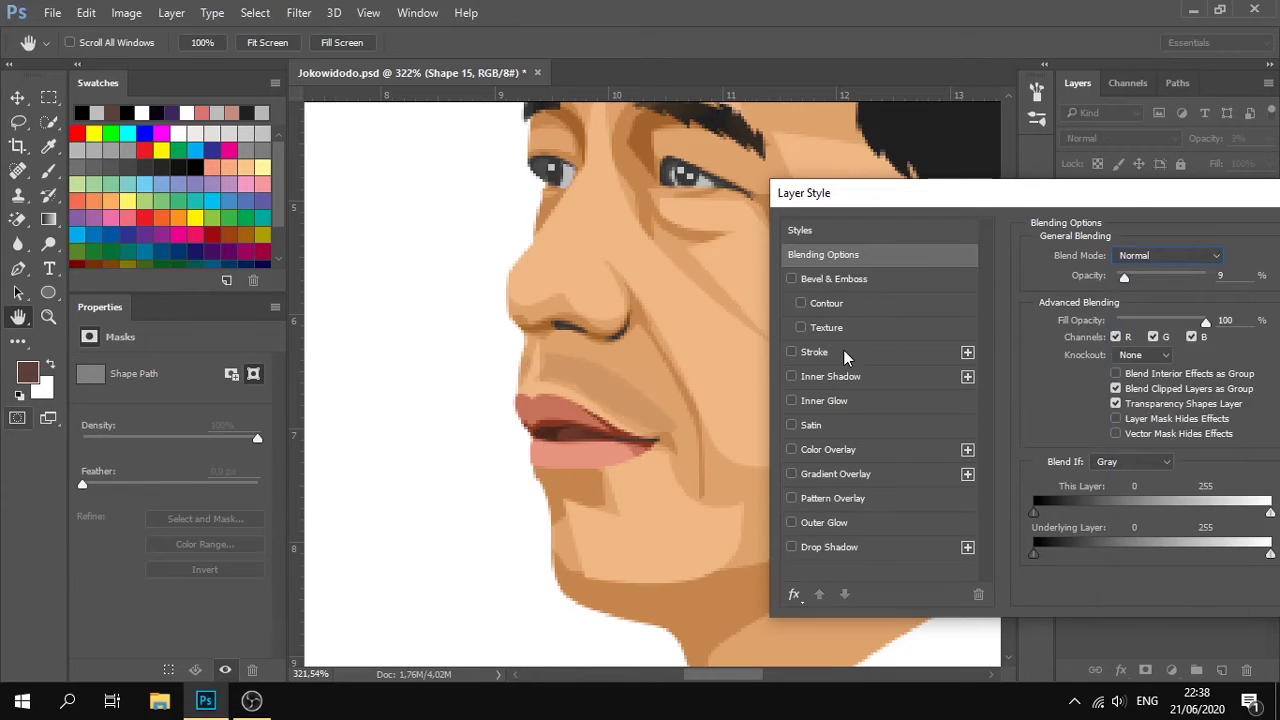
Try a patterned Texture with Bevel & Emboss on the moustache, and switch both effects off.
click(851, 328)
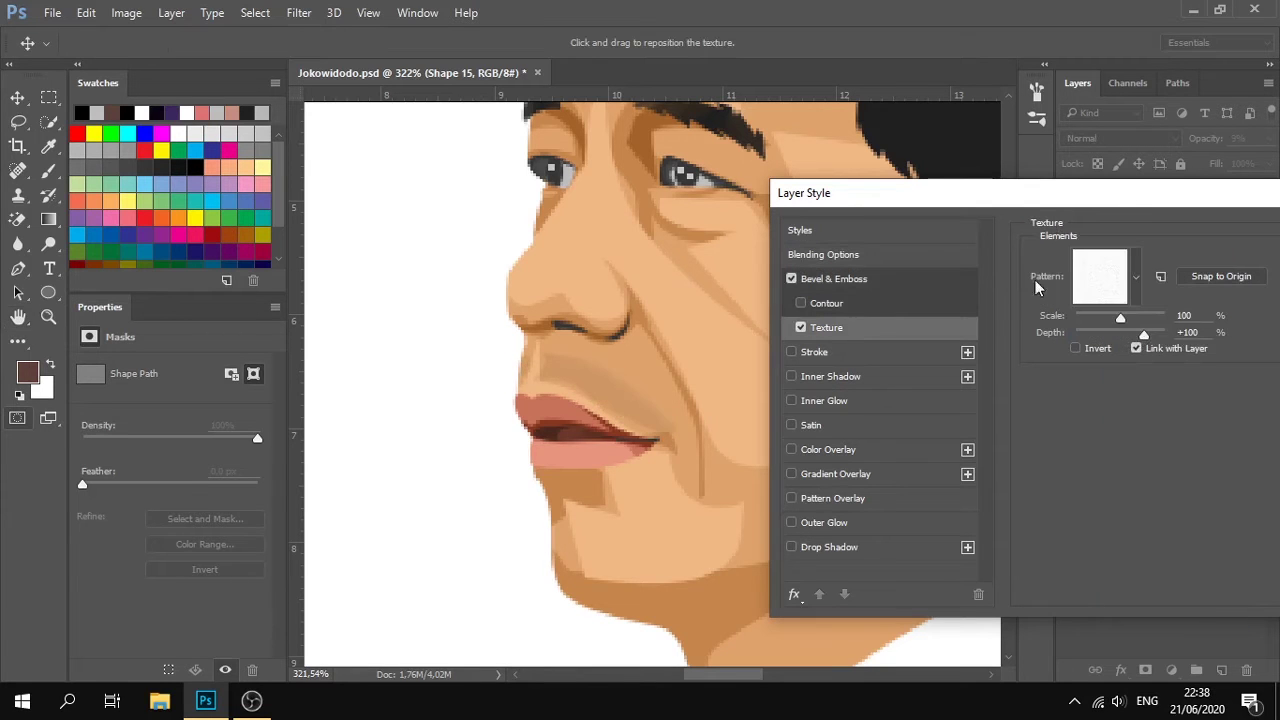
click(1118, 300)
click(1273, 380)
click(800, 327)
click(791, 279)
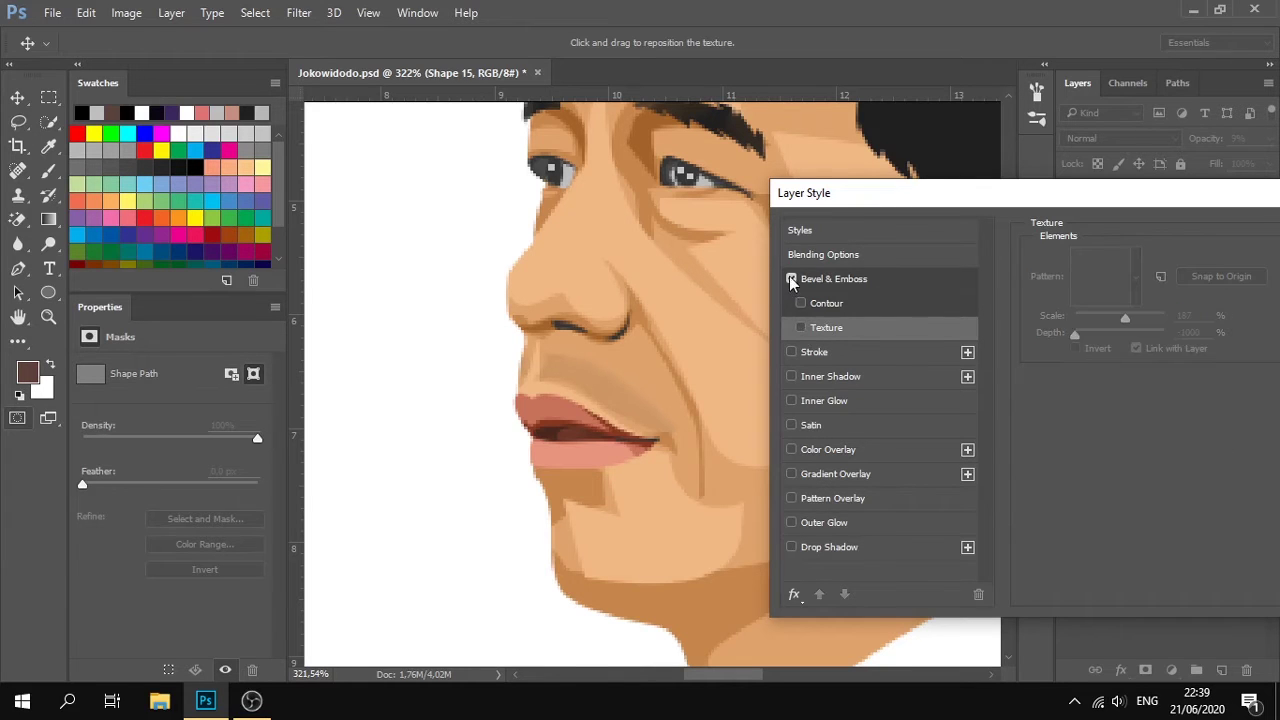
Set the moustache layer's opacity to 15% in its blending options and apply the layer style.
drag(886, 202, 482, 199)
click(431, 252)
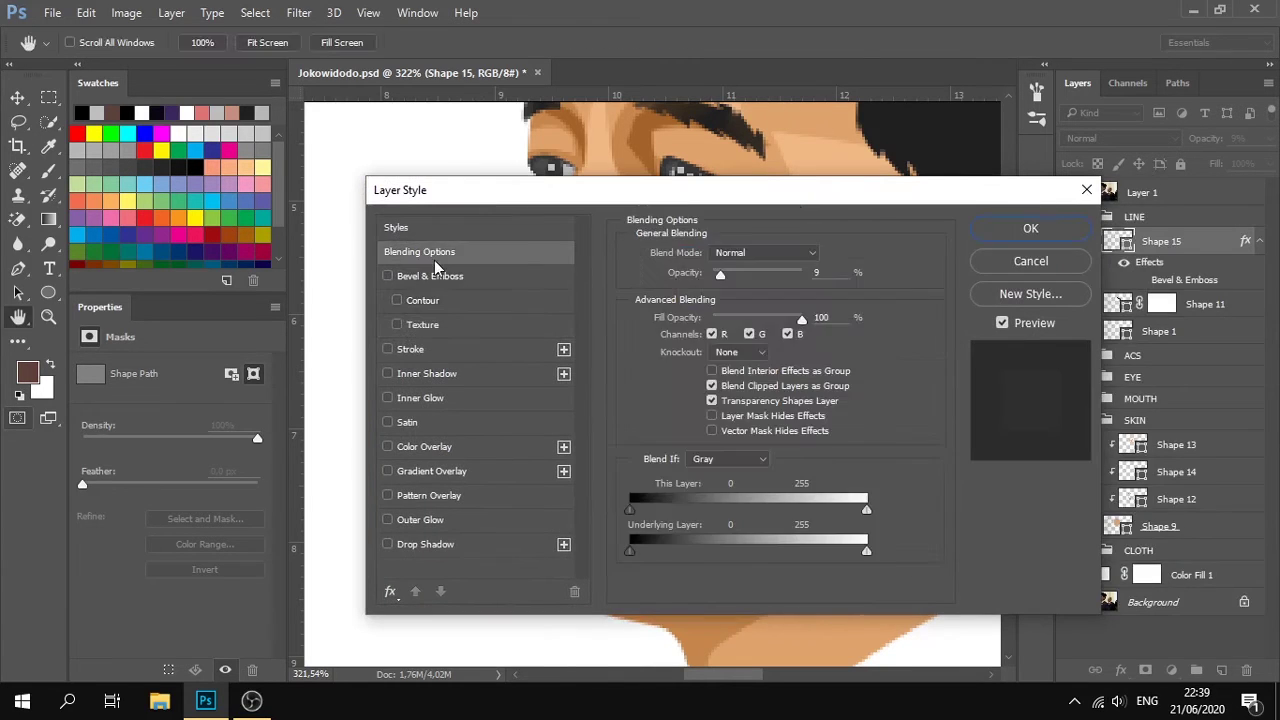
drag(755, 207, 981, 207)
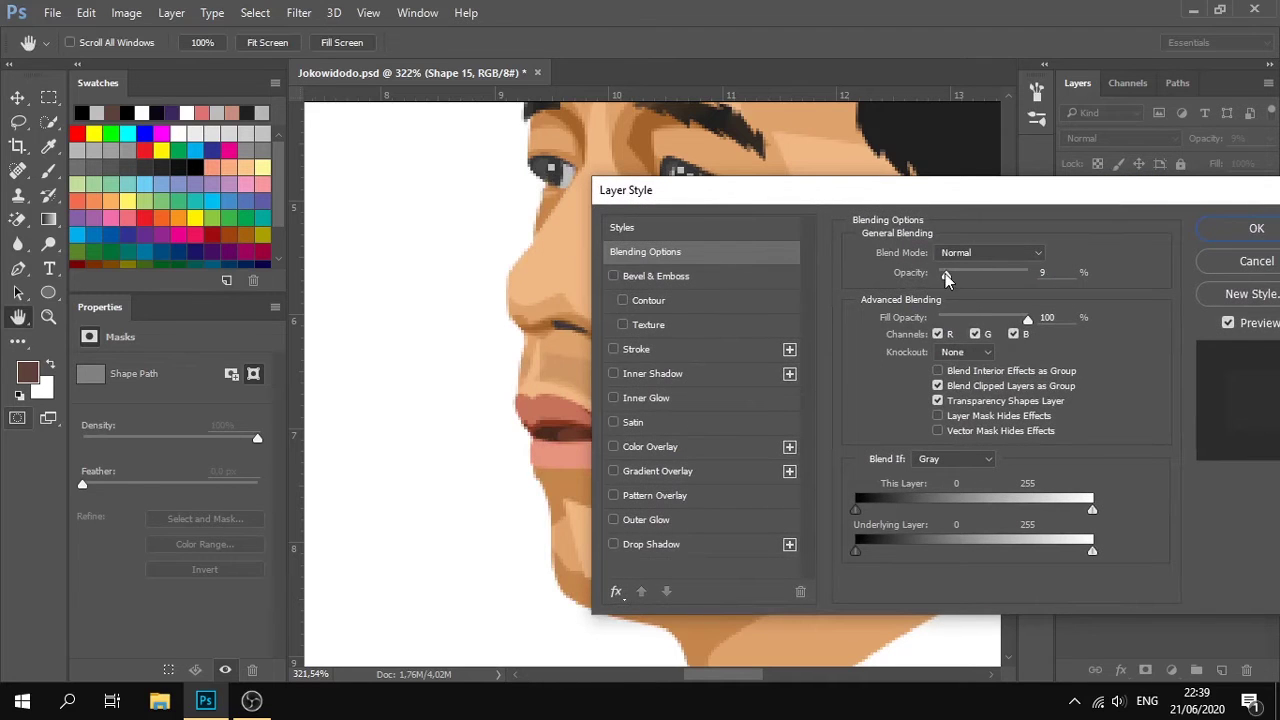
drag(945, 276, 951, 275)
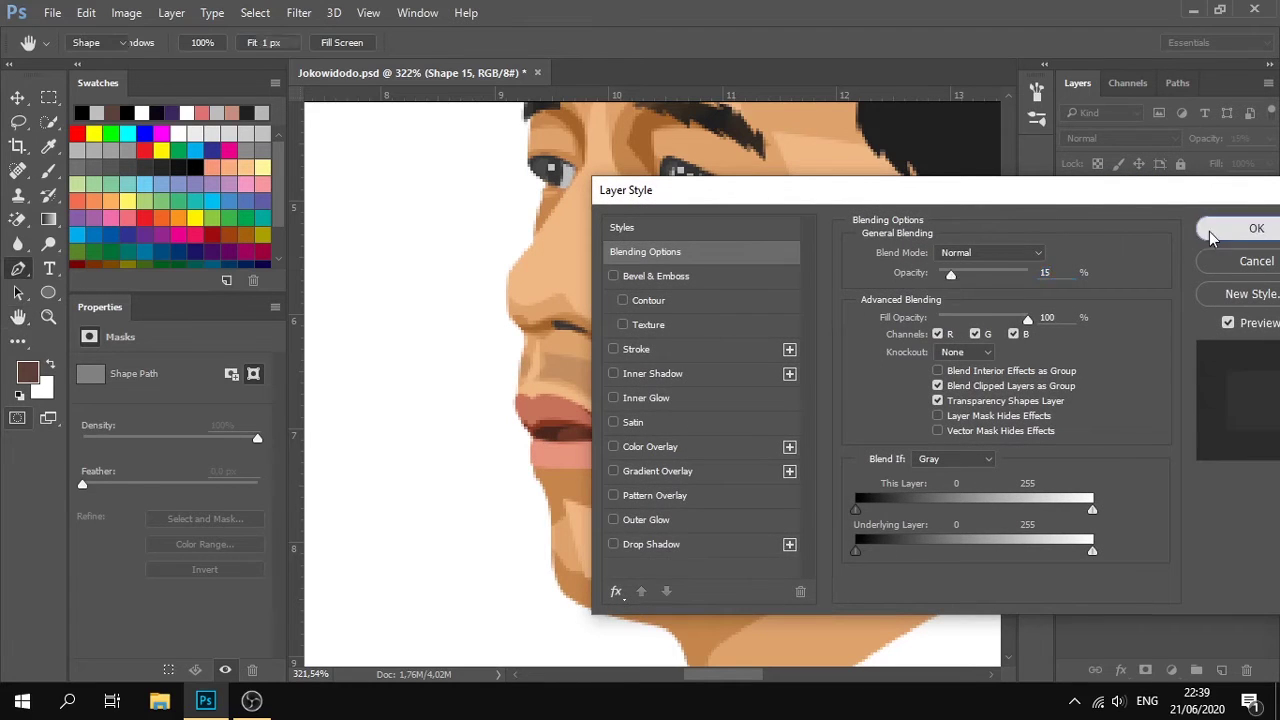
click(1209, 231)
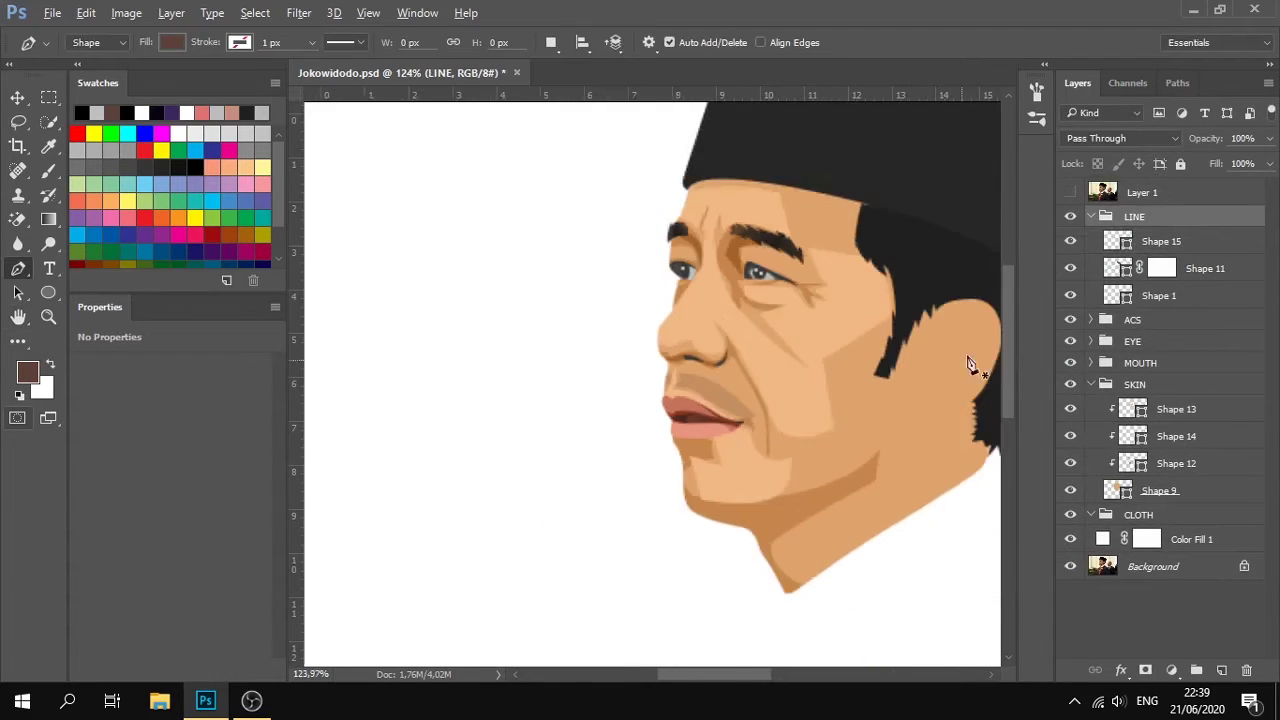
Compare the moustache with the reference photo and reshape the lower and upper curves of its near-side path.
scroll(968, 364, down, 3)
click(1070, 192)
click(1070, 192)
scroll(846, 294, up, 5)
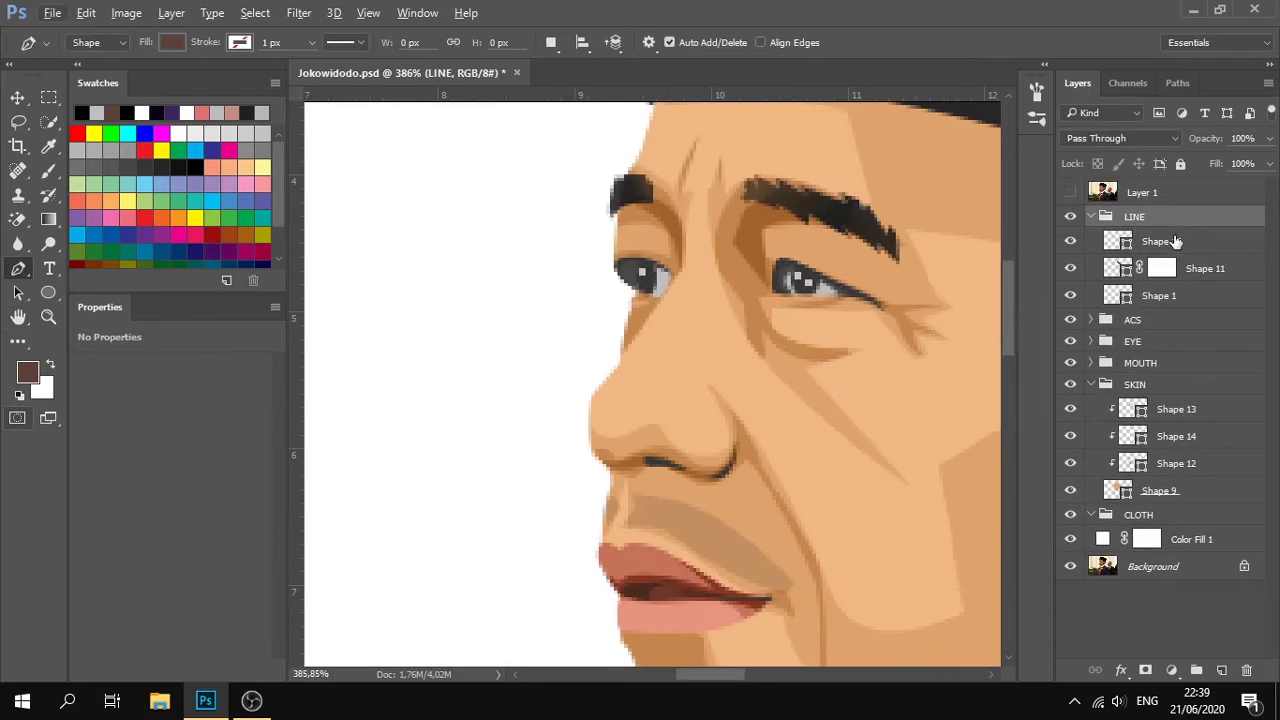
click(1175, 241)
scroll(720, 451, down, 2)
scroll(710, 447, up, 5)
ctrl+click(651, 408)
drag(633, 391, 633, 400)
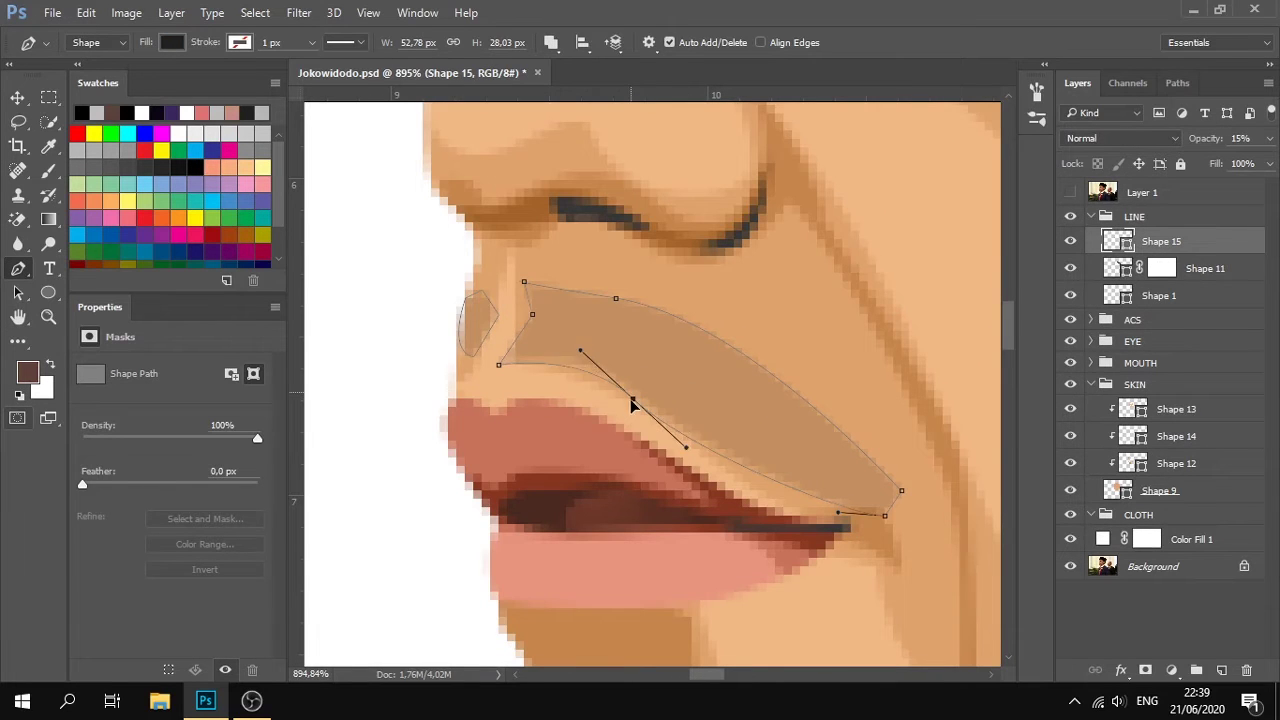
drag(687, 448, 703, 443)
drag(616, 298, 761, 331)
drag(616, 299, 625, 307)
click(1216, 324)
scroll(879, 406, down, 5)
scroll(880, 413, down, 3)
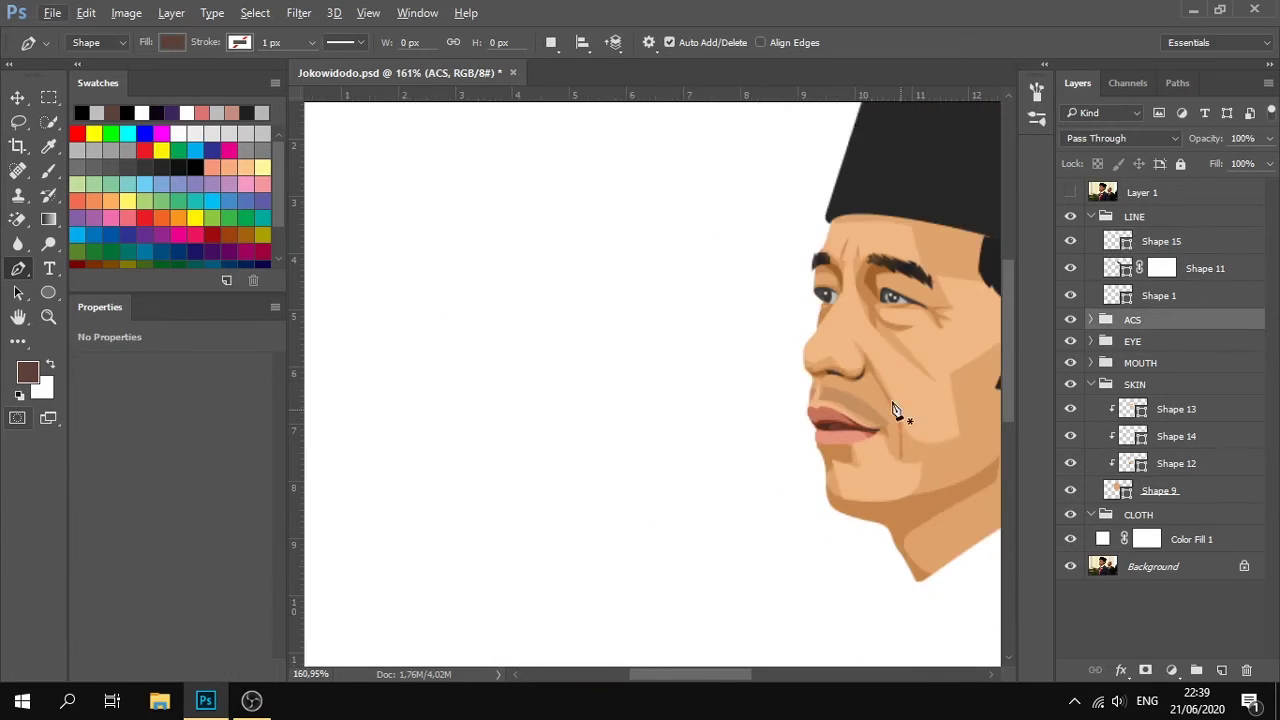
Add a layer mask to the moustache shape and set up a 15 px spatter brush at 100% opacity.
scroll(743, 423, up, 3)
click(1158, 243)
scroll(749, 509, up, 4)
click(1145, 670)
click(1194, 366)
click(1160, 243)
key(b)
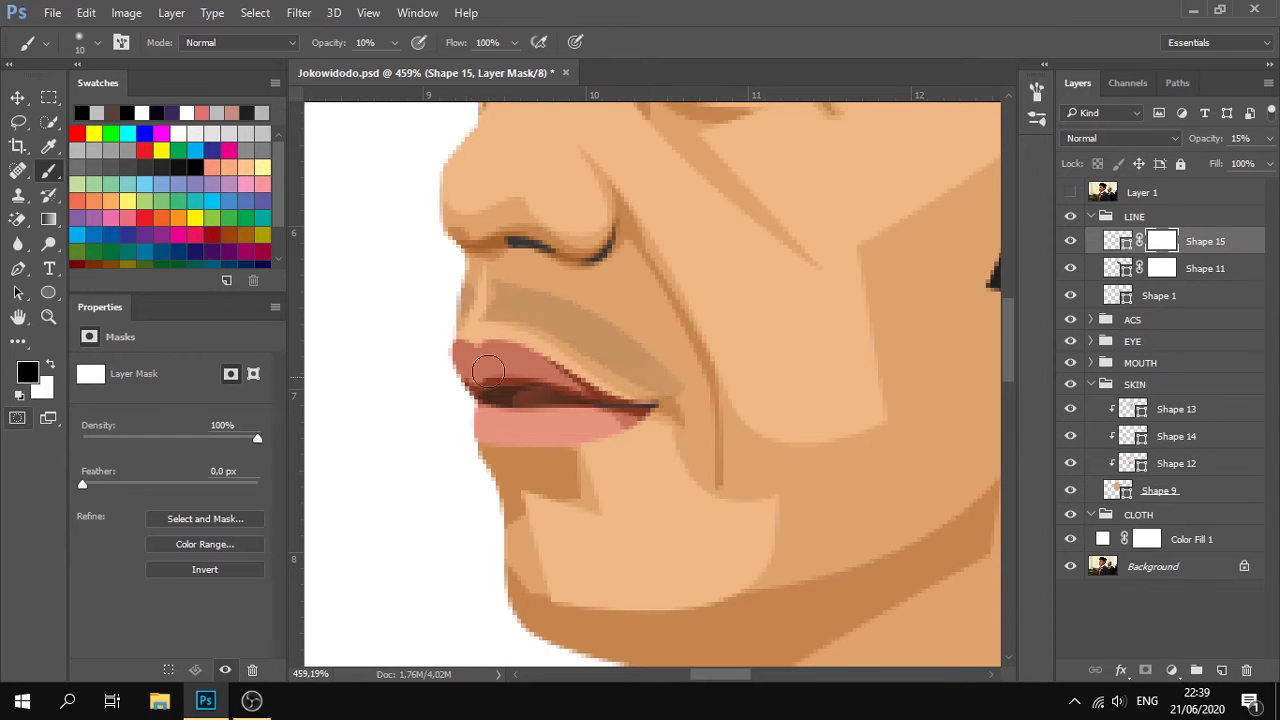
click(98, 42)
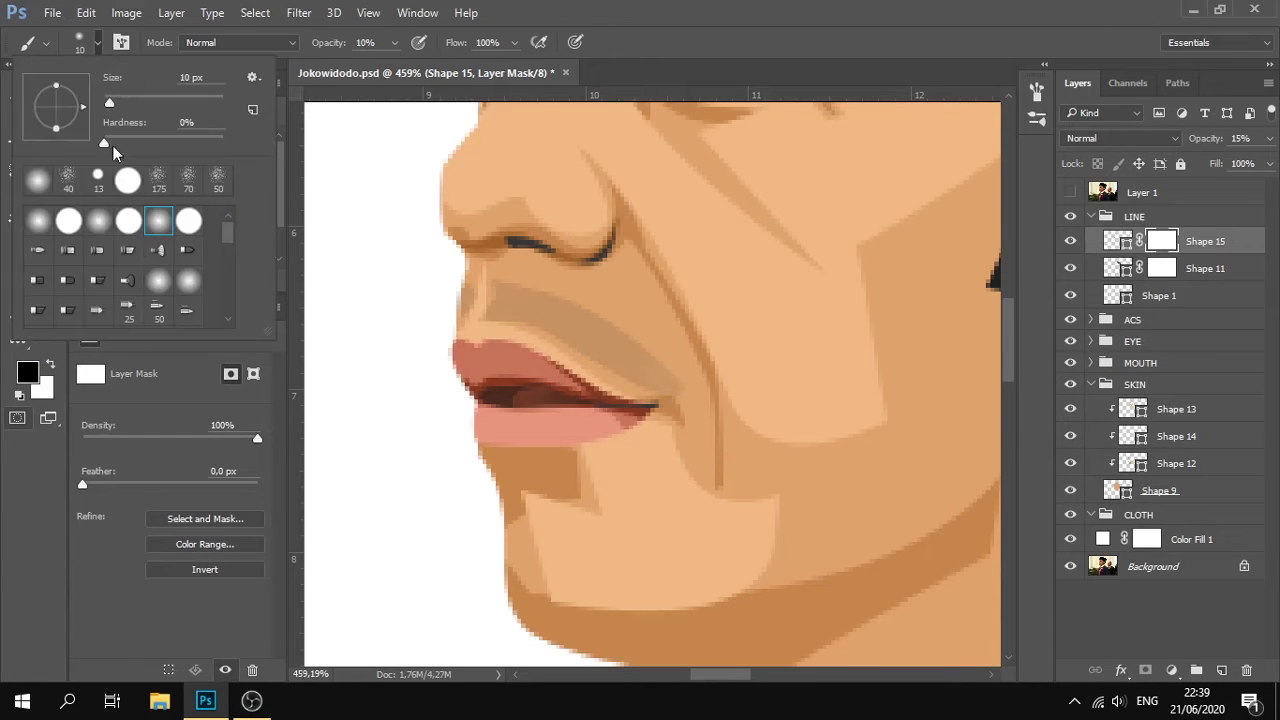
double_click(205, 182)
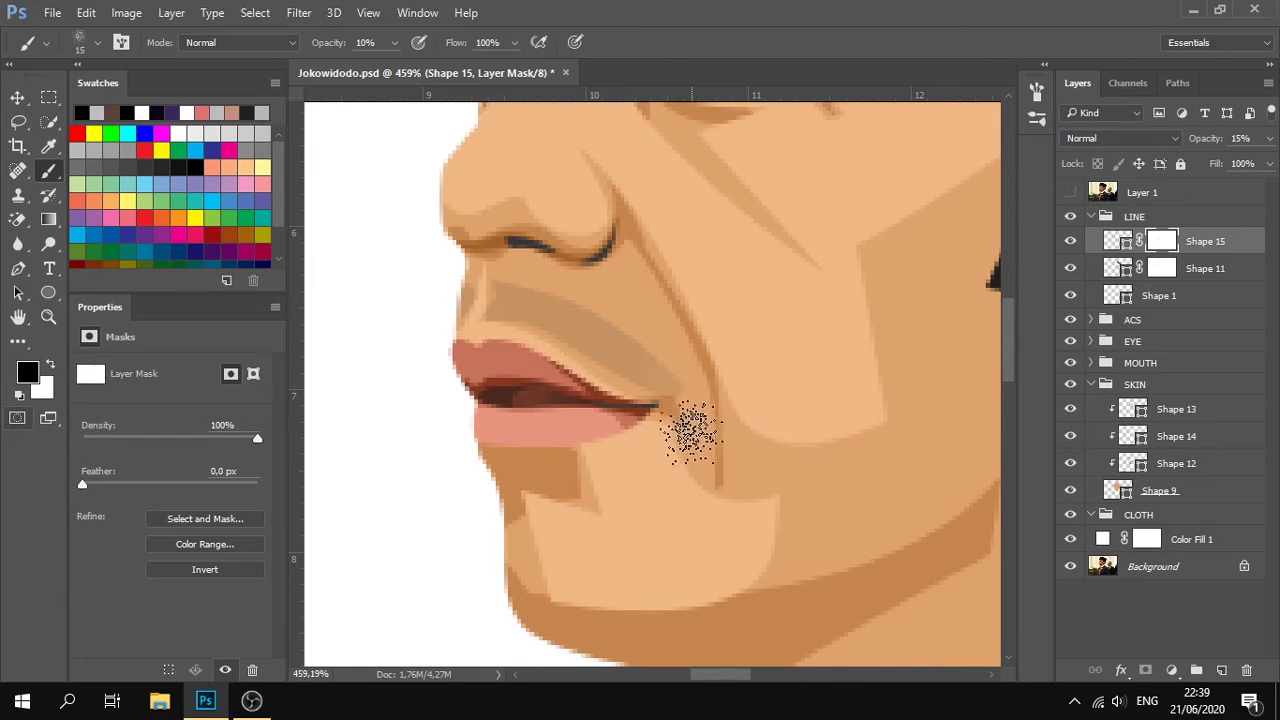
key(0)
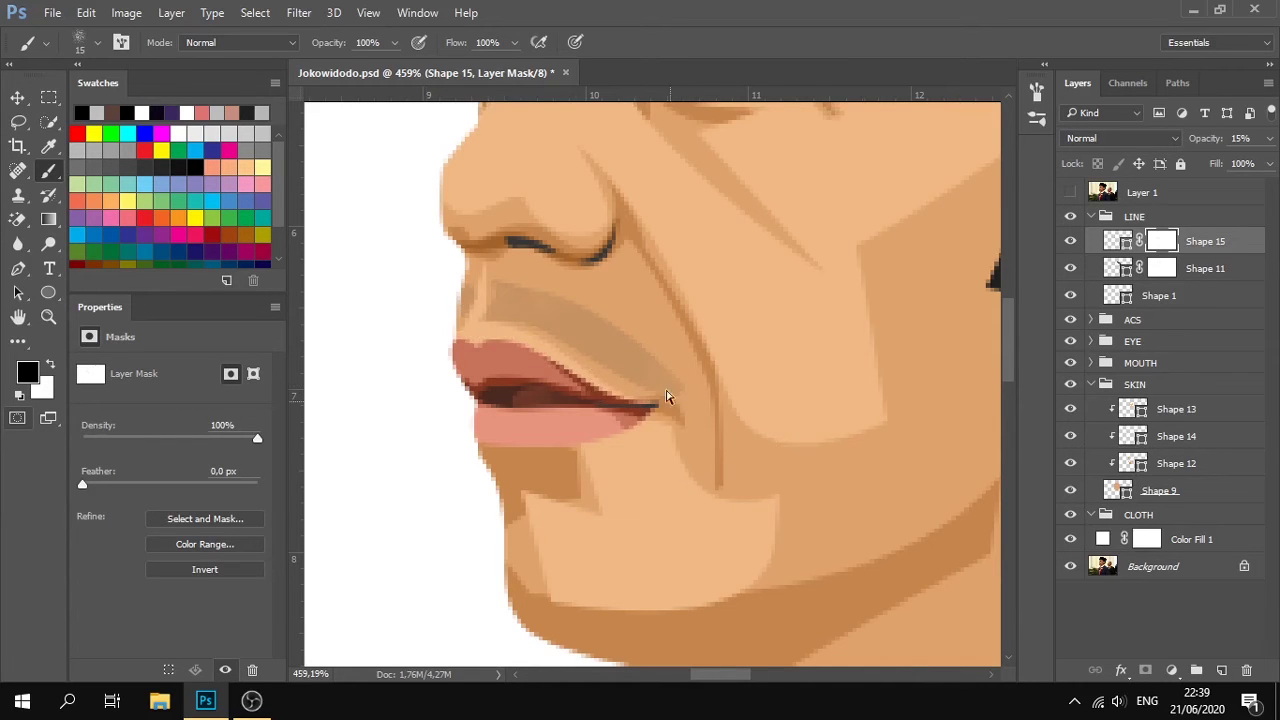
scroll(674, 566, down, 3)
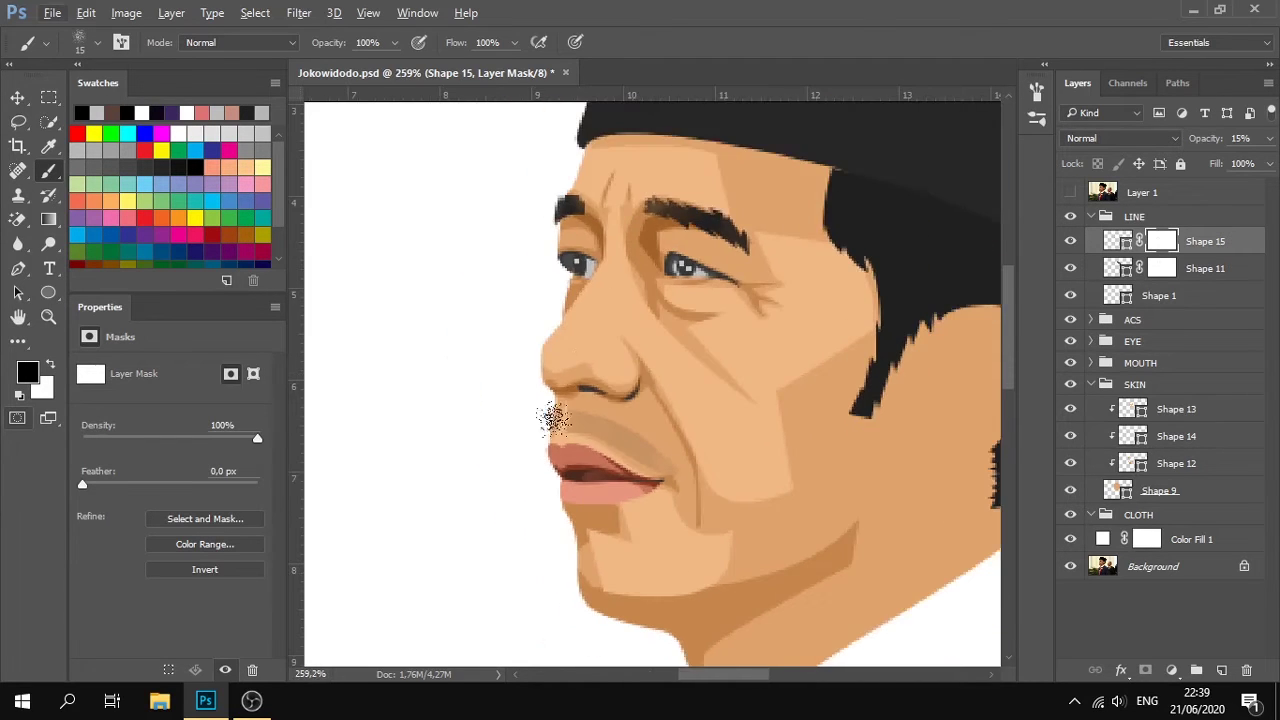
Check the moustache against the whole face and fine-tune its layer opacity.
click(1224, 341)
scroll(823, 534, down, 3)
alt+click(823, 534)
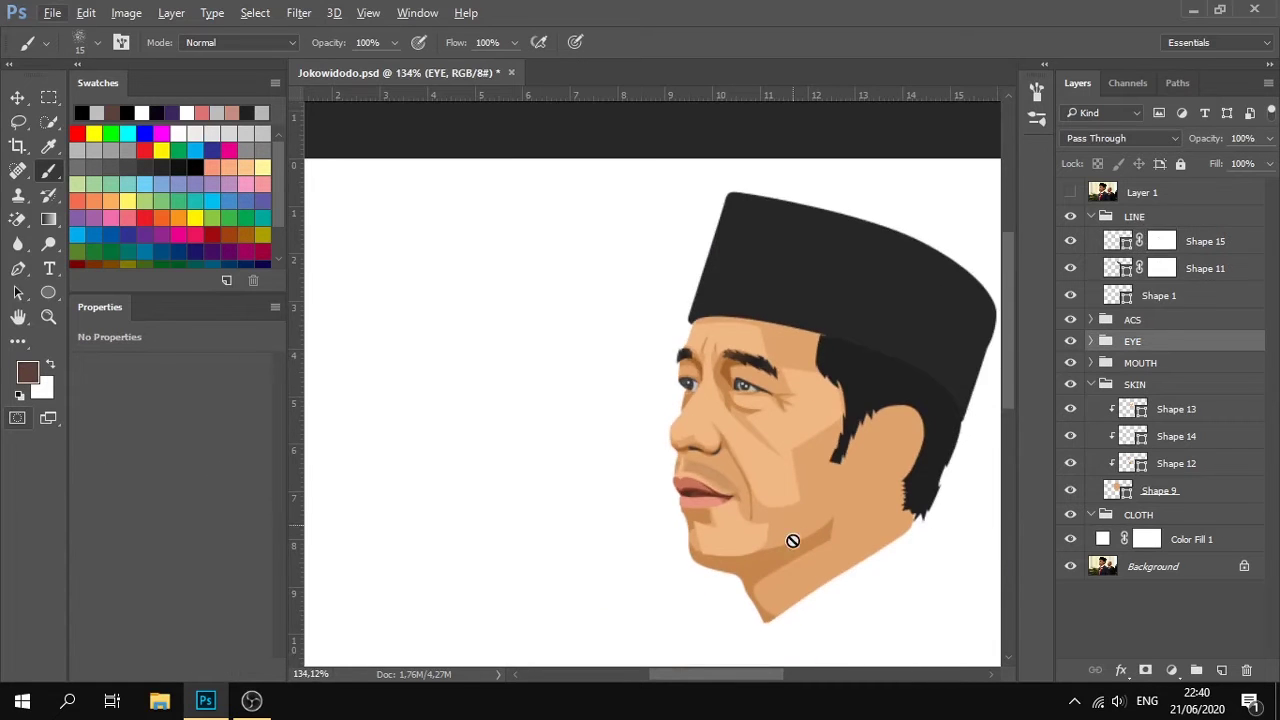
scroll(792, 540, down, 2)
click(1116, 246)
click(1269, 138)
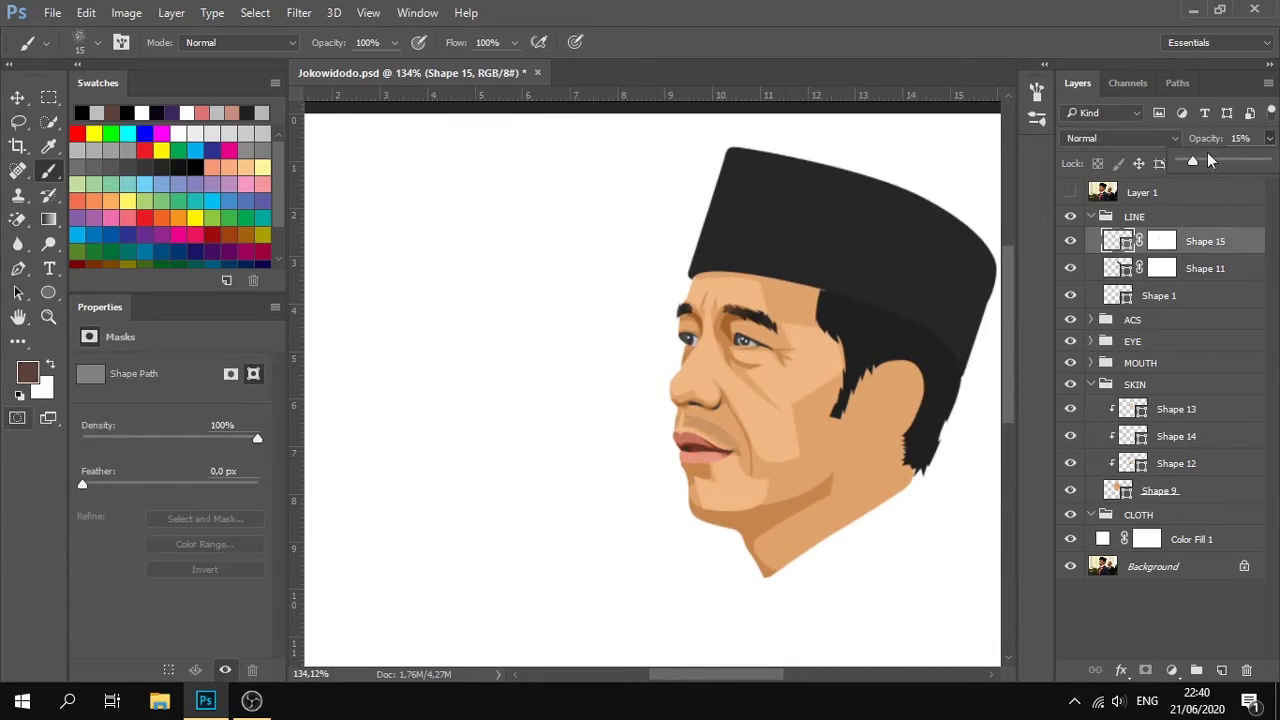
drag(1187, 158, 1192, 159)
click(1247, 142)
click(1190, 326)
Collapse the LINE group and toggle Shape 14 in the SKIN group to check which facial areas it covers.
click(1090, 217)
click(1142, 194)
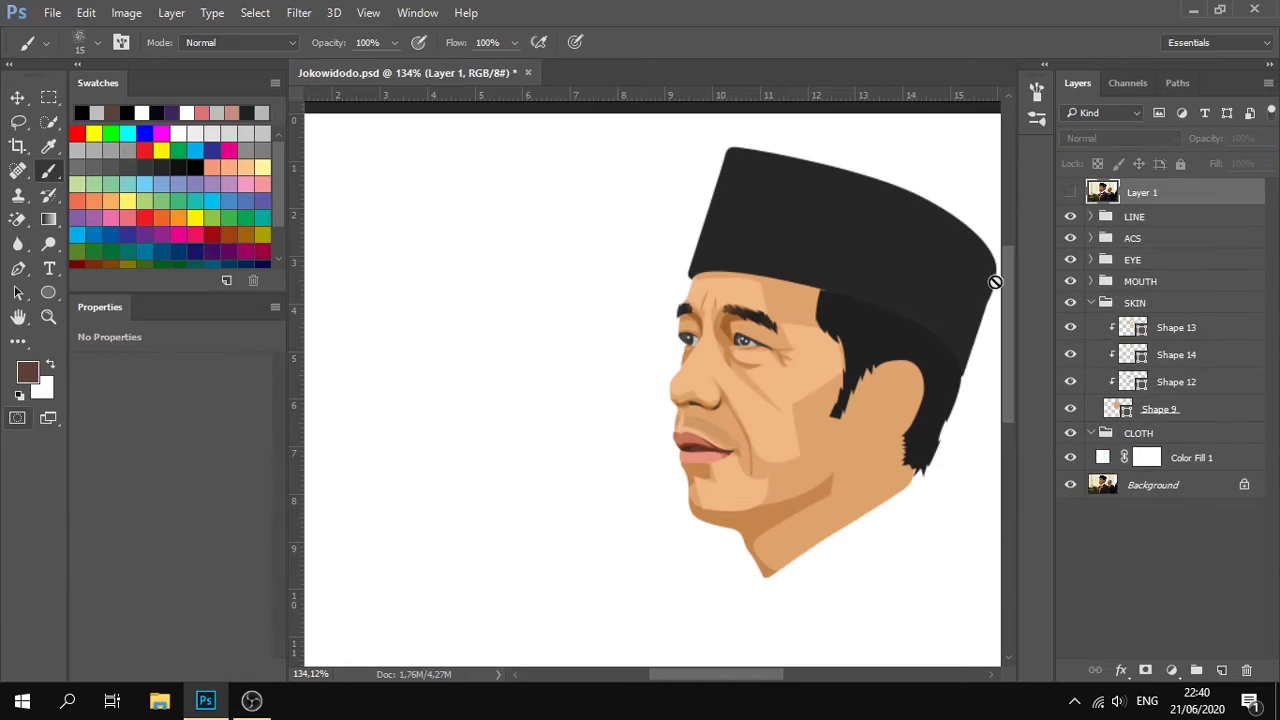
scroll(814, 357, down, 5)
scroll(812, 352, up, 4)
scroll(728, 339, up, 3)
click(1162, 332)
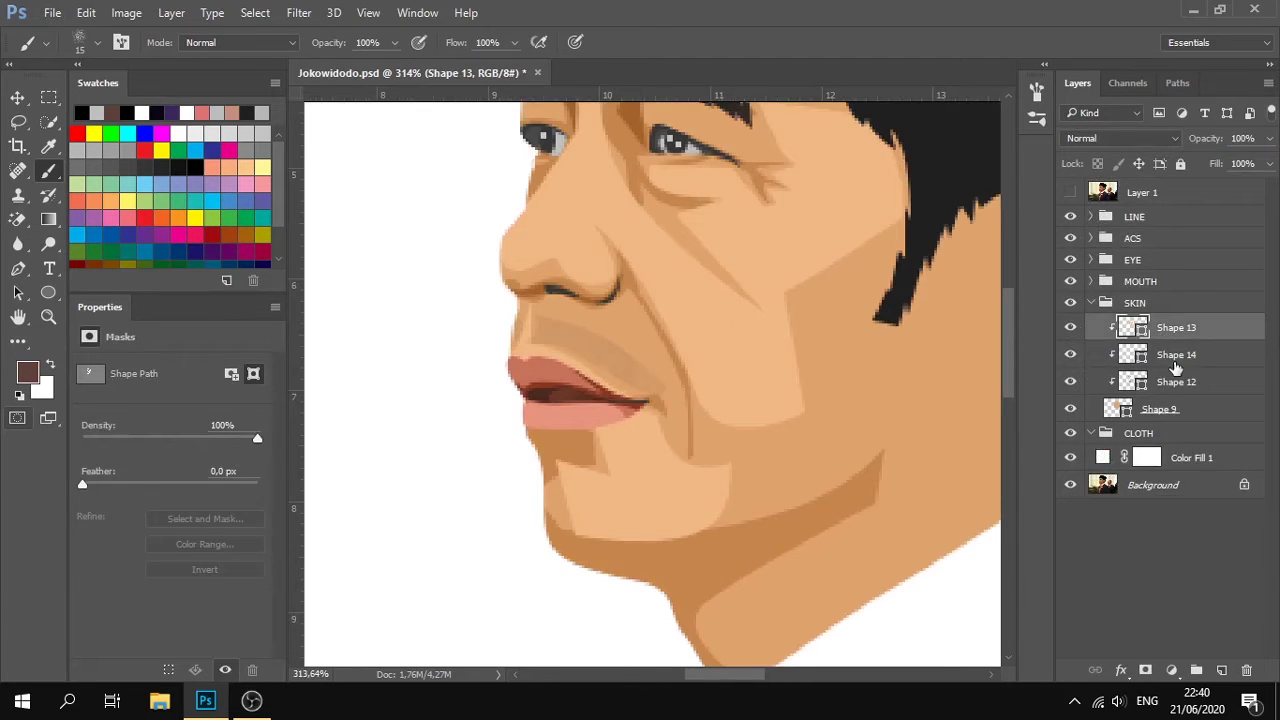
click(1199, 363)
click(1072, 356)
click(1072, 356)
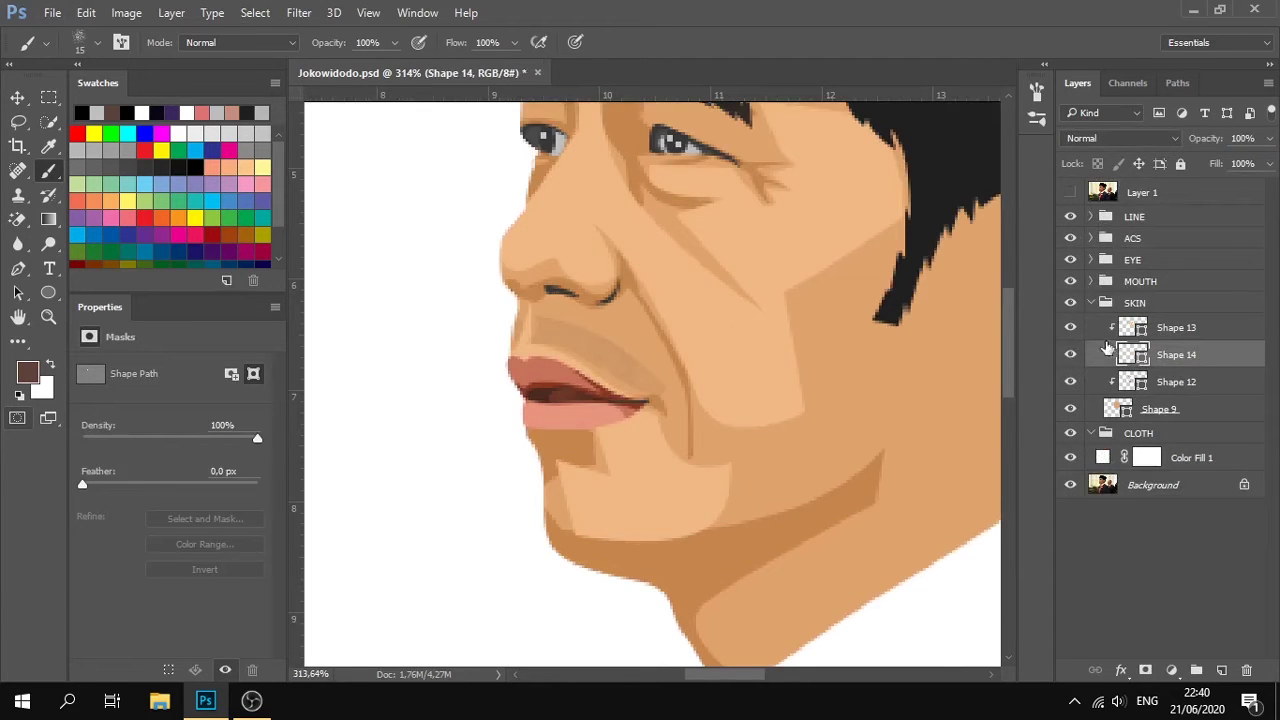
Add a layer mask to the skin highlight Shape 13 and choose a soft round 15 px brush with 0% hardness.
click(1098, 336)
click(1145, 670)
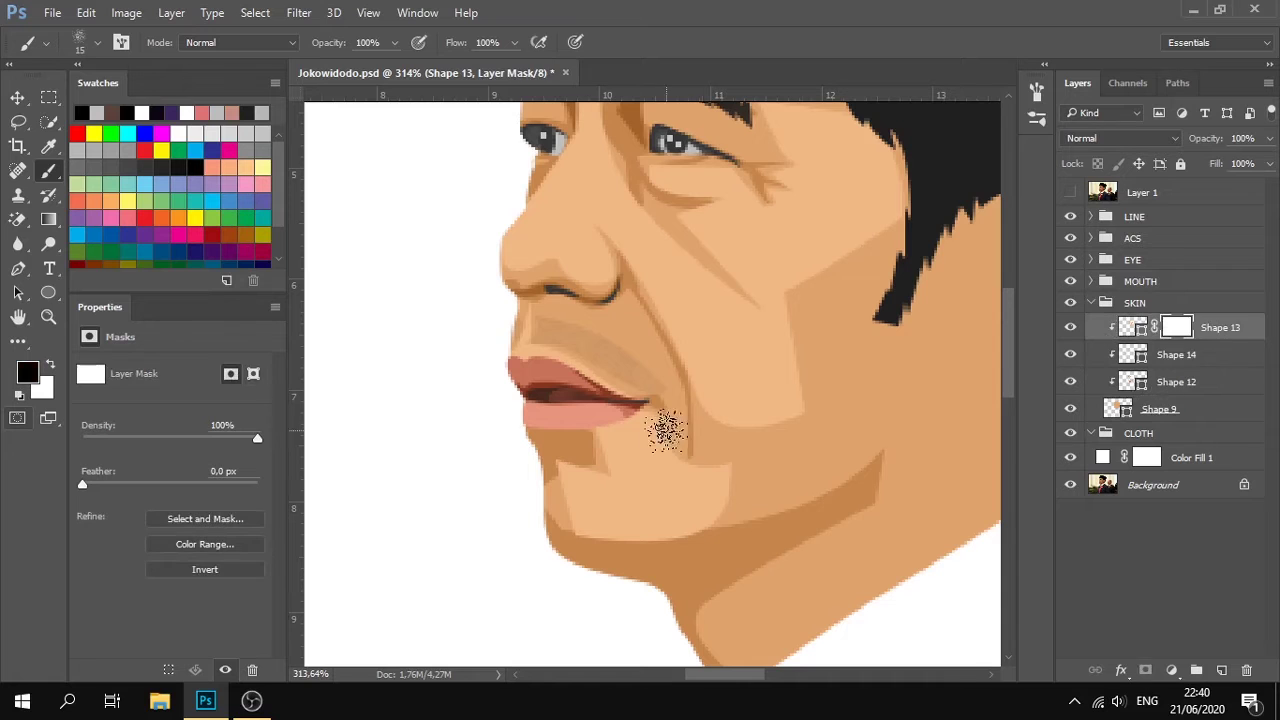
click(98, 42)
click(154, 229)
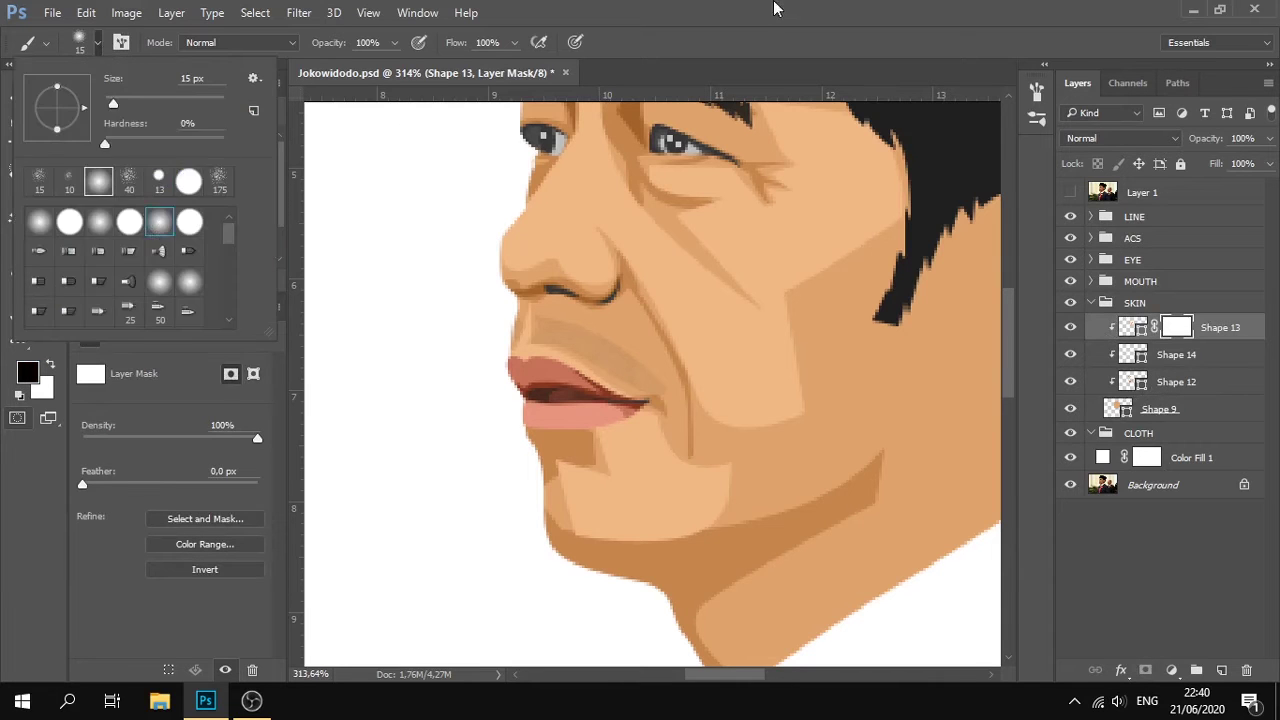
click(774, 6)
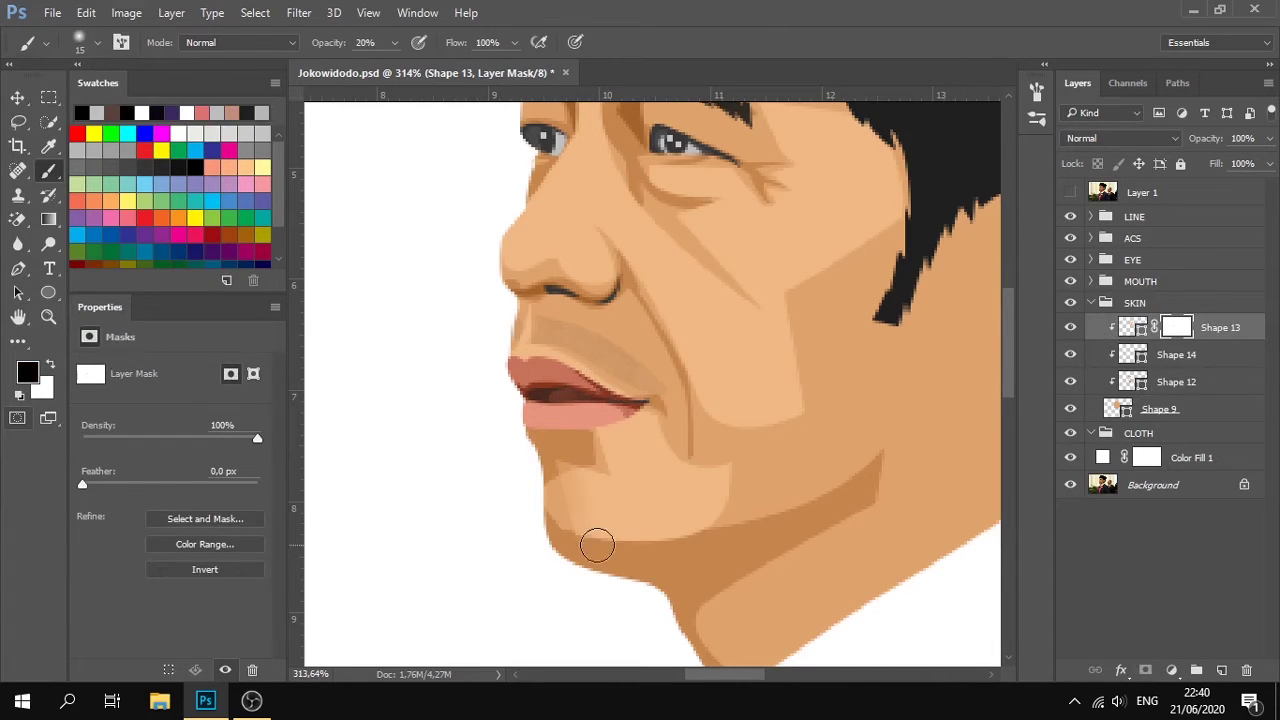
Soften the highlight's edges around the chin and cheek on the Shape 13 mask with a 30 px brush at 20% opacity.
key(bracketright)
key(bracketright)
key(bracketright)
drag(560, 480, 544, 481)
drag(704, 530, 737, 486)
drag(706, 391, 683, 397)
drag(801, 357, 794, 372)
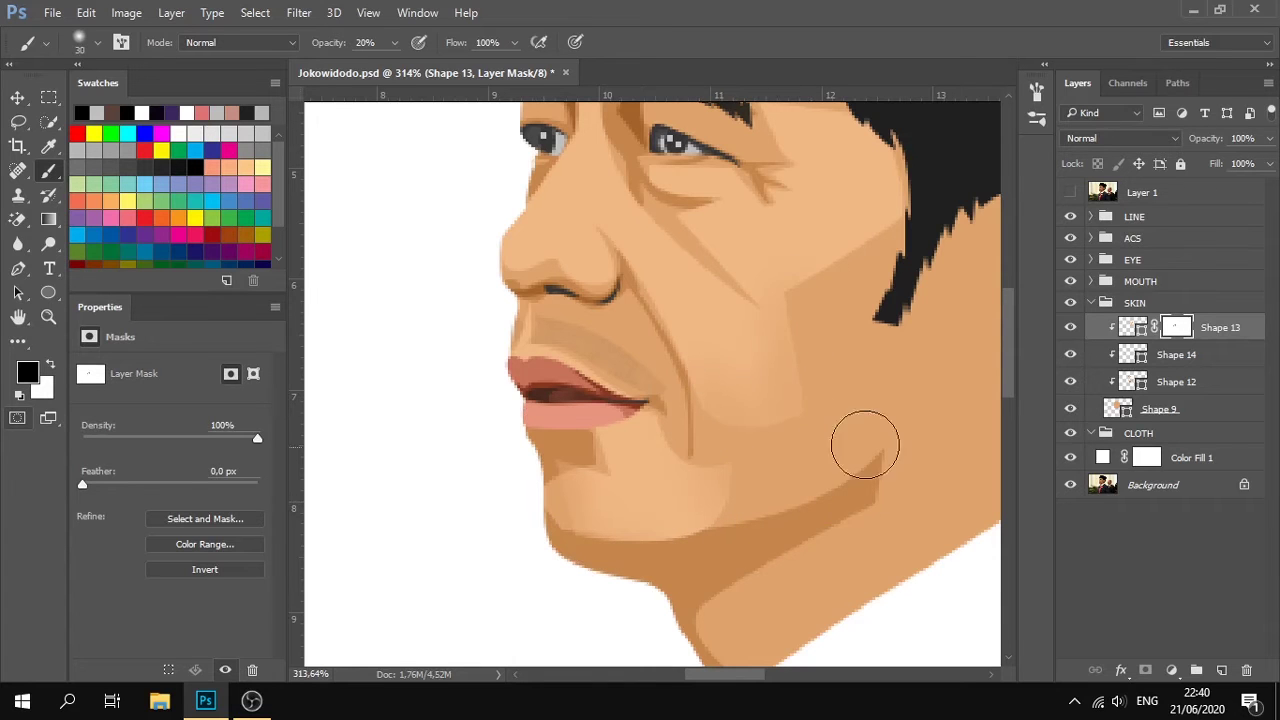
scroll(866, 443, up, 3)
scroll(866, 443, right, 2)
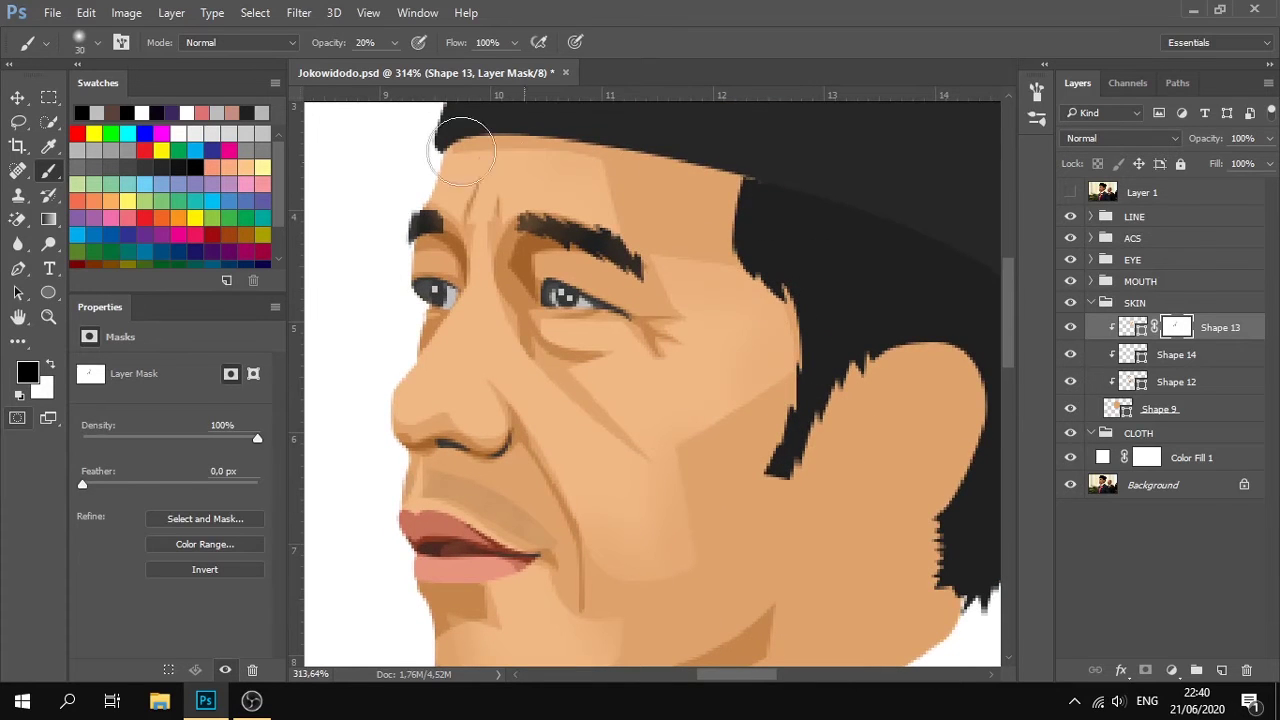
Trace a shadow edge on Shape 12 in Combine Shapes mode, from the cap's brim down the temple to the sideburn.
click(1184, 367)
key(p)
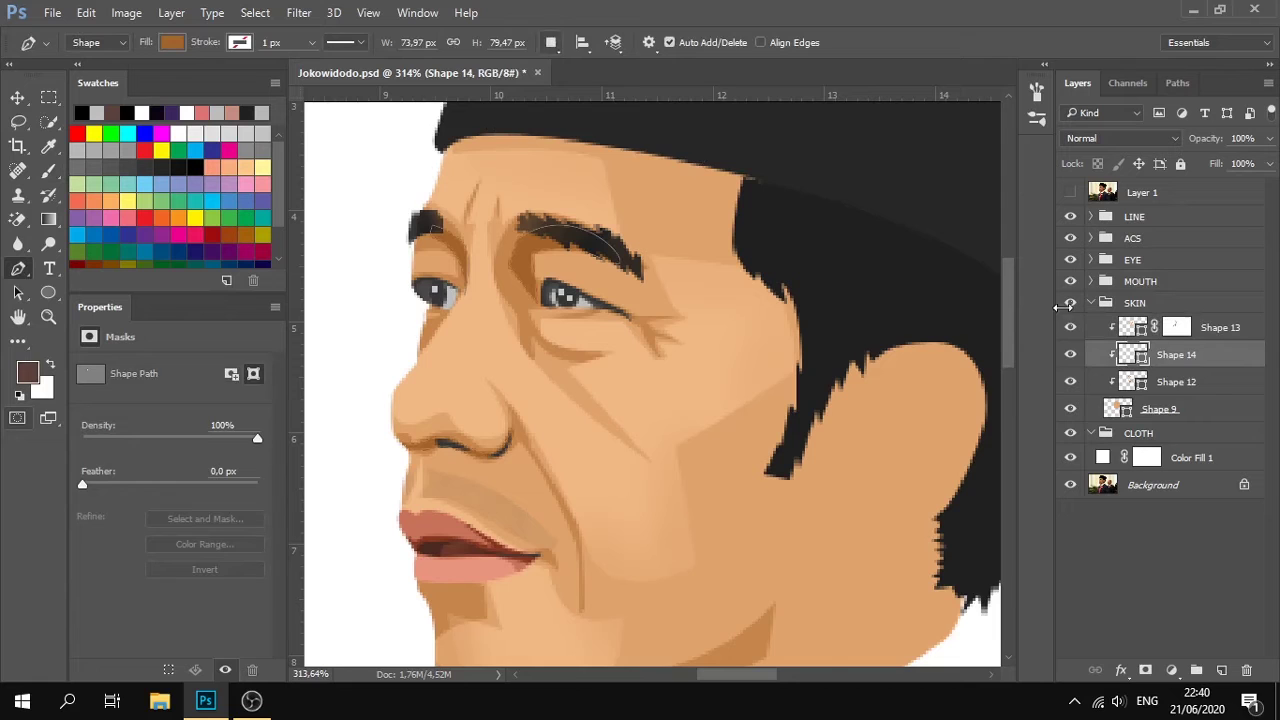
click(1176, 384)
click(551, 42)
click(585, 85)
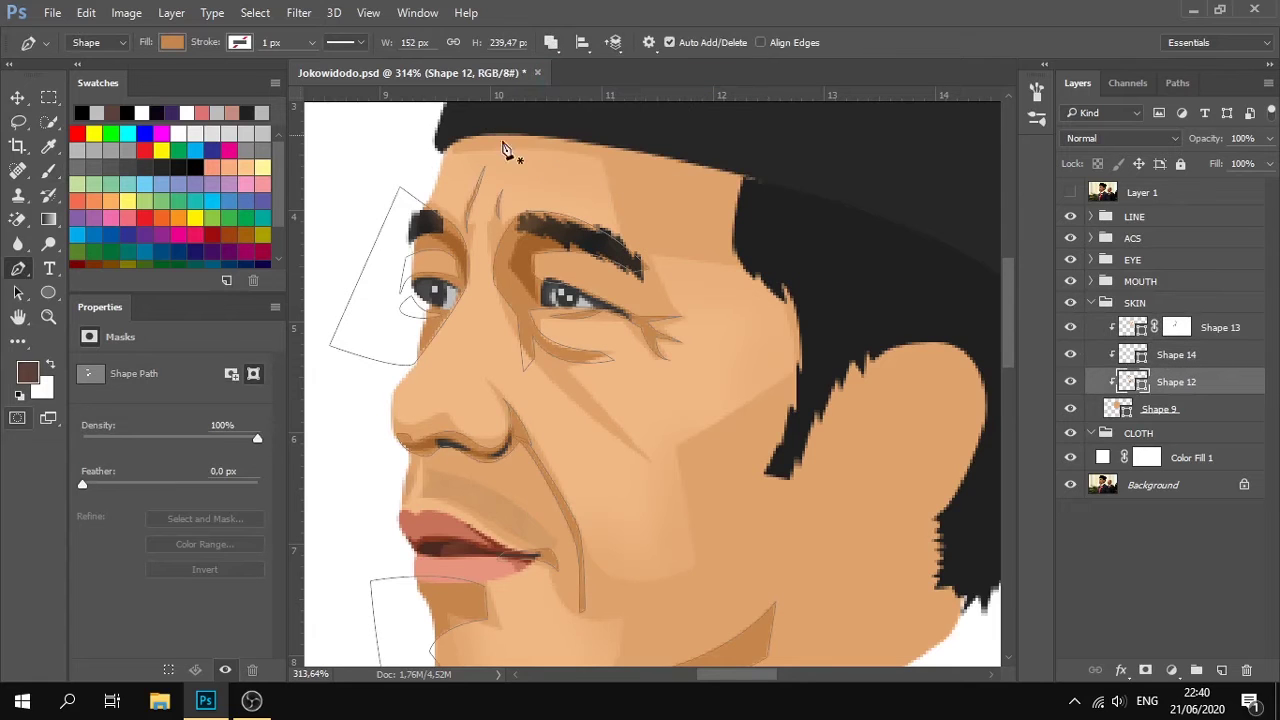
click(709, 186)
click(797, 357)
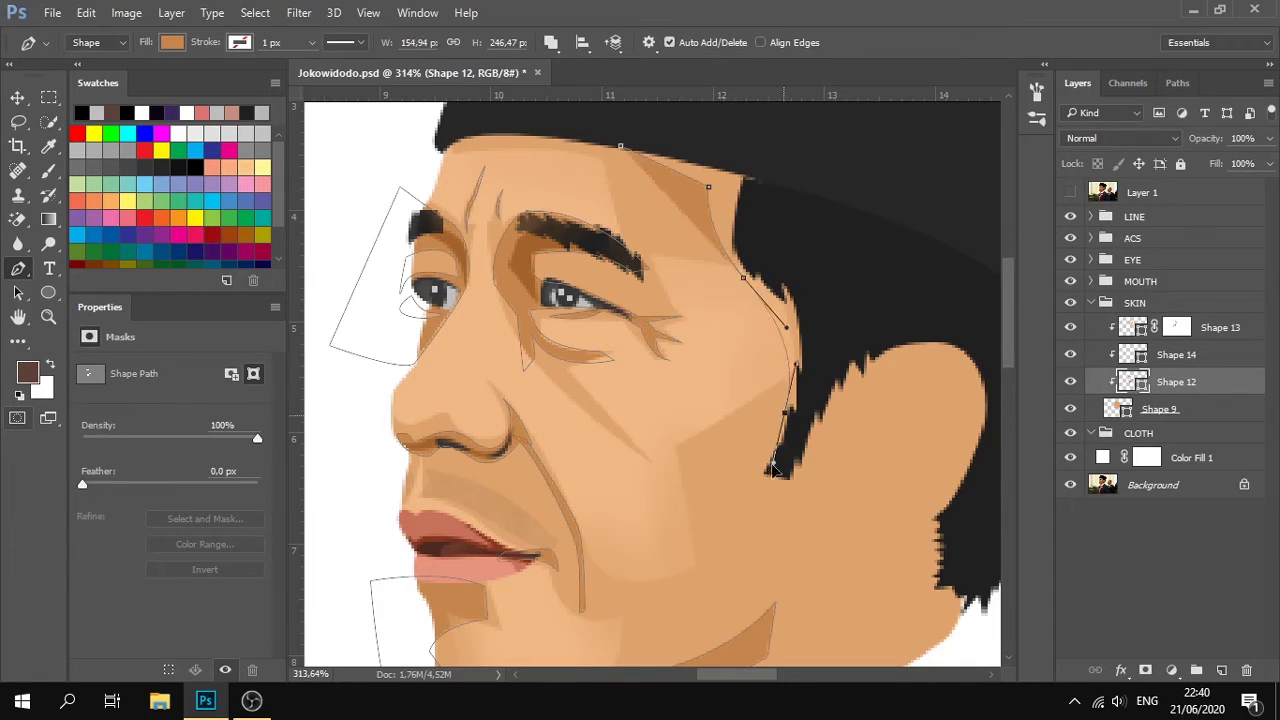
click(772, 470)
Adjust the temple and sideburn points of the new shadow and close its outline behind the hair and cap.
click(1071, 192)
drag(710, 186, 716, 185)
drag(743, 278, 750, 281)
drag(784, 413, 787, 431)
click(841, 263)
click(779, 154)
click(622, 147)
Refine the shadow's corner at the temple beneath the cap and check it against the whole face.
ctrl+click(622, 147)
drag(735, 187, 724, 197)
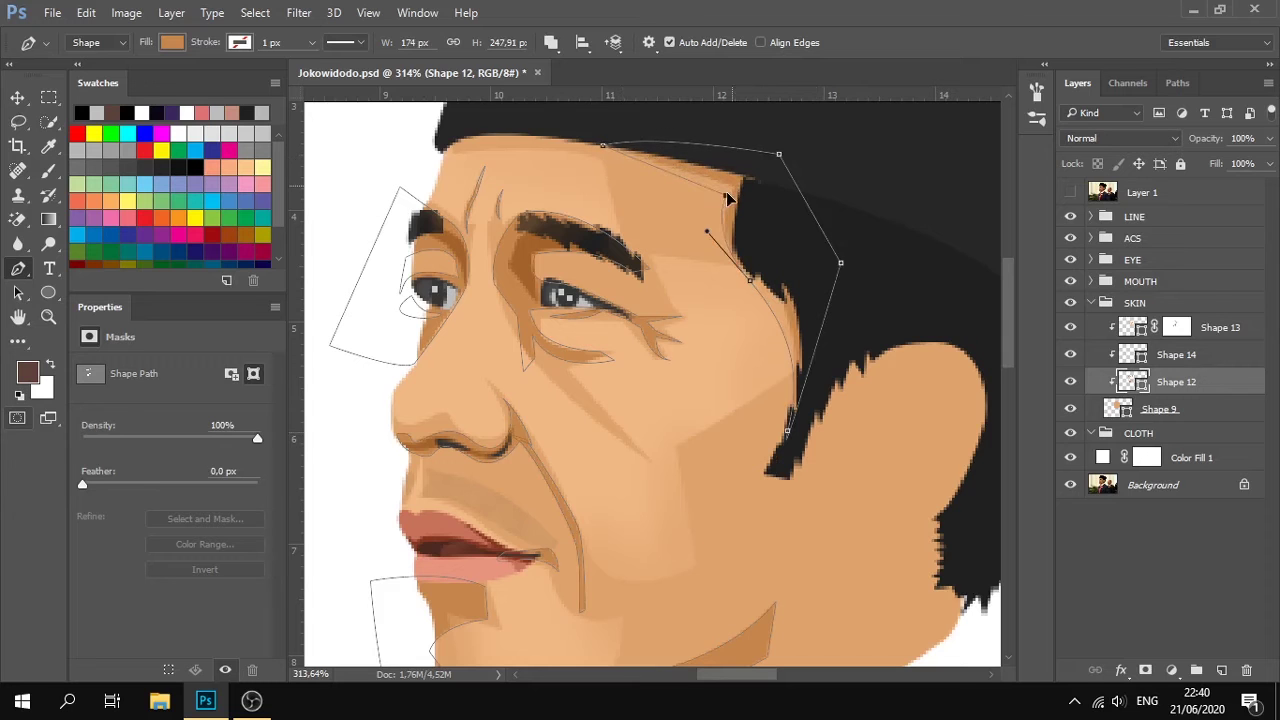
click(1200, 262)
scroll(807, 312, down, 3)
scroll(829, 346, down, 3)
scroll(816, 331, up, 5)
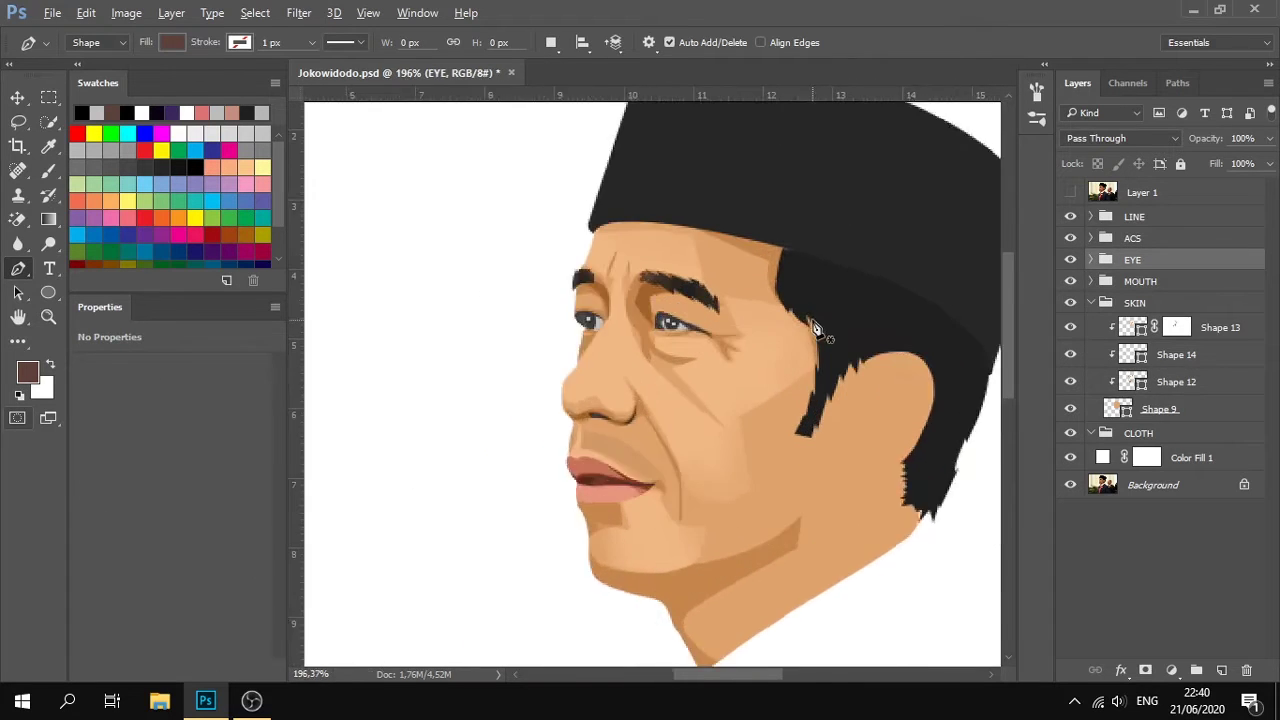
click(1187, 385)
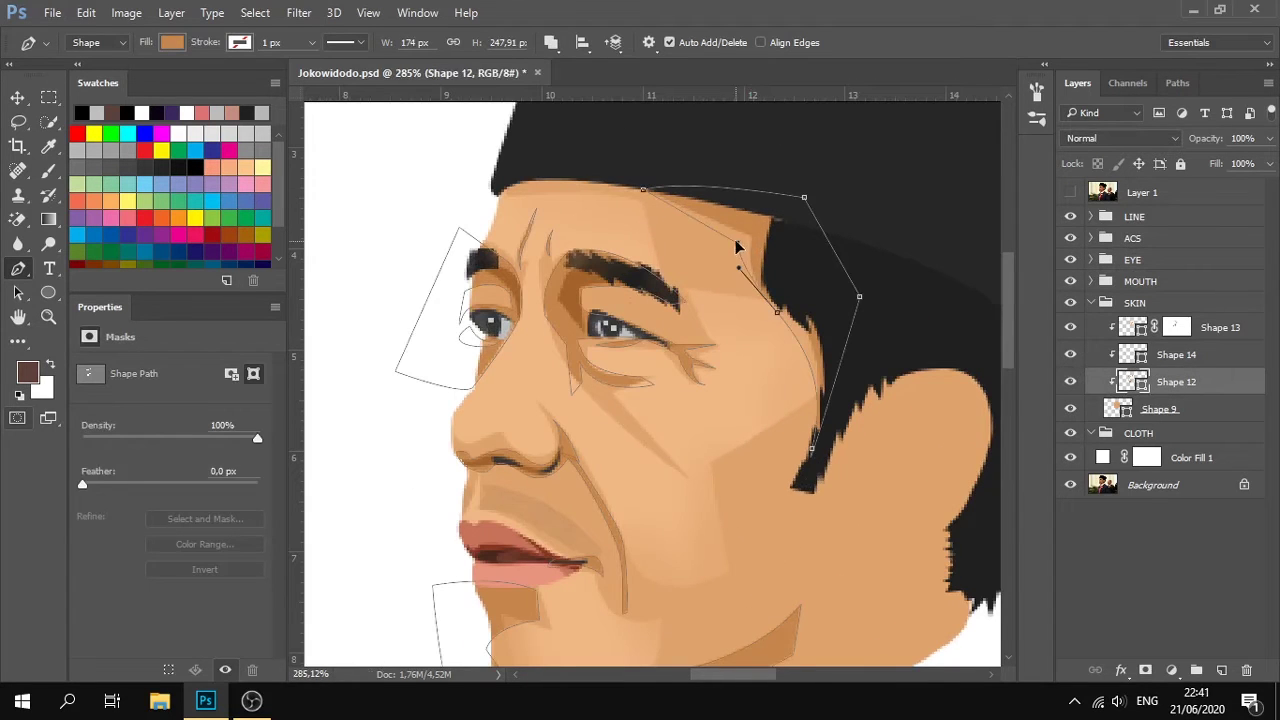
ctrl+click(740, 253)
scroll(820, 356, down, 2)
scroll(812, 358, up, 2)
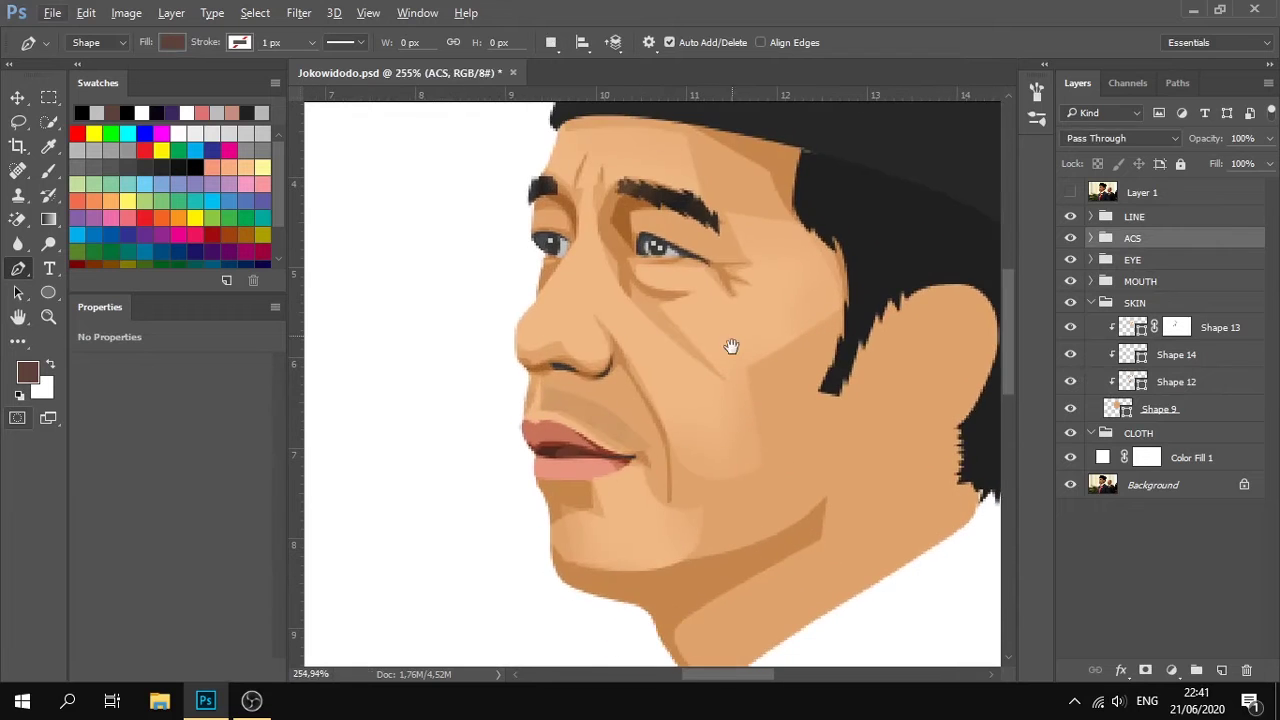
Review the skin shape layers around the cheek and neck and compare the drawing with the reference photo.
click(1185, 356)
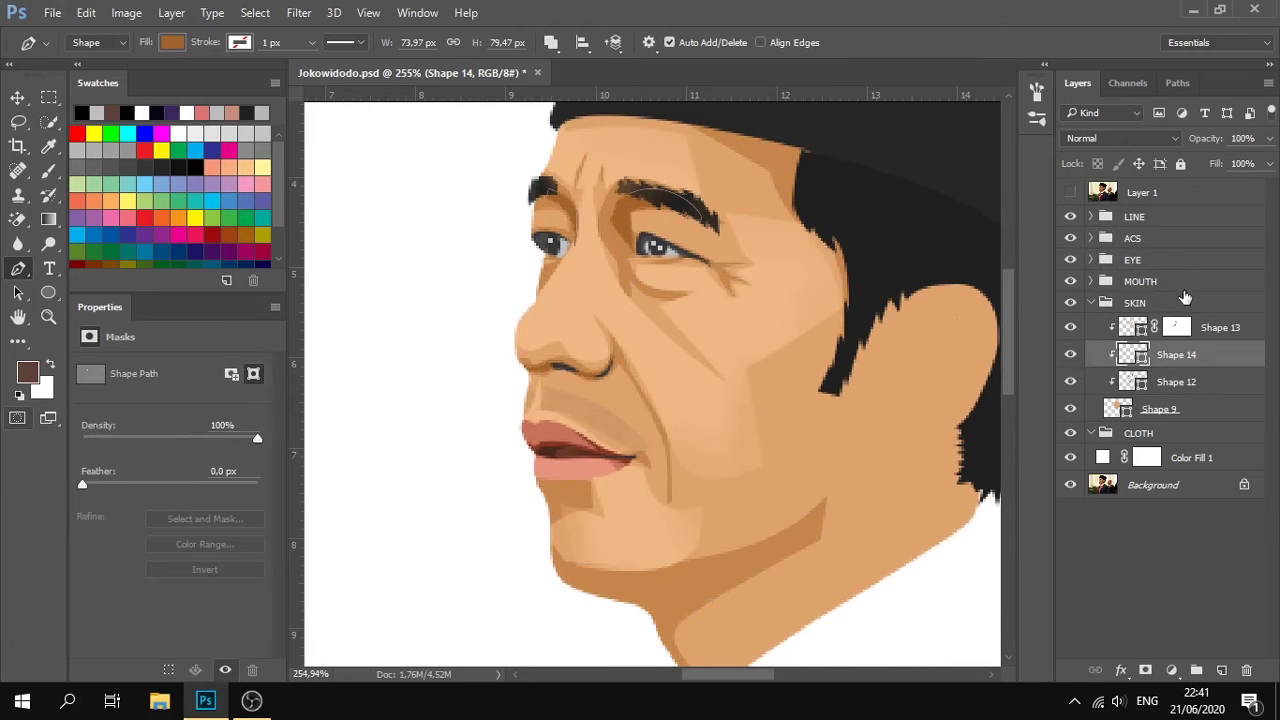
click(1208, 330)
scroll(805, 388, down, 2)
click(1178, 258)
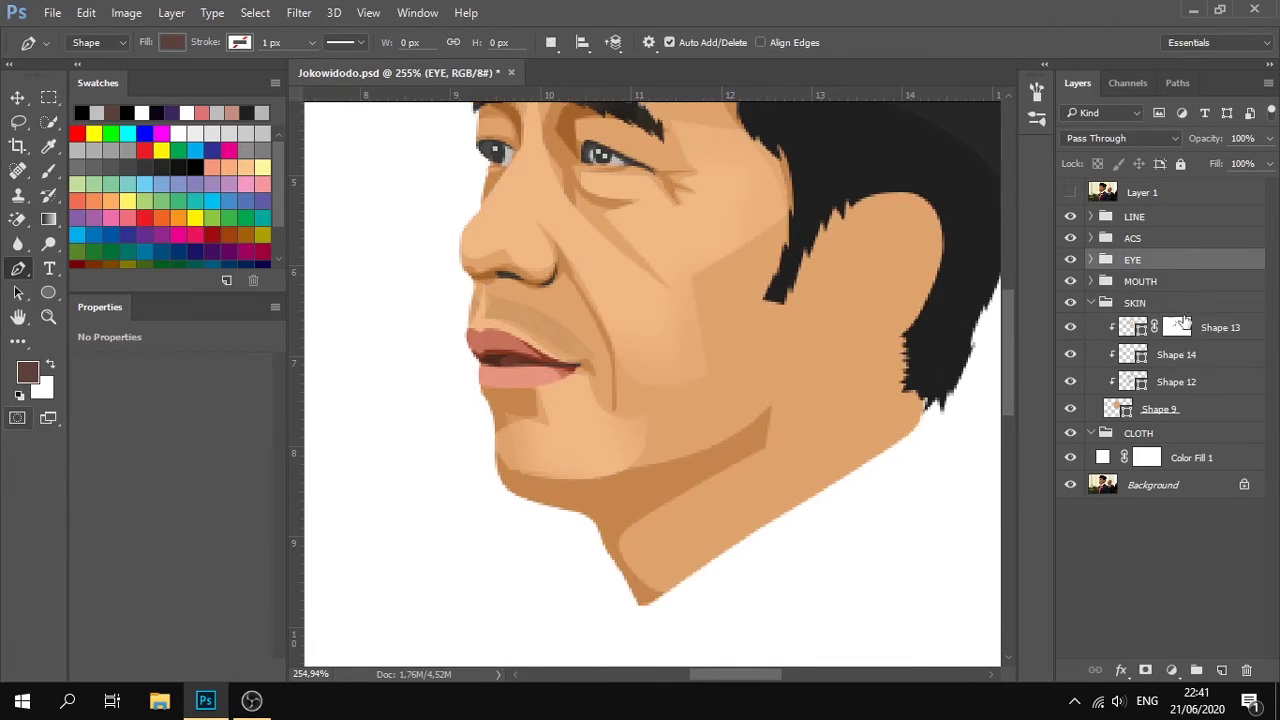
scroll(737, 373, down, 3)
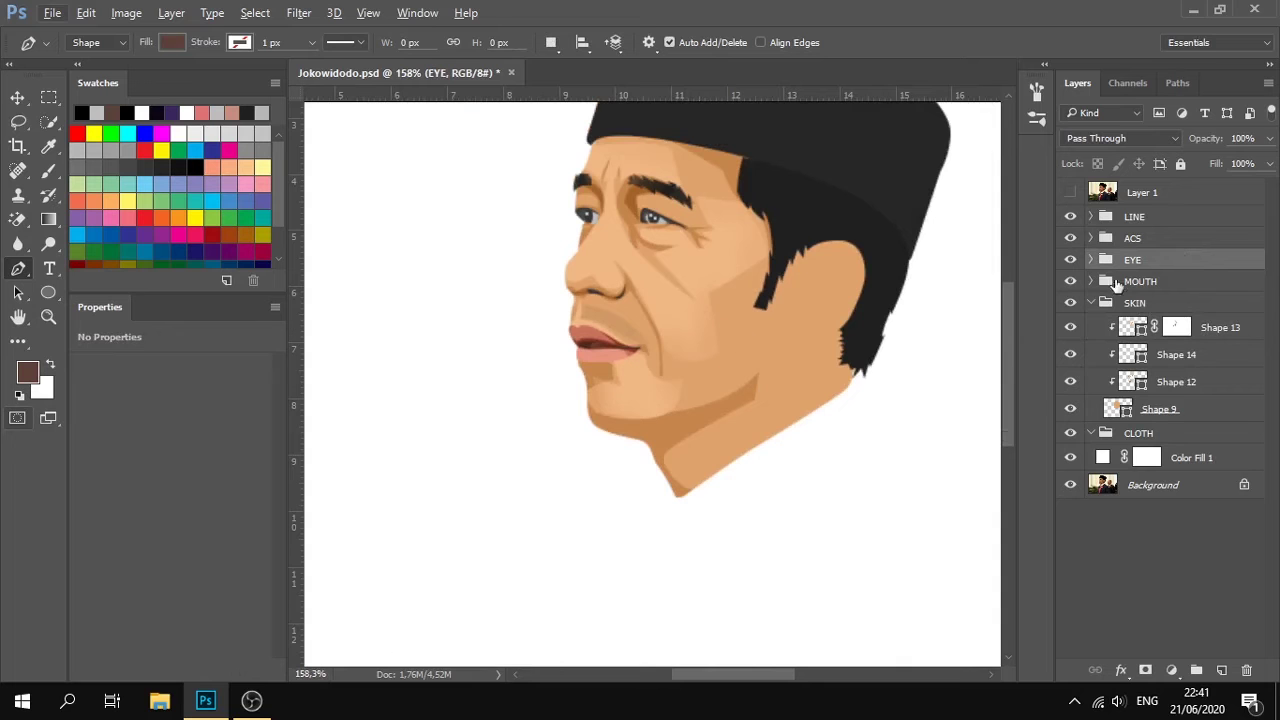
click(1070, 192)
click(1070, 192)
click(1070, 192)
Trace the dark curved shadow inside the ear's upper rim as part of Shape 14, following the reference photo.
click(1128, 380)
scroll(890, 305, up, 4)
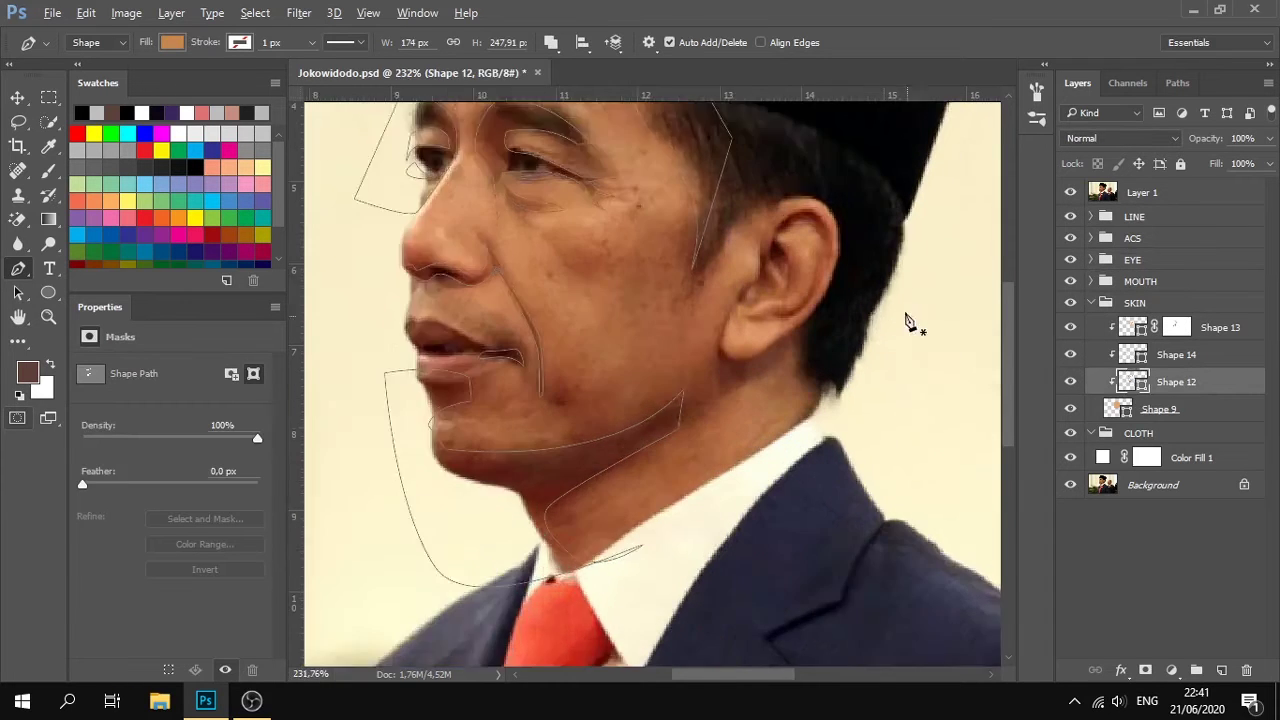
key(alt+bracketright)
drag(951, 356, 957, 366)
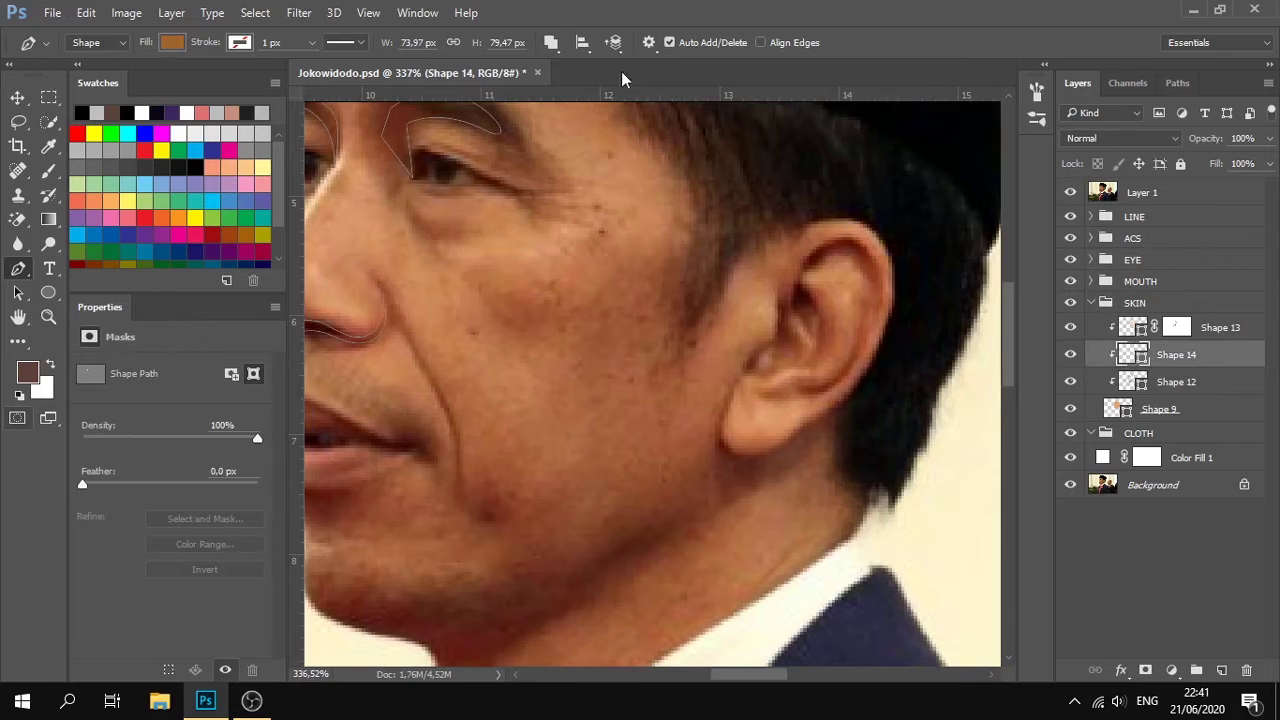
drag(828, 297, 815, 335)
scroll(813, 335, up, 6)
click(777, 286)
drag(799, 286, 812, 282)
drag(901, 270, 948, 306)
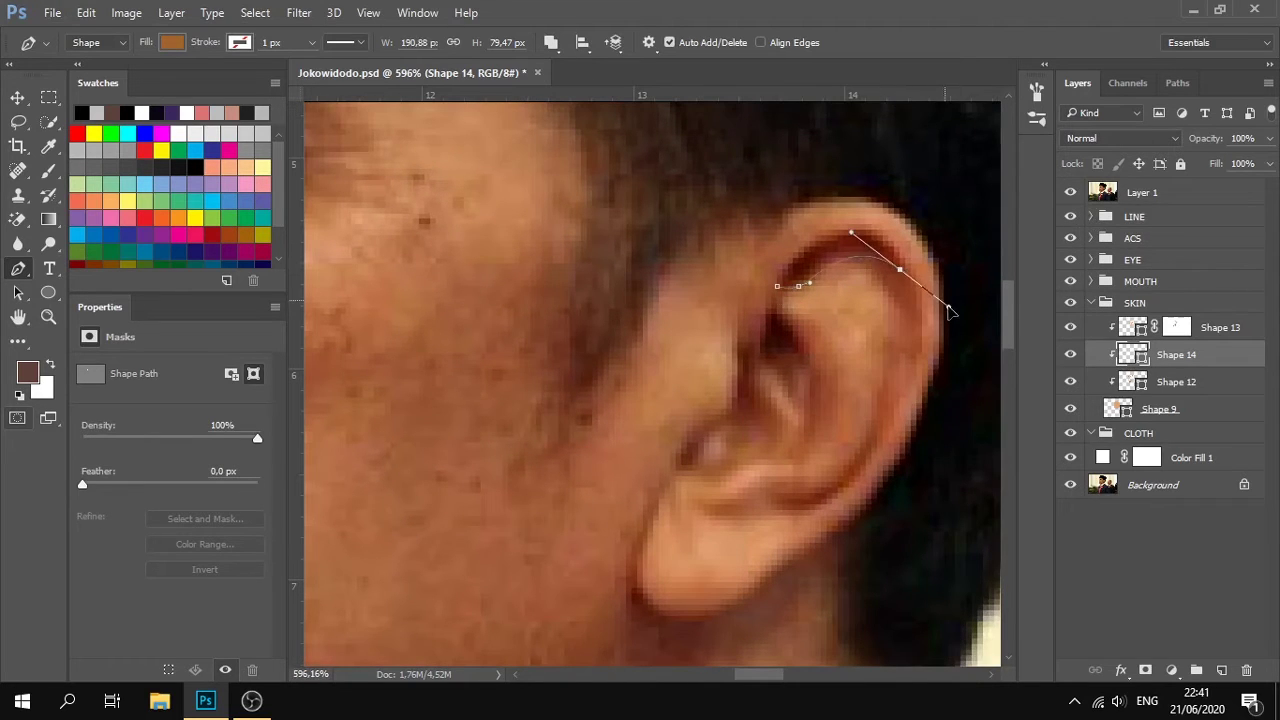
drag(810, 246, 730, 298)
key(ctrl+z)
alt+click(810, 248)
drag(900, 270, 888, 271)
click(1150, 262)
Trace the mid-tone shadow along the ear's outer rim on Shape 12, curving from the upper fold down to above the lobe.
click(1135, 381)
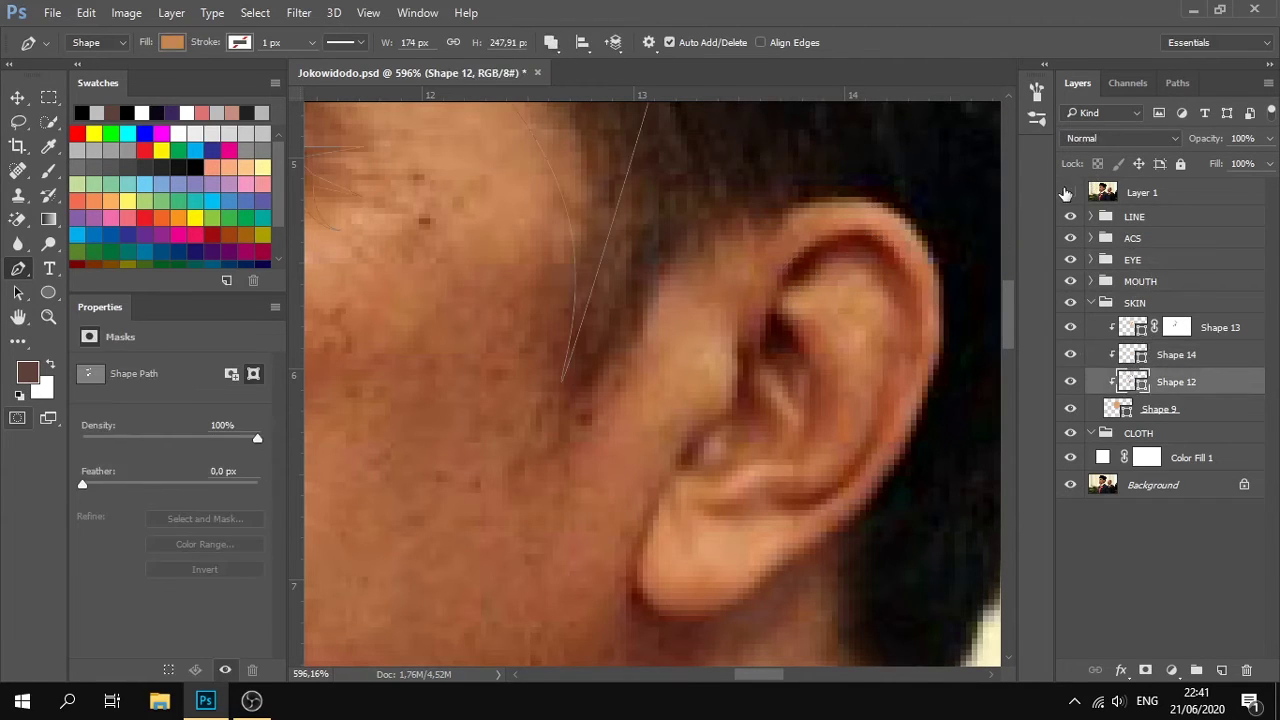
click(1068, 192)
drag(915, 379, 914, 383)
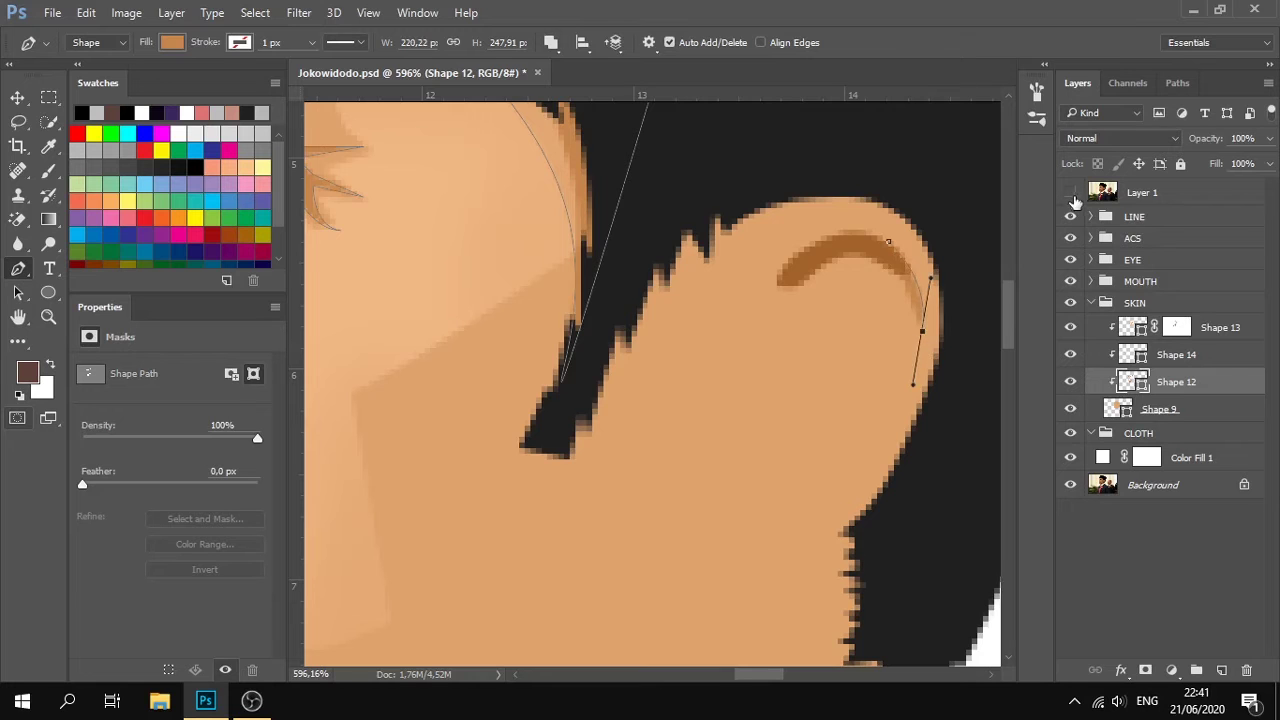
click(1071, 192)
click(771, 499)
drag(855, 465, 875, 429)
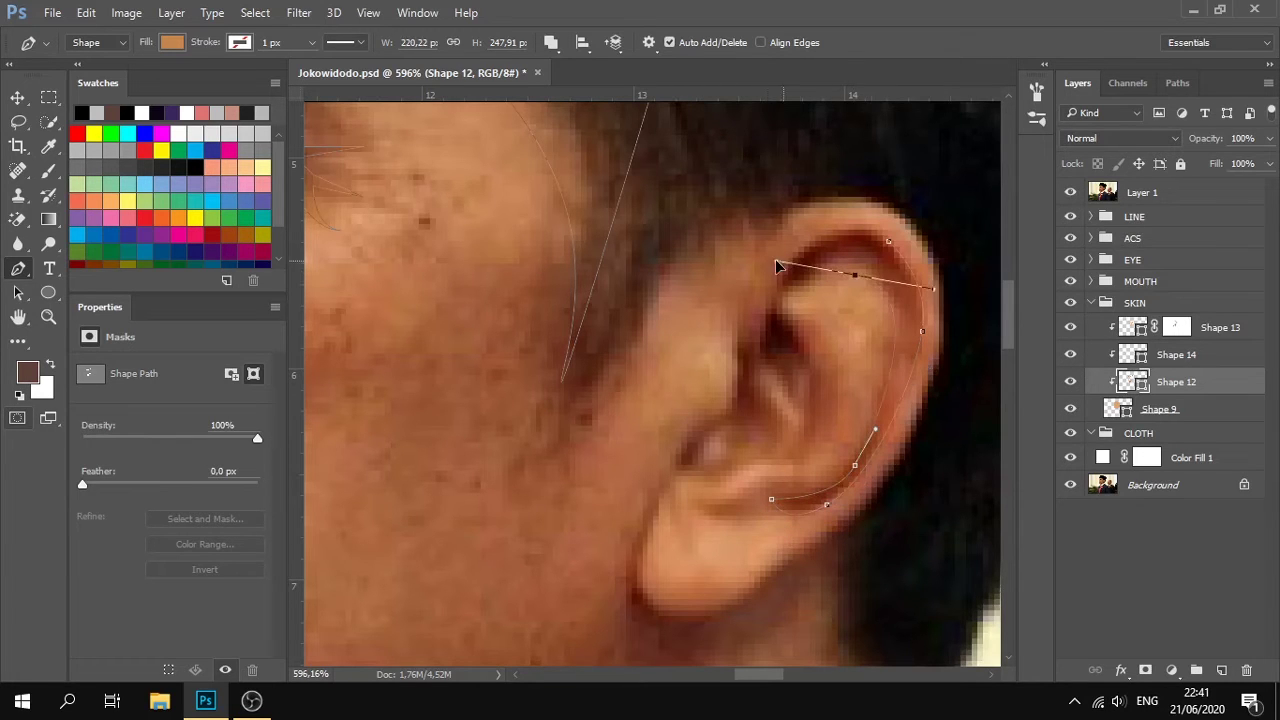
alt+click(855, 271)
click(855, 270)
click(838, 270)
drag(885, 238, 951, 271)
click(1070, 192)
click(1070, 192)
Trace the mid-tone shadow of the inner ear hollow on Shape 12 as a closed shape, correcting its front edge.
click(771, 303)
drag(704, 470, 747, 387)
click(678, 464)
key(ctrl+z)
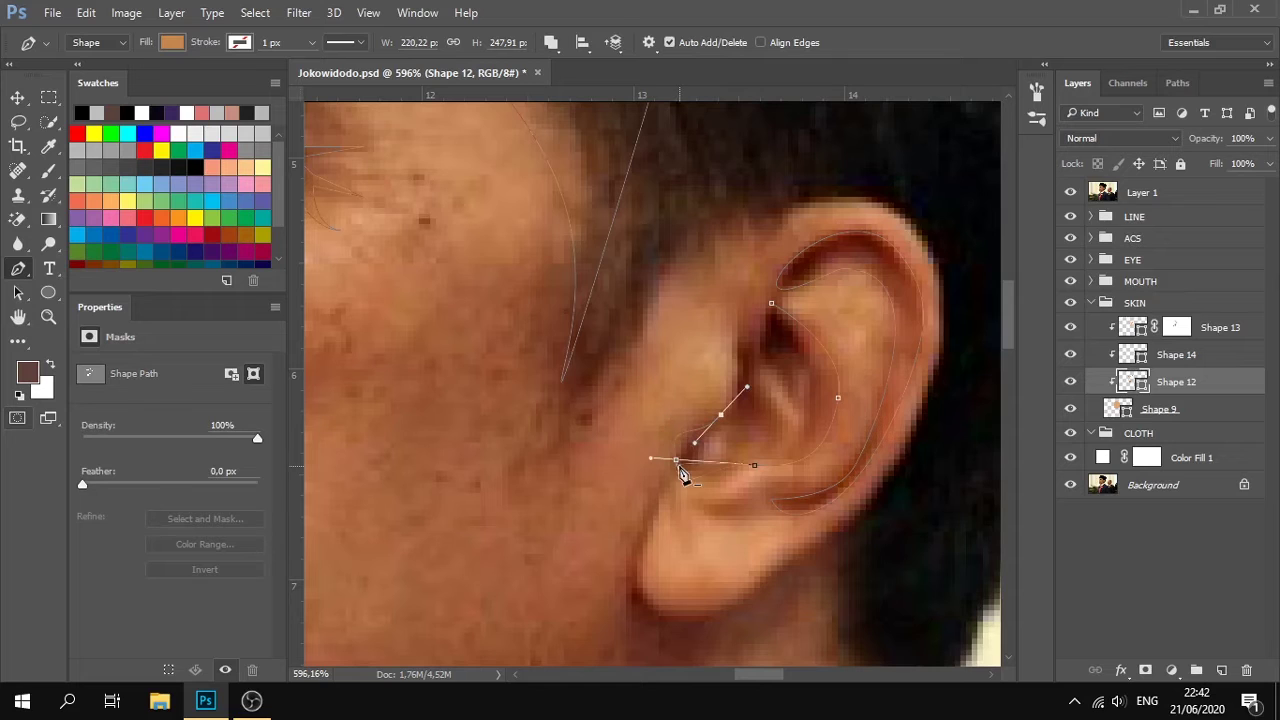
key(ctrl+z)
drag(676, 460, 682, 471)
drag(721, 409, 752, 332)
click(771, 303)
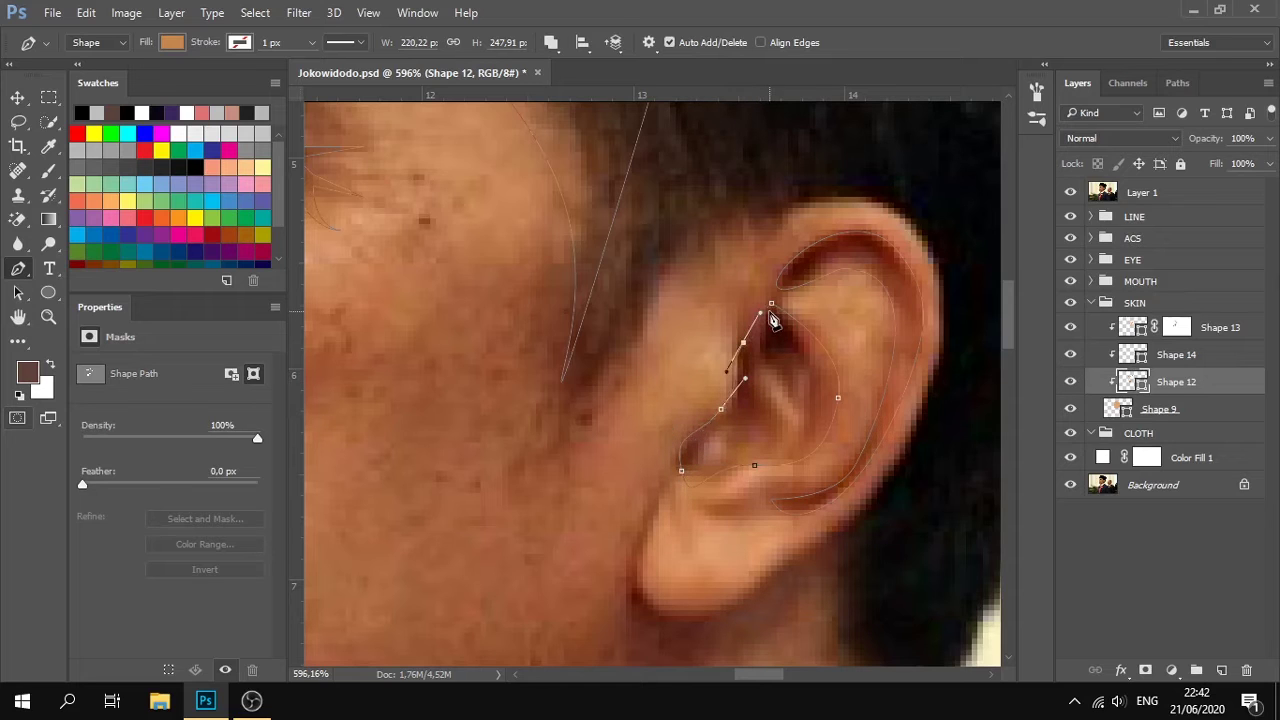
Trace a closed dark shadow in the upper part of the ear hollow on Shape 14.
key(alt+bracketright)
click(1071, 192)
click(1071, 192)
click(771, 315)
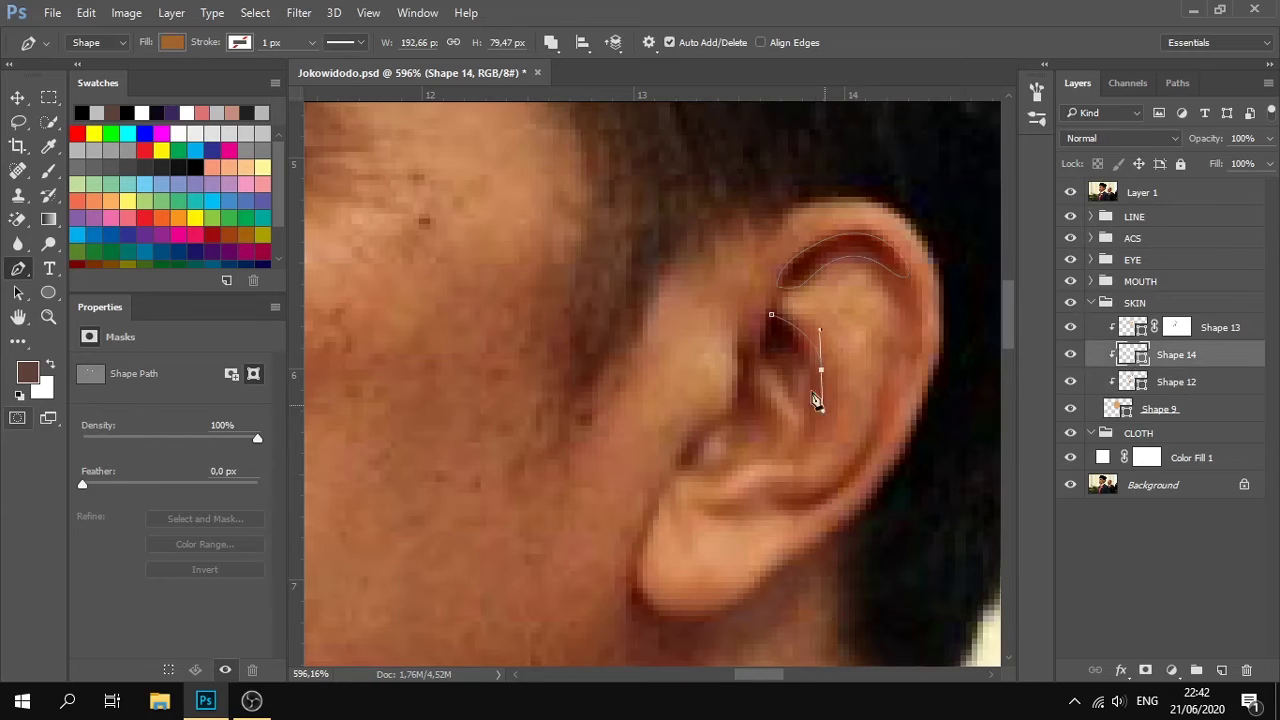
click(765, 358)
click(771, 315)
Trace a narrow dark shadow along the front of the ear canal on Shape 14.
click(748, 348)
click(726, 413)
scroll(837, 500, down, 3)
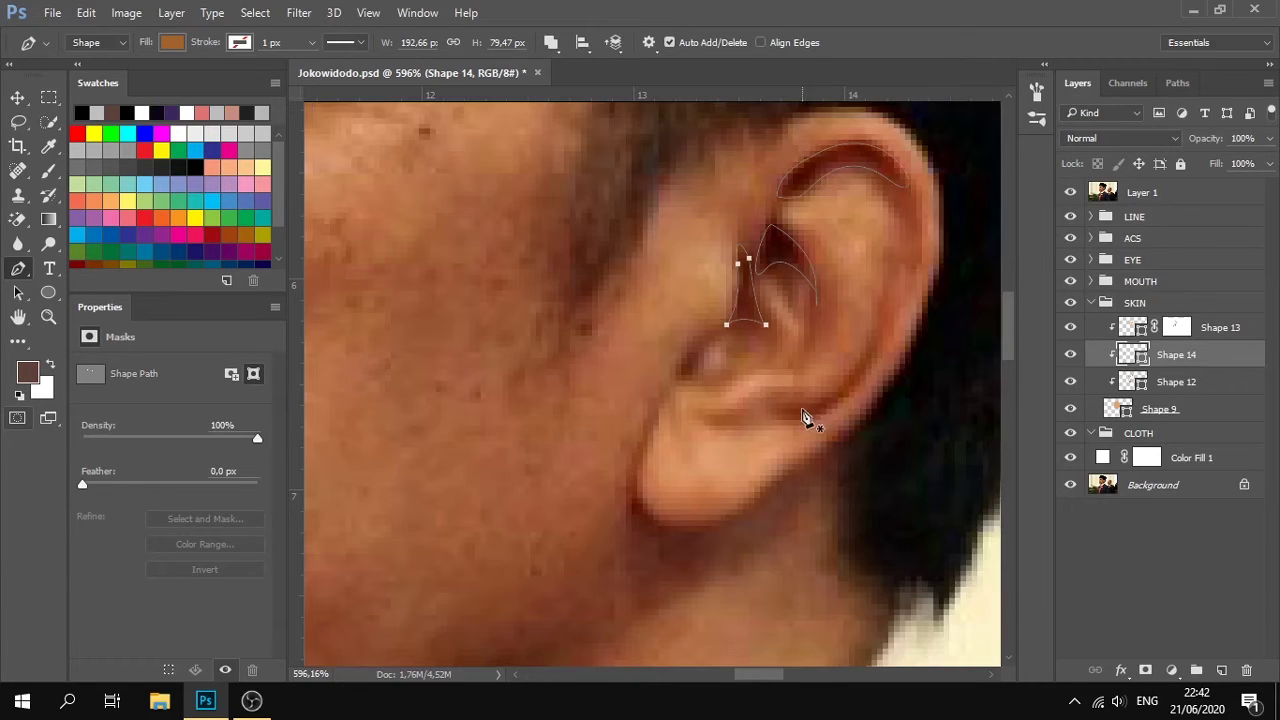
Trace a thin dark shadow along the lower curve of the ear's outer rim on Shape 14 and hide the reference photo.
click(804, 414)
drag(860, 370, 871, 338)
alt+click(860, 370)
drag(804, 414, 772, 420)
click(1071, 194)
click(1071, 194)
click(1142, 192)
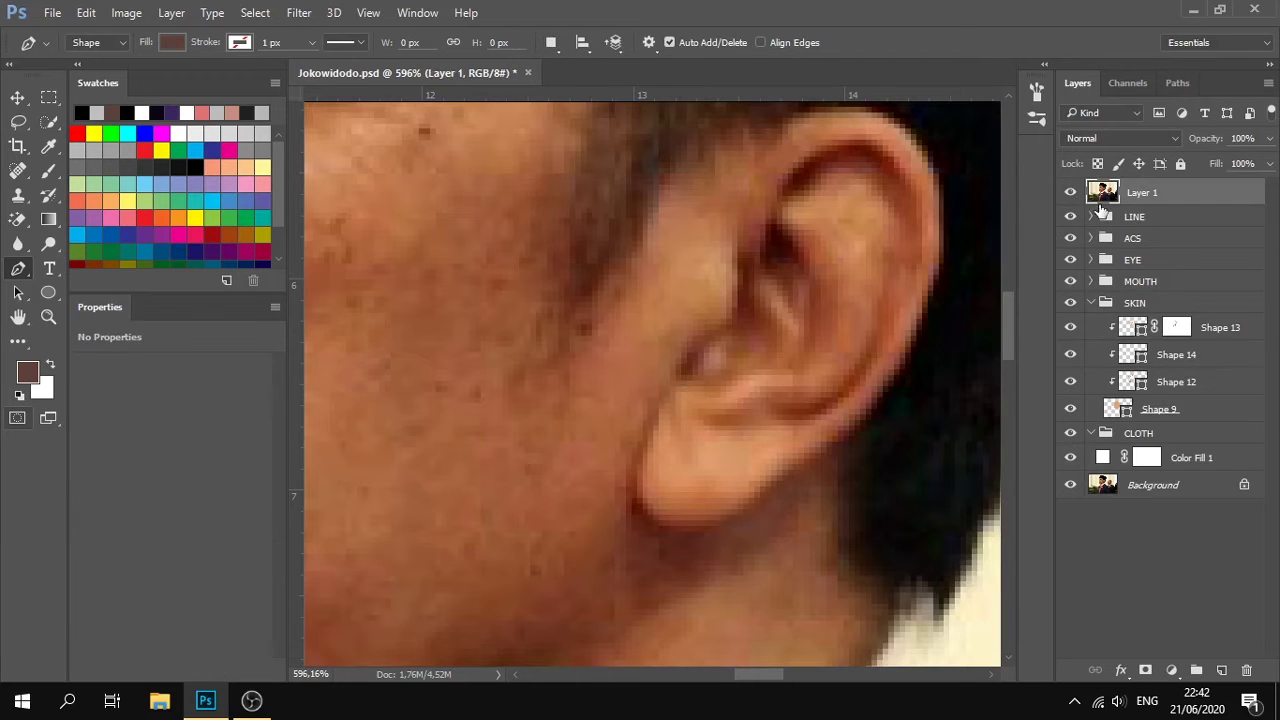
click(1070, 192)
Trace a curved mid-tone shadow along the front and underside of the earlobe on Shape 12.
click(1186, 367)
click(1133, 384)
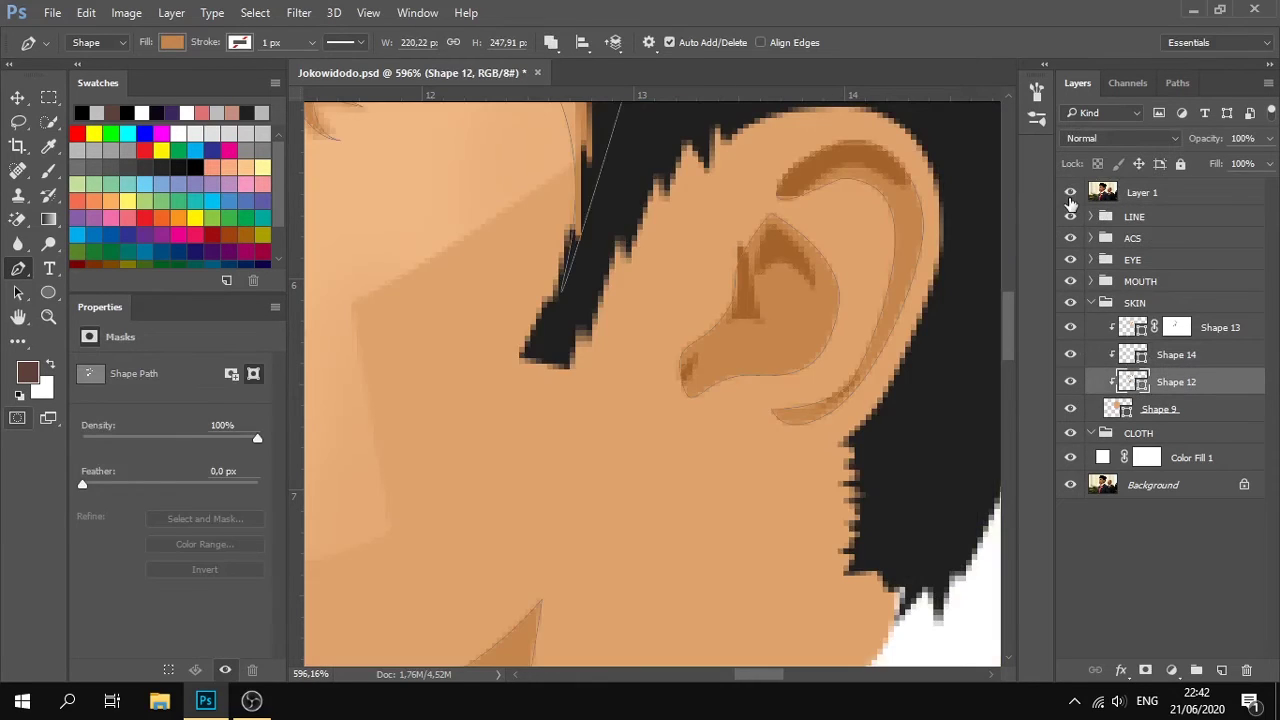
click(1070, 194)
click(664, 408)
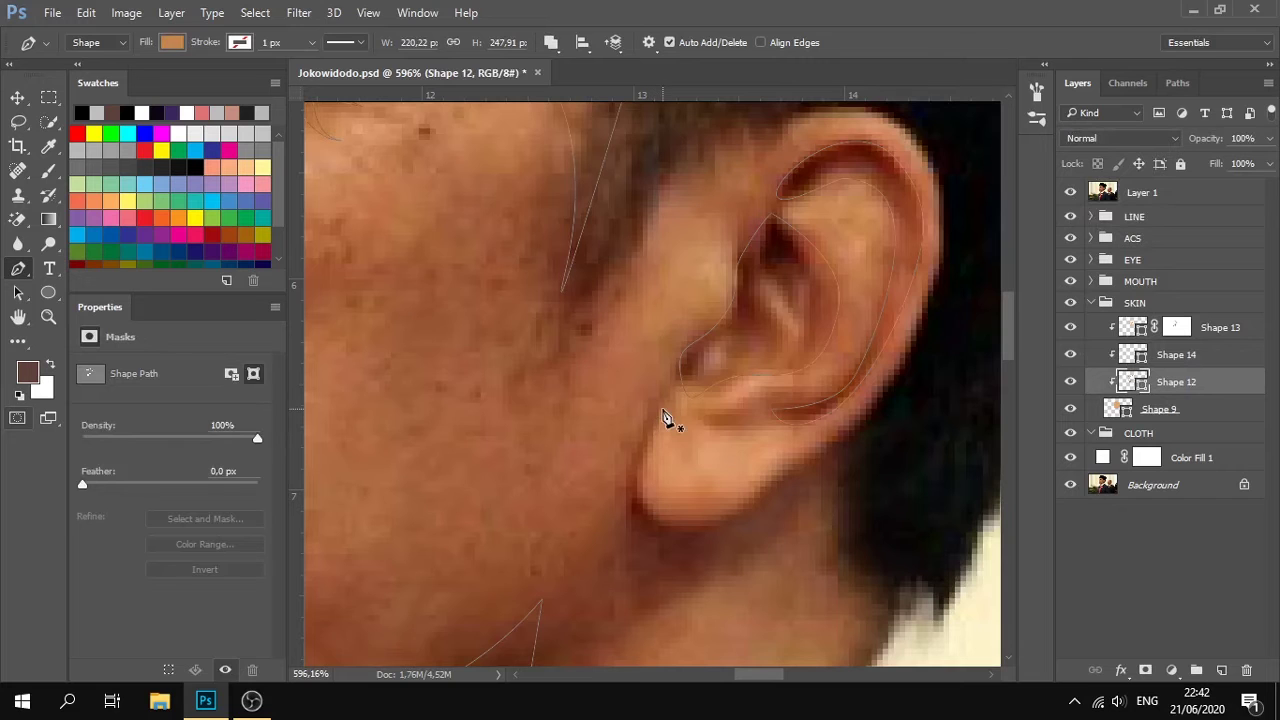
drag(654, 531, 606, 486)
click(1070, 192)
click(1132, 259)
scroll(794, 406, down, 5)
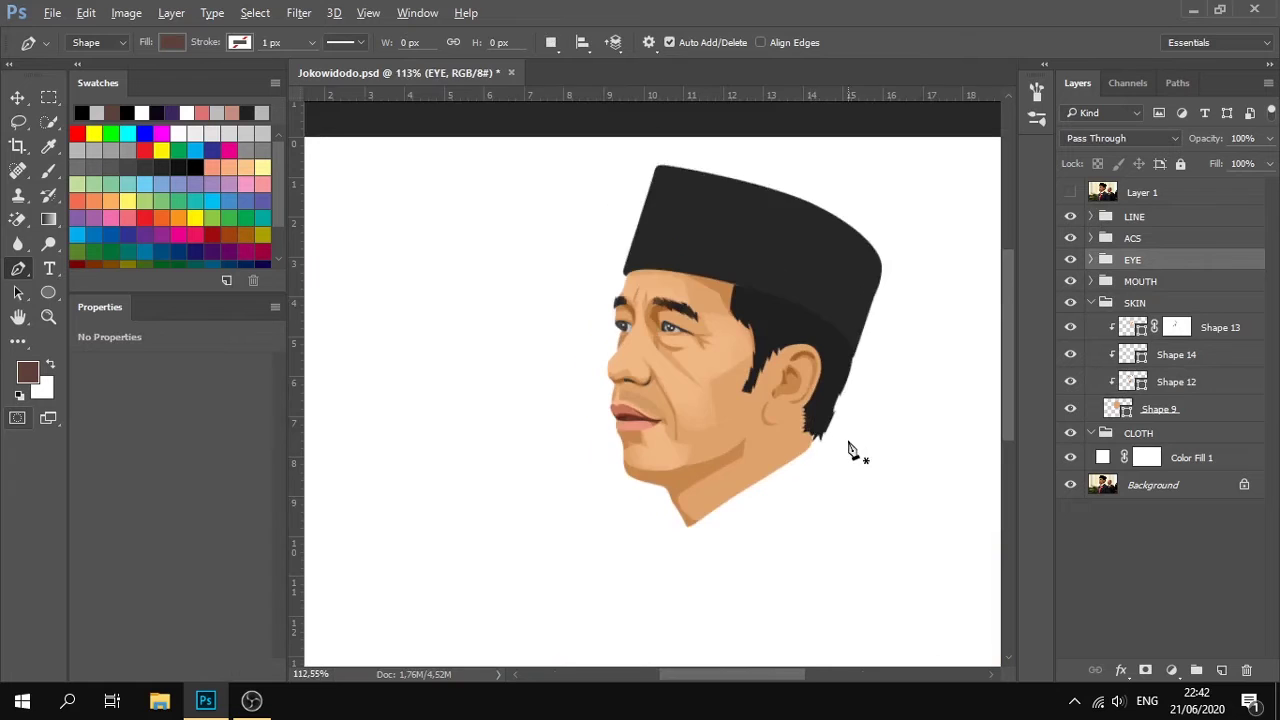
scroll(849, 449, up, 4)
scroll(768, 415, up, 1)
Trace a closed highlight over the earlobe and the fold beneath the ear canal on Shape 13, using the reference photo.
click(1071, 193)
click(1071, 193)
click(1070, 192)
click(1130, 331)
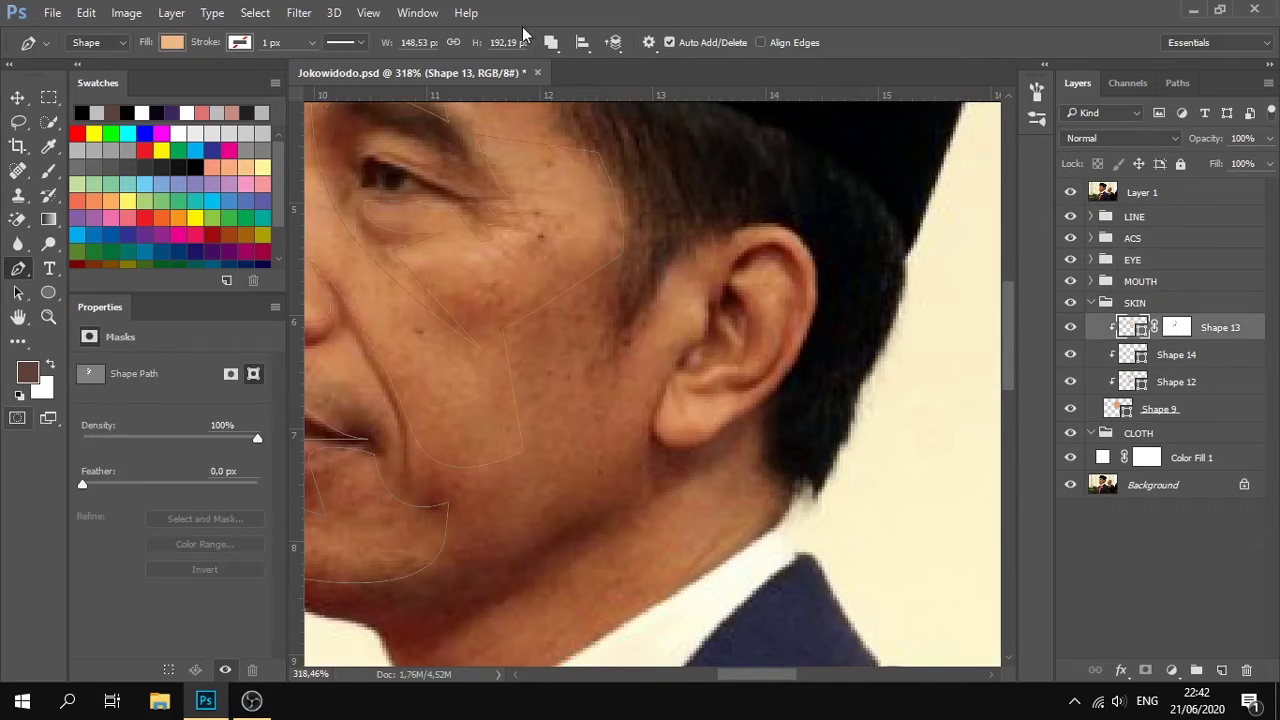
click(1071, 193)
click(1071, 193)
scroll(697, 387, up, 2)
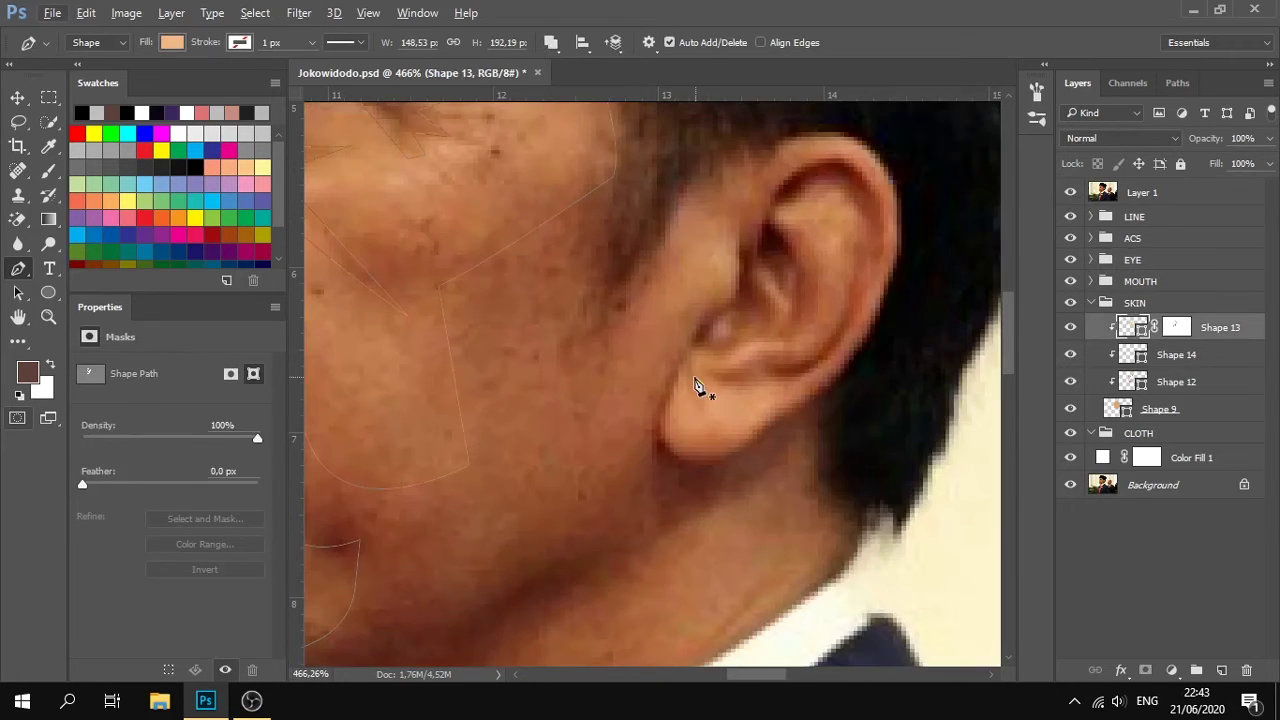
click(1071, 193)
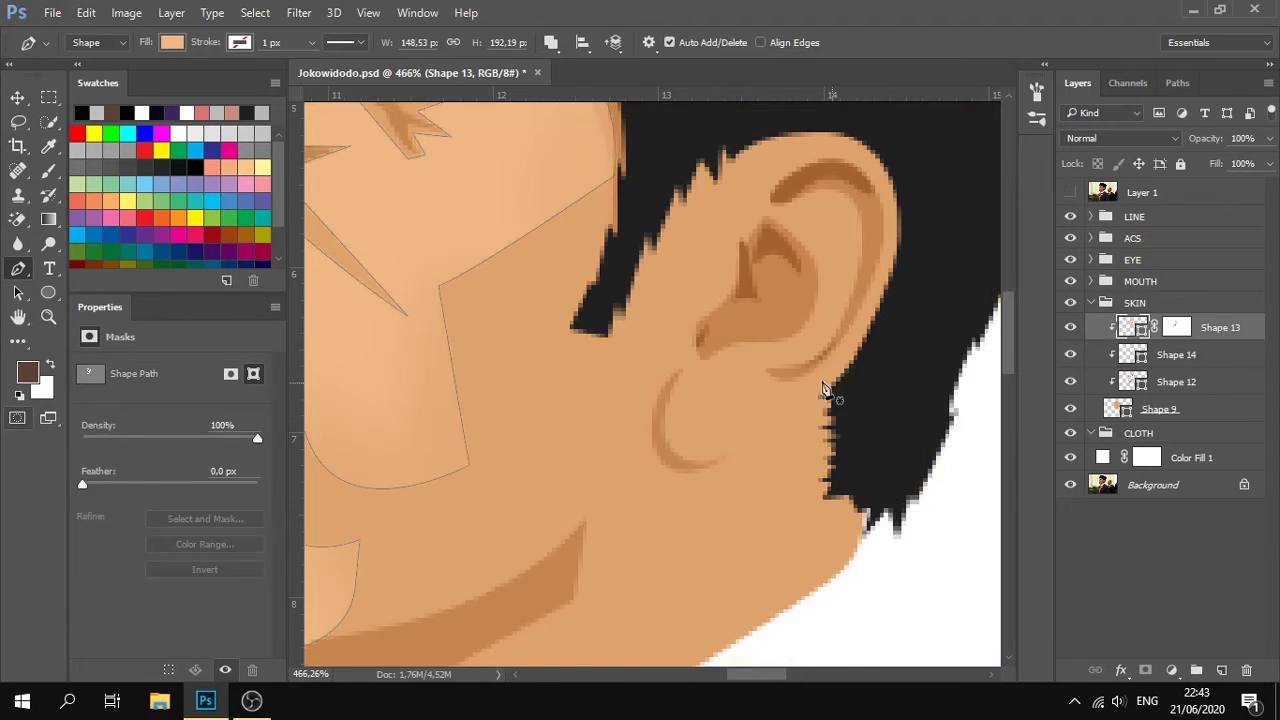
click(1071, 193)
click(683, 373)
click(691, 435)
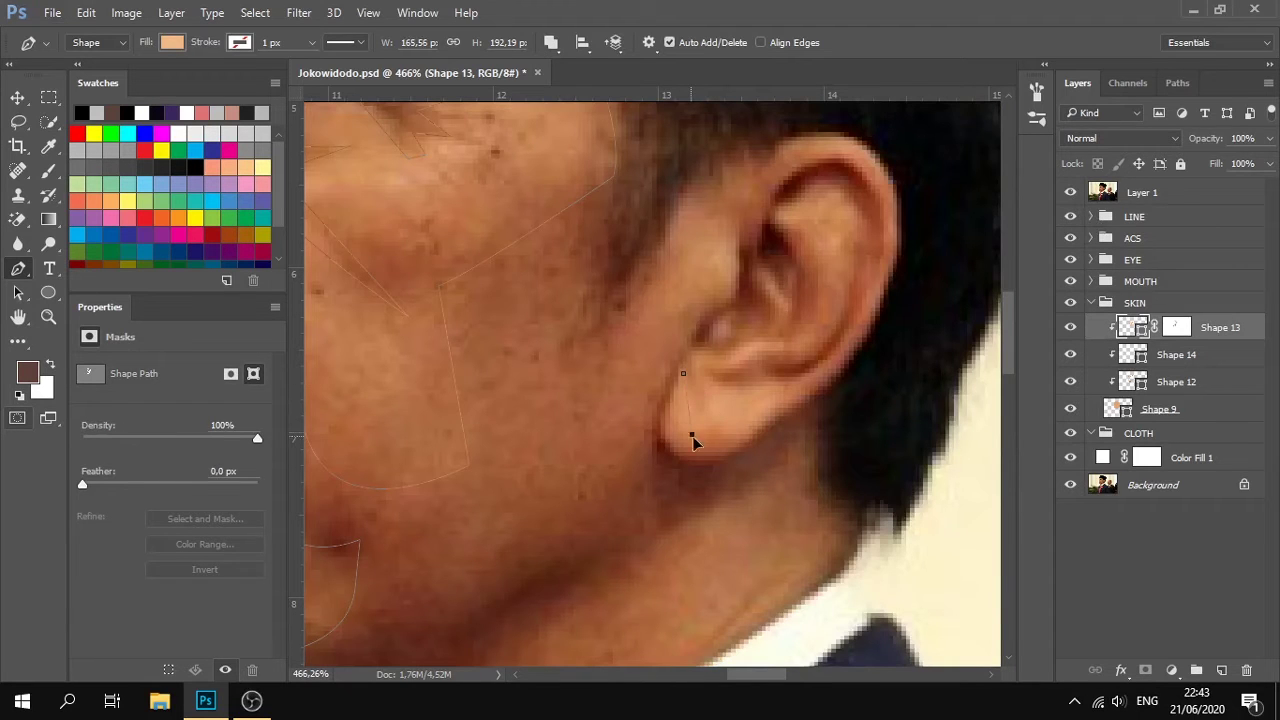
drag(753, 426, 710, 359)
click(705, 373)
click(697, 347)
click(1070, 192)
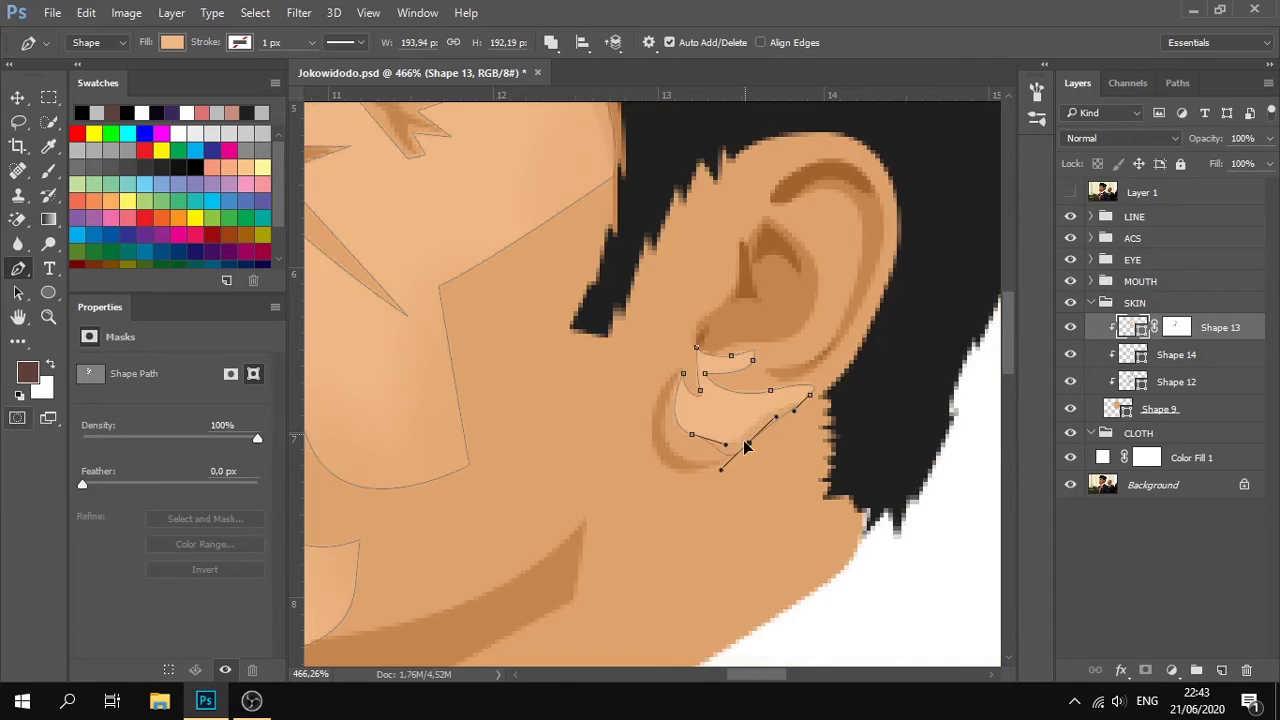
click(1187, 223)
scroll(788, 455, down, 6)
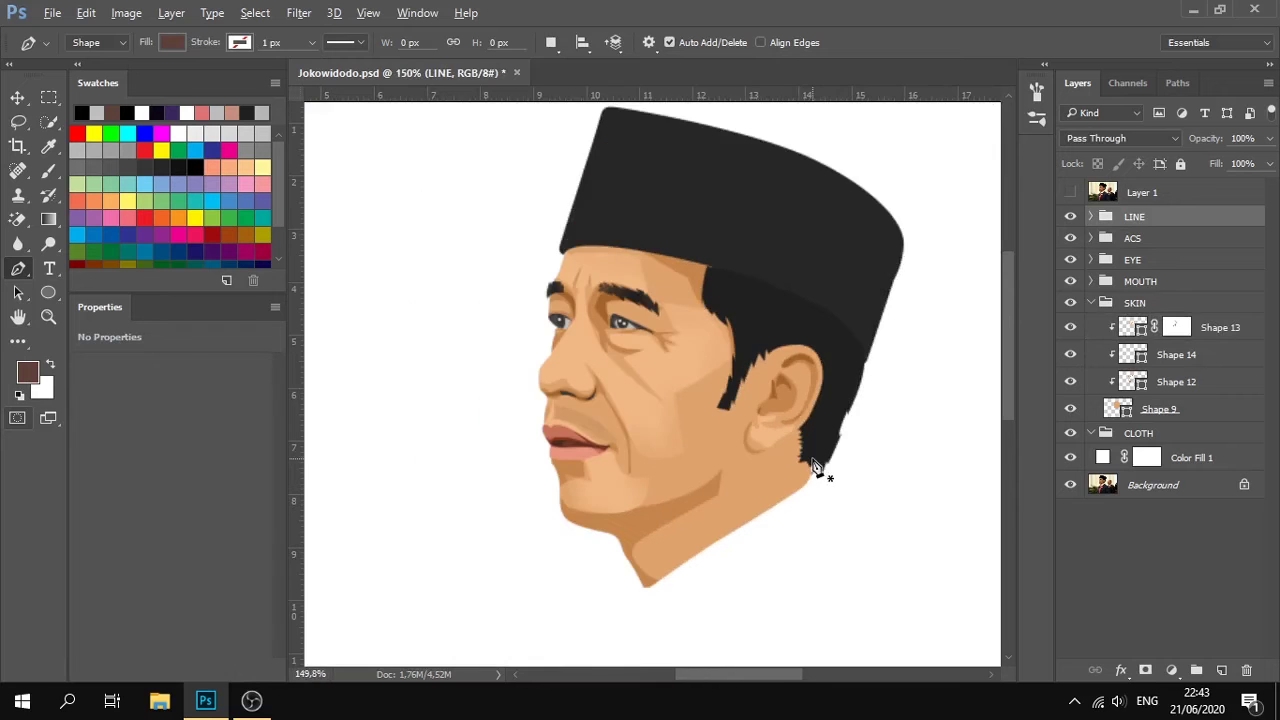
scroll(751, 404, down, 3)
scroll(750, 300, up, 7)
scroll(902, 416, down, 3)
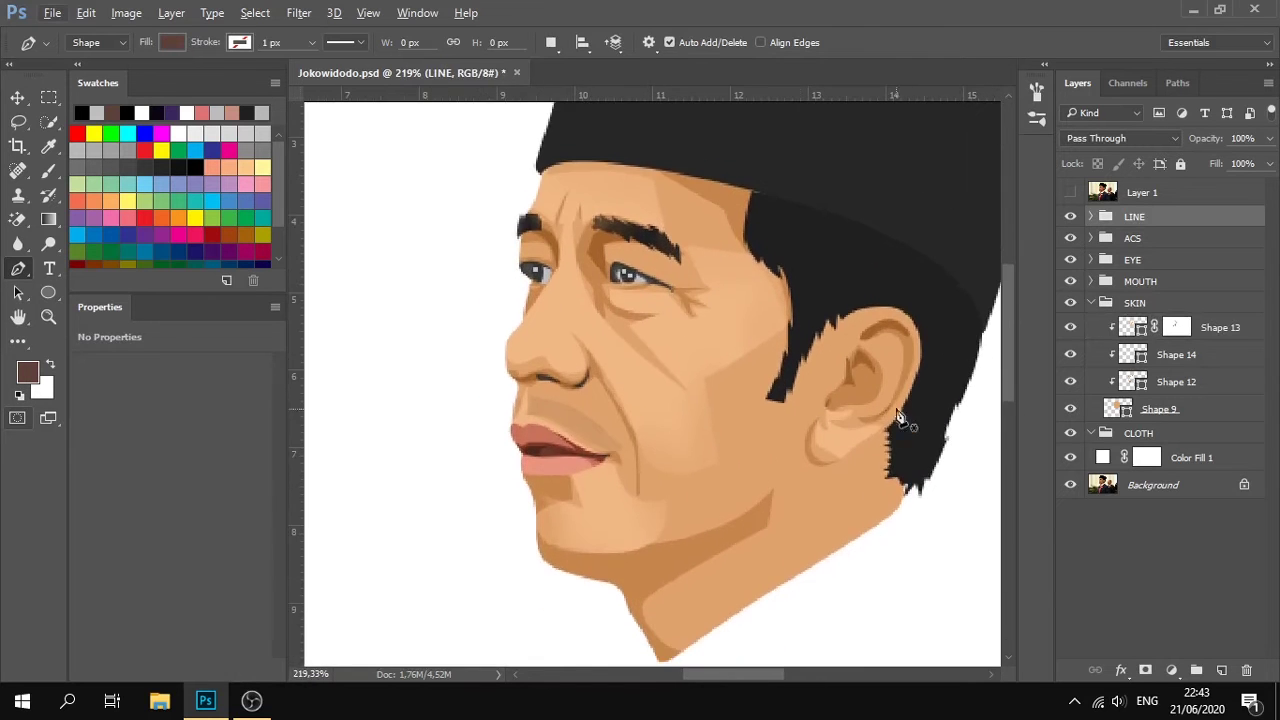
Trace a mid-tone neck shadow on Shape 12 running from the back of the jaw up beneath the ear.
click(1150, 355)
click(1205, 383)
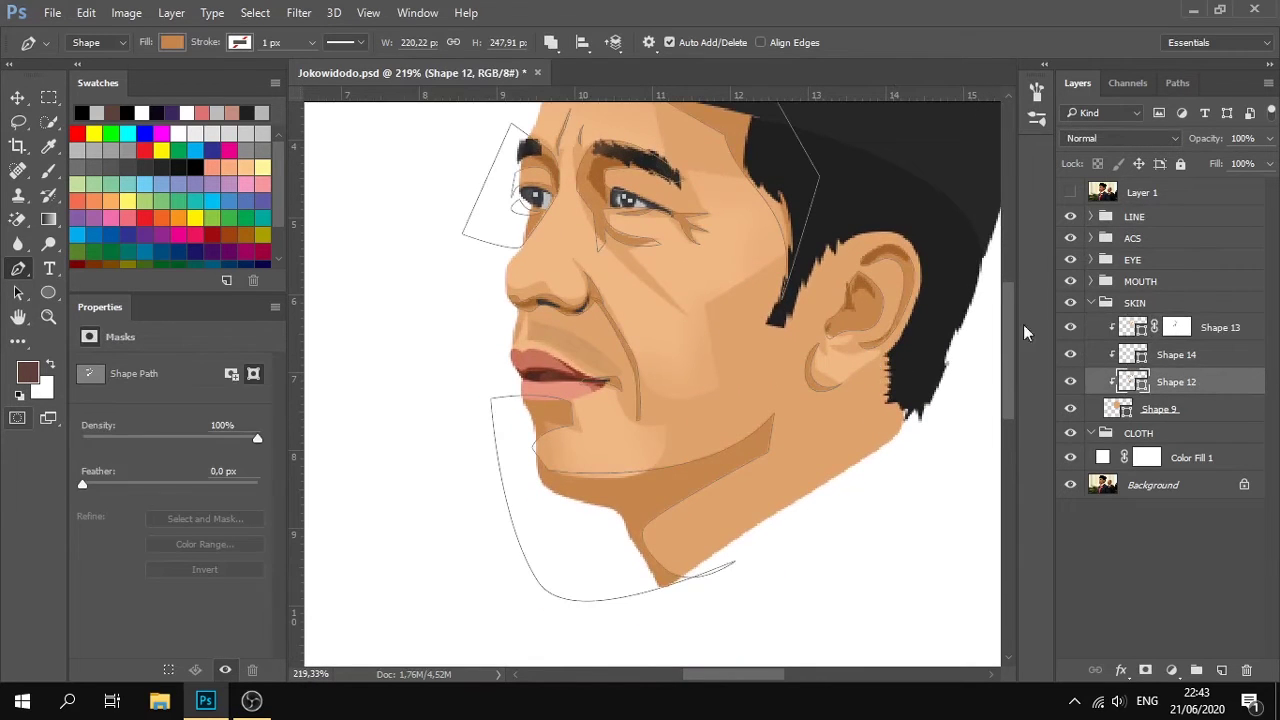
click(1070, 192)
click(1070, 192)
click(1070, 192)
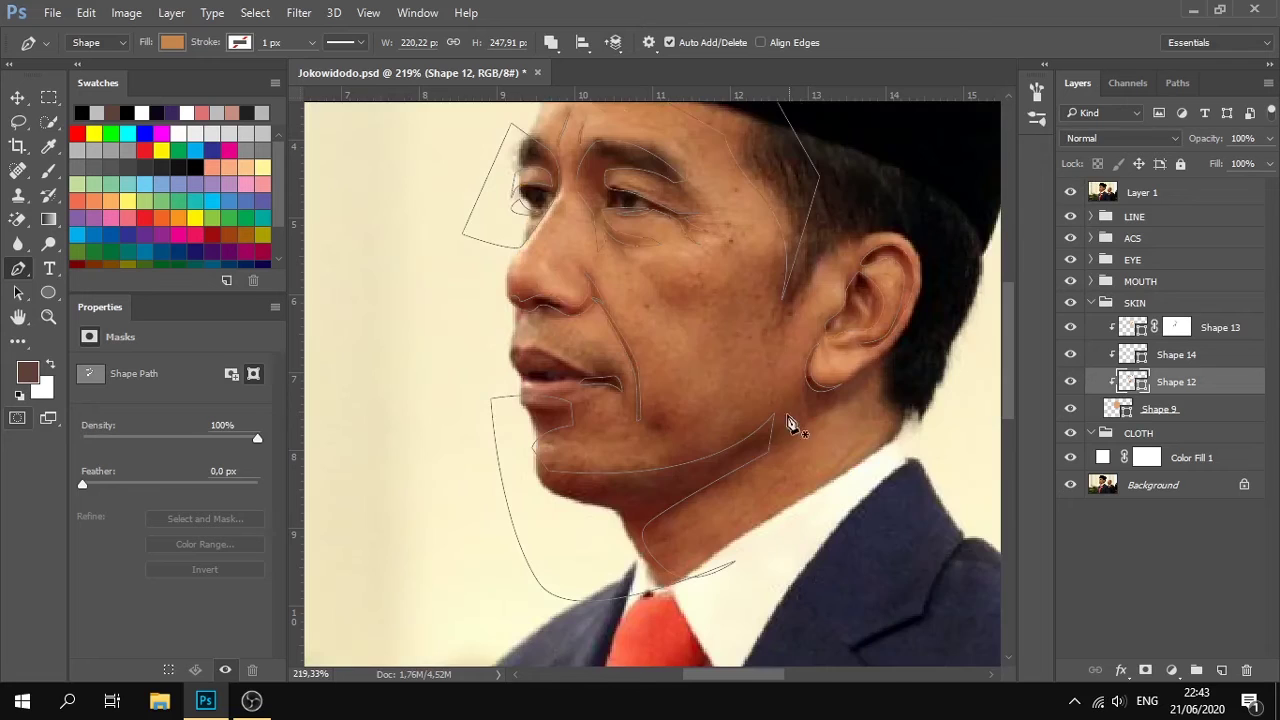
click(1070, 193)
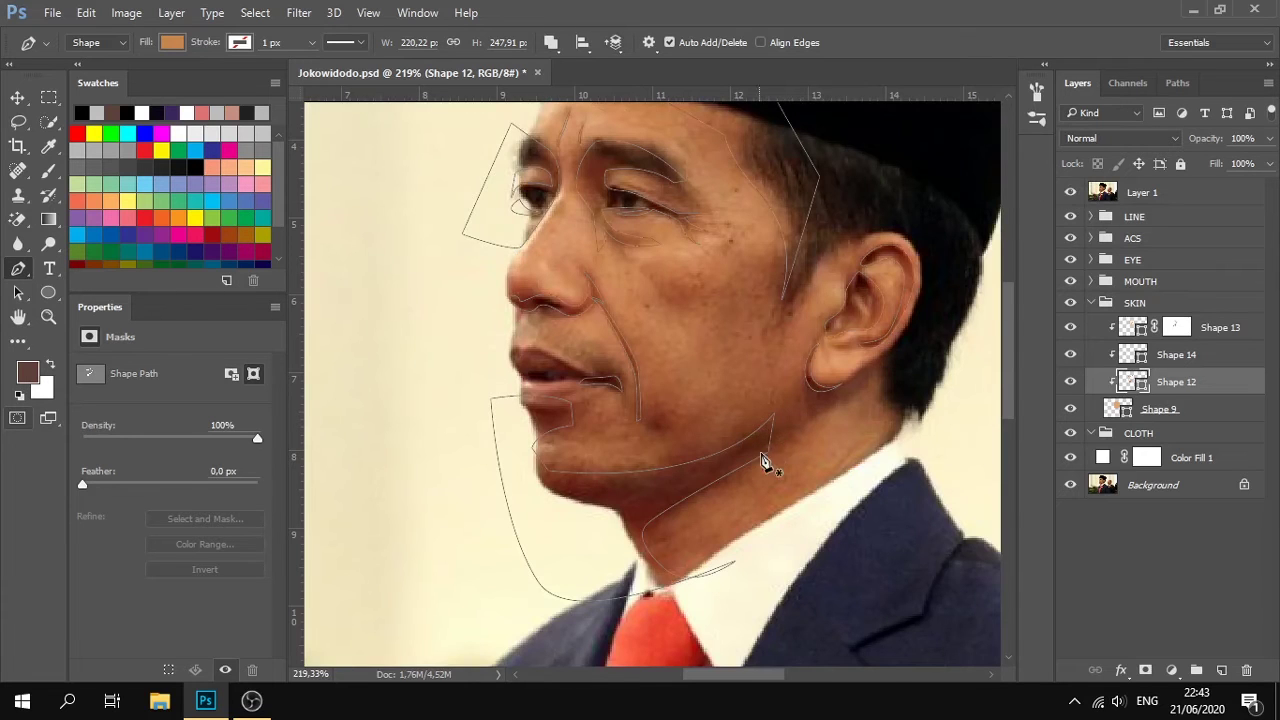
drag(840, 383, 858, 371)
click(892, 352)
click(887, 367)
click(762, 437)
click(1070, 192)
click(1188, 242)
scroll(816, 373, down, 10)
scroll(849, 415, up, 5)
Trace a closed mid-tone shadow on the neck along the rear hairline behind the ear on Shape 12.
click(1070, 192)
click(1070, 192)
click(1070, 192)
click(1070, 192)
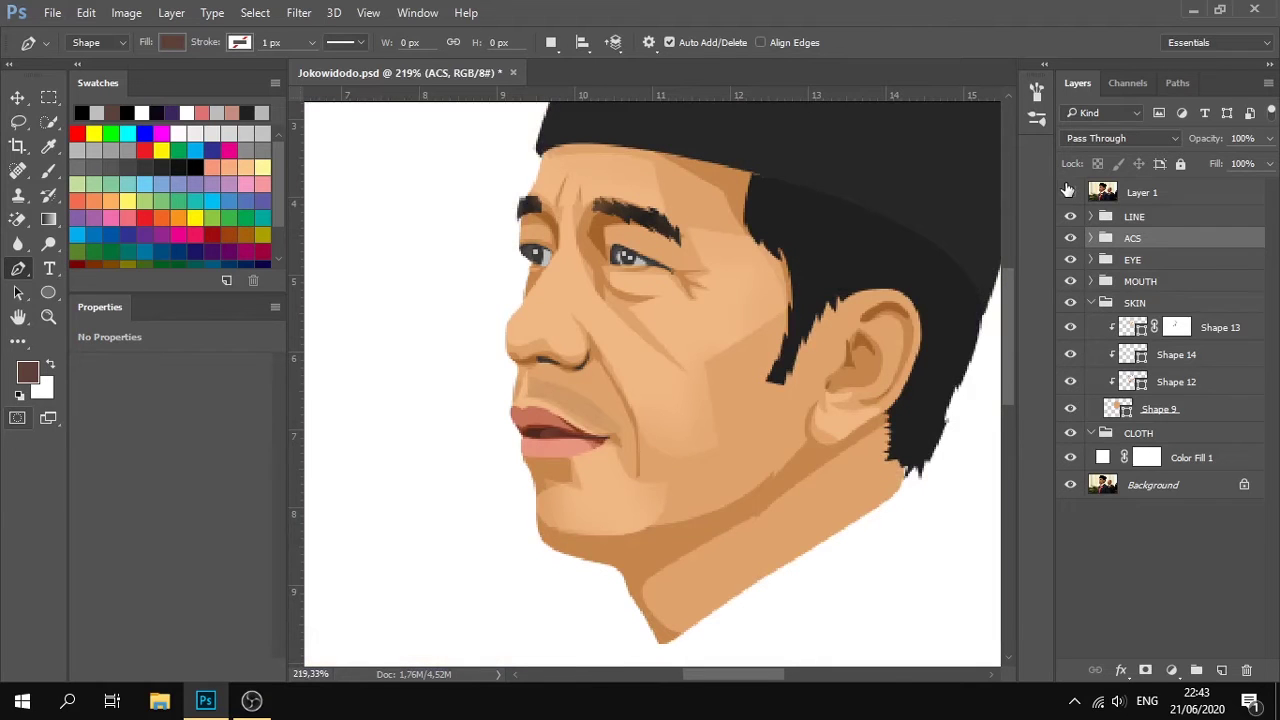
click(1133, 383)
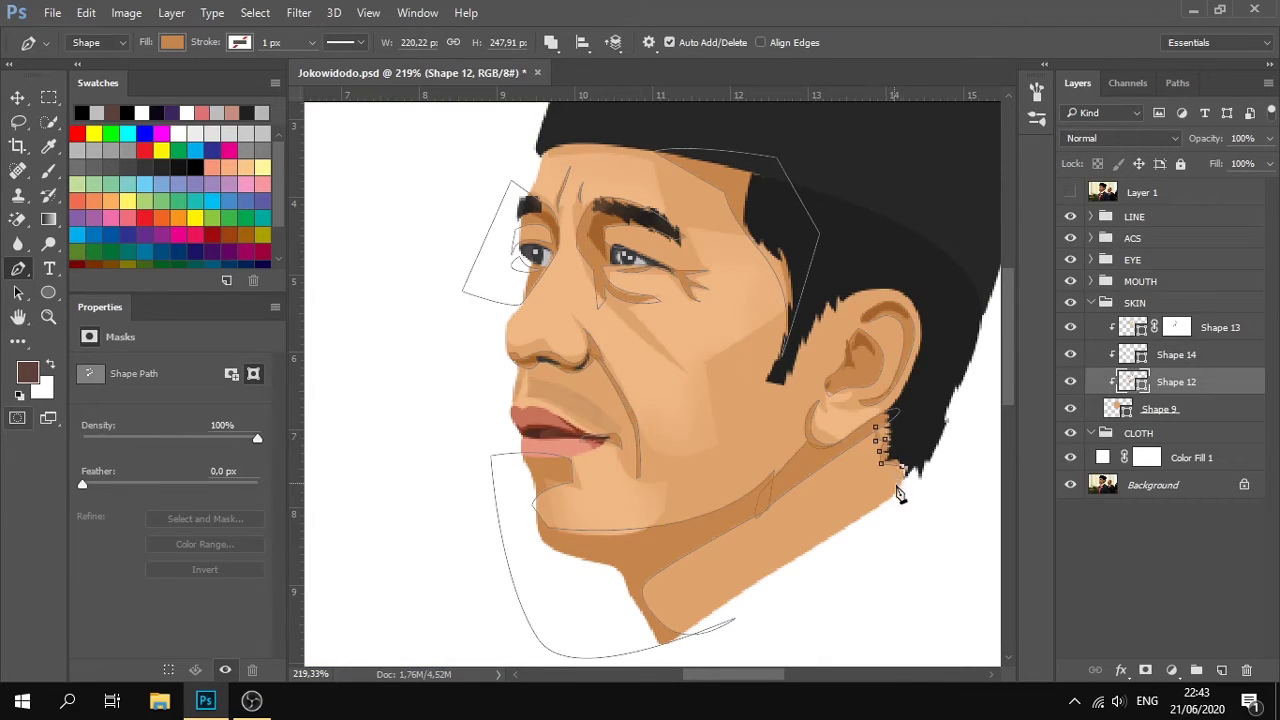
click(917, 514)
click(940, 383)
click(876, 427)
click(1182, 244)
scroll(833, 392, down, 5)
drag(777, 349, 731, 334)
scroll(694, 209, up, 3)
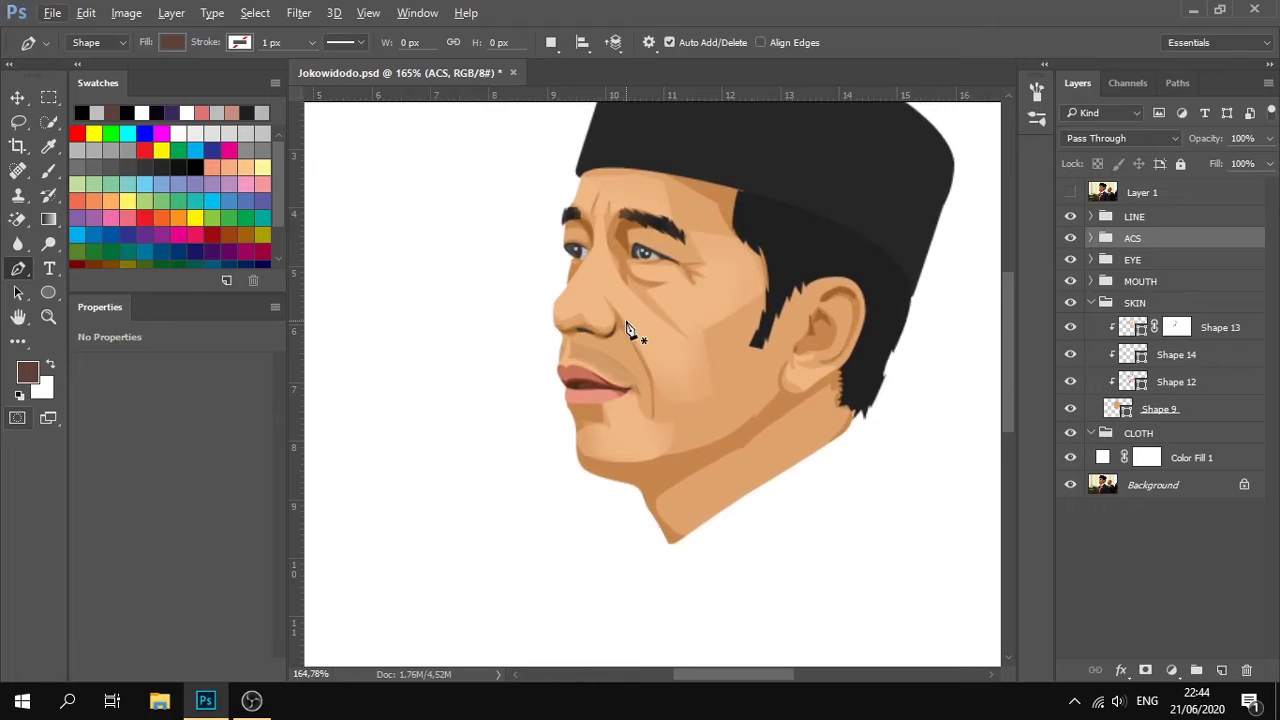
Collapse the SKIN group, select the CLOTH group, and show the reference photo over the suit area.
click(1064, 194)
click(1067, 195)
click(1134, 303)
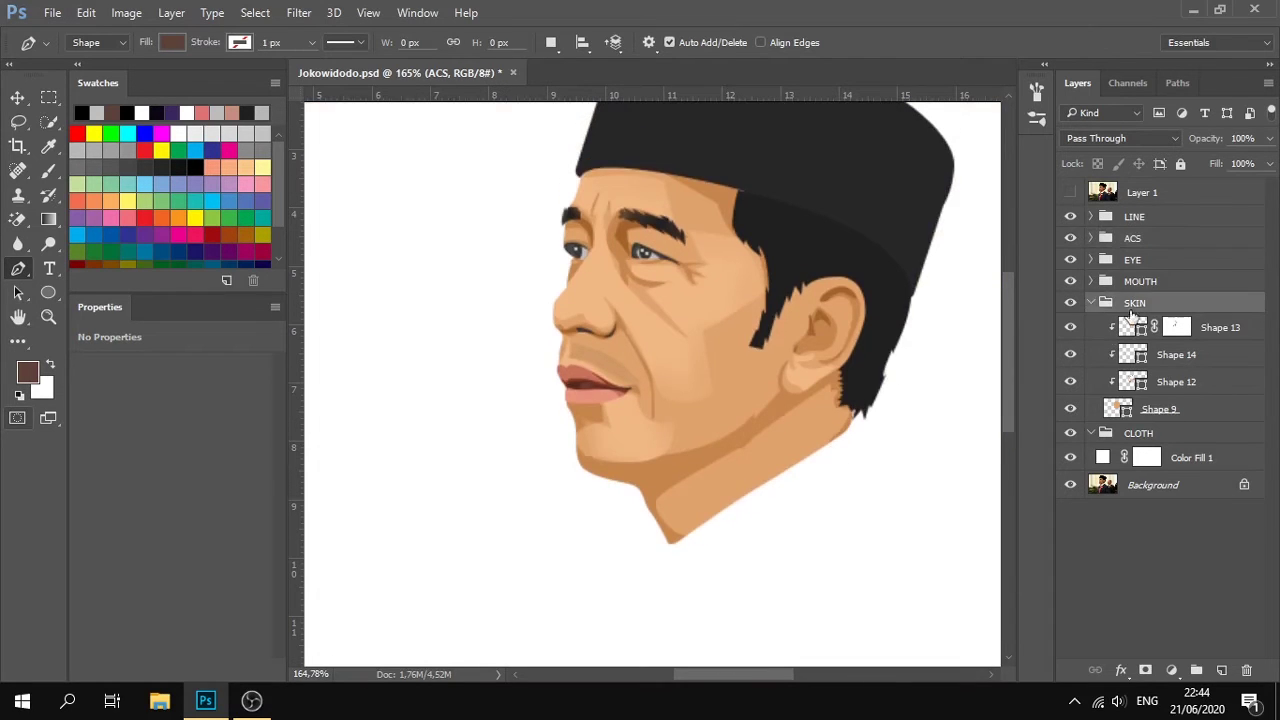
click(1140, 281)
click(1091, 303)
click(1140, 324)
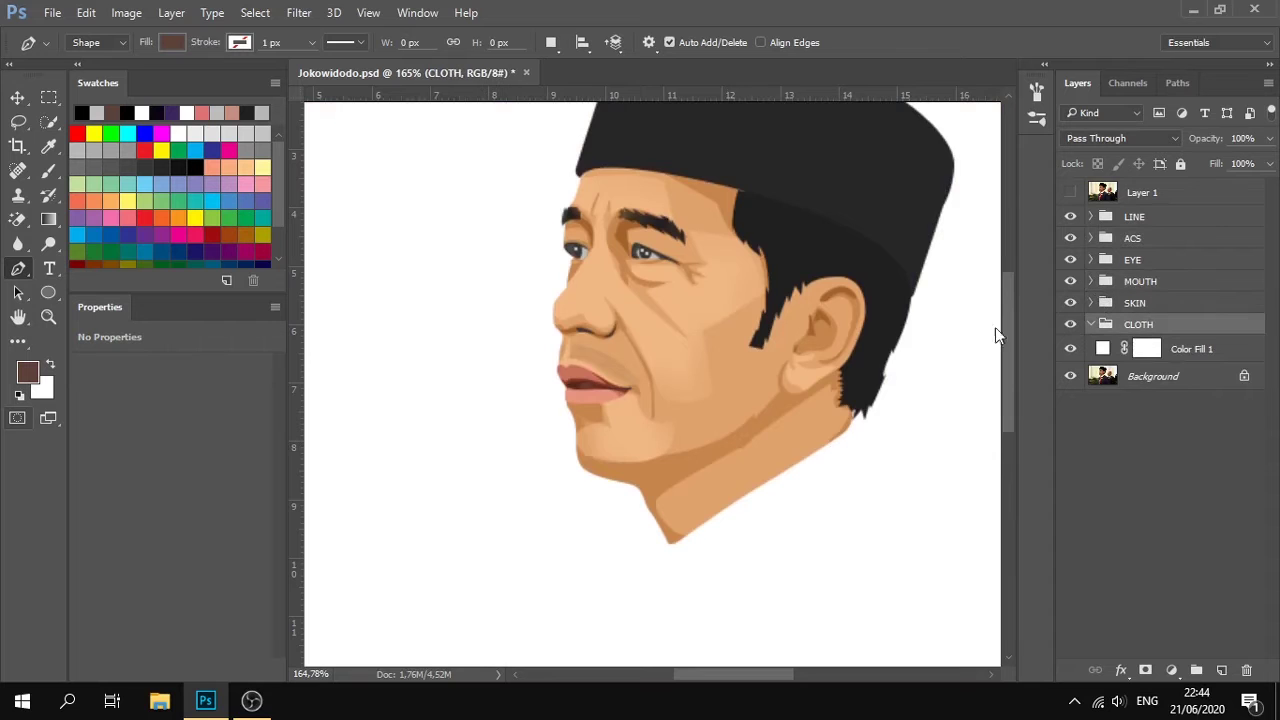
scroll(997, 330, down, 3)
click(1069, 194)
click(1069, 194)
click(1069, 194)
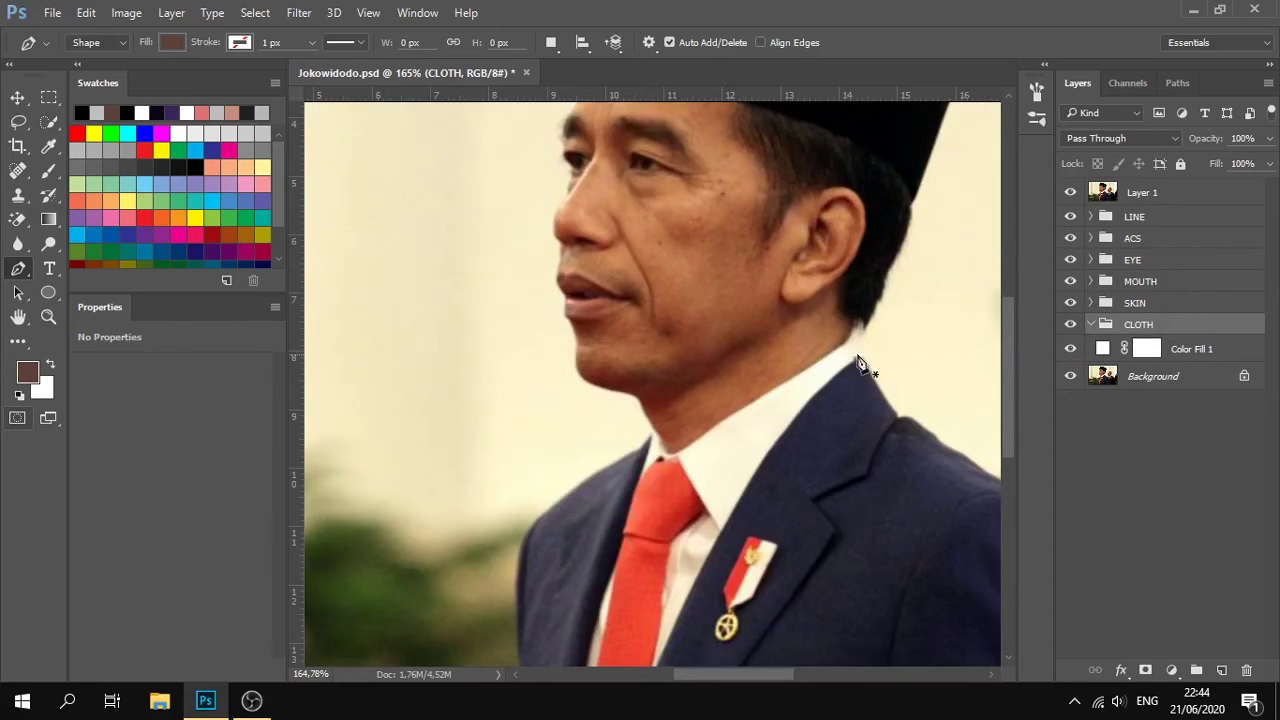
Trace the clothing silhouette in the CLOTH group from the back of the neck over the collar and rear shoulder down the sleeve.
alt+scroll(850, 341, up, 3)
click(855, 284)
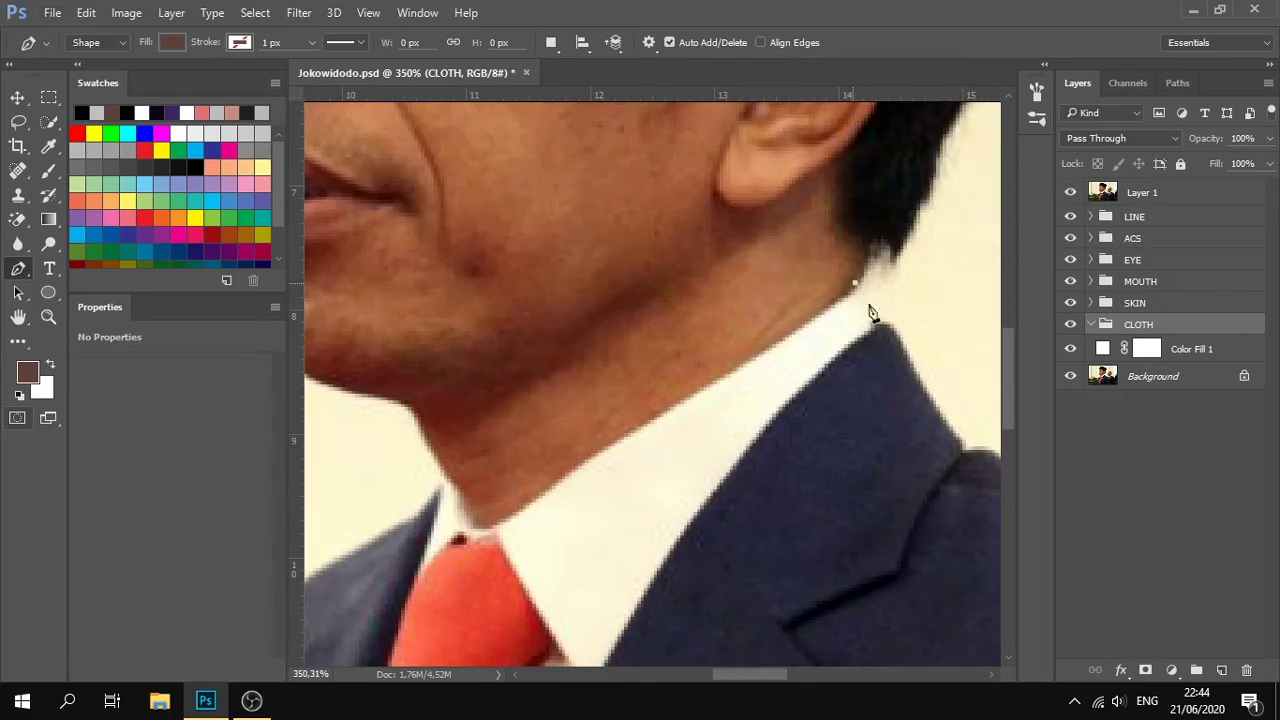
click(874, 316)
drag(887, 325, 899, 331)
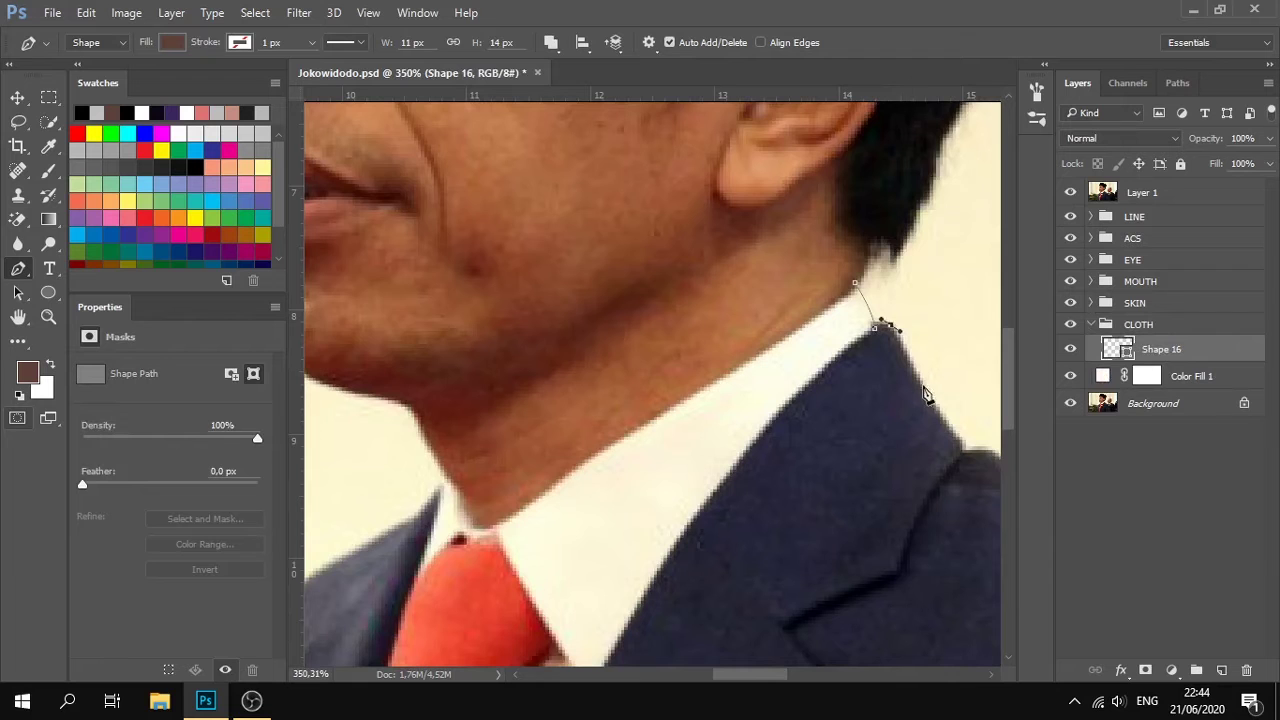
drag(967, 451, 997, 466)
drag(802, 386, 634, 346)
alt+click(800, 411)
drag(841, 421, 901, 443)
alt+scroll(863, 451, down, 4)
drag(925, 516, 931, 557)
scroll(928, 566, down, 1)
Complete the clothing silhouette along the canvas bottom and up the front shoulder, closing it behind the neck, and compare it with the photo.
alt+scroll(928, 577, down, 3)
click(826, 611)
click(535, 622)
drag(540, 540, 547, 509)
drag(547, 450, 565, 430)
alt+scroll(568, 436, up, 2)
alt+scroll(570, 445, up, 3)
drag(622, 400, 633, 388)
click(662, 357)
click(827, 294)
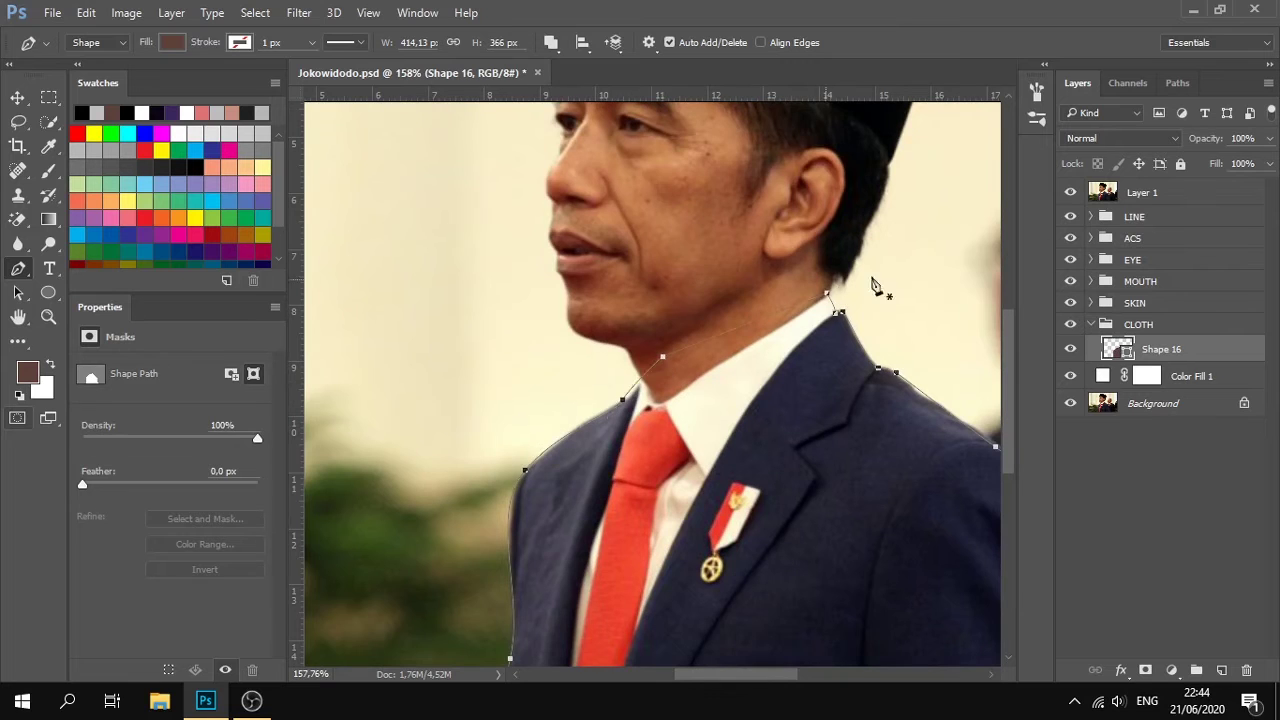
click(1071, 192)
alt+scroll(850, 460, down, 3)
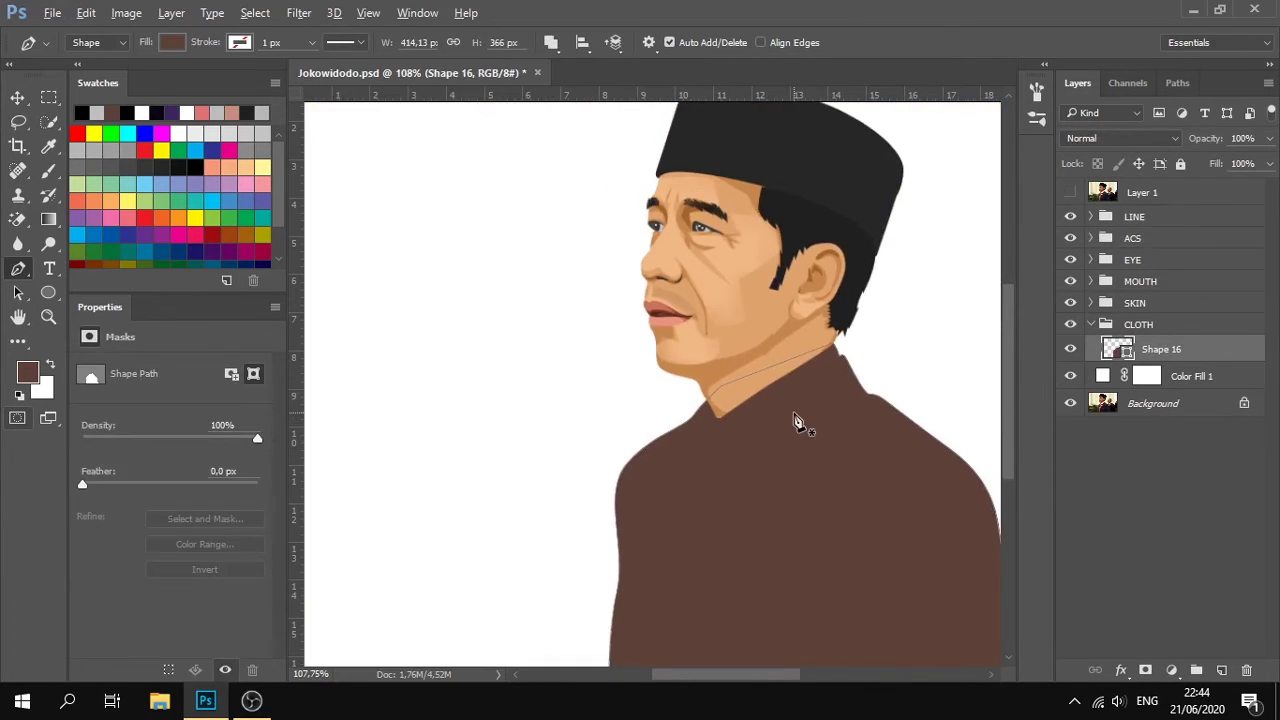
alt+scroll(797, 420, up, 2)
click(1071, 192)
click(1071, 192)
click(1071, 192)
Set the Pen tool to draw on a new layer and trace the shirt opening along the medal-side lapel down past the canvas bottom.
click(550, 42)
click(590, 60)
alt+scroll(880, 337, up, 2)
scroll(906, 349, down, 2)
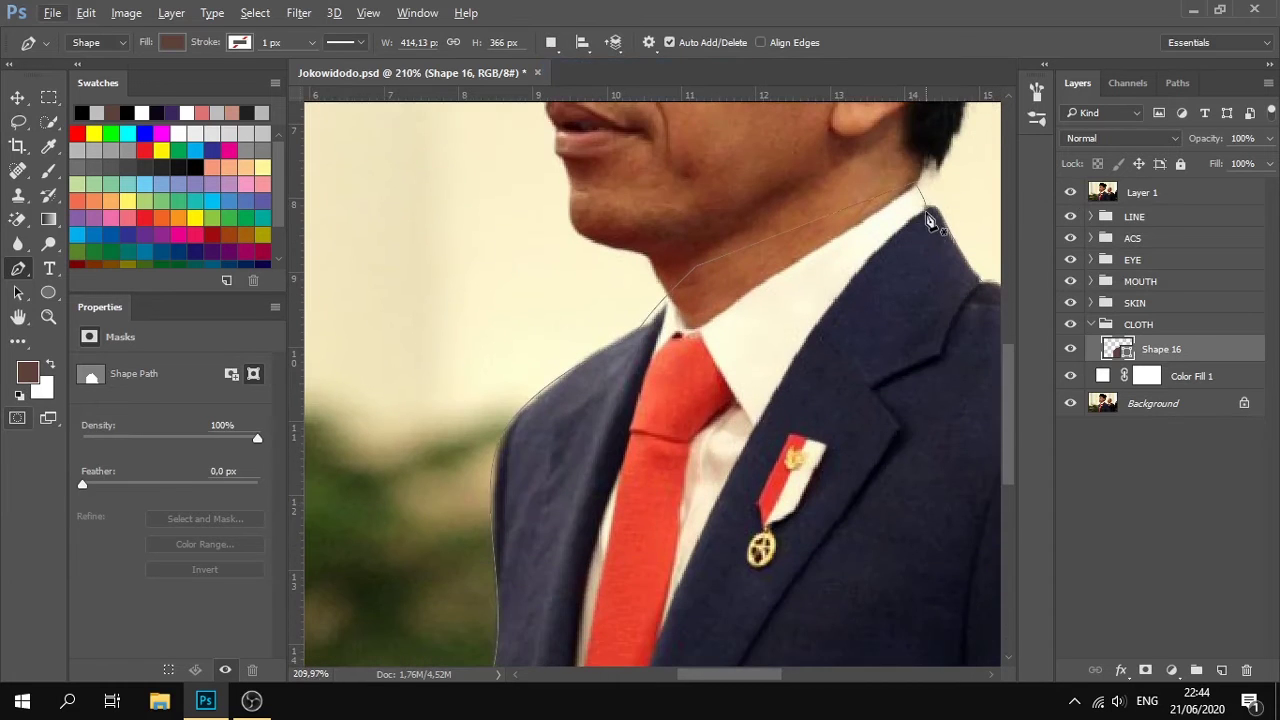
click(933, 197)
drag(816, 330, 762, 408)
ctrl+drag(934, 198, 927, 209)
scroll(800, 360, down, 1)
ctrl+drag(816, 287, 811, 285)
scroll(812, 290, down, 4)
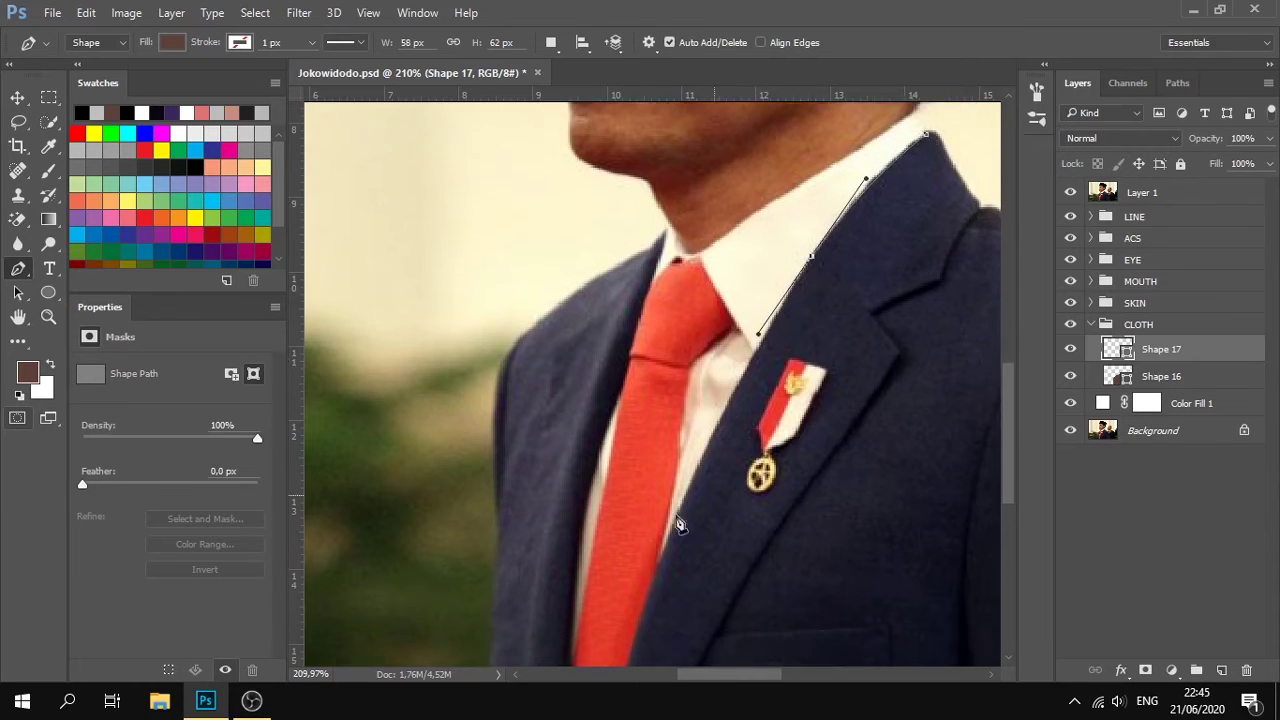
scroll(594, 645, down, 2)
drag(594, 632, 638, 428)
click(573, 632)
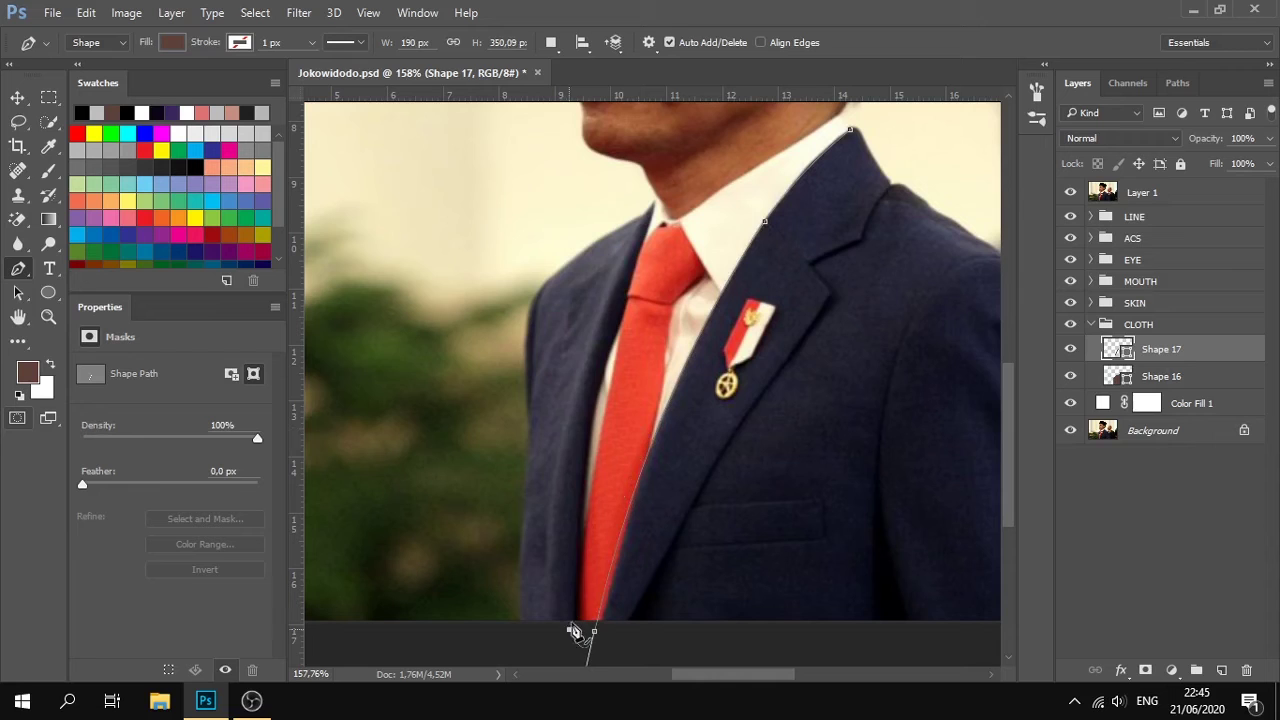
Trace the shirt opening's other edge up along the opposite lapel and close the shape across the neck behind the collar.
drag(583, 467, 584, 428)
drag(613, 344, 624, 313)
scroll(908, 200, up, 3)
drag(857, 155, 887, 172)
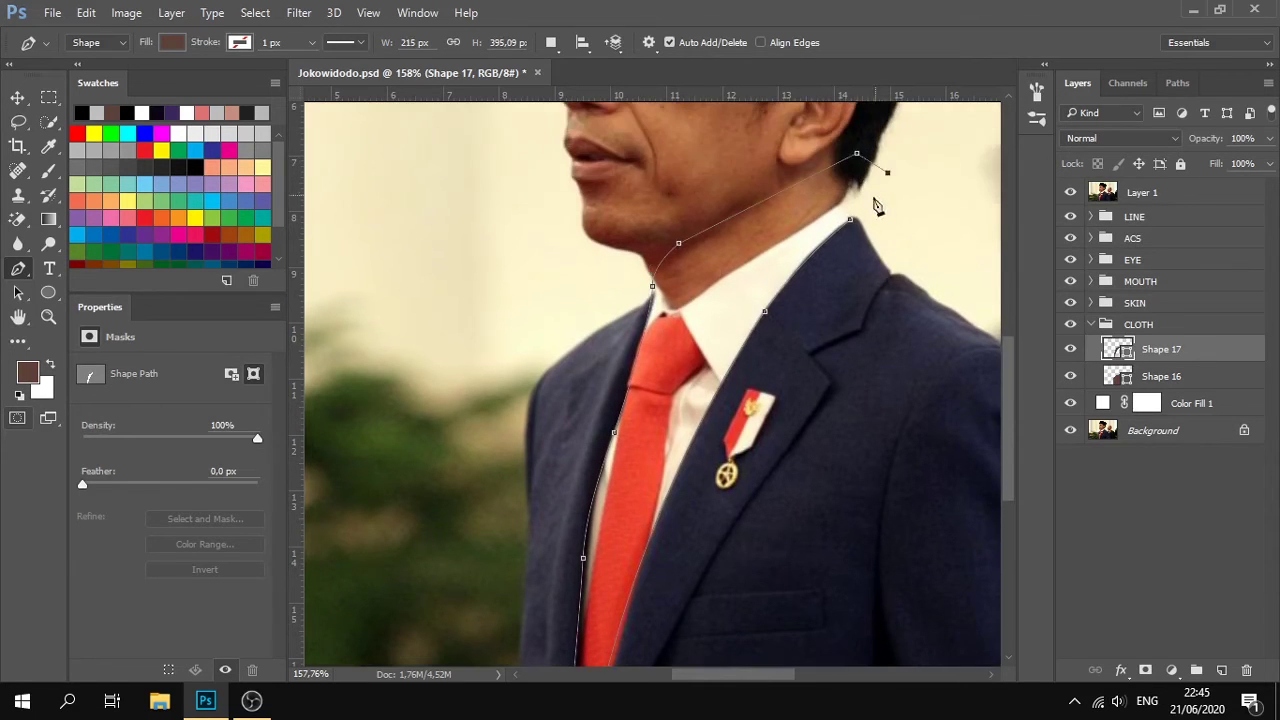
drag(850, 218, 885, 203)
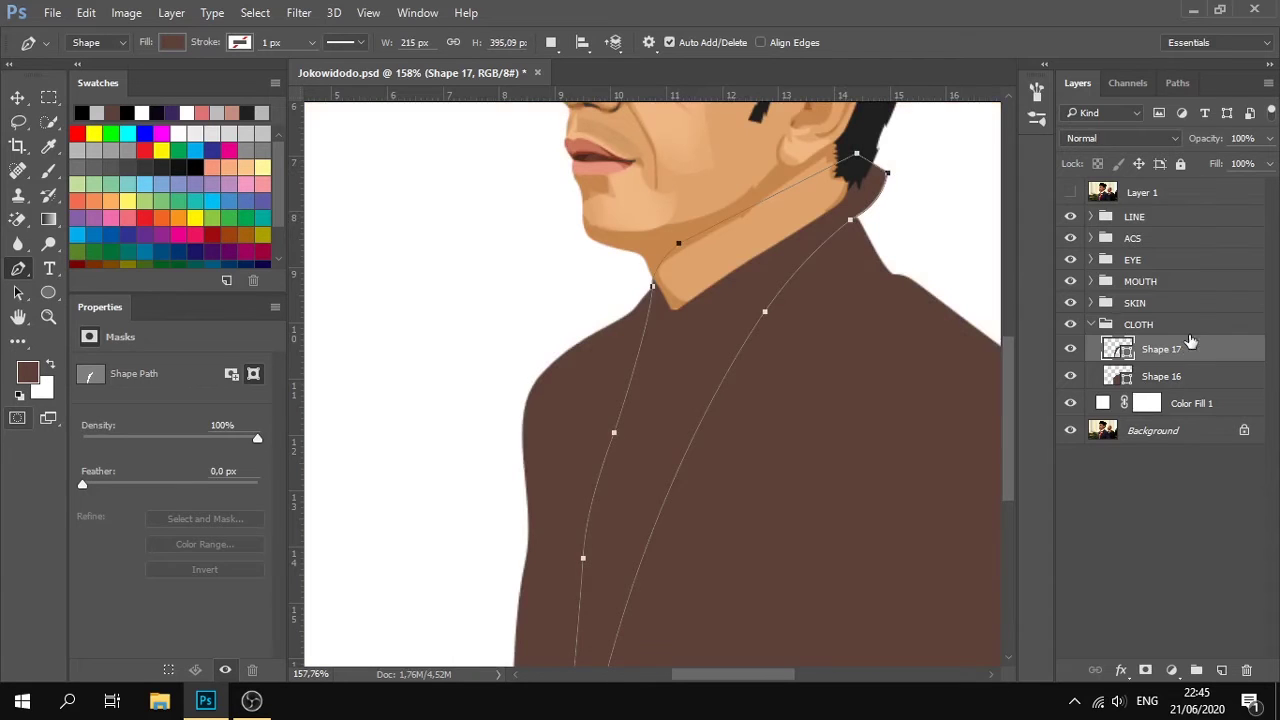
Clip the shirt shape, Shape 17, to the clothing silhouette and set its fill to light grey.
right_click(1190, 333)
right_click(1217, 330)
click(1219, 331)
right_click(1225, 356)
click(894, 424)
double_click(1131, 344)
drag(60, 250, 5, 270)
click(456, 203)
Set the fill of the clothing silhouette, Shape 16, to a dark navy blue.
double_click(1118, 376)
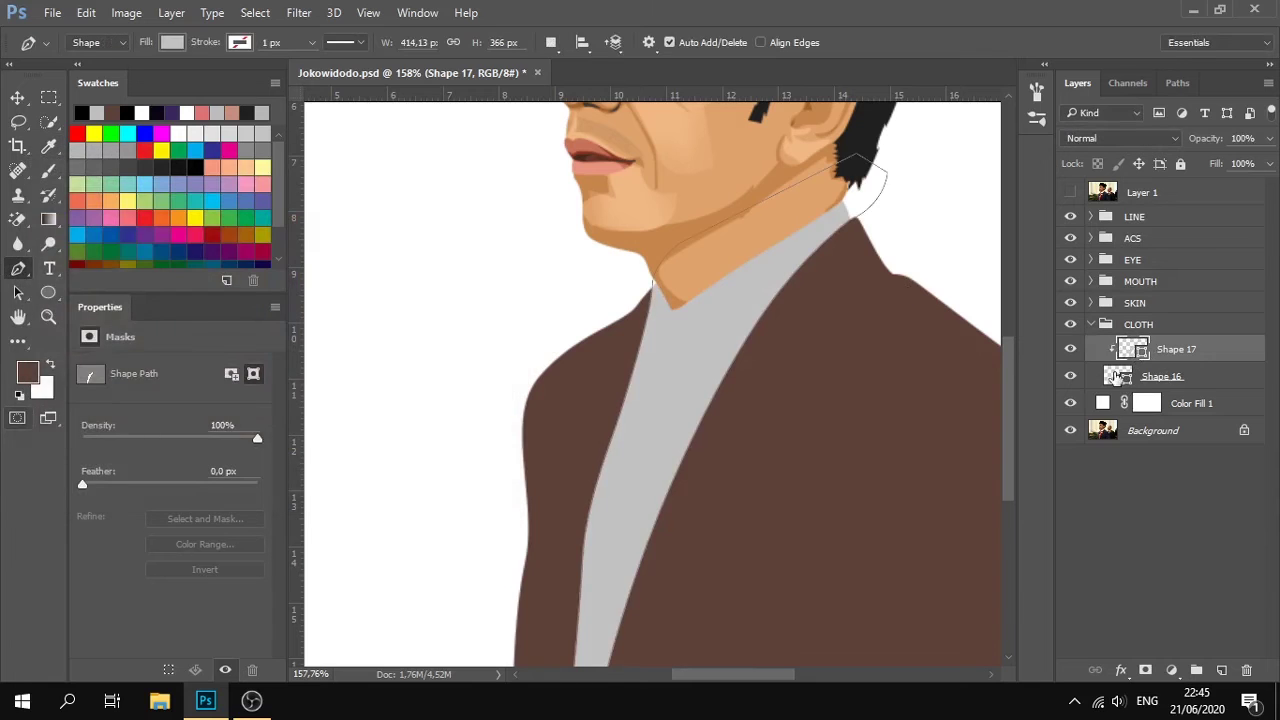
text(5c5c5c)
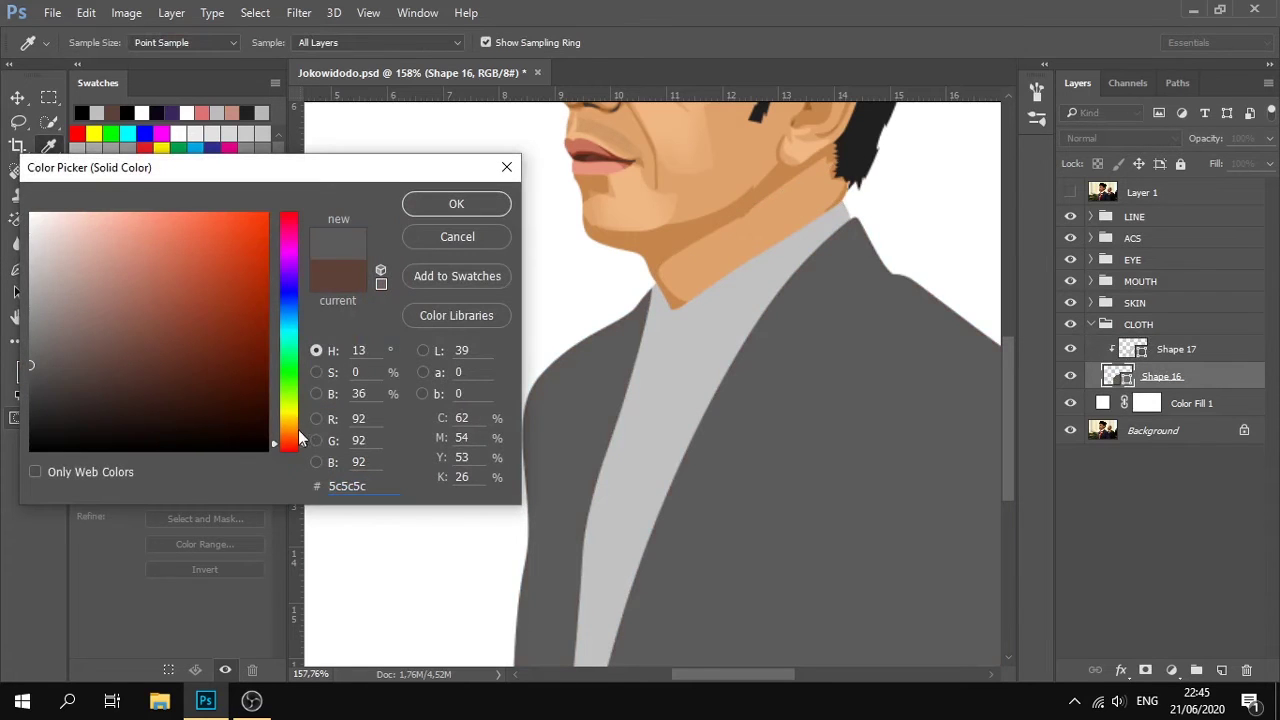
drag(298, 429, 295, 301)
mouse_move(97, 358)
mouse_down()
mouse_move(120, 352)
mouse_move(123, 367)
mouse_up()
click(168, 372)
click(142, 397)
click(482, 213)
Show the reference photo and start tracing the tie above Shape 17, from the knot's top around its medal-side edge.
click(1138, 324)
click(1070, 192)
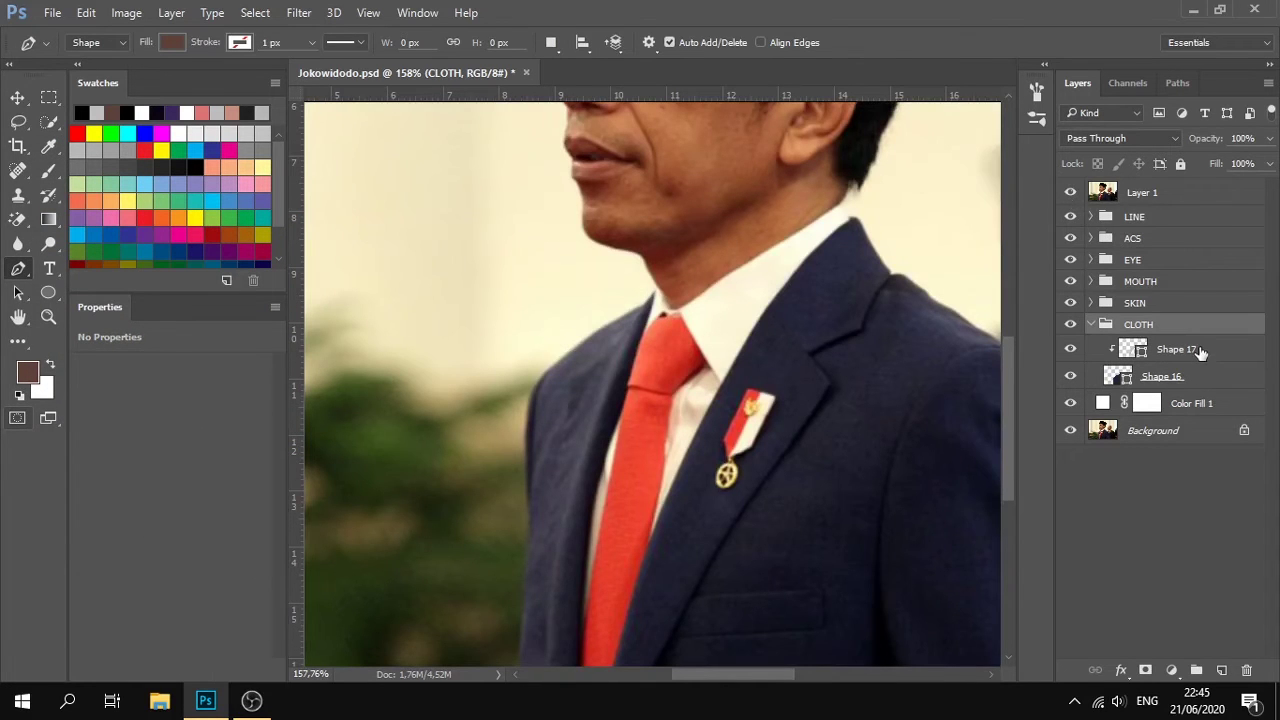
click(1197, 351)
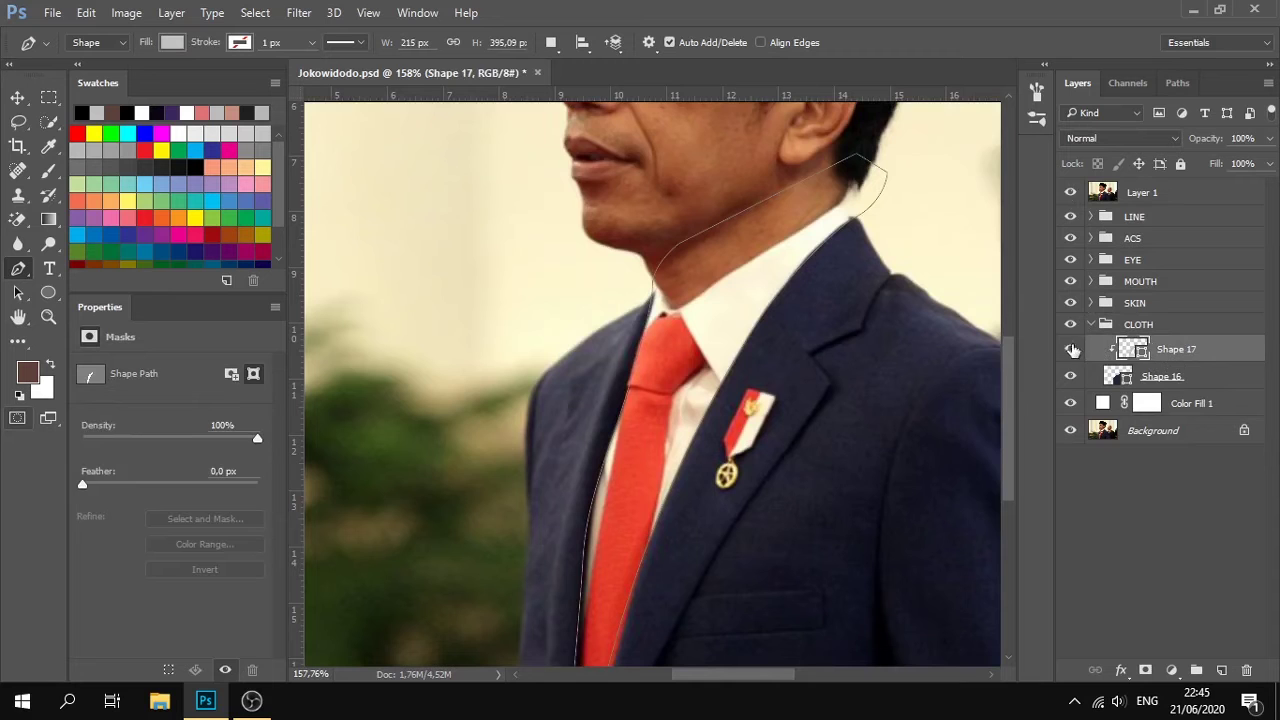
scroll(684, 408, down, 1)
scroll(675, 297, up, 2)
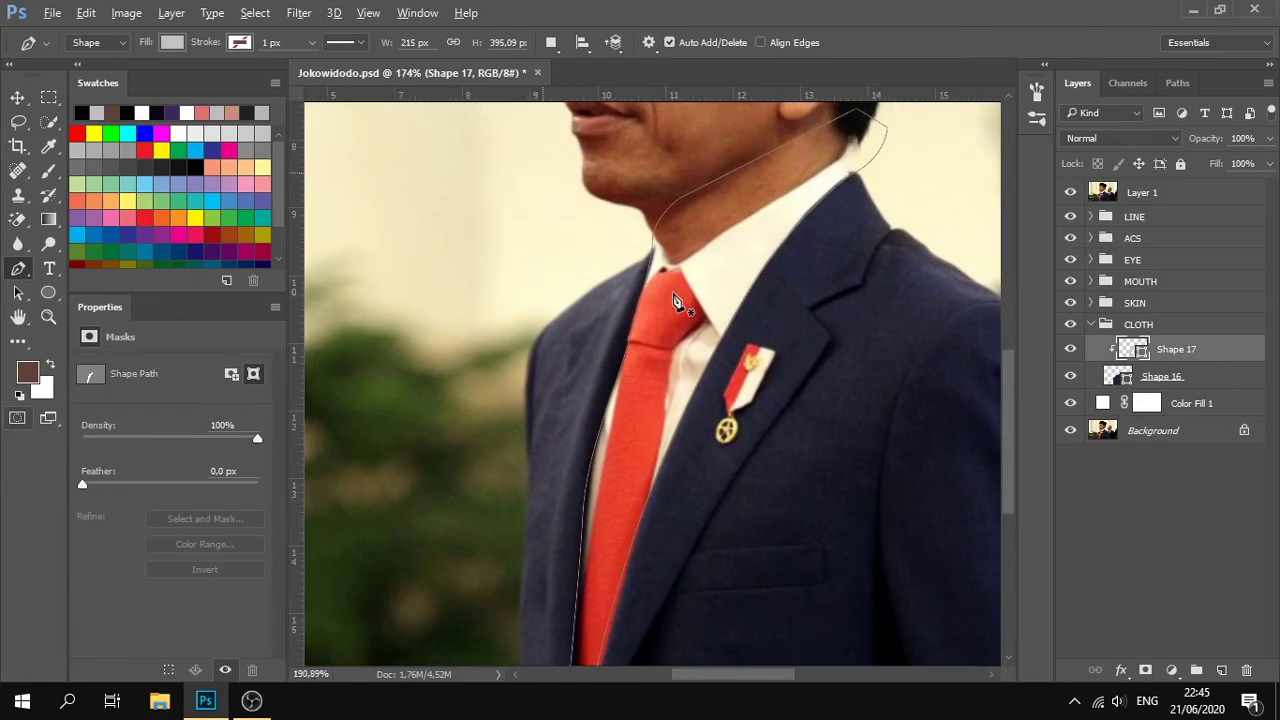
scroll(676, 300, up, 5)
click(696, 246)
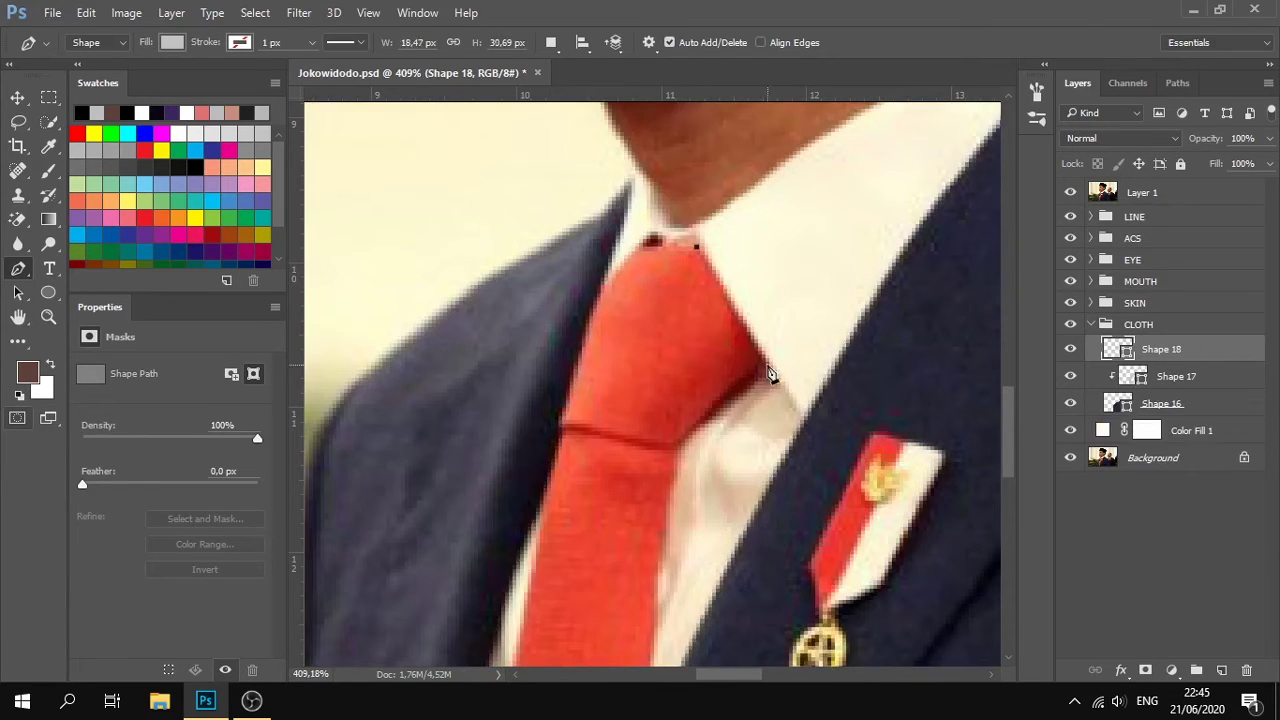
alt+click(766, 367)
drag(743, 393, 732, 401)
drag(681, 443, 667, 474)
Continue the tie outline down its medal-side edge and across below the canvas bottom.
scroll(662, 530, down, 5)
drag(660, 530, 657, 574)
scroll(664, 550, down, 3)
drag(636, 497, 630, 522)
scroll(623, 530, down, 3)
click(589, 584)
click(526, 603)
click(560, 521)
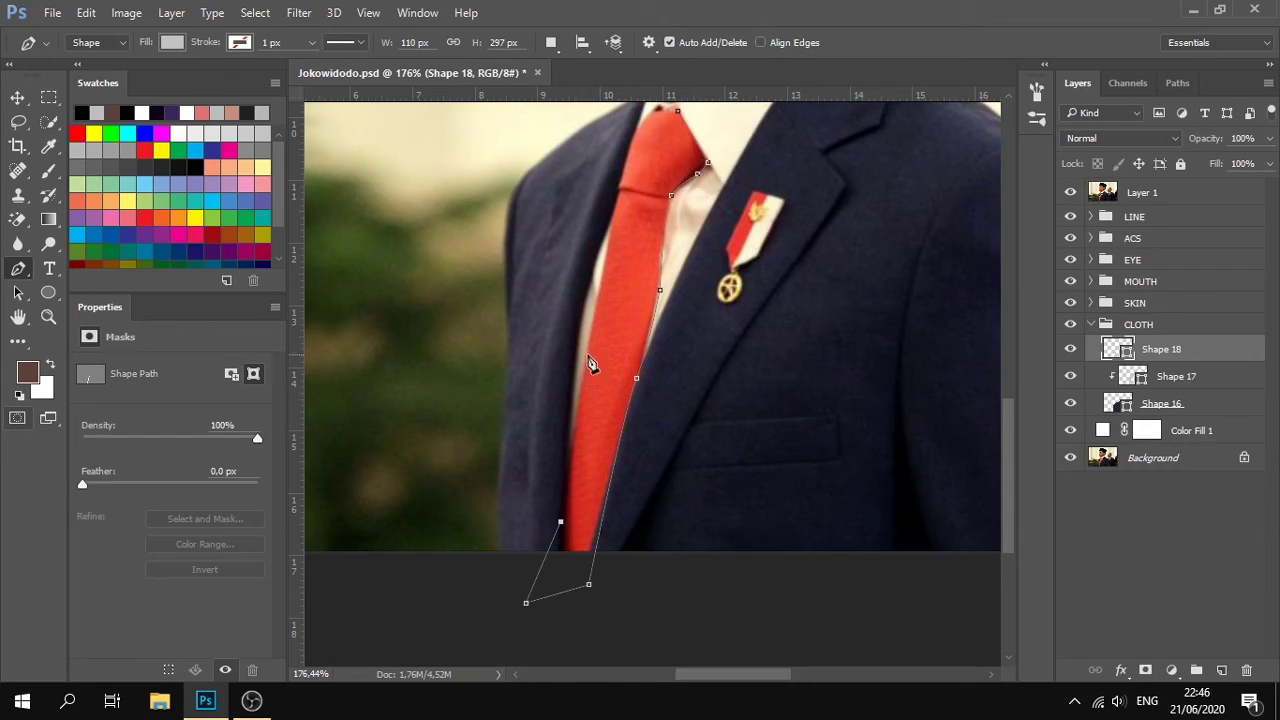
key(ctrl+z)
scroll(621, 222, up, 2)
drag(609, 231, 628, 159)
scroll(613, 253, up, 3)
click(638, 204)
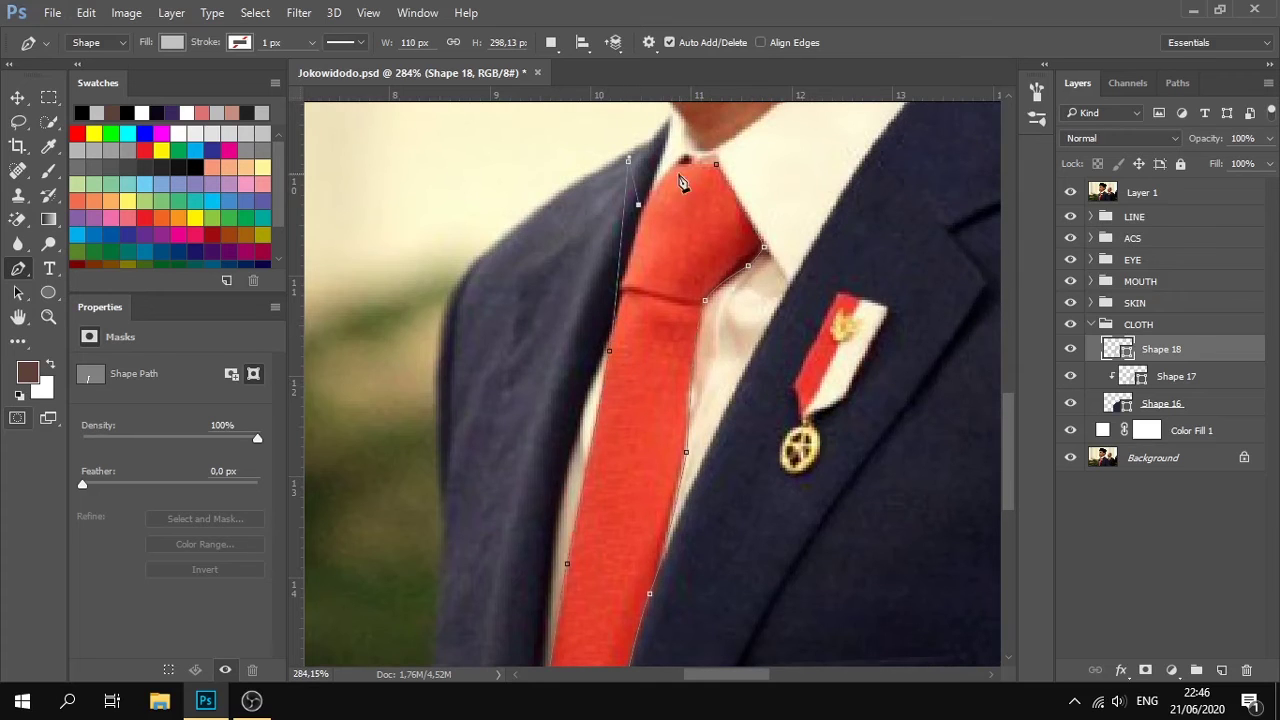
click(716, 165)
click(1070, 192)
right_click(1165, 349)
click(893, 420)
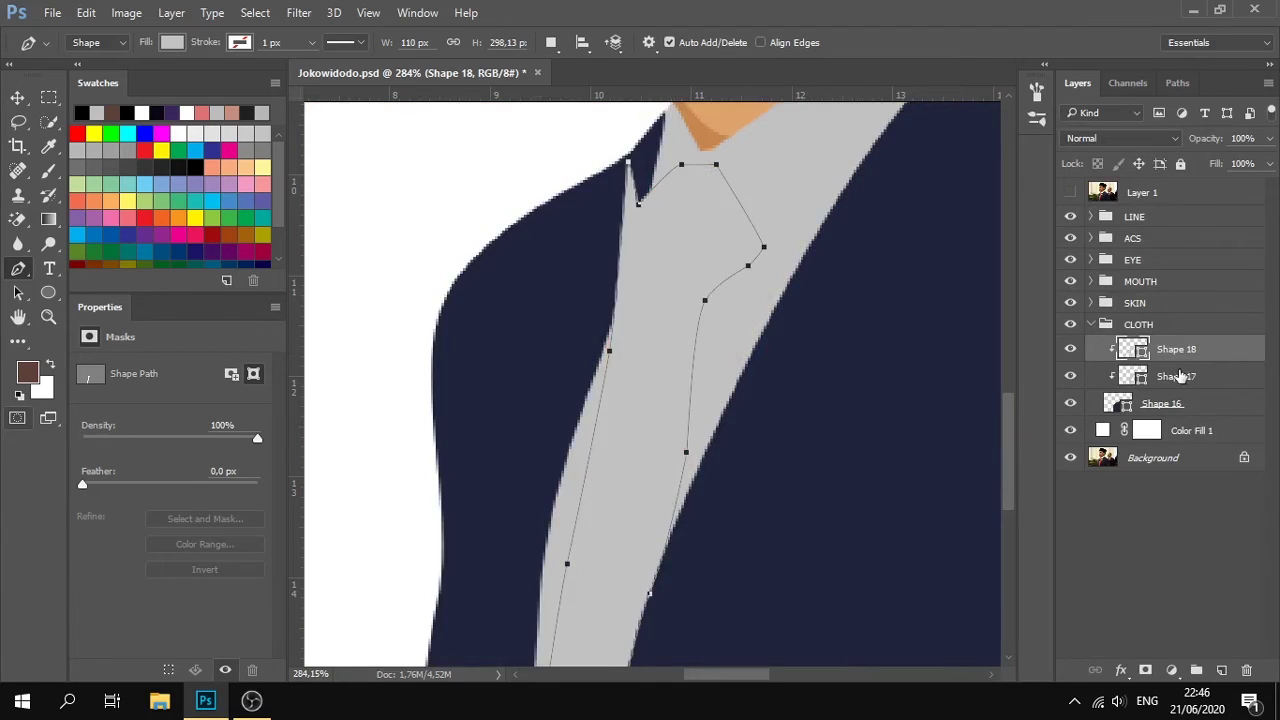
key(ctrl+alt+g)
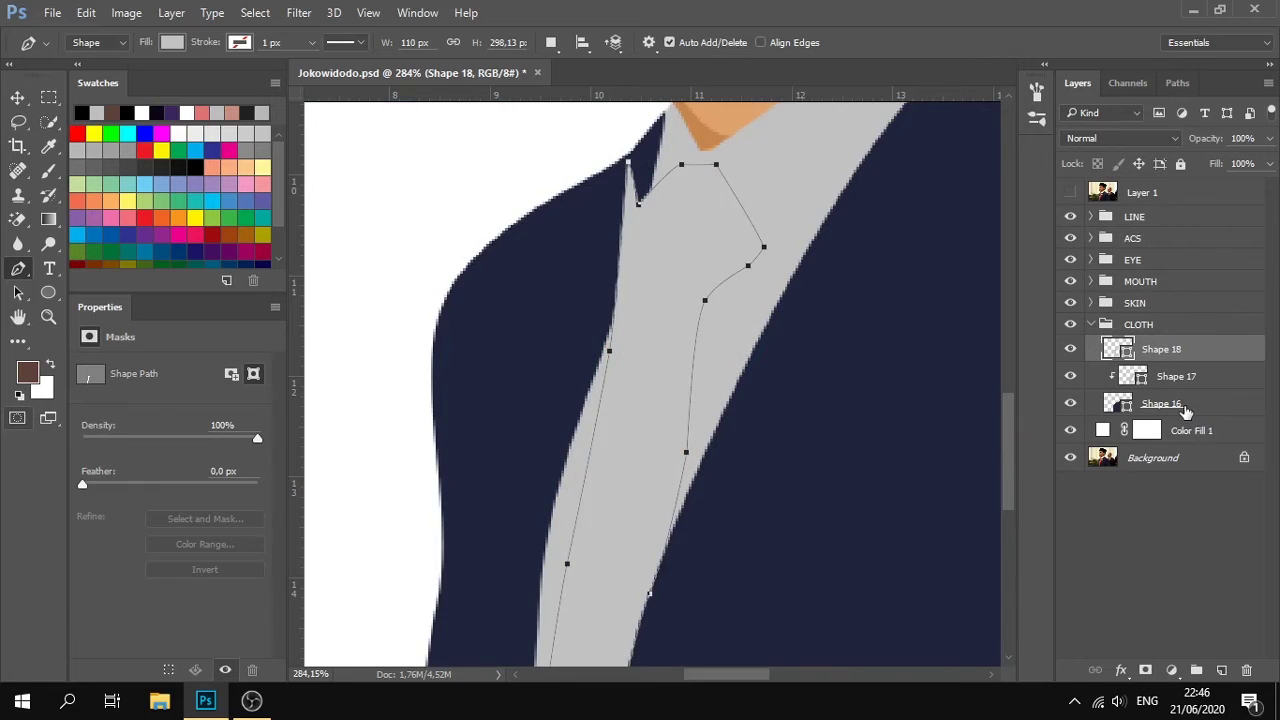
scroll(729, 523, down, 5)
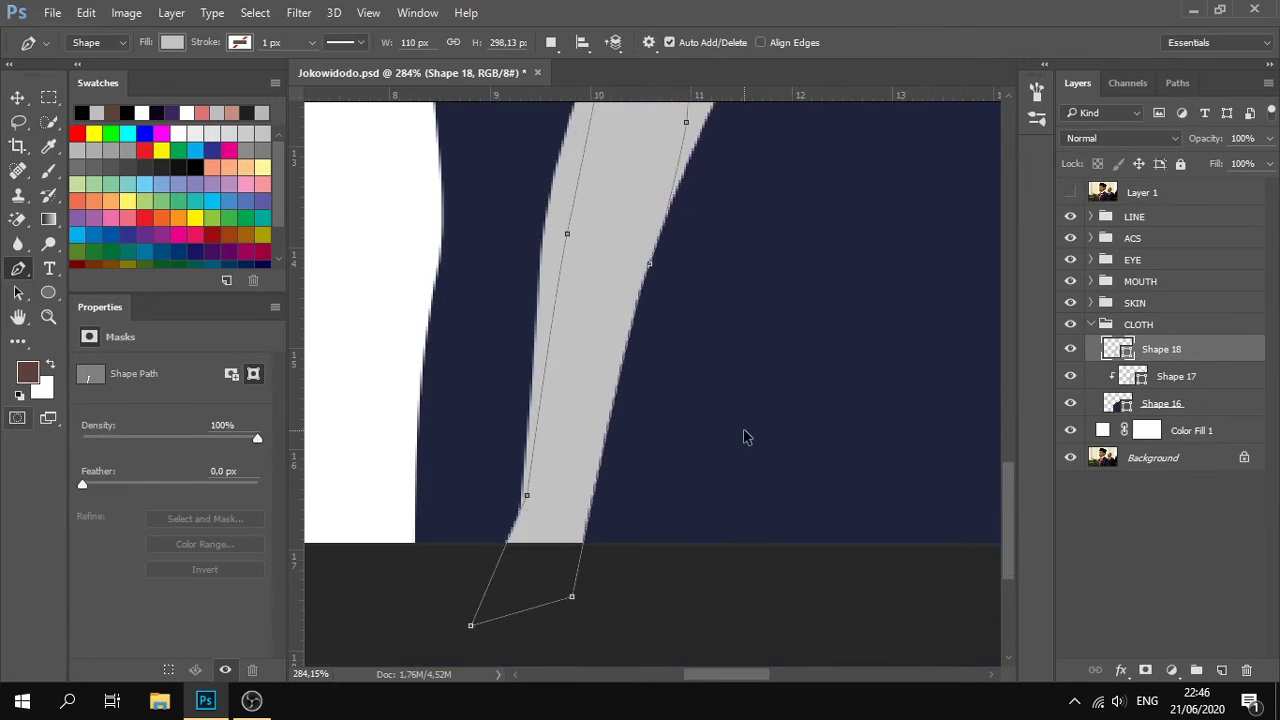
key(ctrl+alt+z)
key(ctrl+alt+z)
key(ctrl+alt+z)
Trace the tie's opposite edge from below the canvas up to the knot and close the outline at the knot's top.
click(1070, 192)
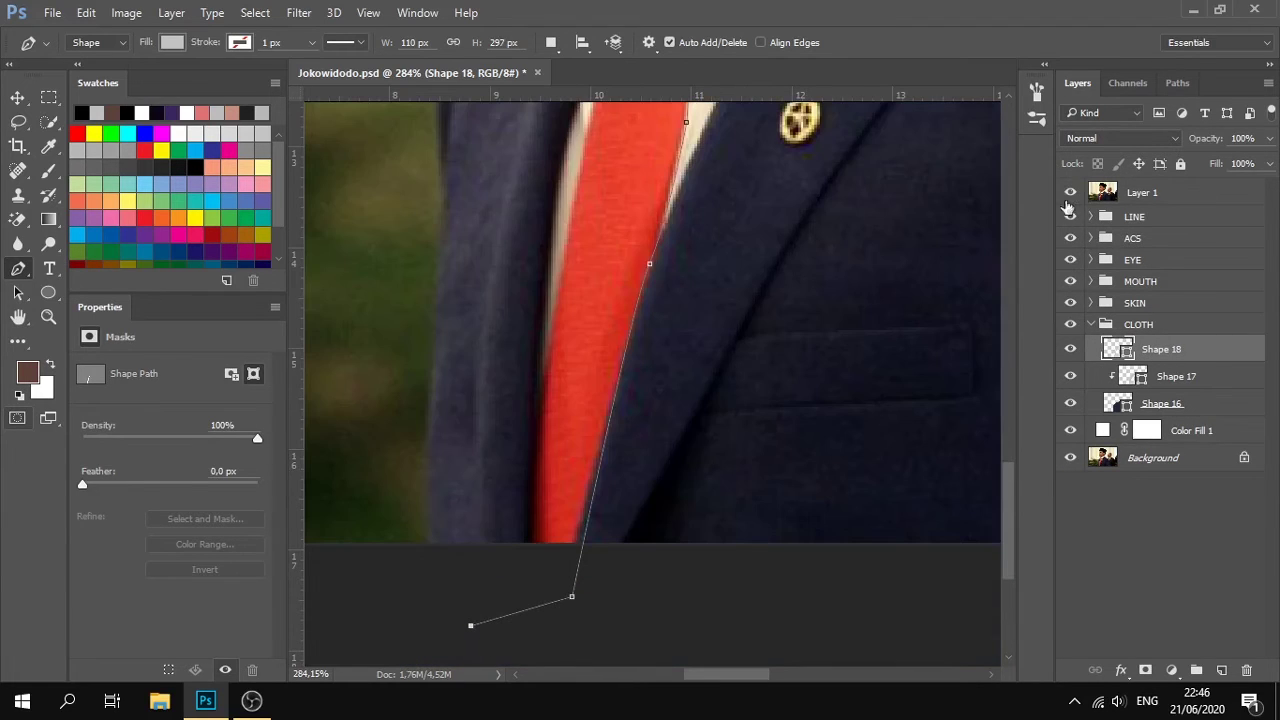
click(530, 549)
drag(571, 598, 563, 597)
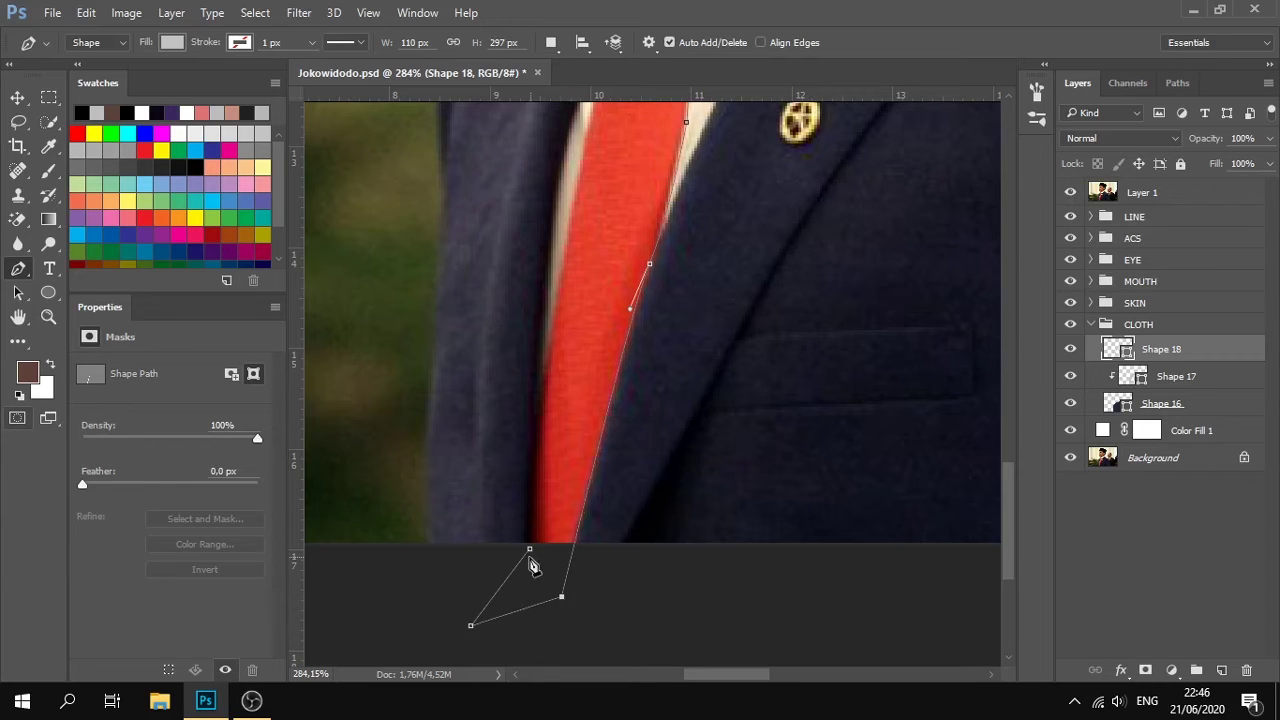
drag(540, 426, 545, 385)
drag(540, 429, 540, 416)
scroll(549, 405, up, 3)
click(583, 287)
scroll(586, 295, up, 3)
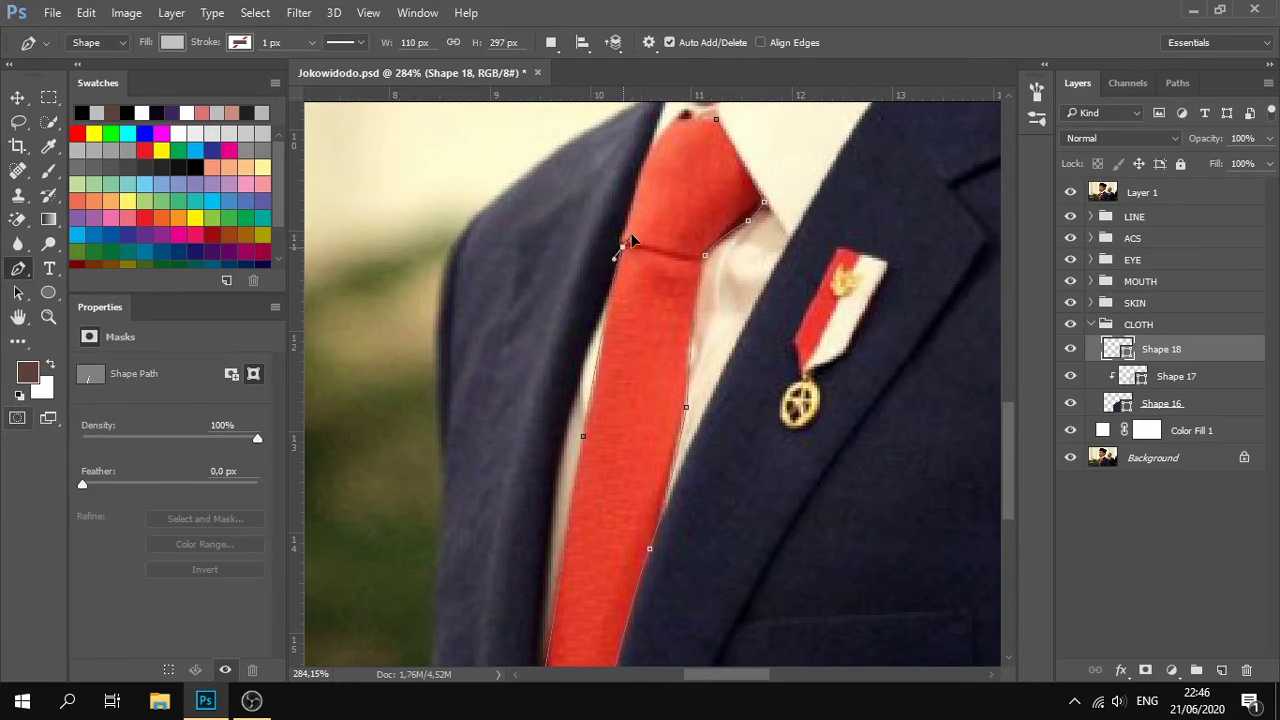
scroll(645, 213, up, 2)
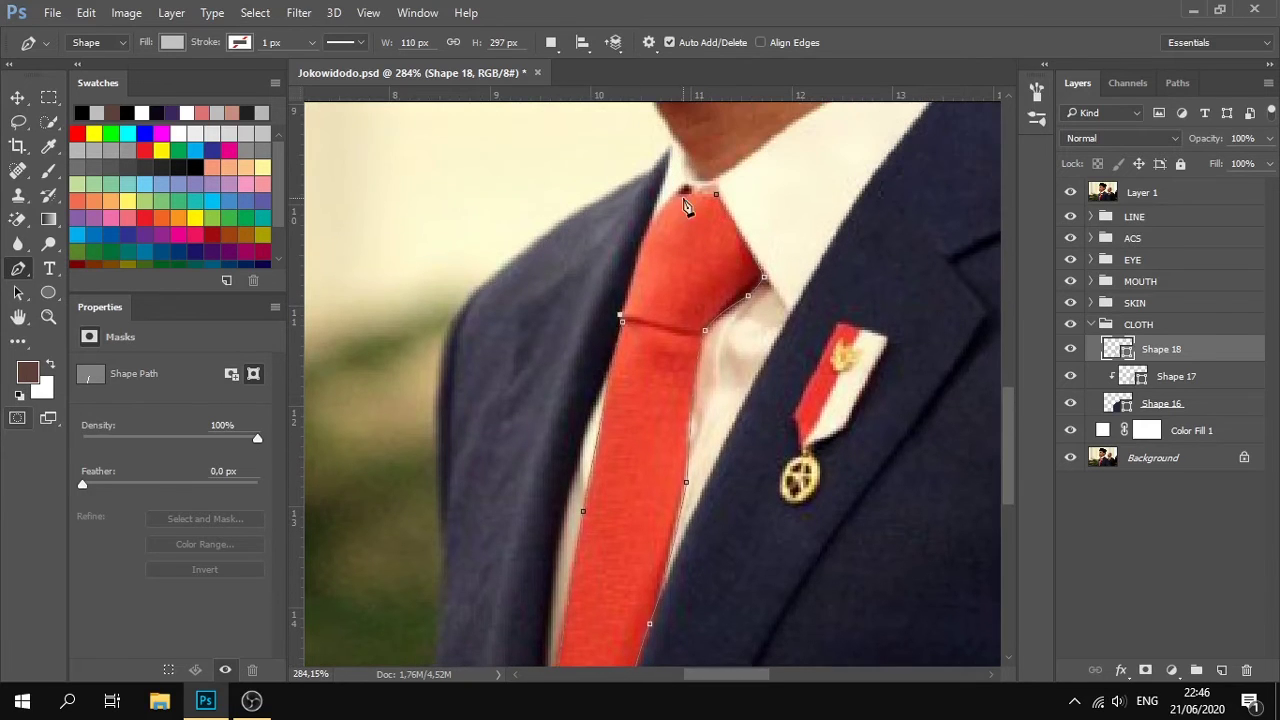
drag(698, 183, 717, 197)
Hide the reference photo, clip the tie shape, Shape 18, to the clothing silhouette and fill it with red #d72828.
click(1070, 192)
right_click(1205, 355)
click(890, 424)
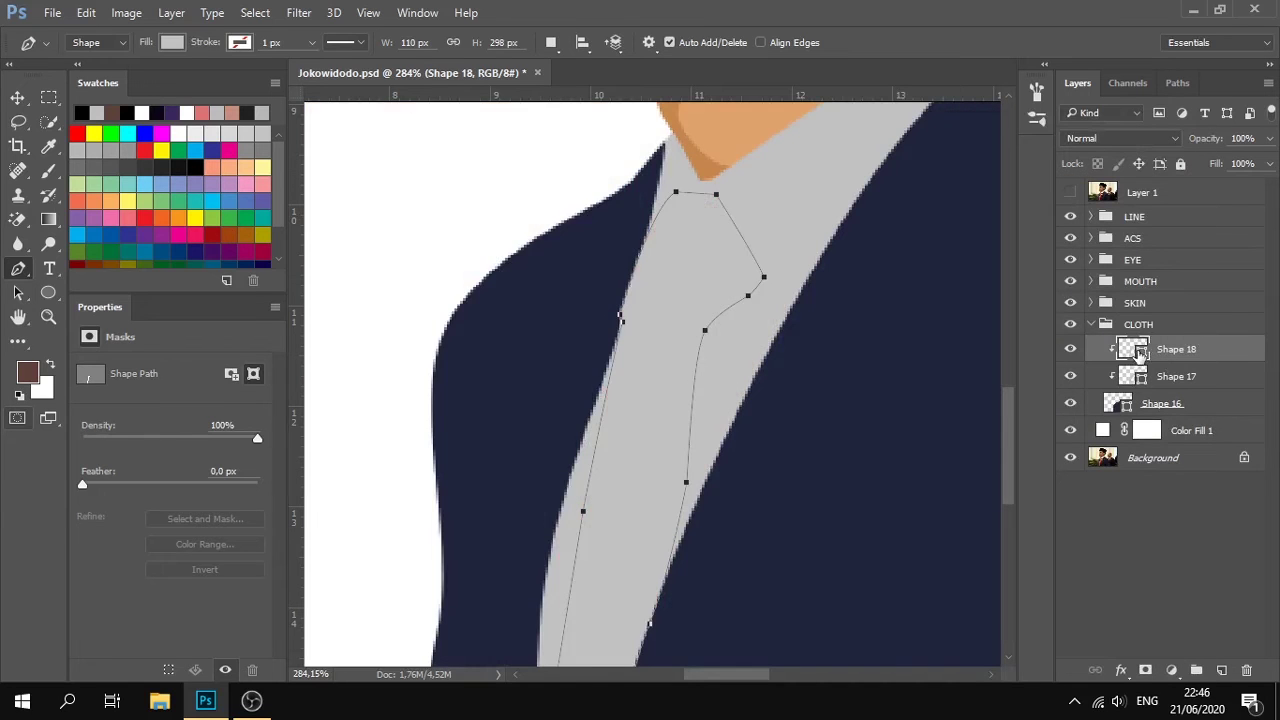
double_click(1135, 350)
drag(194, 213, 226, 245)
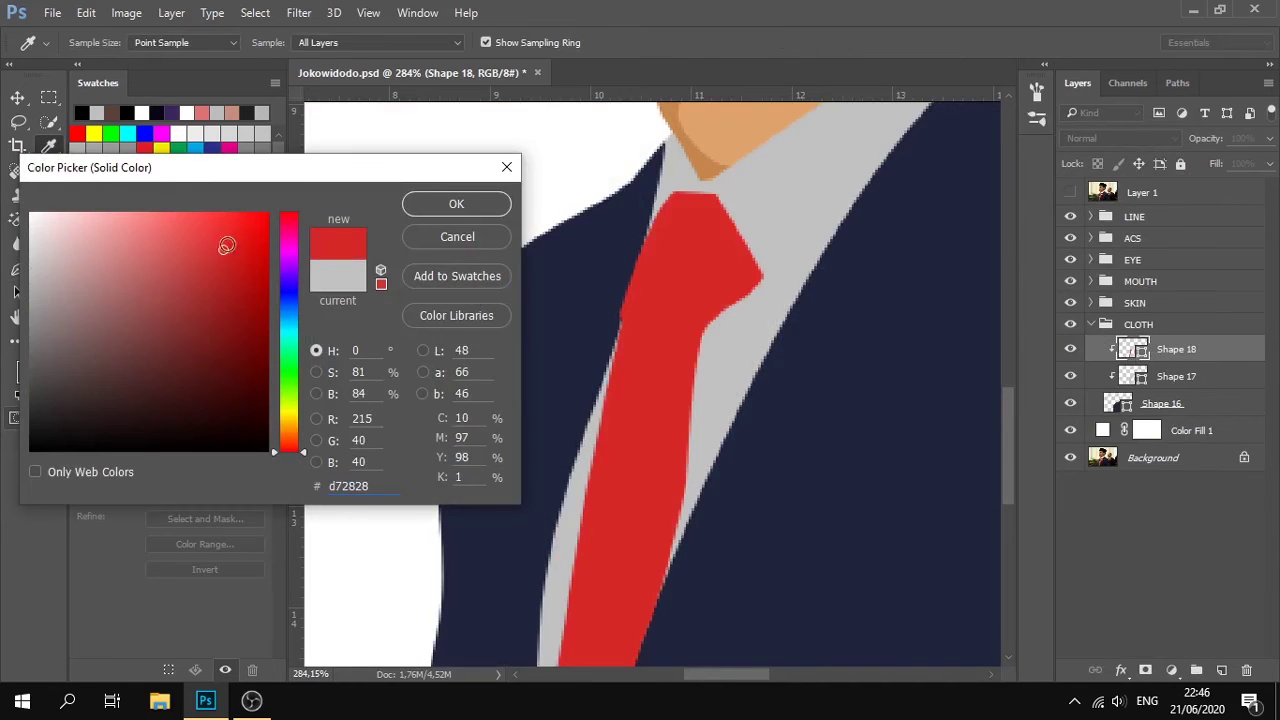
click(453, 203)
click(1123, 259)
Compare with the reference photo and set the fill of the shirt shape, Shape 17, to pinkish light grey #d2caca.
click(1070, 192)
click(1070, 192)
click(1070, 192)
click(1071, 191)
double_click(1131, 376)
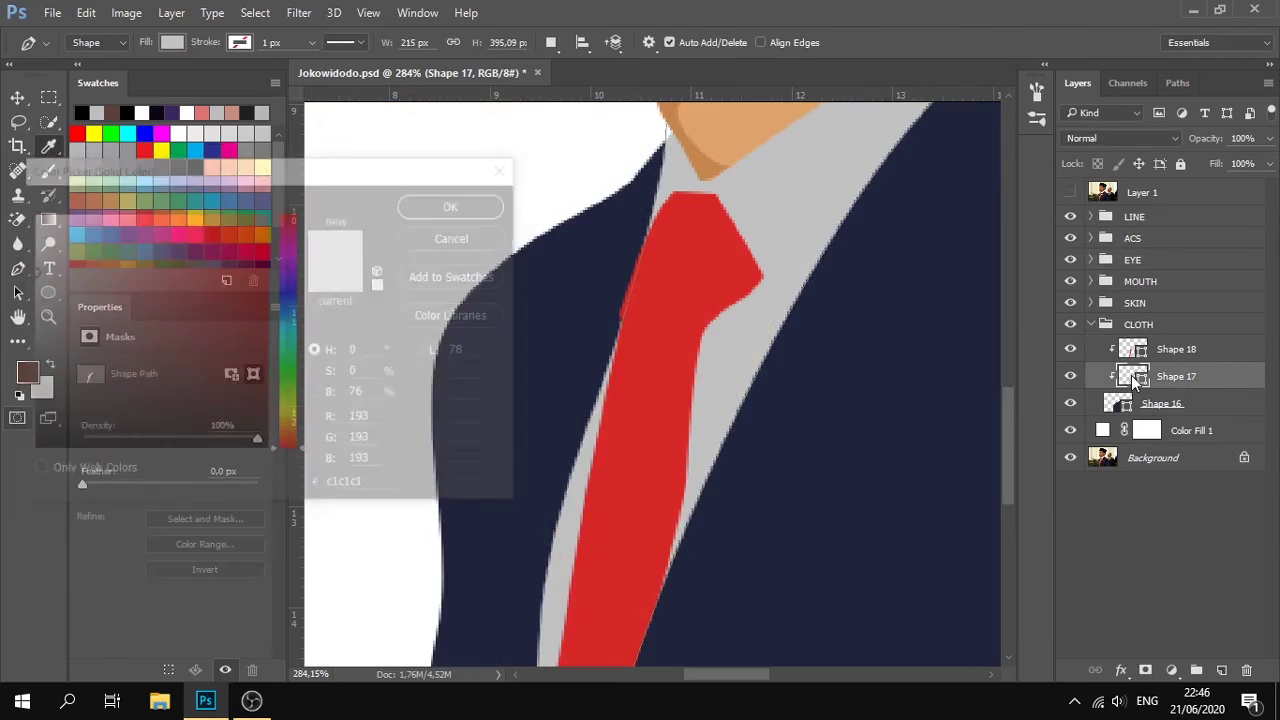
click(39, 254)
click(446, 205)
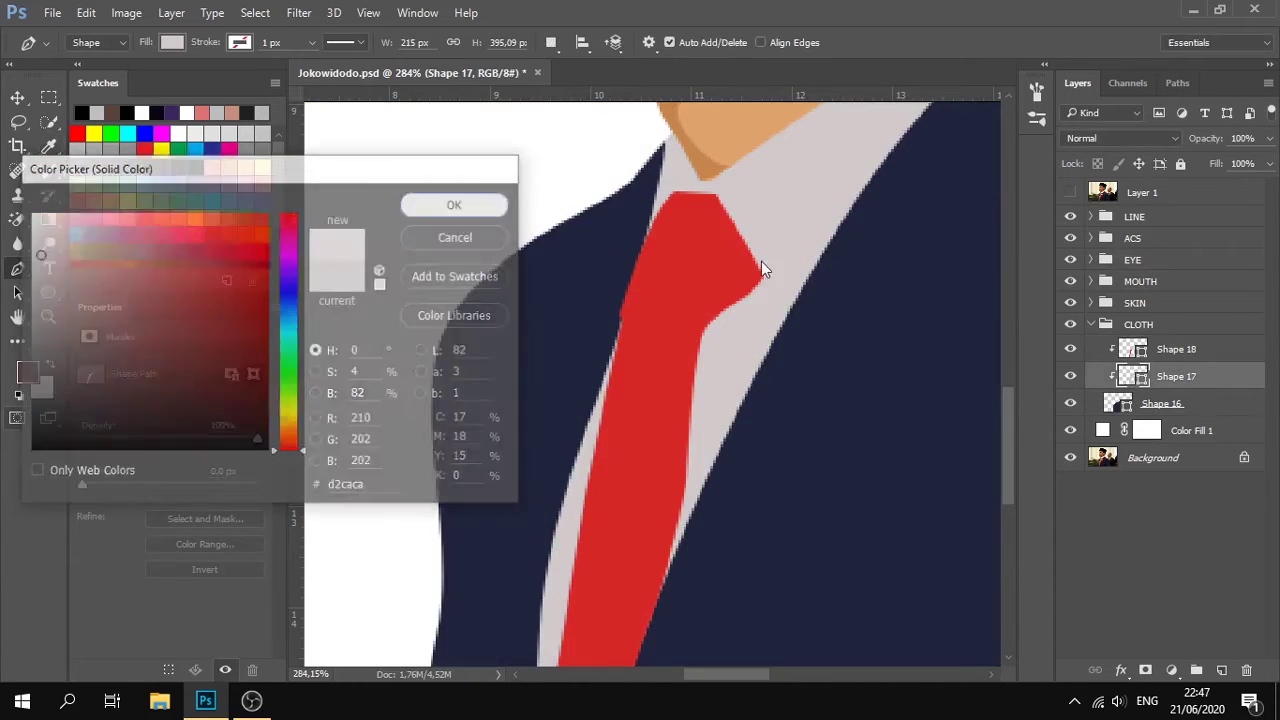
Trace a shadow shape over the knot's medal-side edge beneath the collar tip and move it above the tie layer.
click(1070, 192)
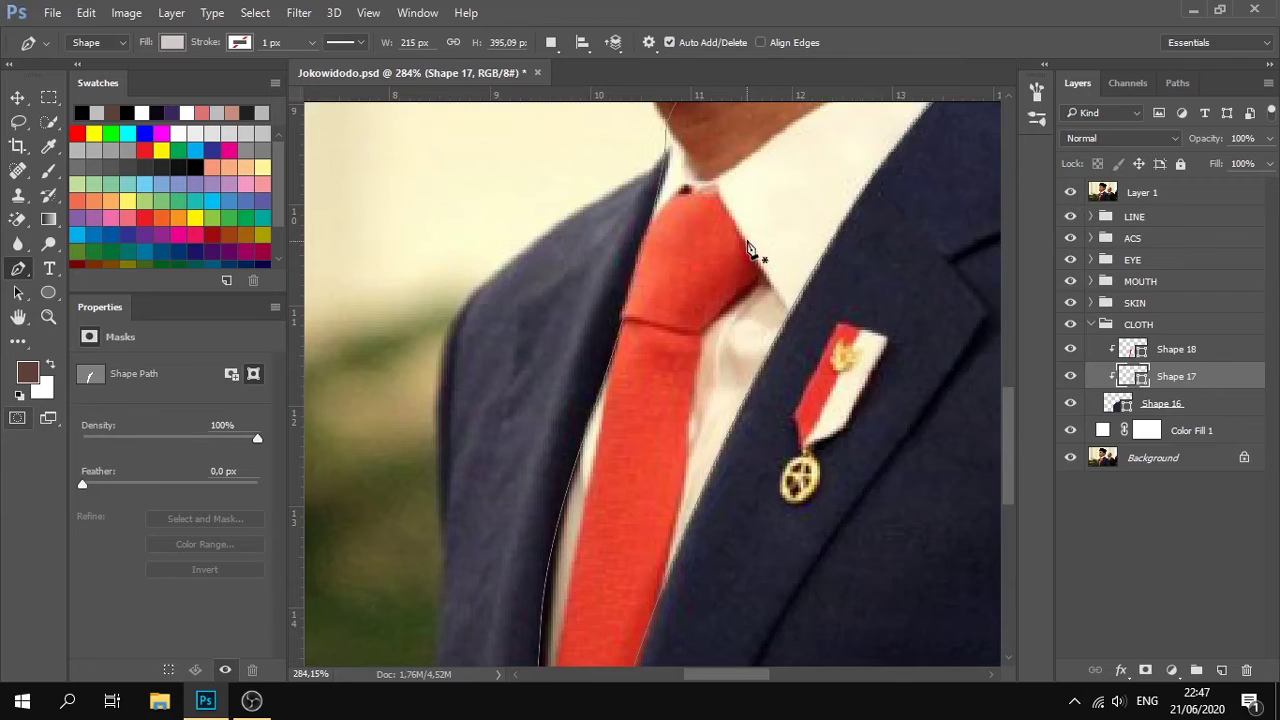
click(741, 234)
click(780, 312)
drag(710, 322, 668, 344)
alt+click(710, 322)
drag(742, 235, 738, 199)
click(1070, 192)
drag(1176, 376, 1206, 349)
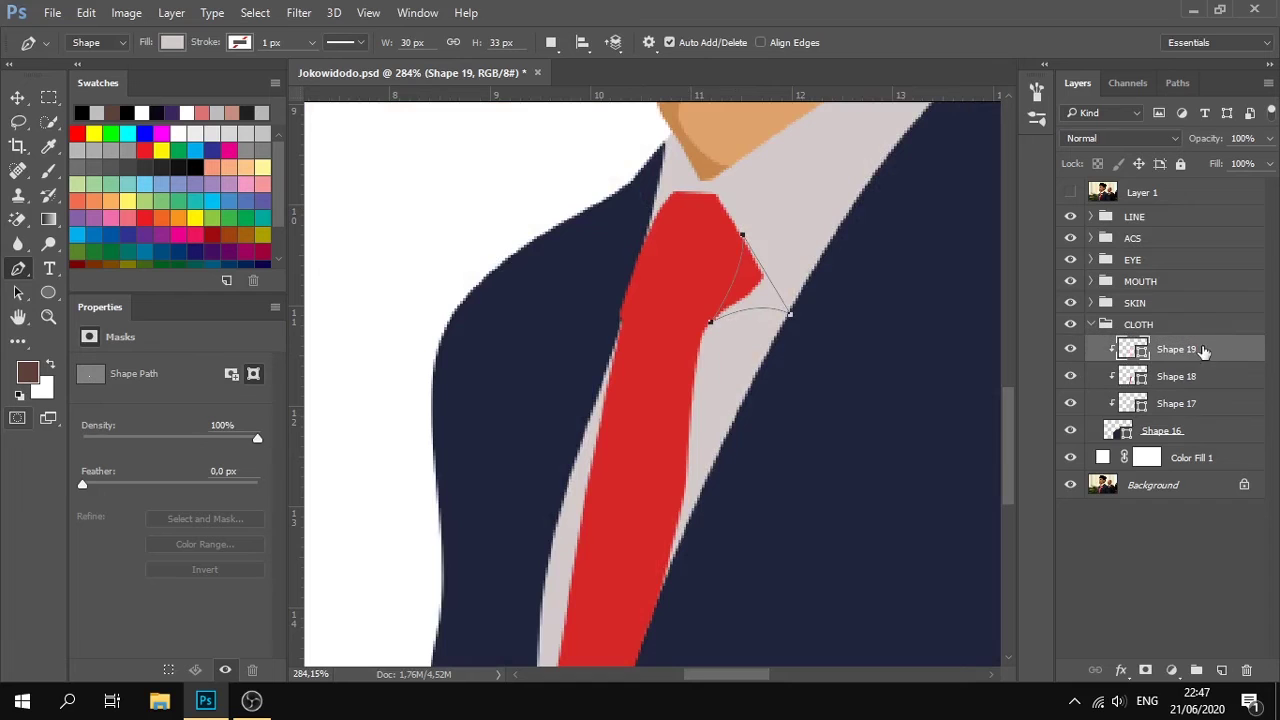
right_click(1165, 360)
click(1215, 268)
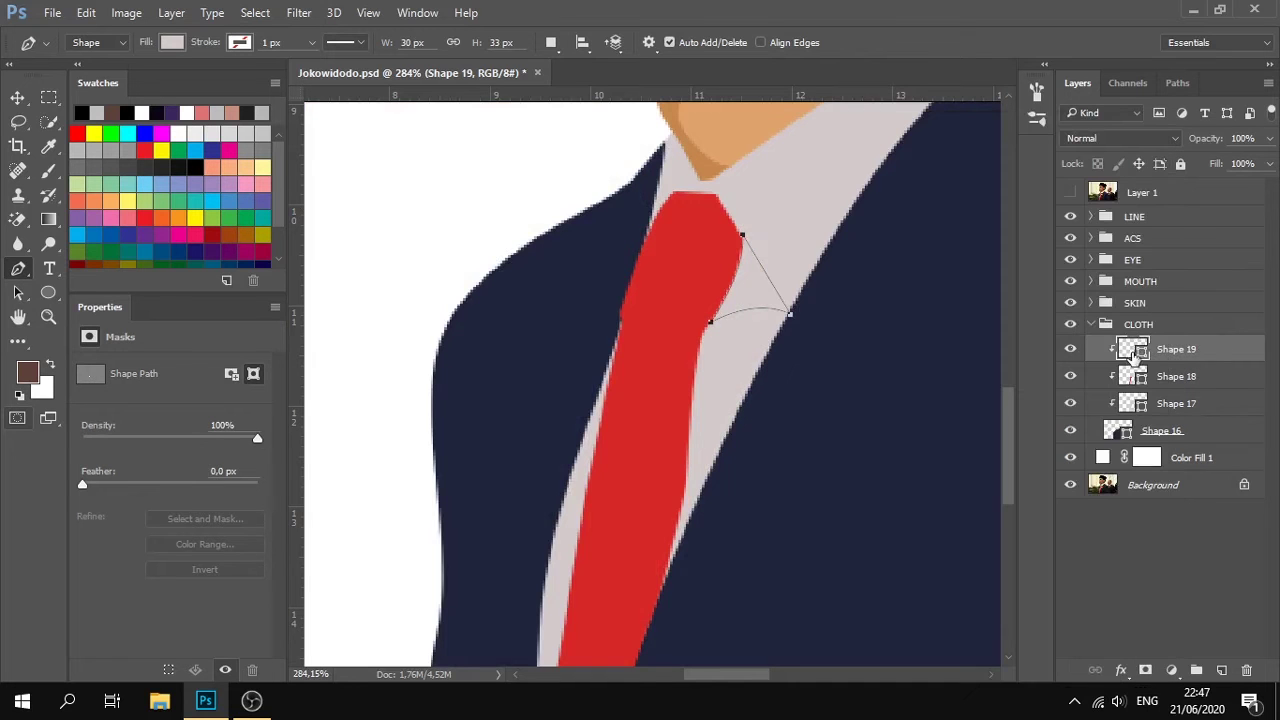
Fill the collar shadow, Shape 19, with the suit's dark navy and lower its opacity to 35%.
double_click(1133, 349)
click(894, 363)
click(458, 206)
drag(1271, 144, 1210, 162)
click(1190, 268)
click(1174, 357)
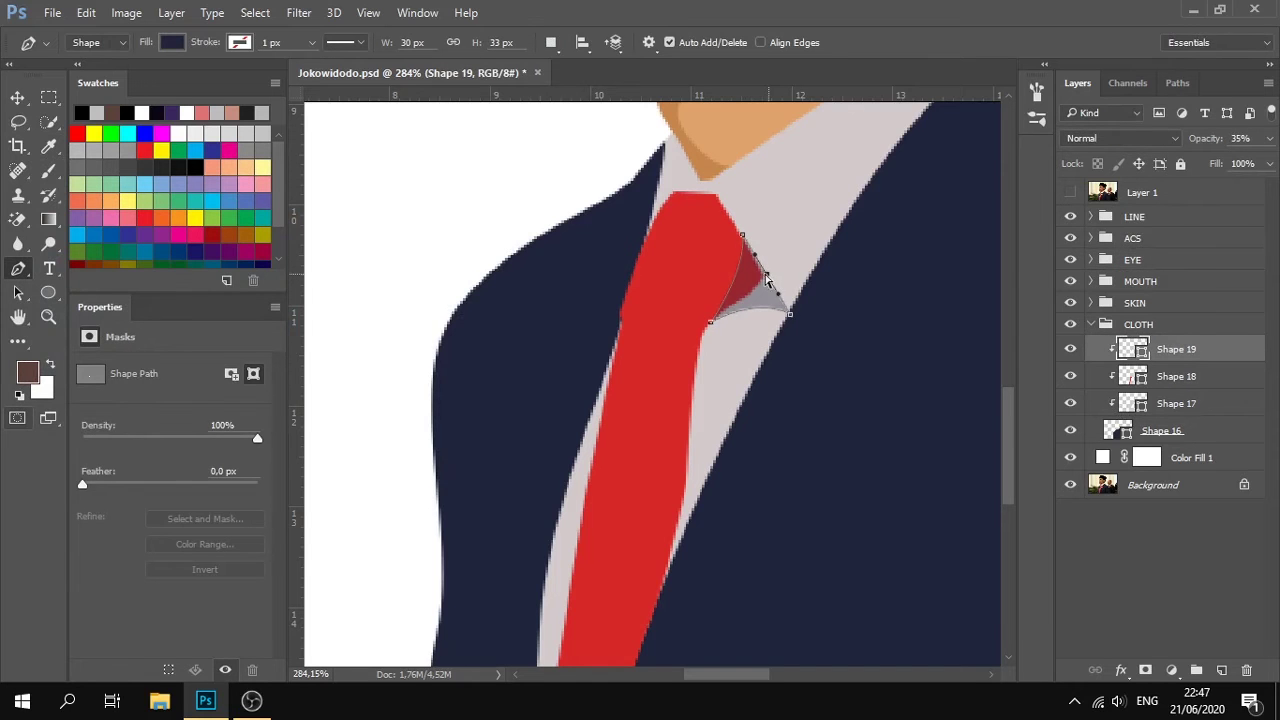
click(1215, 262)
Trace a smaller, deeper shadow shape inside the collar shadow, between the tie knot and the collar tip.
scroll(863, 414, down, 2)
scroll(863, 414, up, 2)
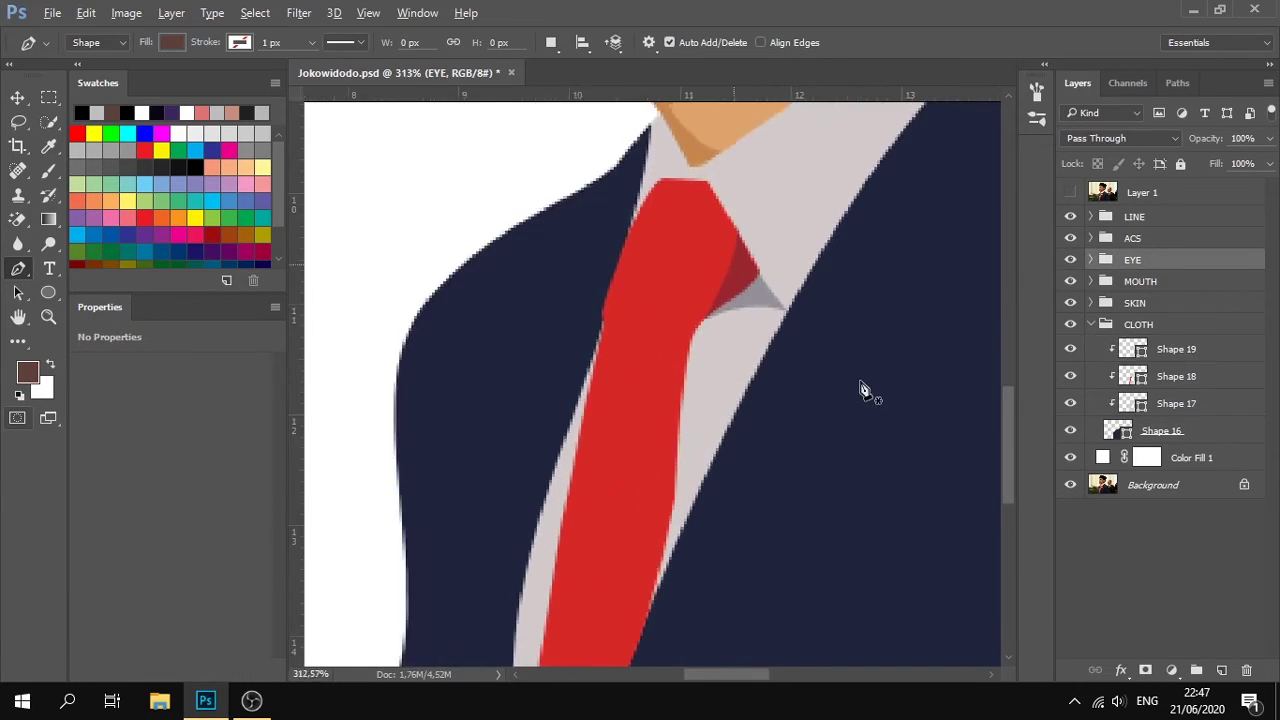
scroll(863, 390, up, 1)
click(1182, 356)
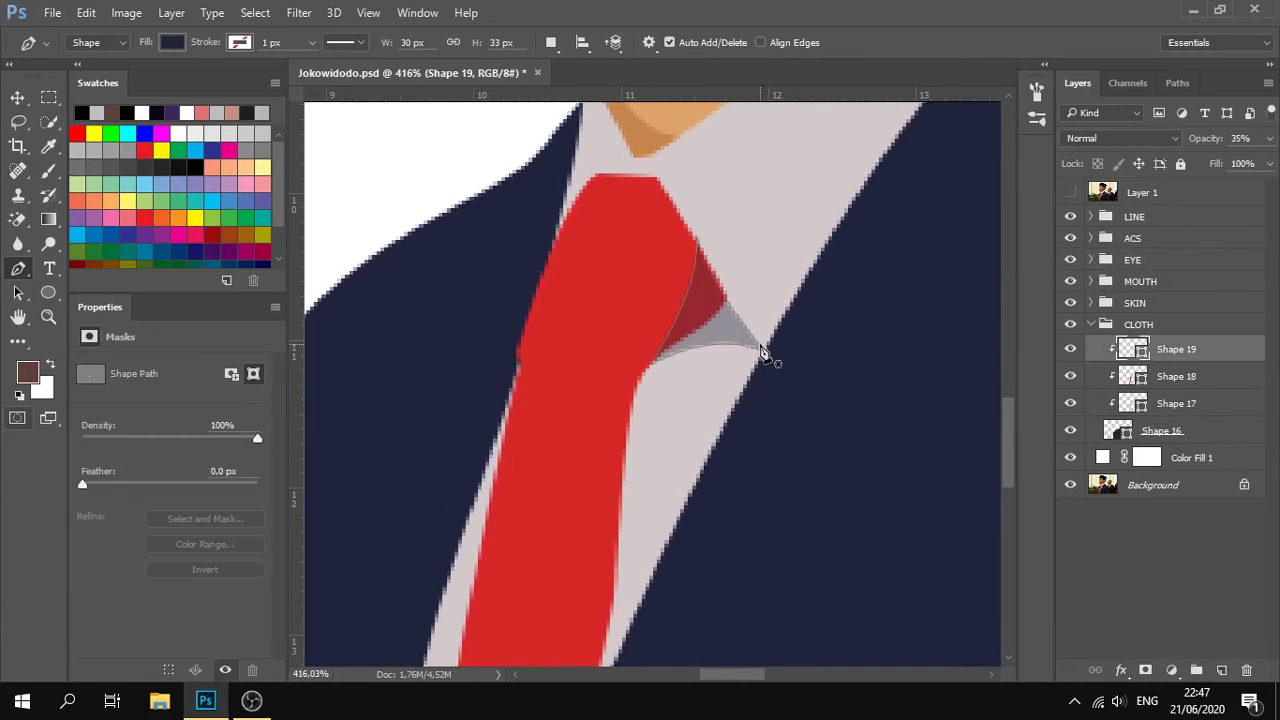
click(1071, 192)
click(1071, 192)
click(652, 362)
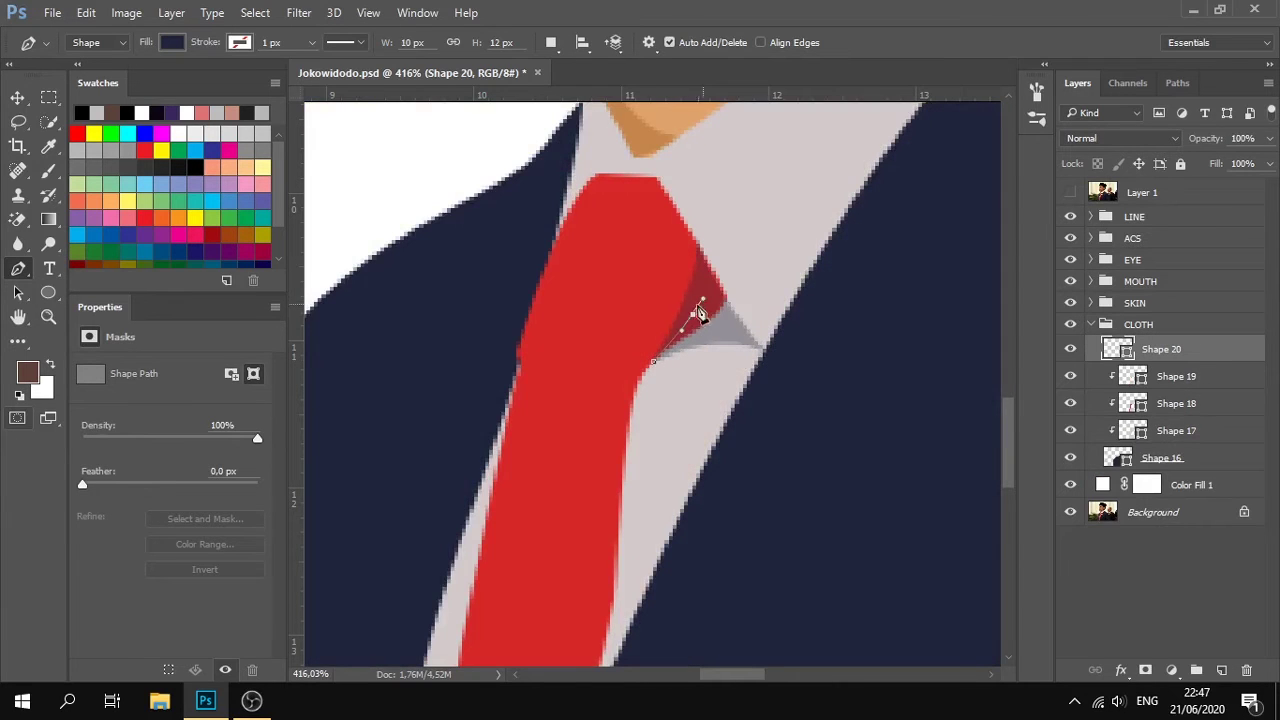
click(716, 279)
click(746, 329)
drag(653, 363, 623, 417)
Set the smaller shadow, Shape 20, to 42% opacity and change its fill to black #000000.
click(1268, 141)
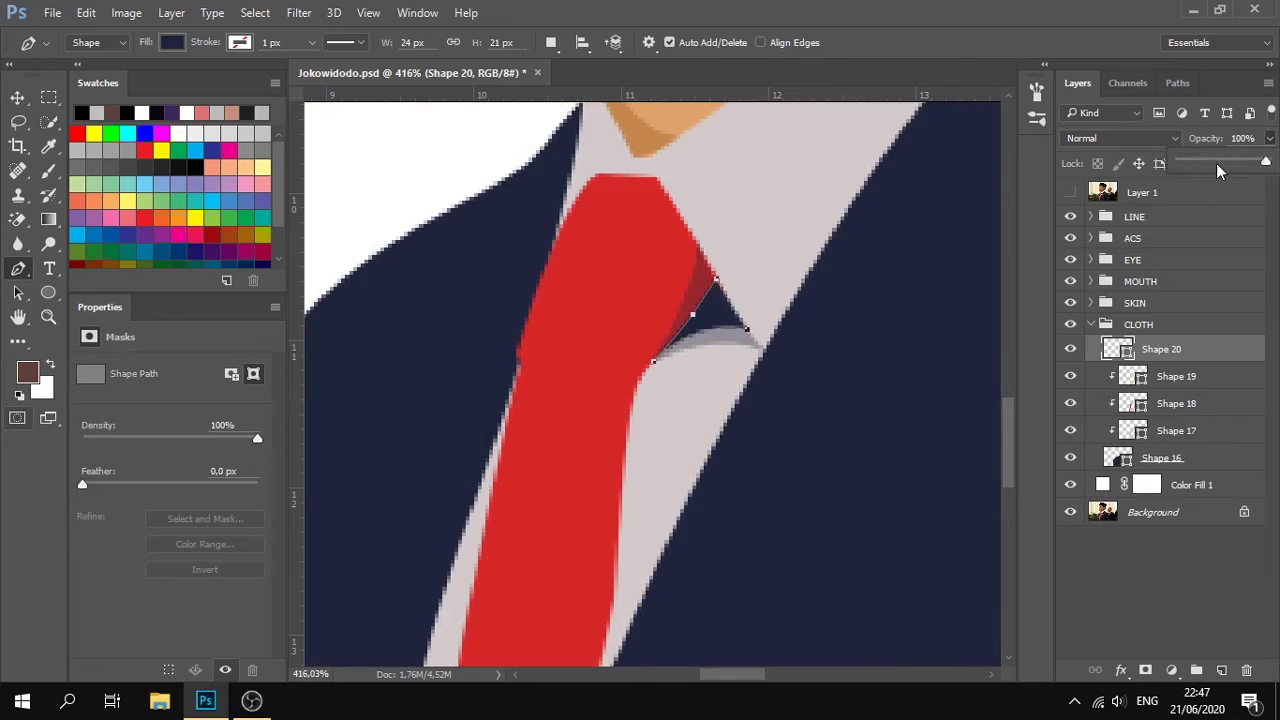
click(1217, 164)
click(1193, 240)
double_click(1118, 350)
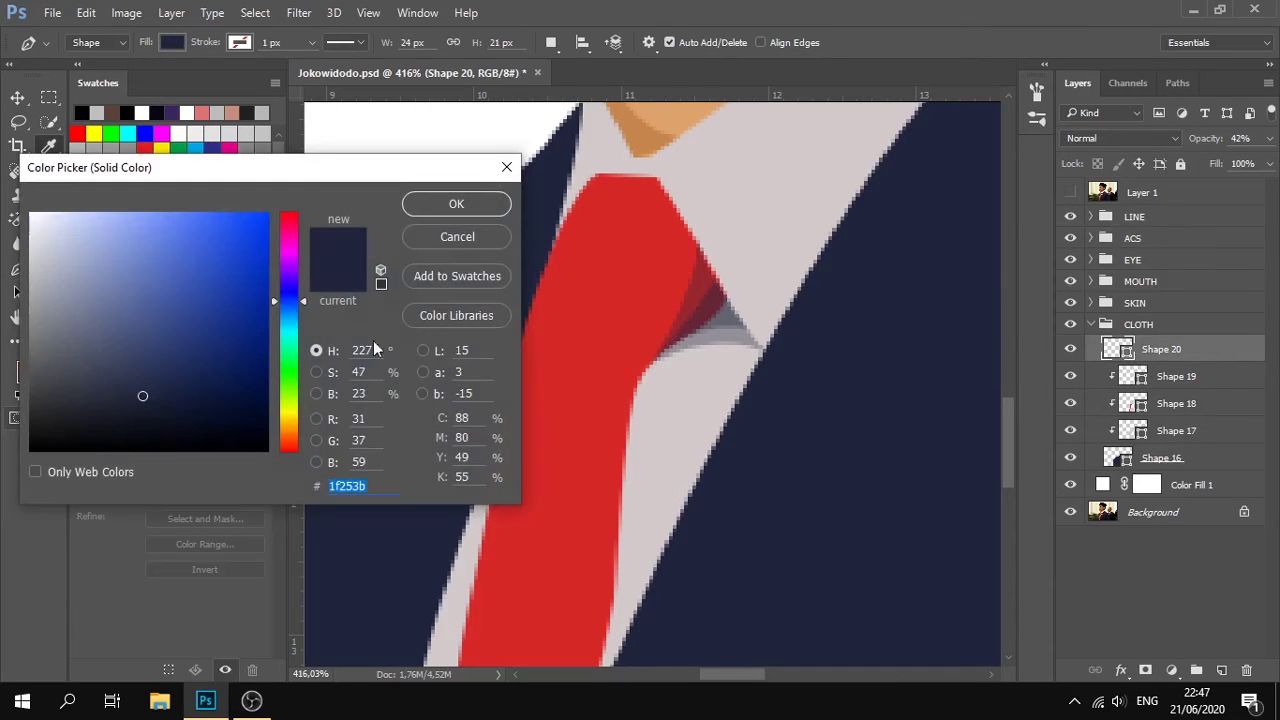
drag(226, 443, 230, 468)
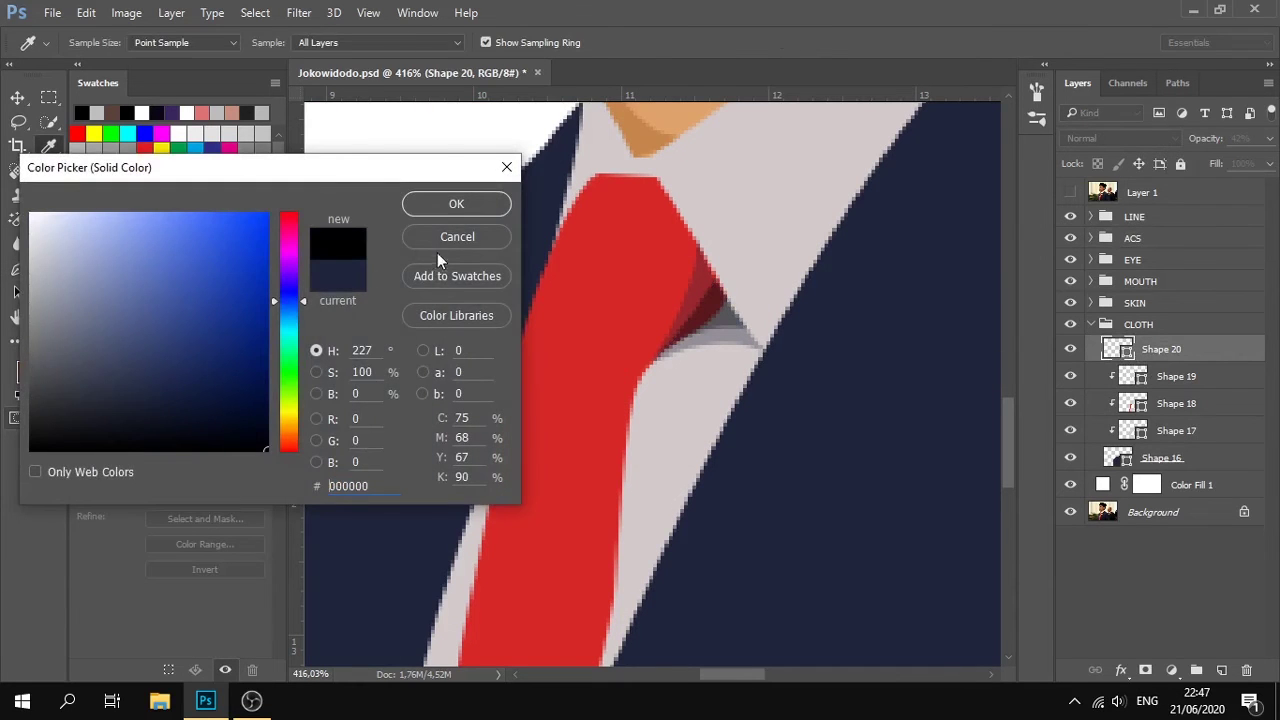
click(456, 204)
click(1223, 286)
Clip the smaller black shadow, Shape 20, to the clothing silhouette.
scroll(805, 416, down, 5)
scroll(848, 428, down, 2)
scroll(843, 417, up, 6)
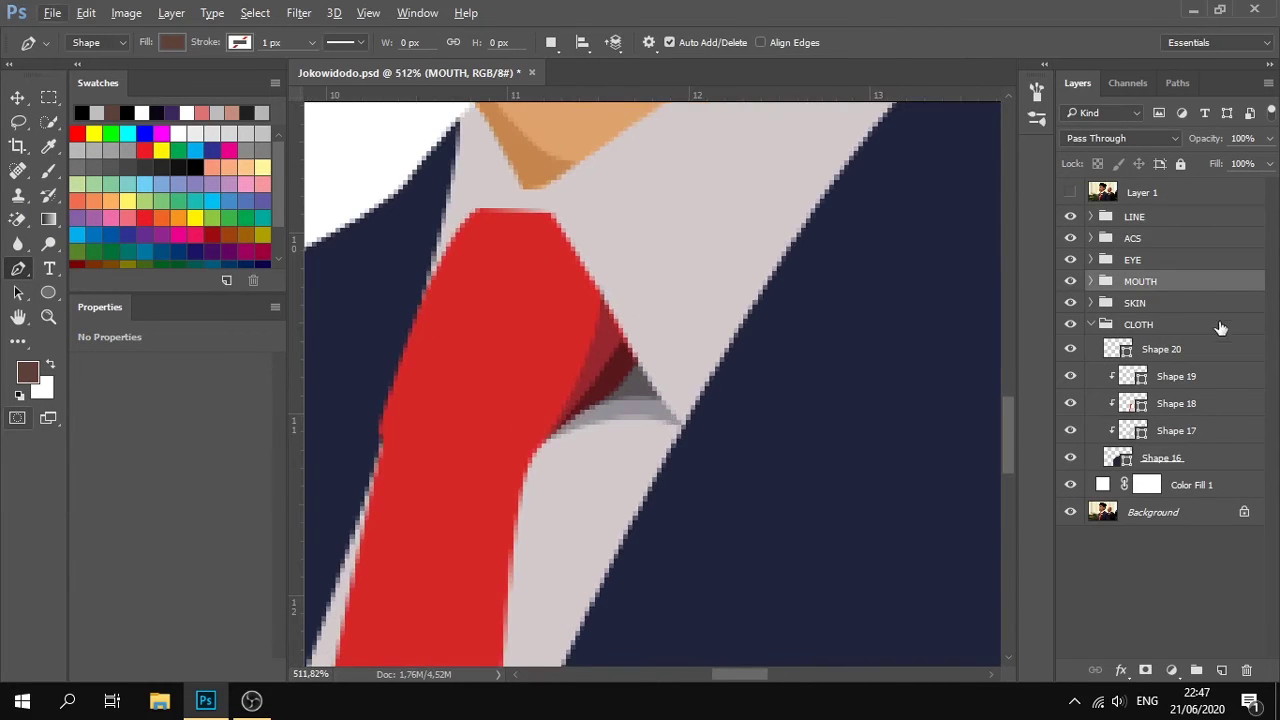
click(1200, 350)
right_click(1205, 355)
click(886, 423)
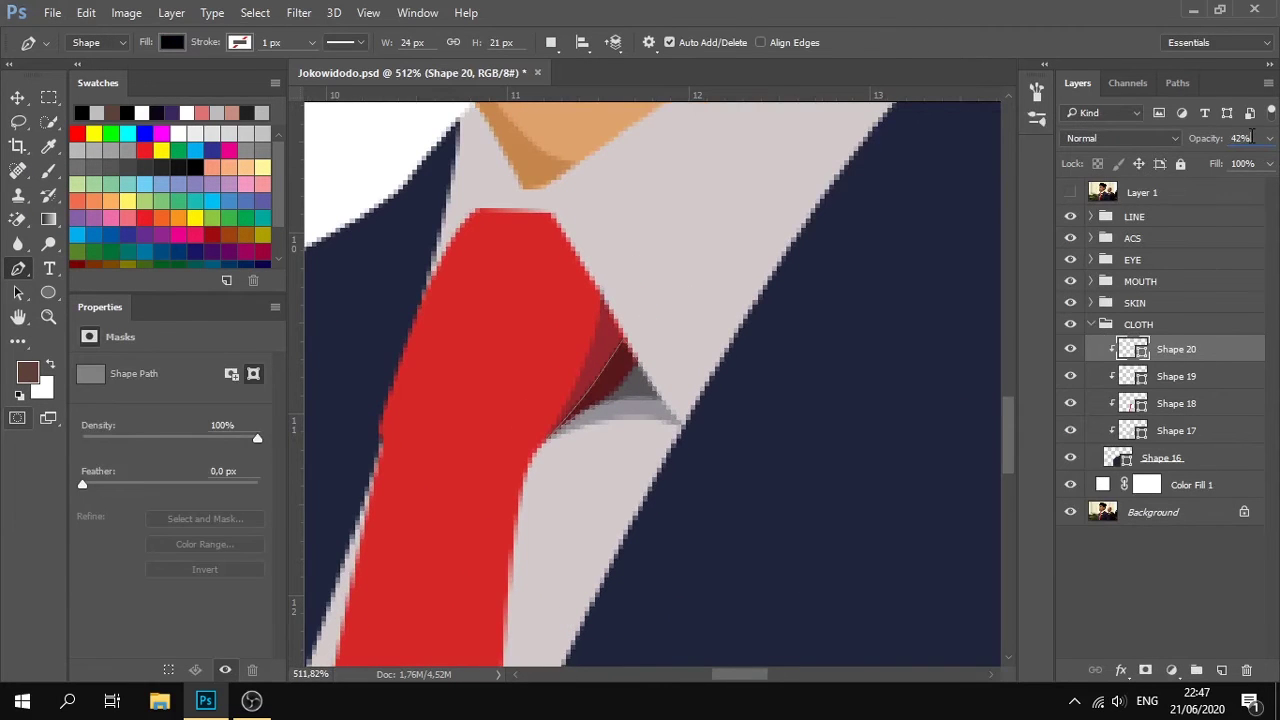
Raise the opacity of the black shadow, Shape 20, to 66%.
click(1186, 322)
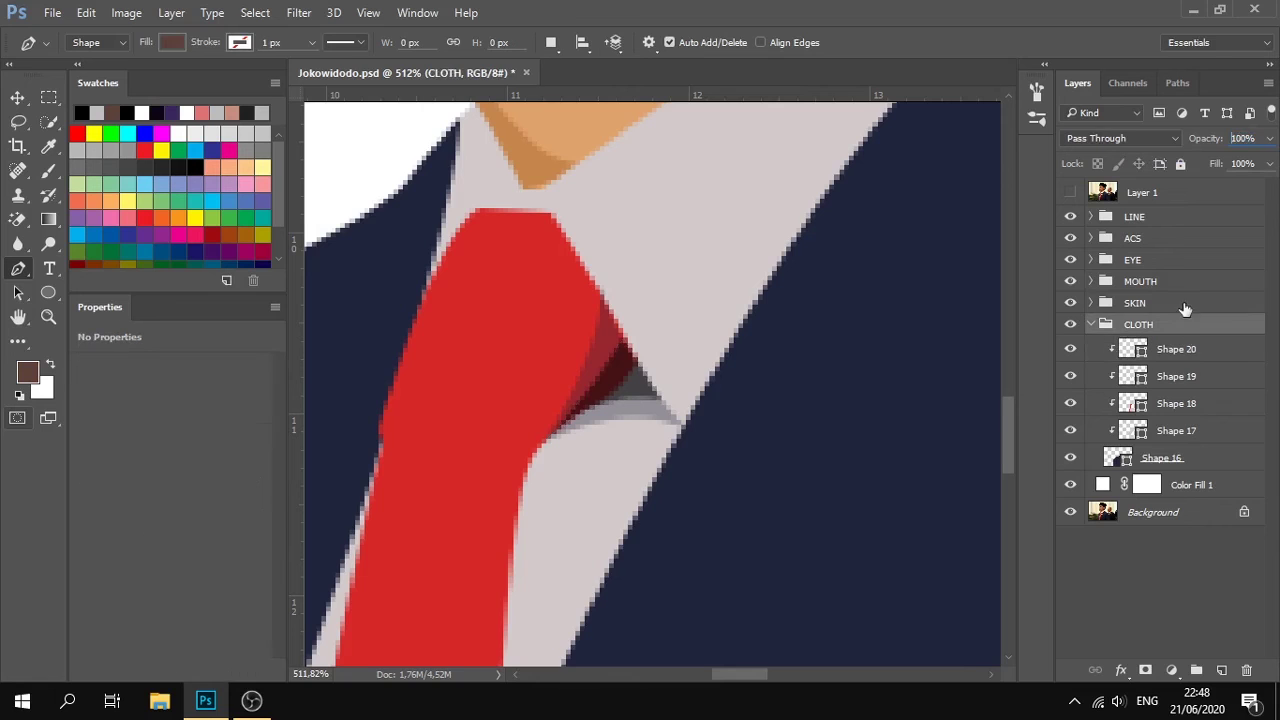
click(1230, 376)
click(1229, 349)
drag(1269, 138, 1236, 161)
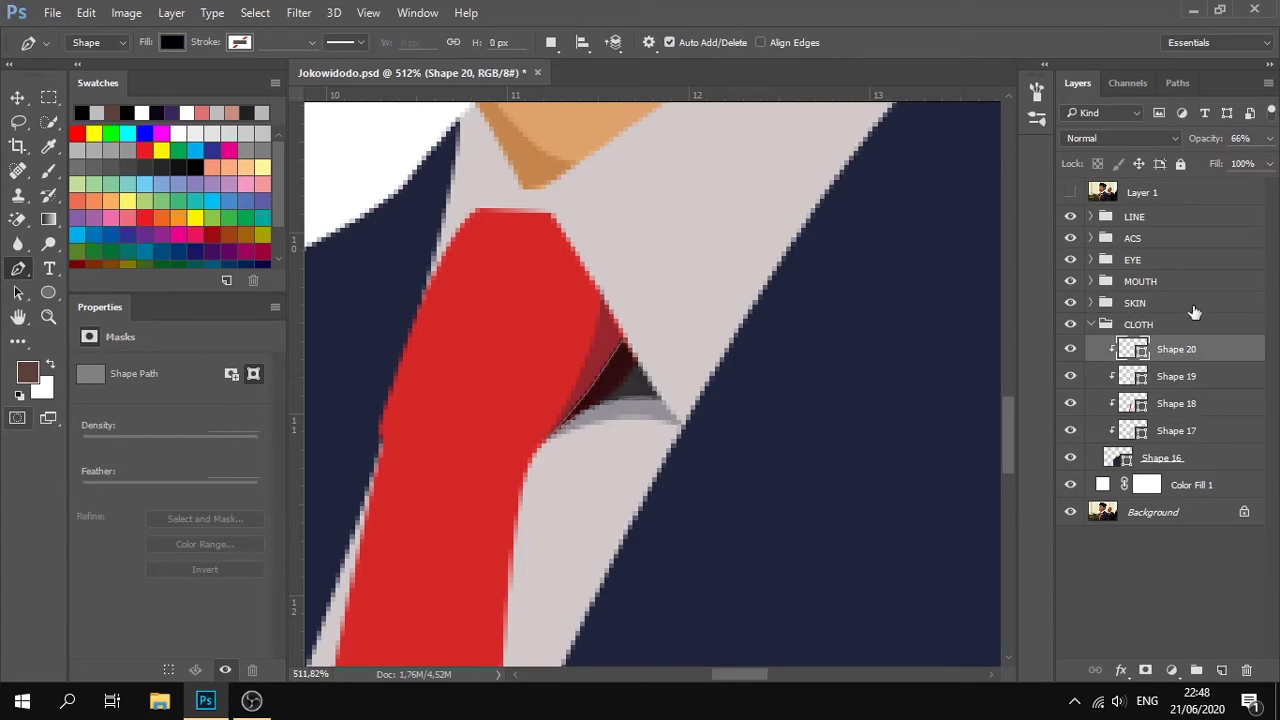
click(1194, 306)
scroll(706, 429, down, 3)
scroll(620, 385, up, 3)
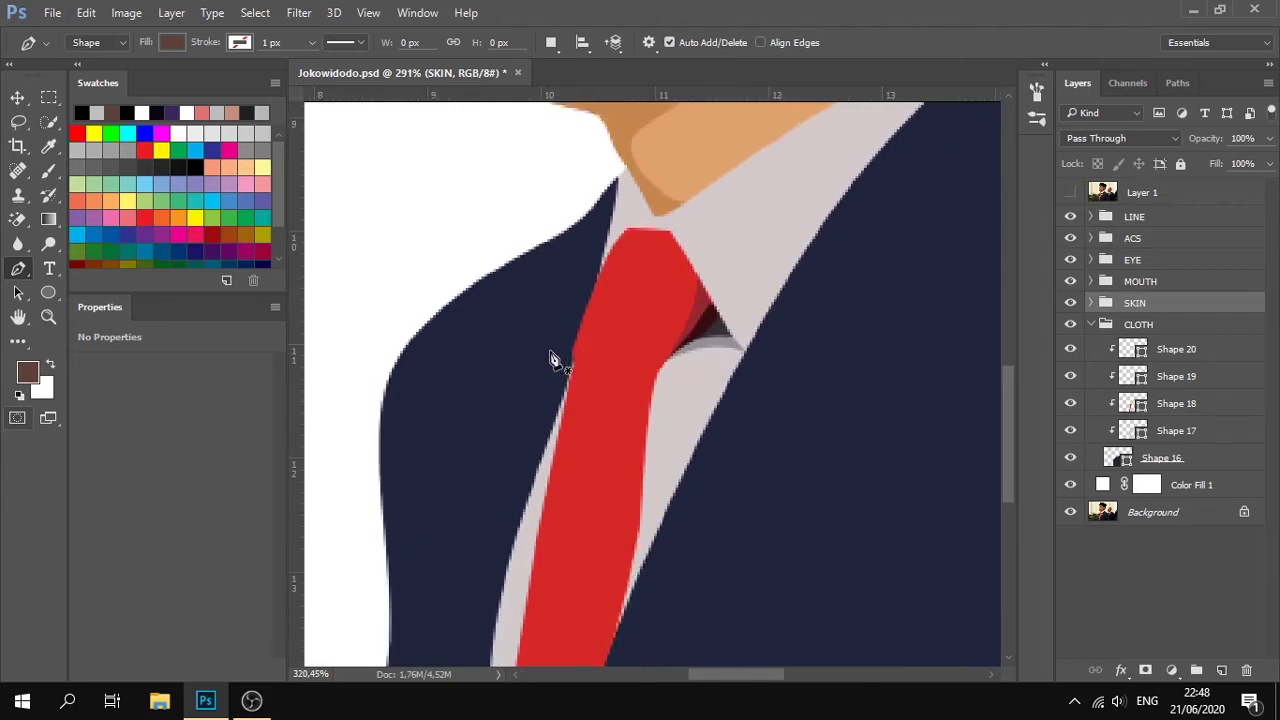
Set the Pen tool to combine shapes and trace a thin crease under the tie knot on the Shape 19 shadow layer.
click(1068, 192)
click(1068, 192)
click(1067, 192)
click(1067, 192)
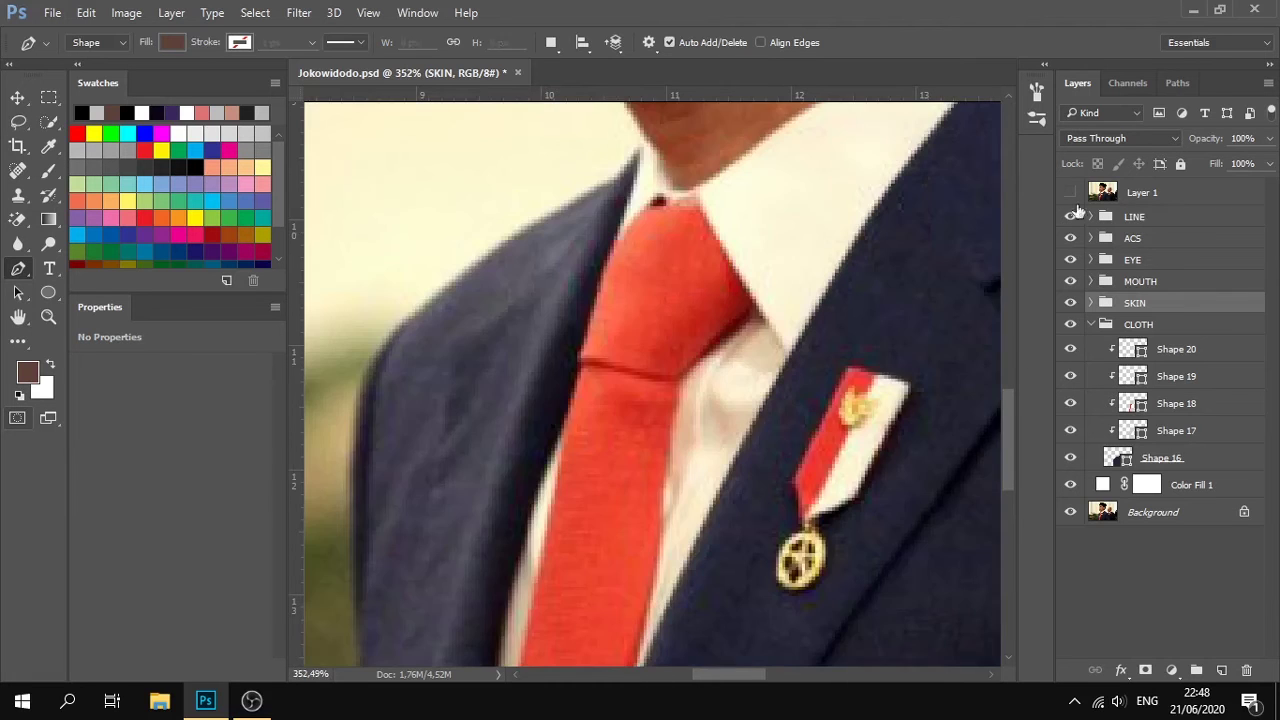
click(1200, 353)
click(1194, 382)
click(550, 42)
click(605, 84)
click(1068, 192)
scroll(588, 375, up, 2)
drag(585, 367, 611, 361)
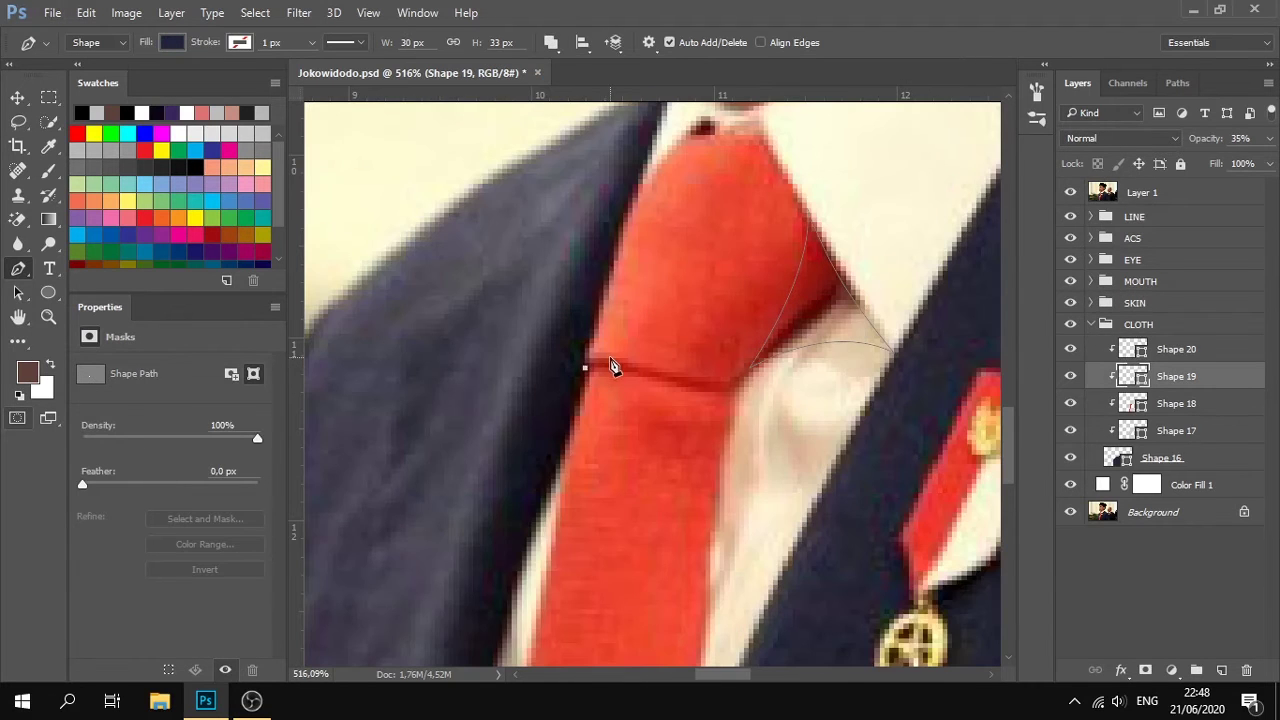
mouse_move(723, 390)
mouse_down()
mouse_move(747, 379)
mouse_move(730, 383)
mouse_up()
click(586, 369)
click(1071, 192)
scroll(920, 371, down, 10)
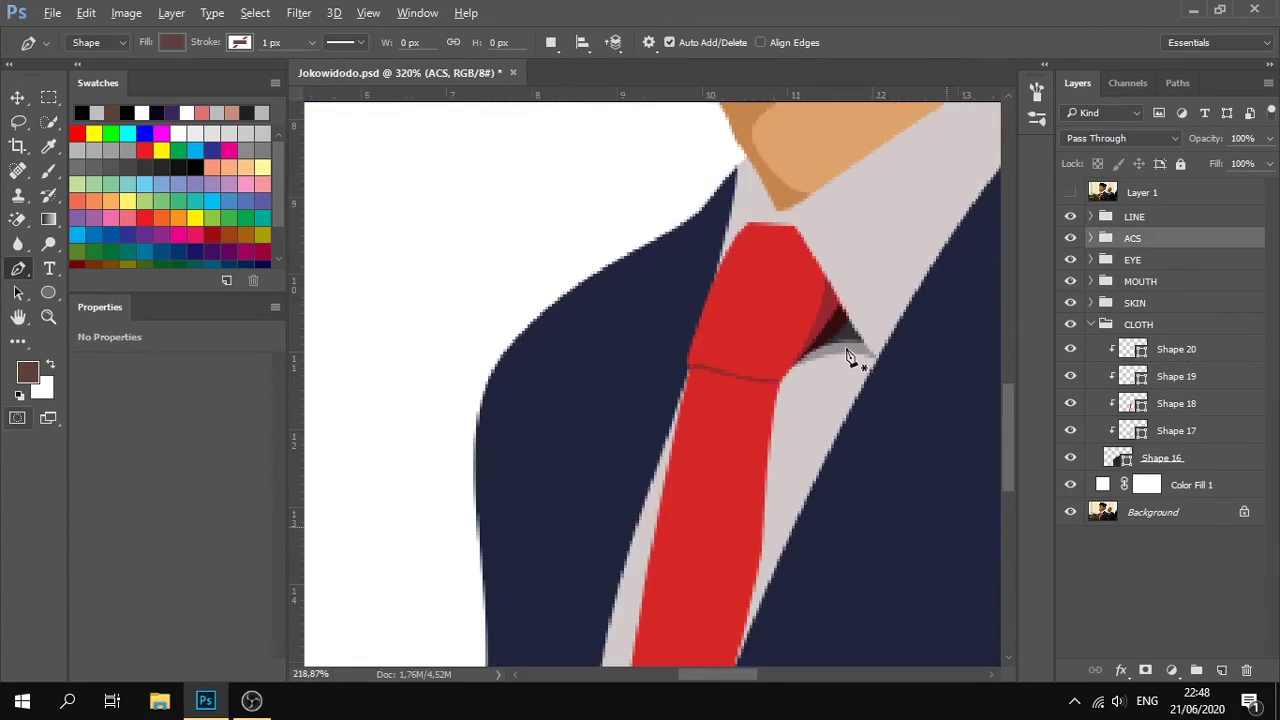
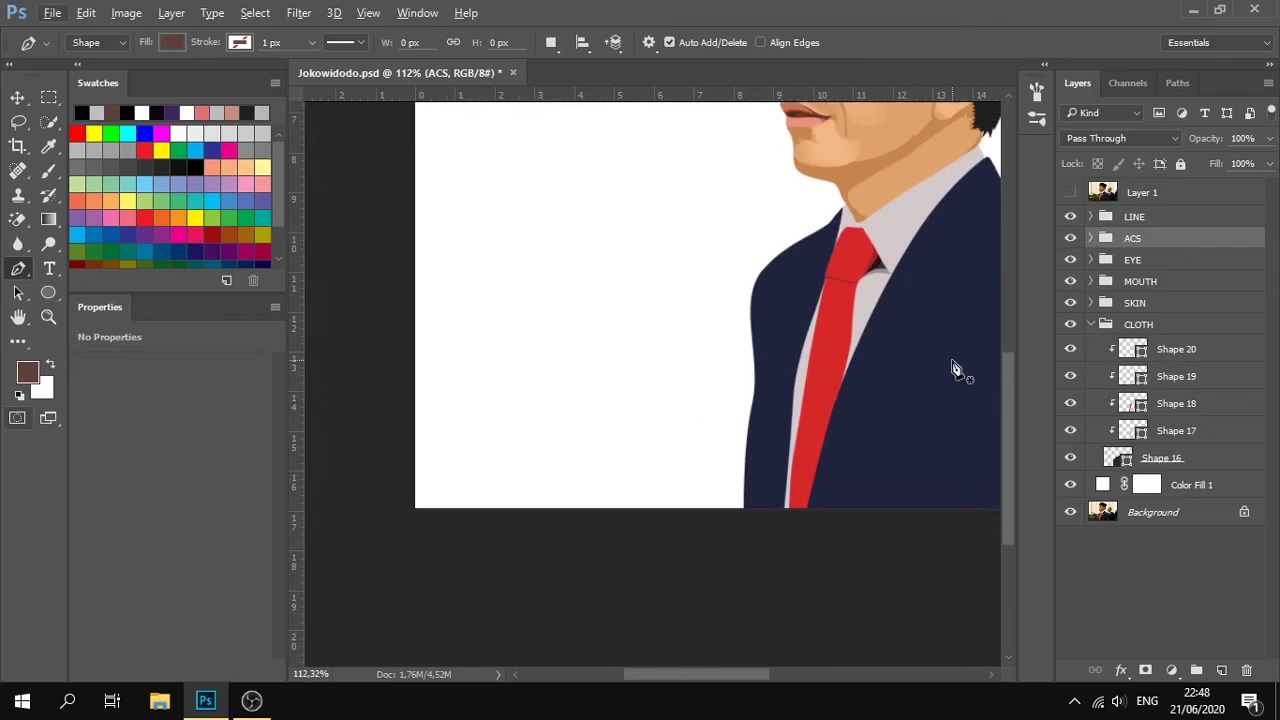
Compare the clothing vectors around the collar, tie and jacket with the reference photo.
scroll(862, 334, down, 5)
scroll(626, 413, up, 5)
drag(604, 411, 634, 368)
scroll(620, 432, up, 2)
click(1071, 193)
click(1071, 193)
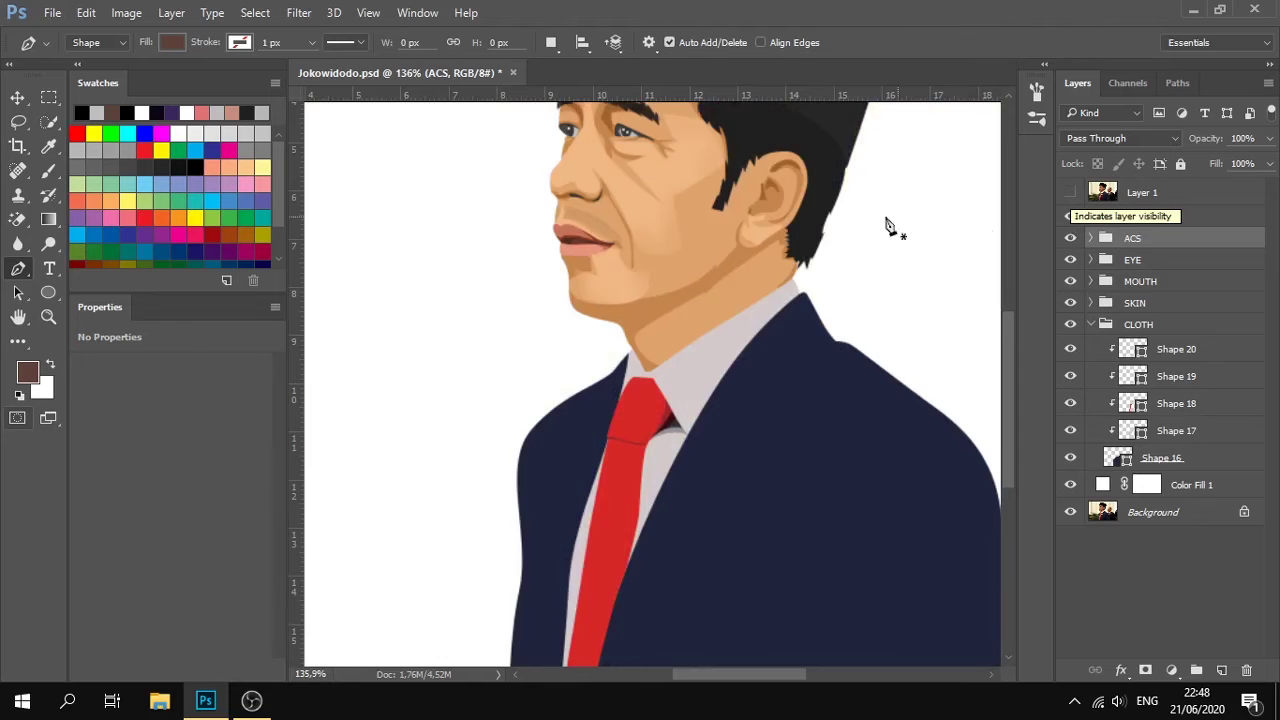
scroll(777, 371, down, 2)
scroll(689, 486, up, 3)
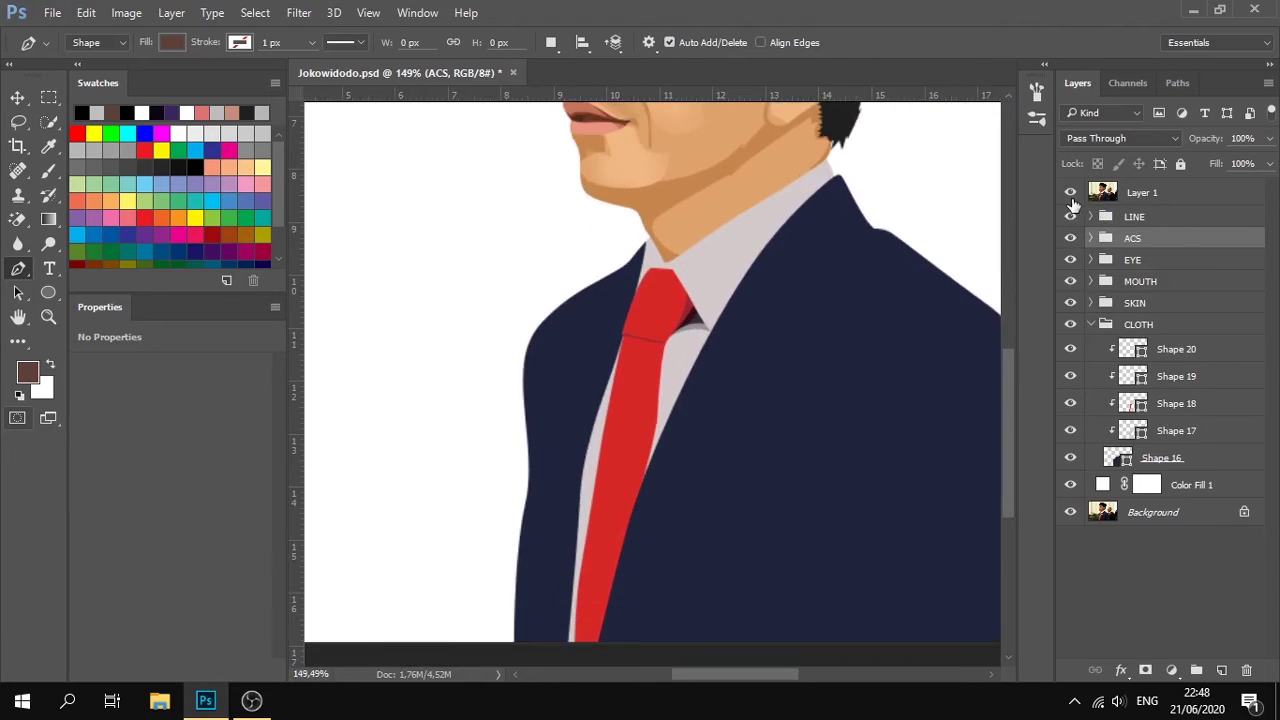
Show the reference photo and start a new shape layer along the medal ribbon's upper edge on the jacket lapel.
click(1071, 193)
click(1174, 370)
click(1176, 349)
scroll(734, 357, up, 4)
click(582, 42)
click(594, 64)
scroll(657, 290, up, 1)
click(657, 250)
click(740, 277)
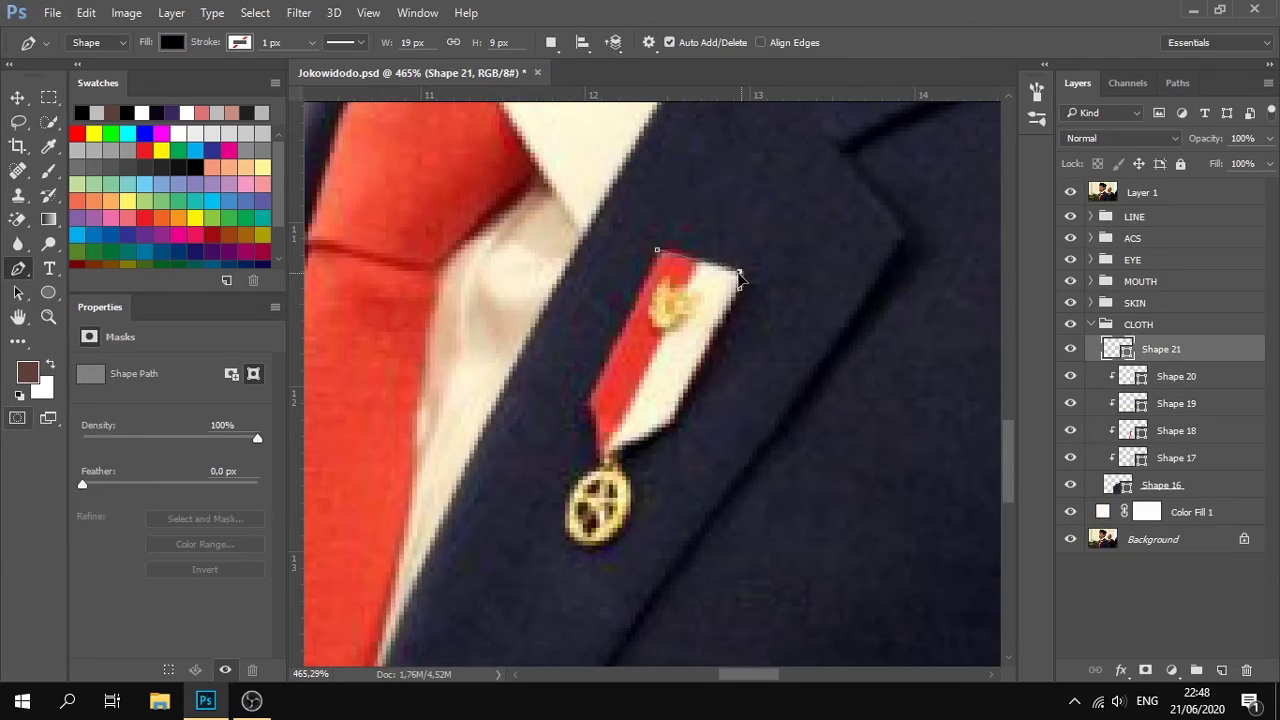
drag(665, 249, 666, 253)
click(657, 253)
Trace the ribbon's remaining sides down to its point above the medal and close the shape, about 35 by 47 px.
click(672, 427)
click(624, 450)
scroll(620, 463, up, 3)
click(611, 453)
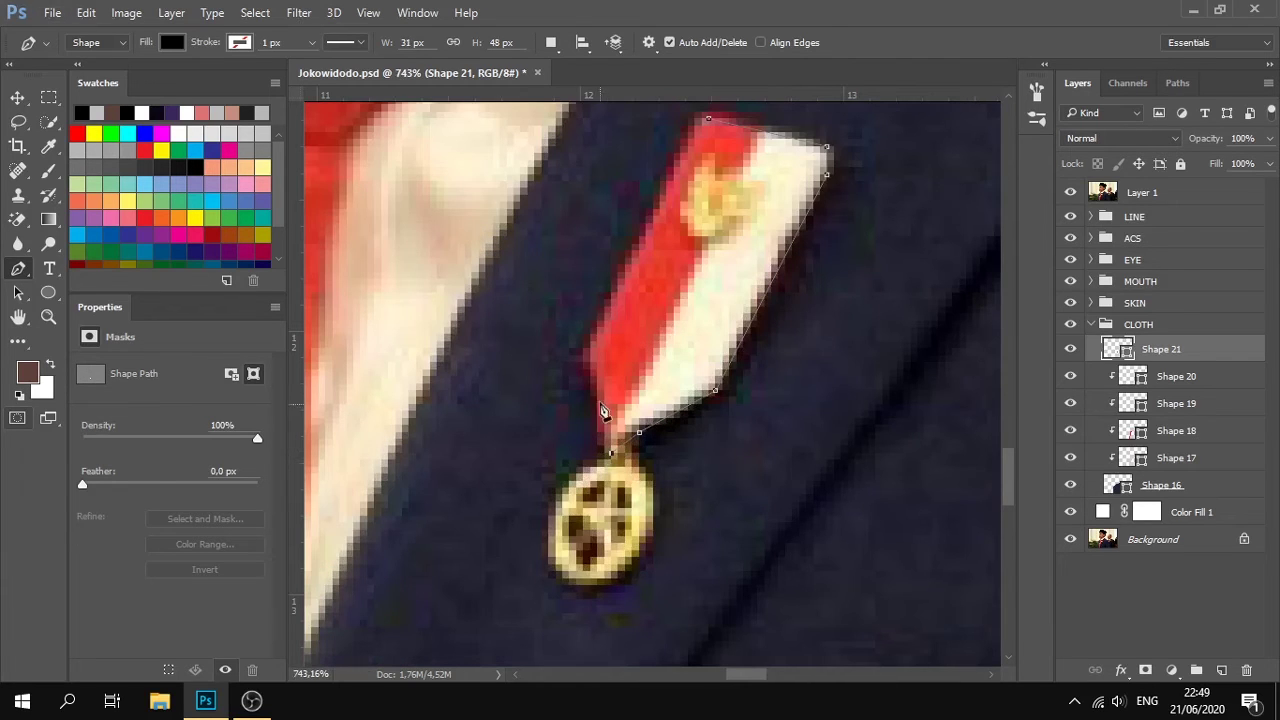
click(583, 349)
click(705, 121)
click(696, 120)
Clip the ribbon shape, Shape 21, to the clothing silhouette and fill it with bright red.
scroll(691, 329, down, 4)
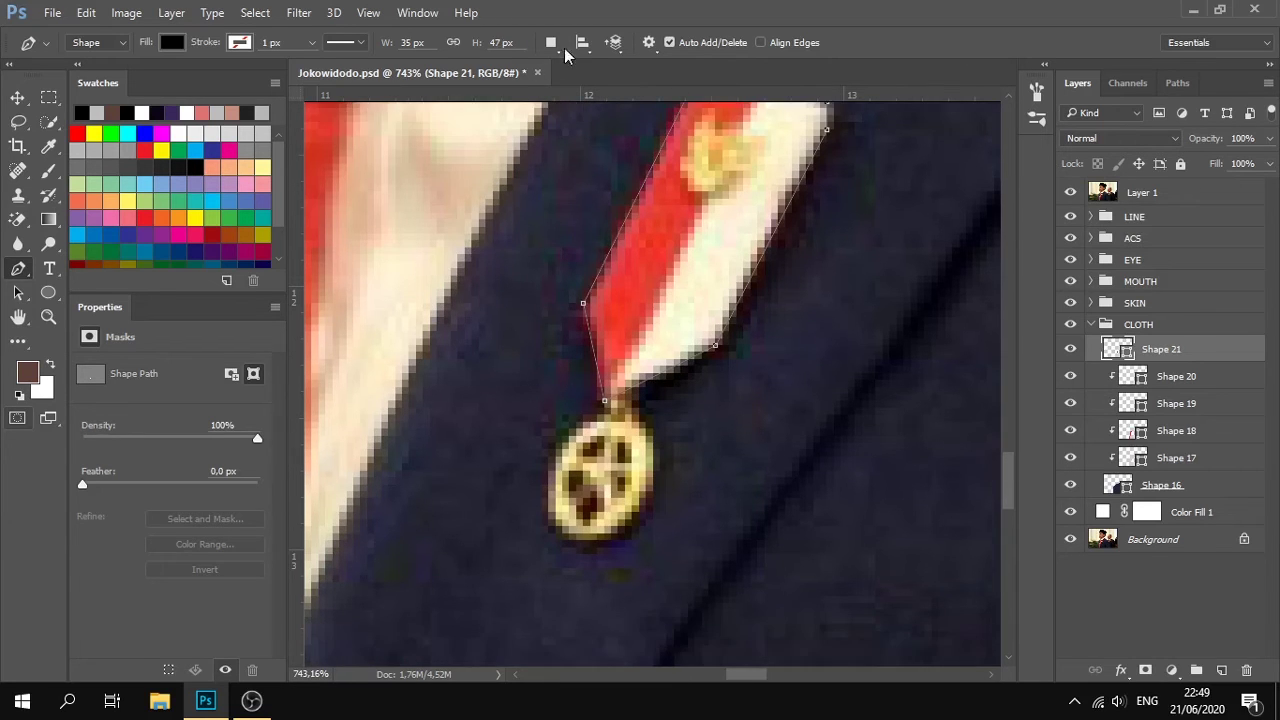
right_click(1170, 360)
click(830, 424)
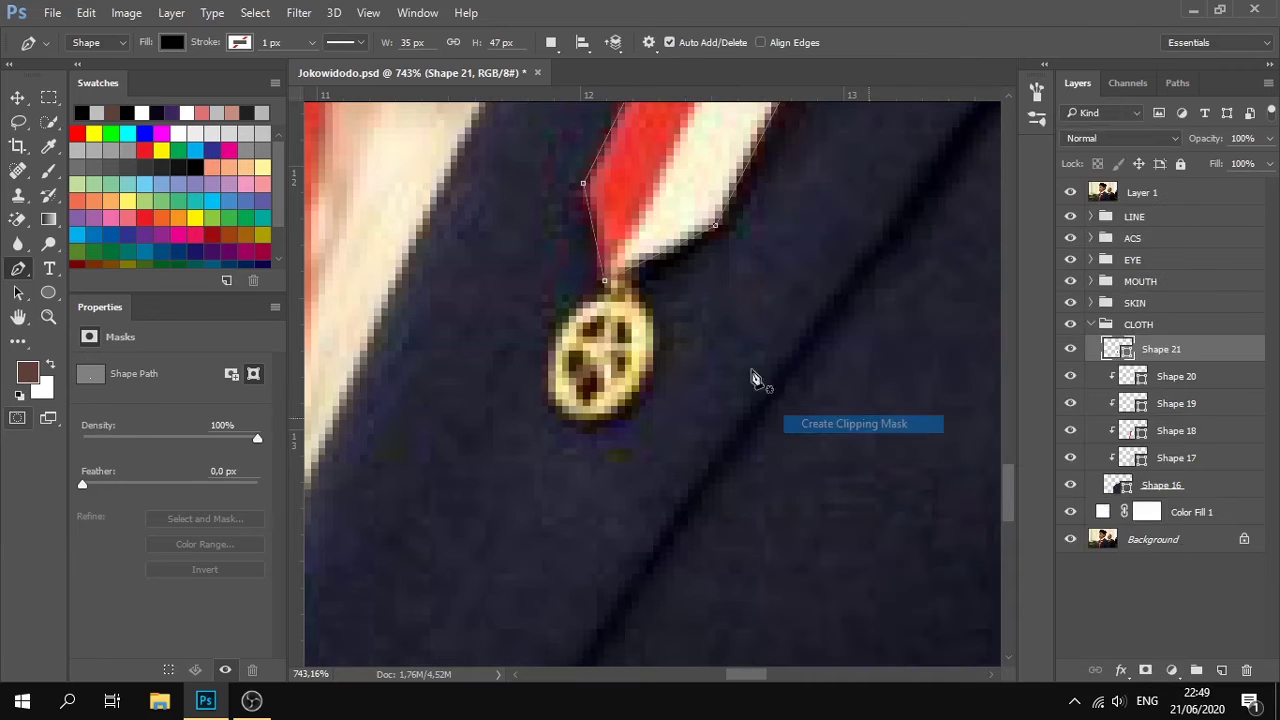
click(1070, 192)
click(1070, 192)
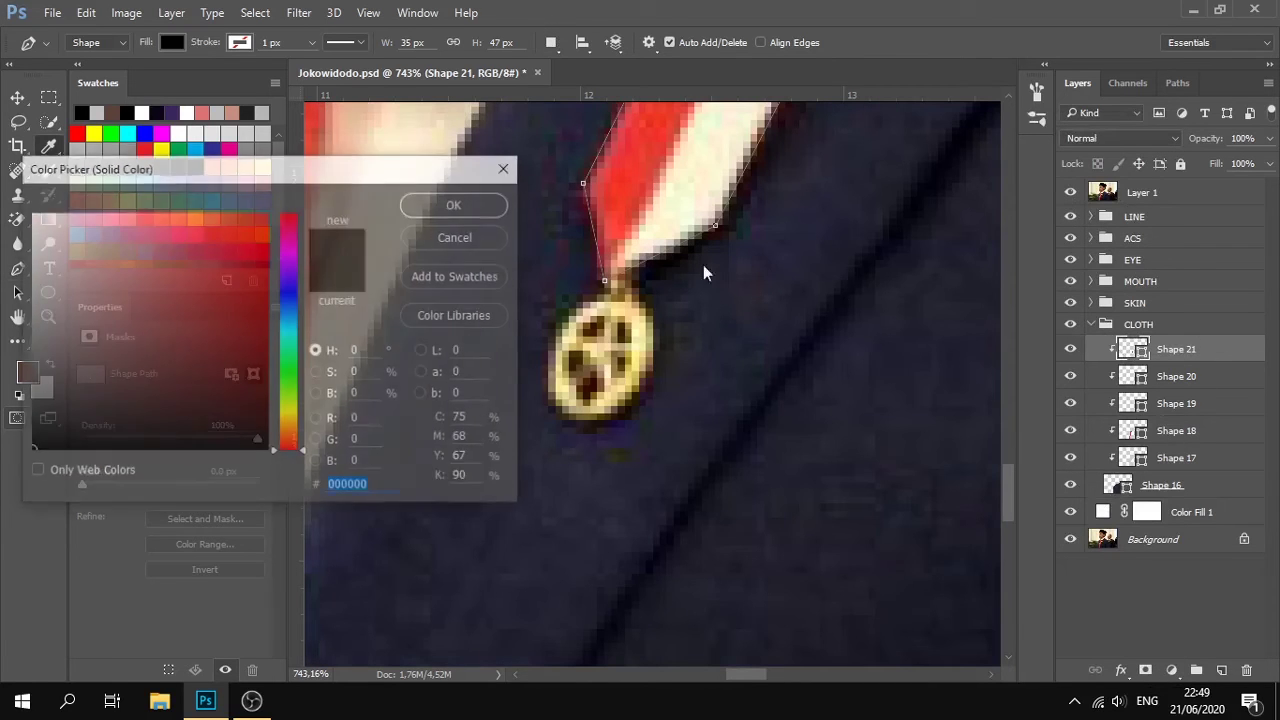
click(246, 215)
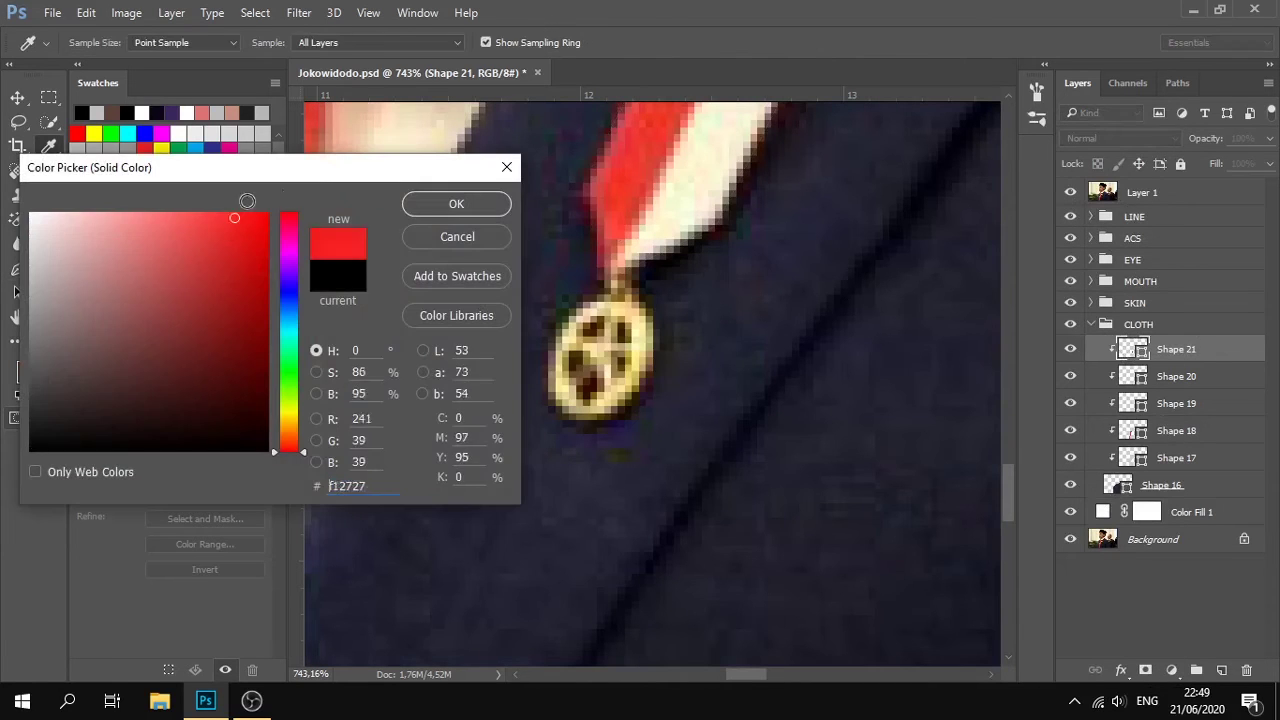
click(457, 203)
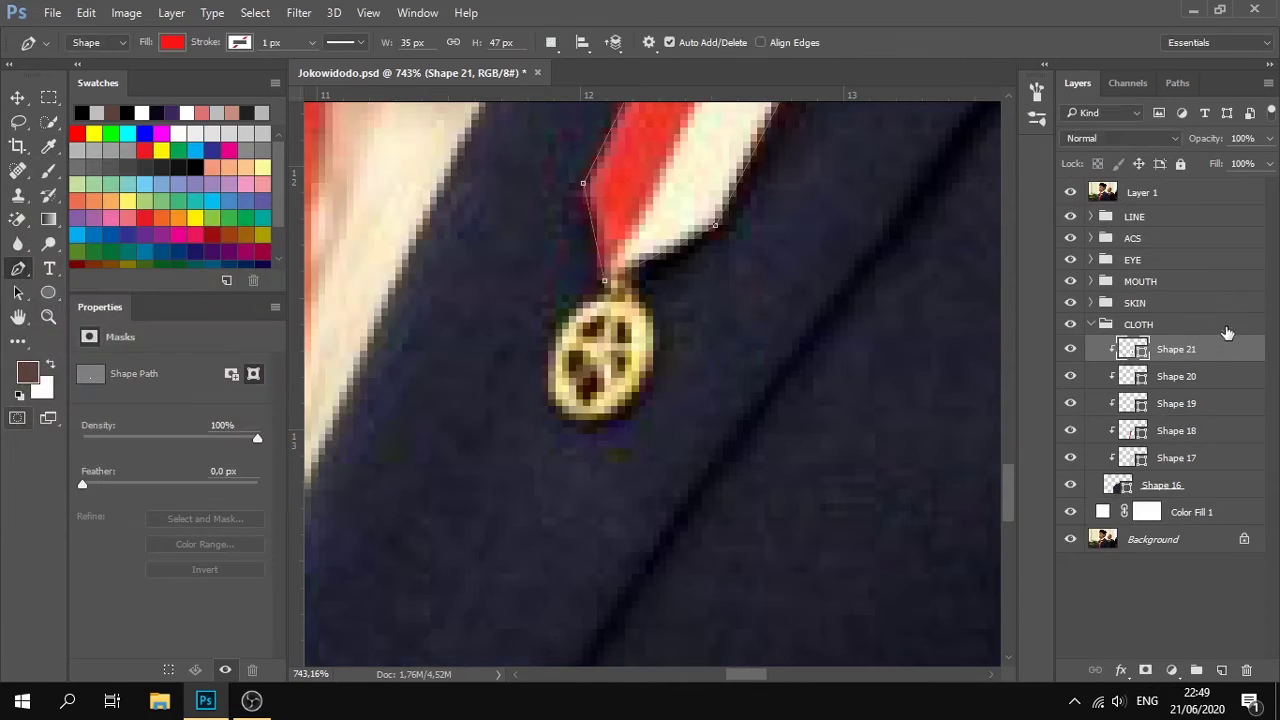
Draw an ellipse about 19 by 19 px over the round medal on a new shape layer.
scroll(627, 353, down, 1)
scroll(656, 328, up, 4)
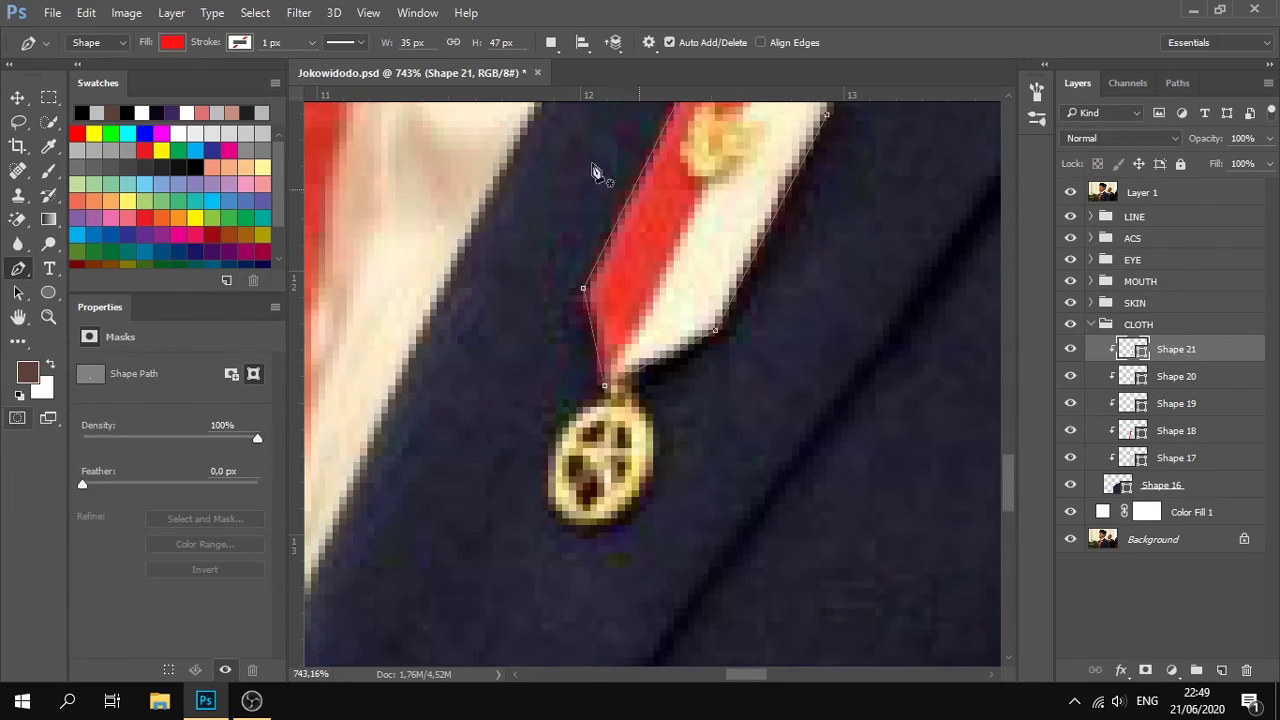
click(554, 42)
click(634, 13)
key(u)
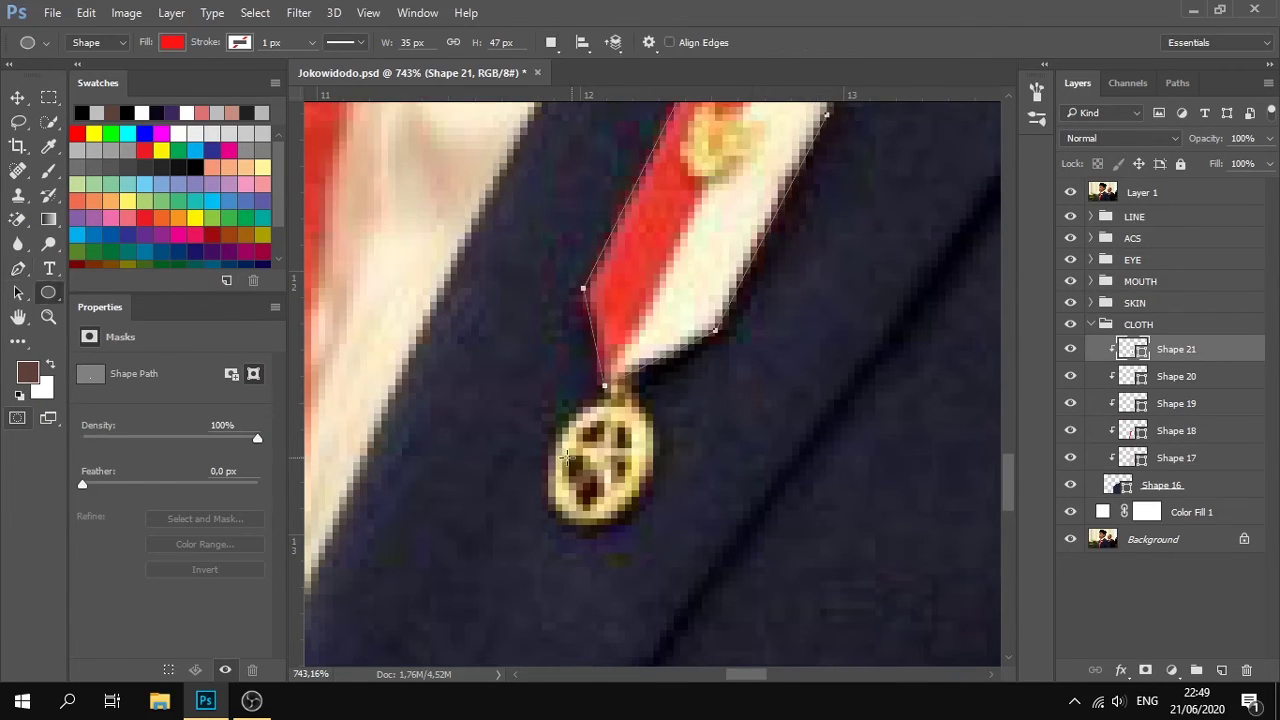
mouse_move(600, 470)
mouse_down()
mouse_move(669, 374)
mouse_move(641, 436)
mouse_up()
key(p)
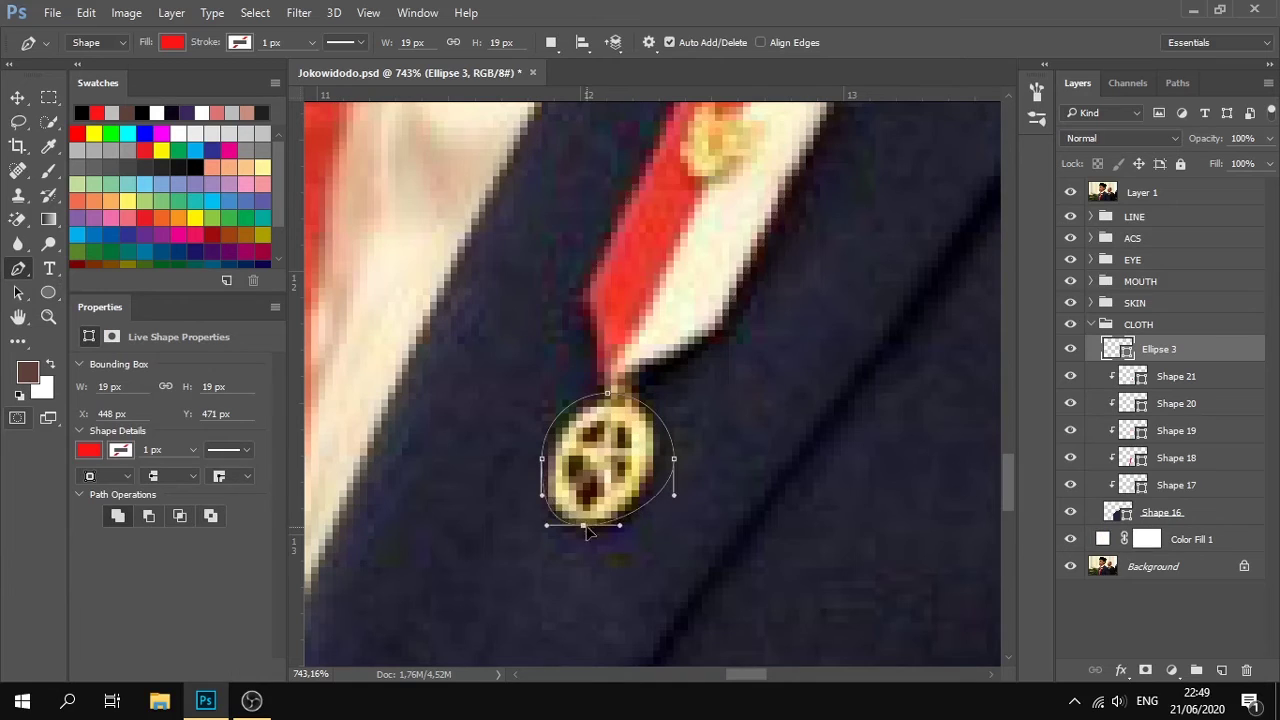
Reshape the ellipse's anchor points to follow the medal's outline, about 15 by 17 px.
click(609, 525)
key(Return)
drag(673, 459, 654, 460)
click(542, 459)
drag(607, 393, 548, 456)
drag(614, 401, 608, 410)
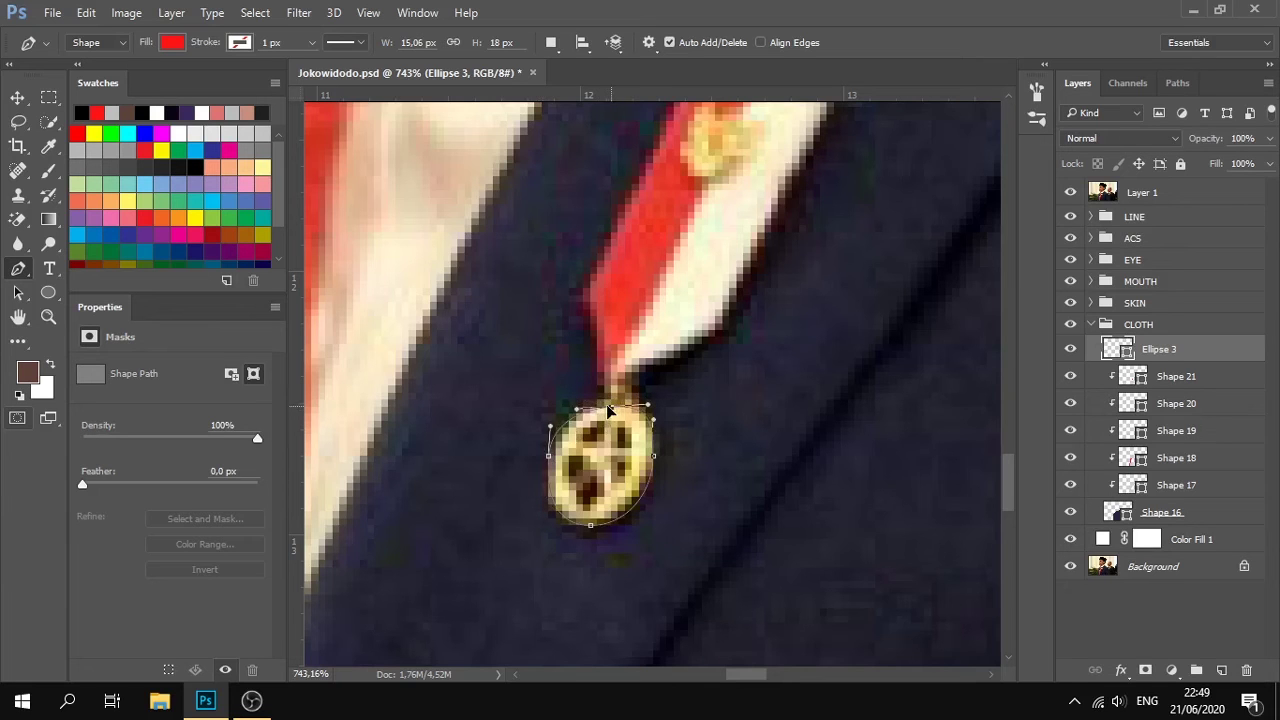
click(1071, 193)
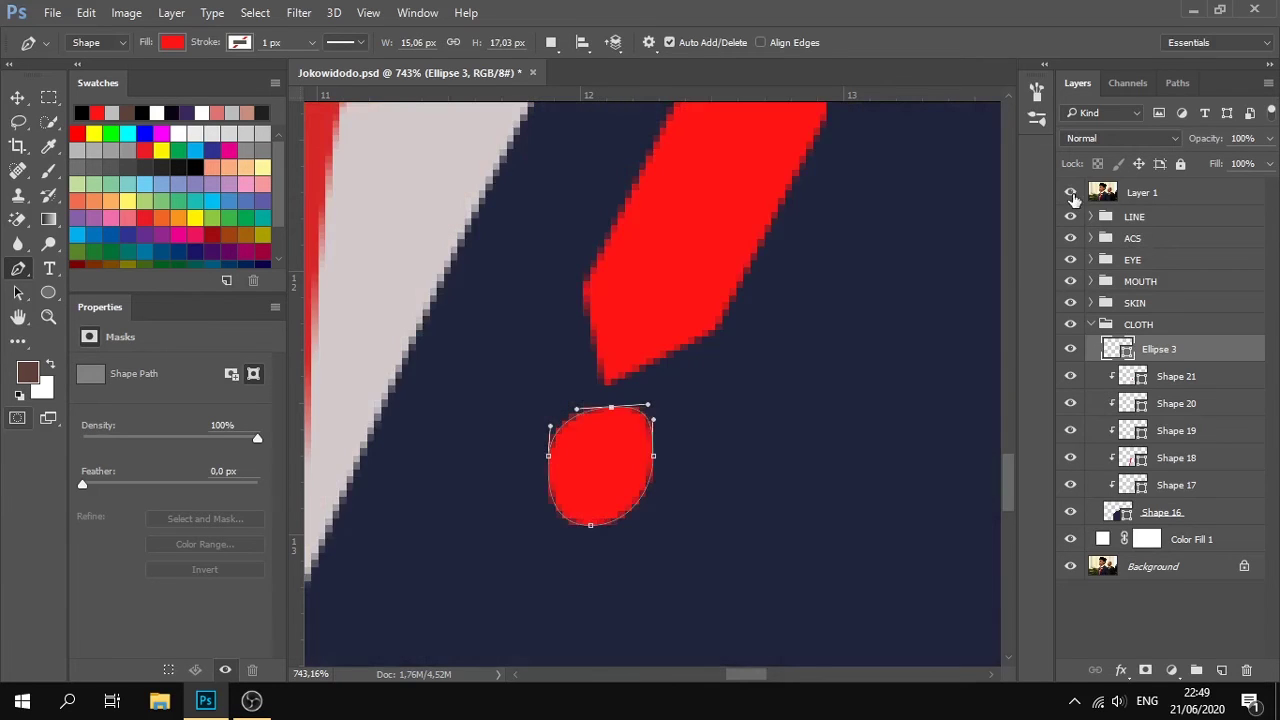
click(1072, 193)
drag(614, 409, 612, 403)
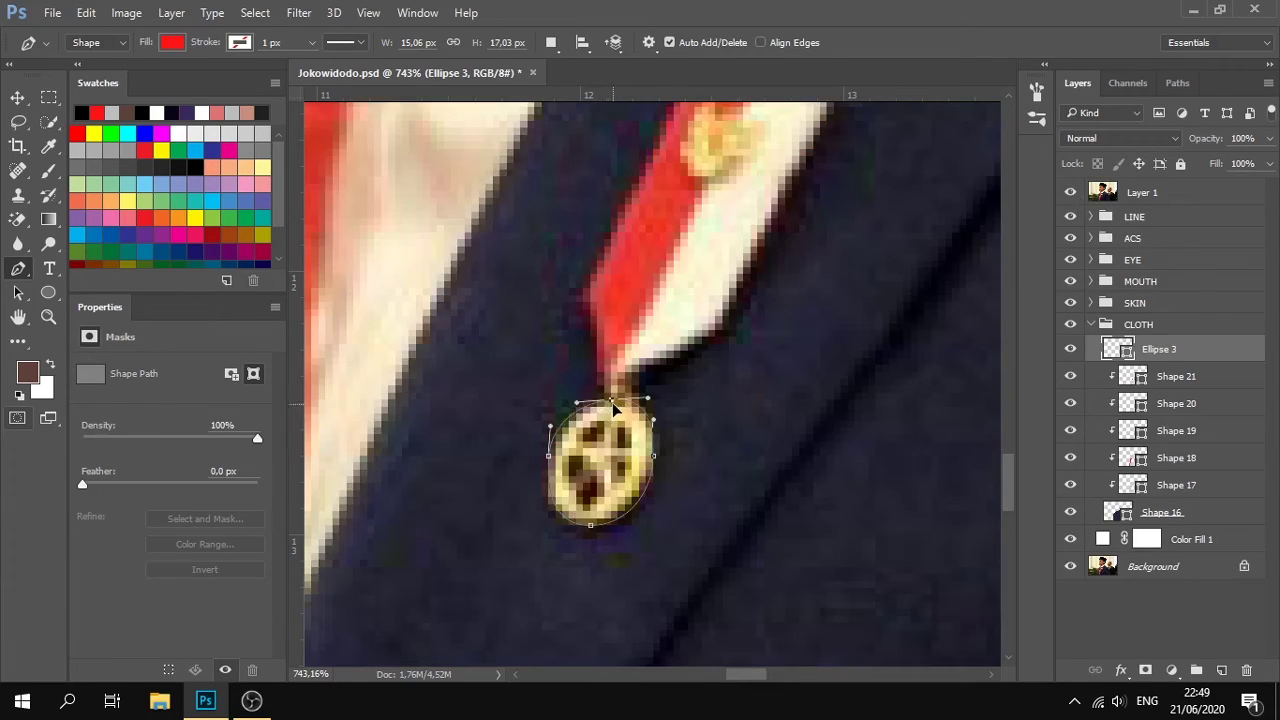
Hide the reference photo and clip the medal, Ellipse 3, to the clothing silhouette.
click(1067, 194)
click(1178, 268)
click(1198, 378)
right_click(1193, 355)
click(893, 424)
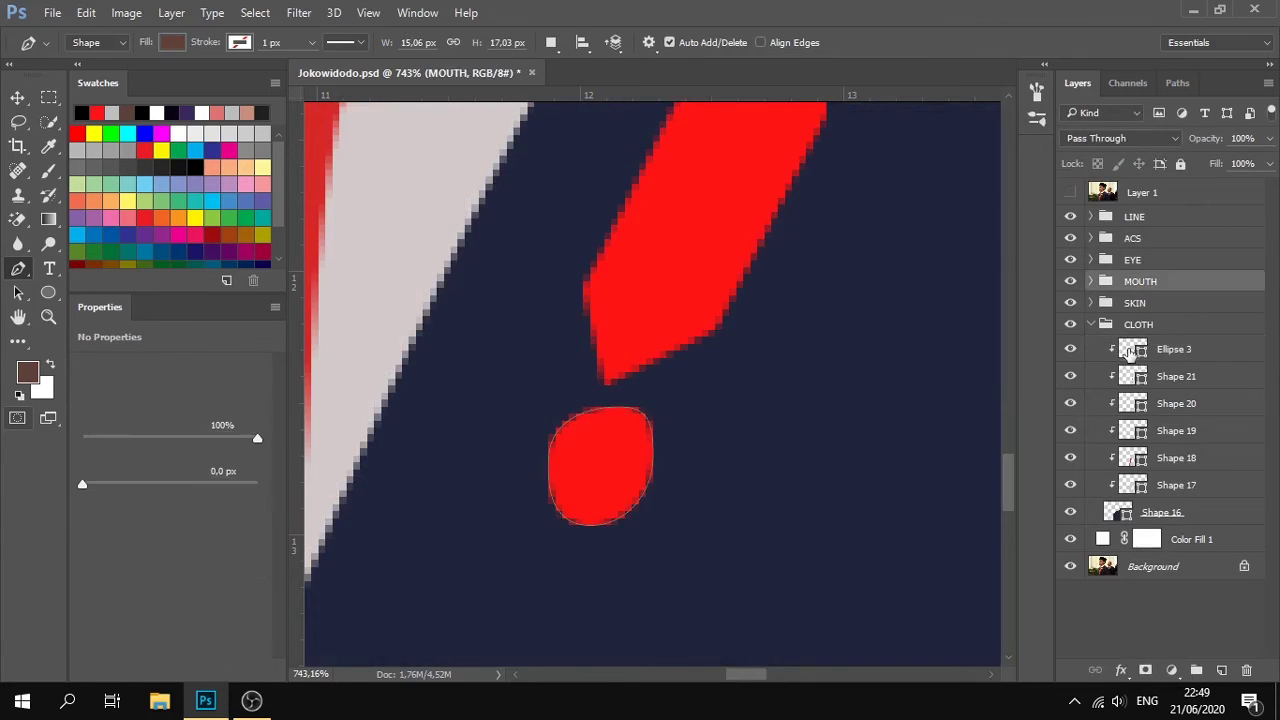
Change the medal's fill colour to golden orange #ffbe58.
double_click(1133, 349)
drag(288, 392, 286, 424)
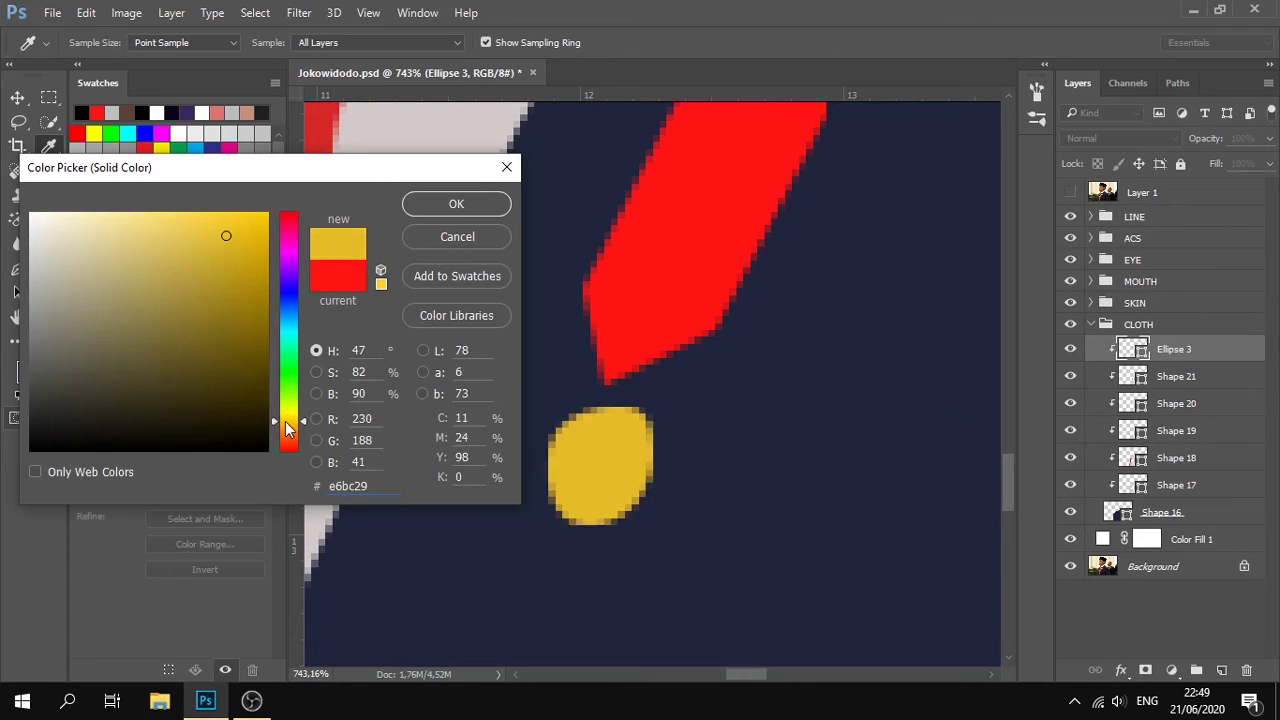
click(181, 240)
click(169, 214)
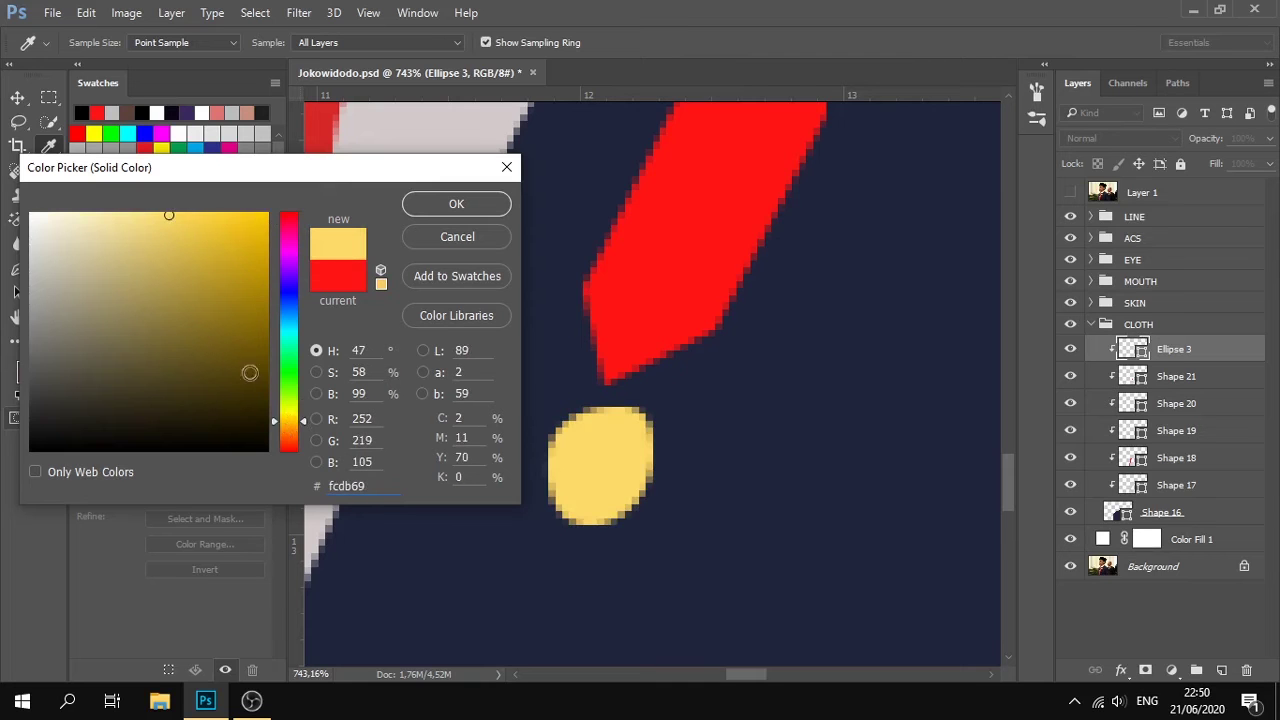
click(288, 428)
click(187, 213)
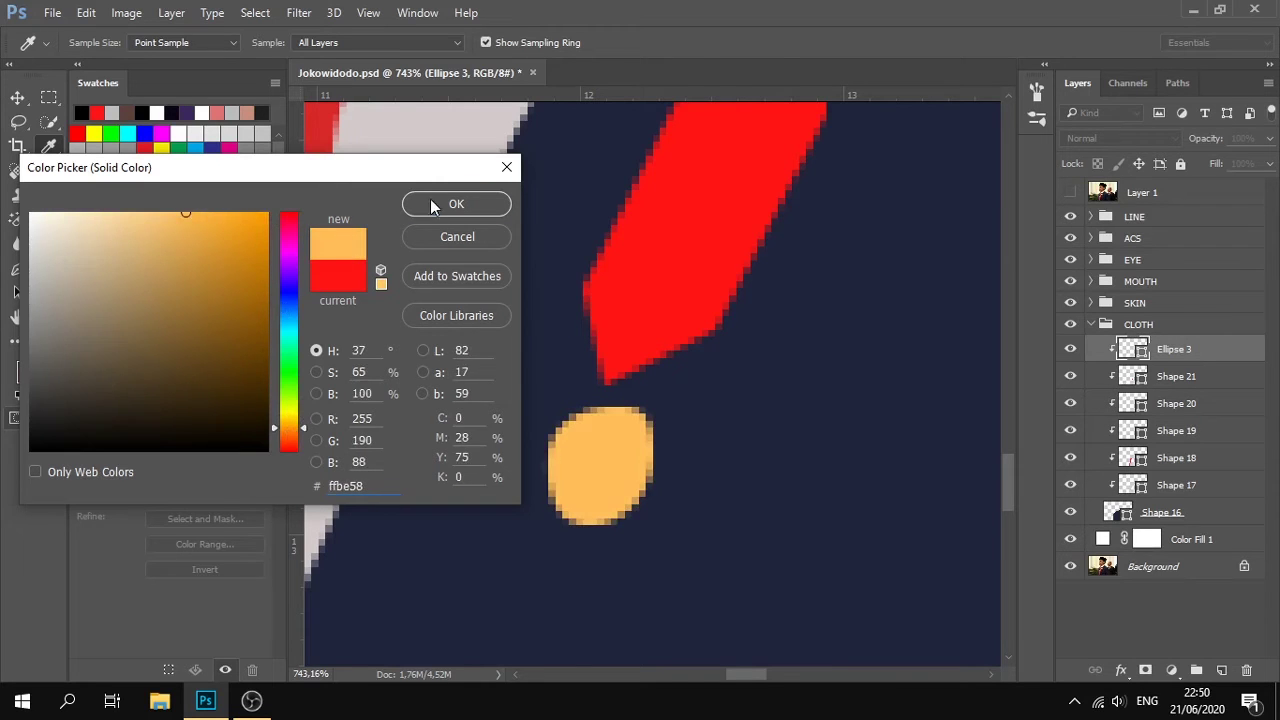
click(434, 207)
Cut the five small openings out of the medal shape by tracing them over the reference photo, and hide the photo.
click(552, 44)
click(598, 139)
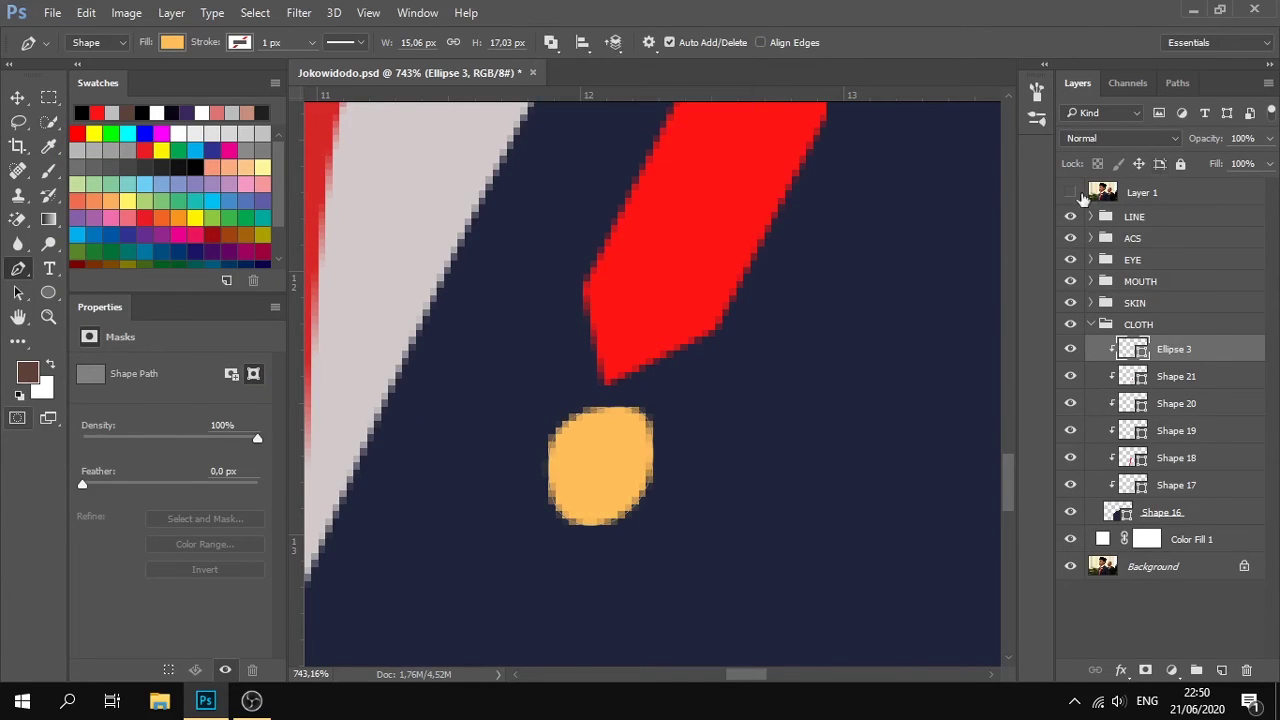
click(1070, 192)
scroll(640, 420, up, 4)
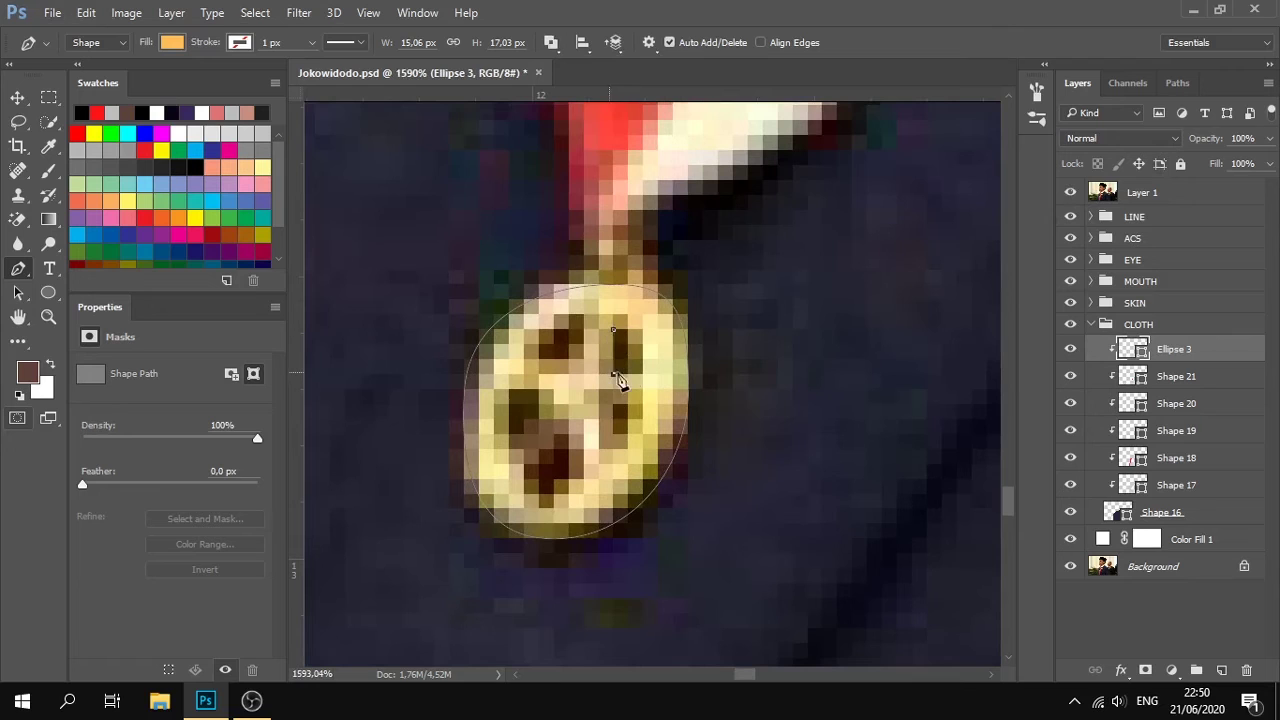
drag(570, 337, 570, 338)
drag(569, 434, 584, 479)
click(539, 508)
click(524, 464)
click(560, 428)
click(539, 390)
drag(509, 433, 555, 419)
click(524, 359)
click(1070, 192)
click(1153, 238)
scroll(663, 389, down, 15)
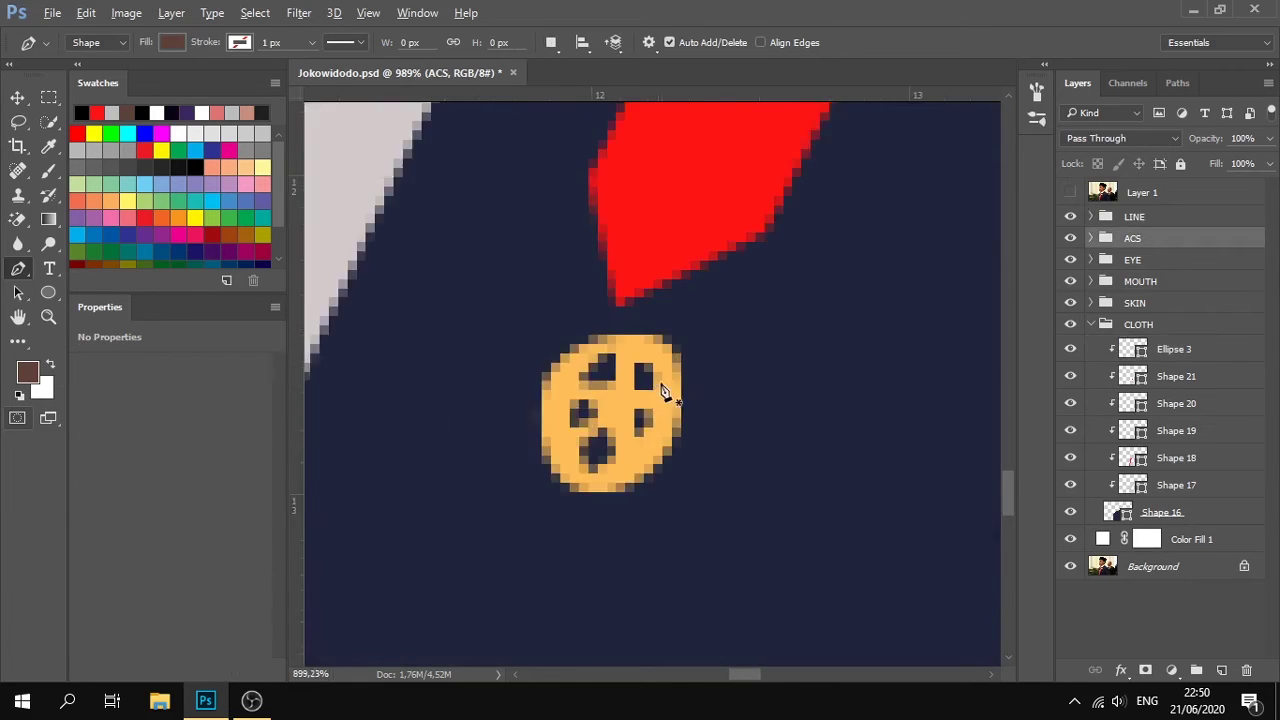
scroll(820, 288, up, 8)
Release the ribbon, Shape 21, from its clipping mask and move it above the medal, keeping the medal clipped to the clothing.
click(1197, 351)
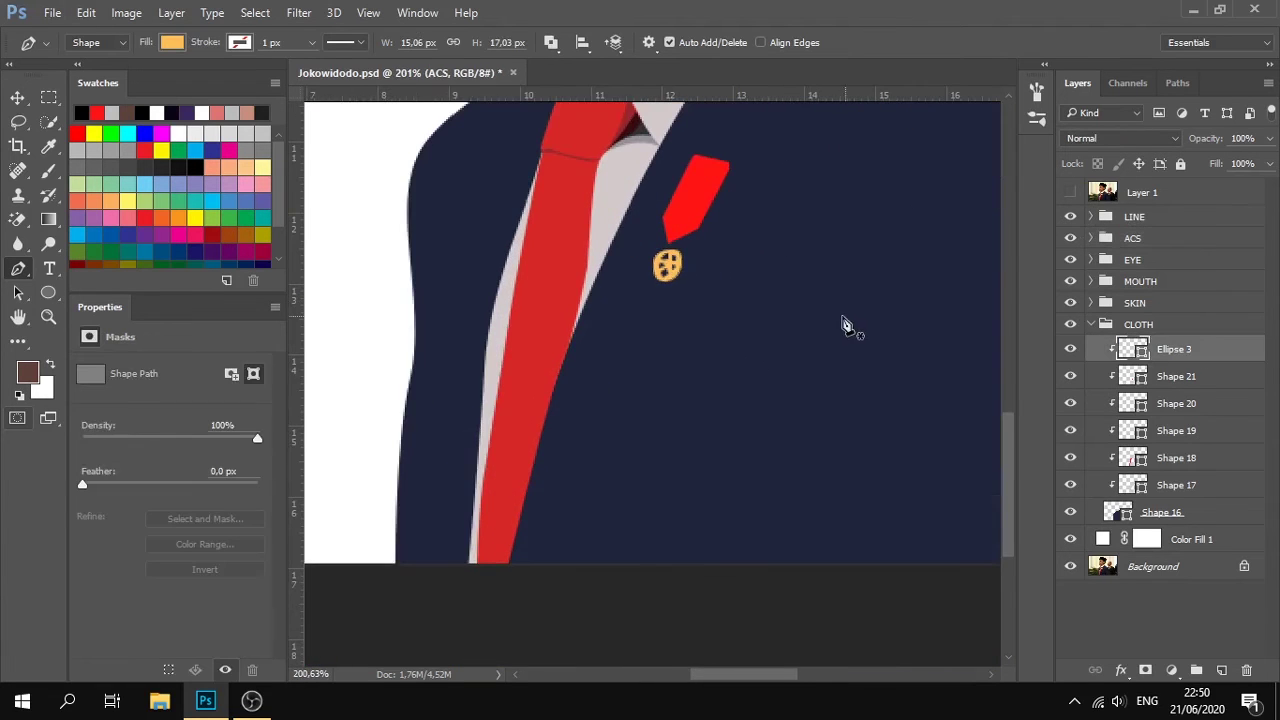
scroll(957, 314, up, 6)
right_click(1205, 380)
click(870, 423)
drag(1190, 390, 1185, 345)
right_click(1183, 376)
click(870, 420)
click(1180, 349)
Trace a new shape about 51 by 57 px covering the ribbon's white half, using the reference photo as guide.
click(550, 42)
click(598, 67)
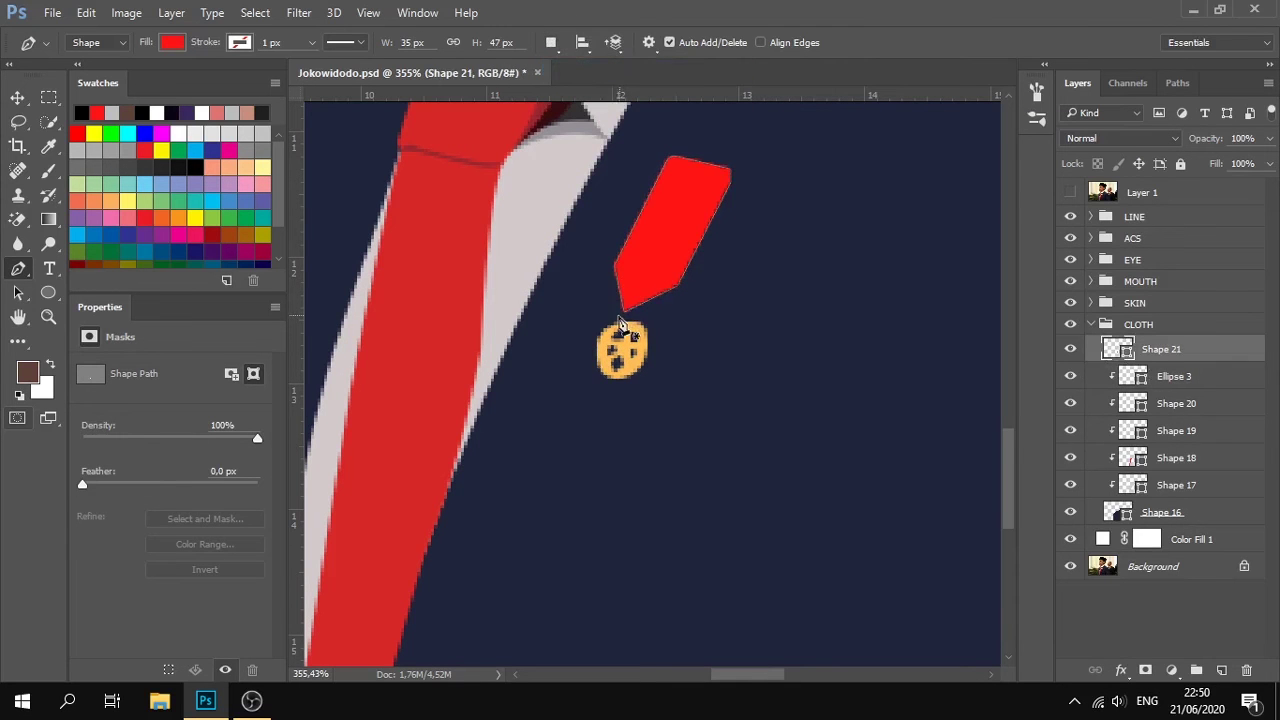
click(620, 320)
click(718, 152)
click(1071, 193)
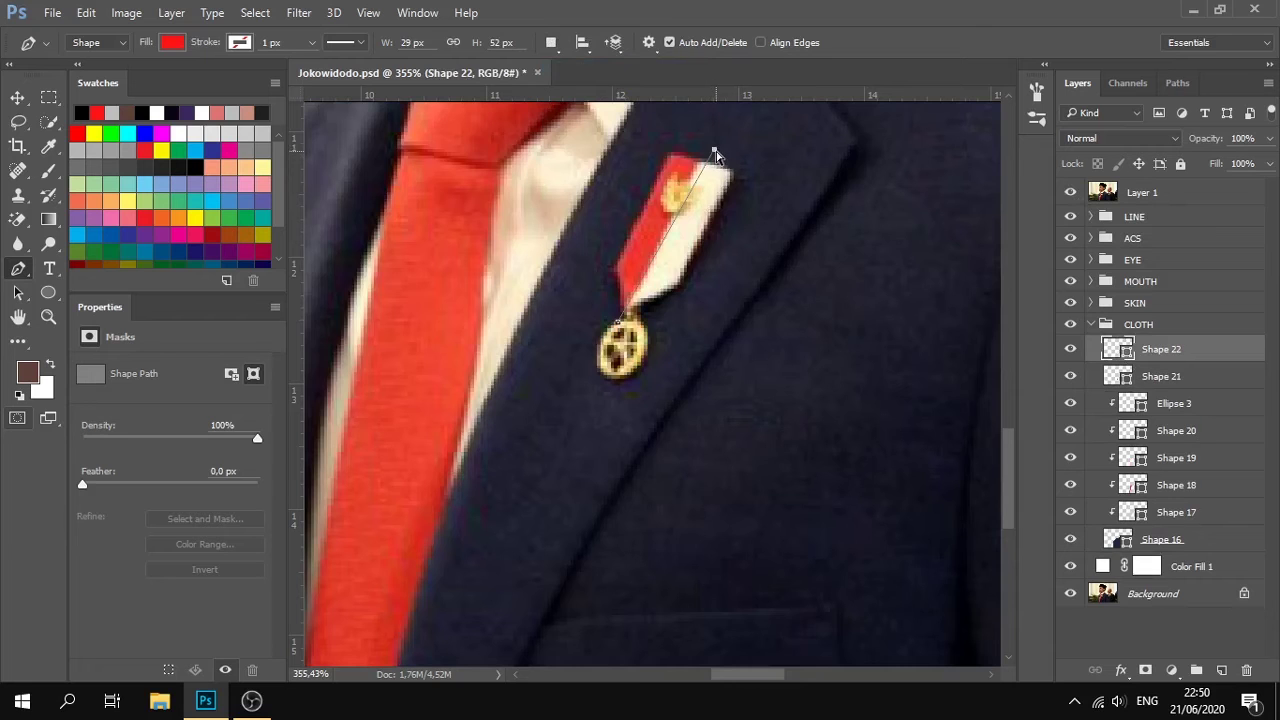
click(783, 202)
mouse_move(620, 320)
mouse_down()
mouse_move(600, 330)
mouse_move(615, 336)
mouse_up()
Clip the new shape, Shape 22, to the red ribbon and fill it with light grey.
click(1072, 193)
right_click(1170, 352)
click(860, 425)
double_click(1103, 349)
drag(51, 285, 8, 278)
drag(62, 246, 15, 252)
click(420, 204)
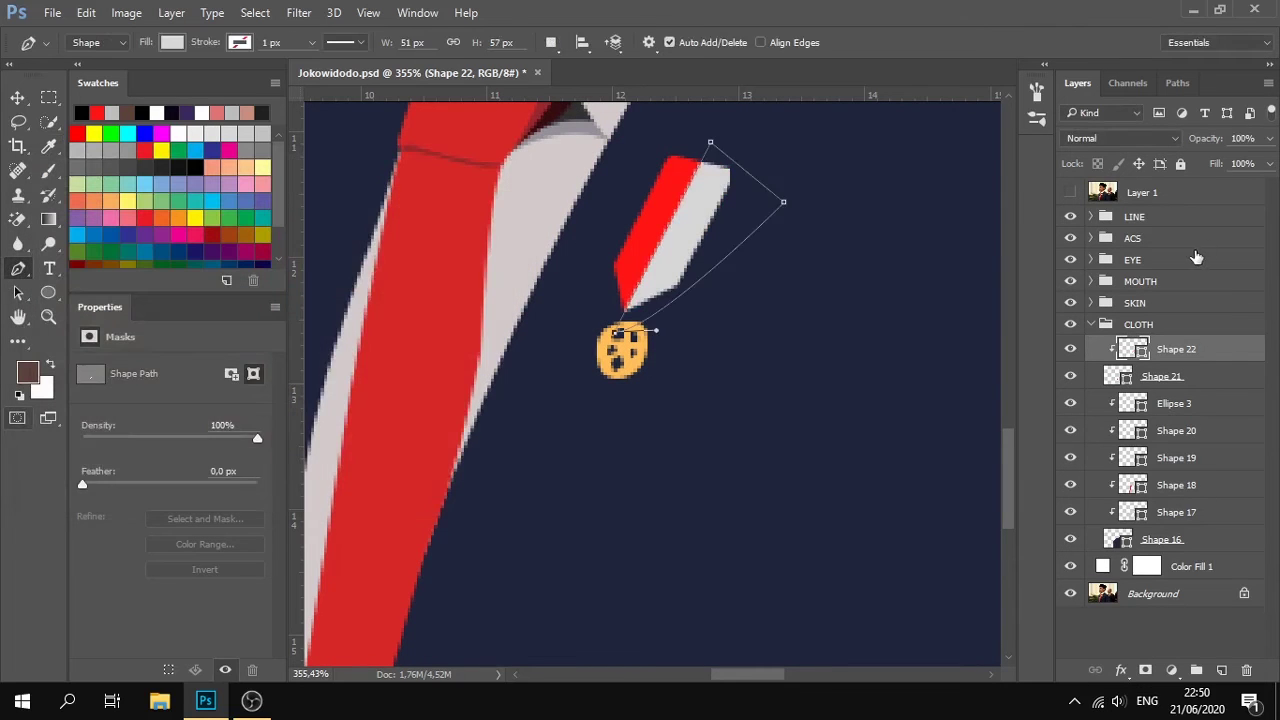
Trace the small gold emblem on the ribbon over the reference photo as a new shape, about 12 by 12 px.
scroll(752, 263, down, 6)
scroll(872, 300, up, 7)
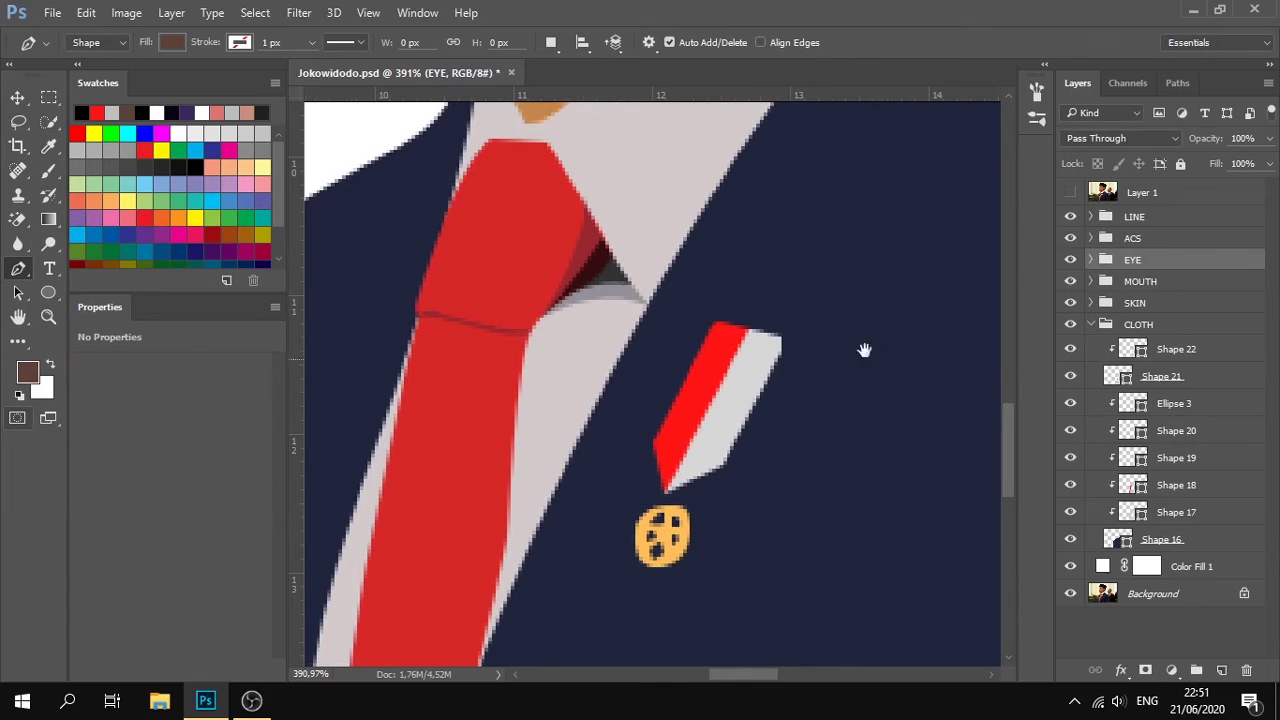
click(1208, 356)
click(1212, 380)
click(1215, 344)
click(1071, 193)
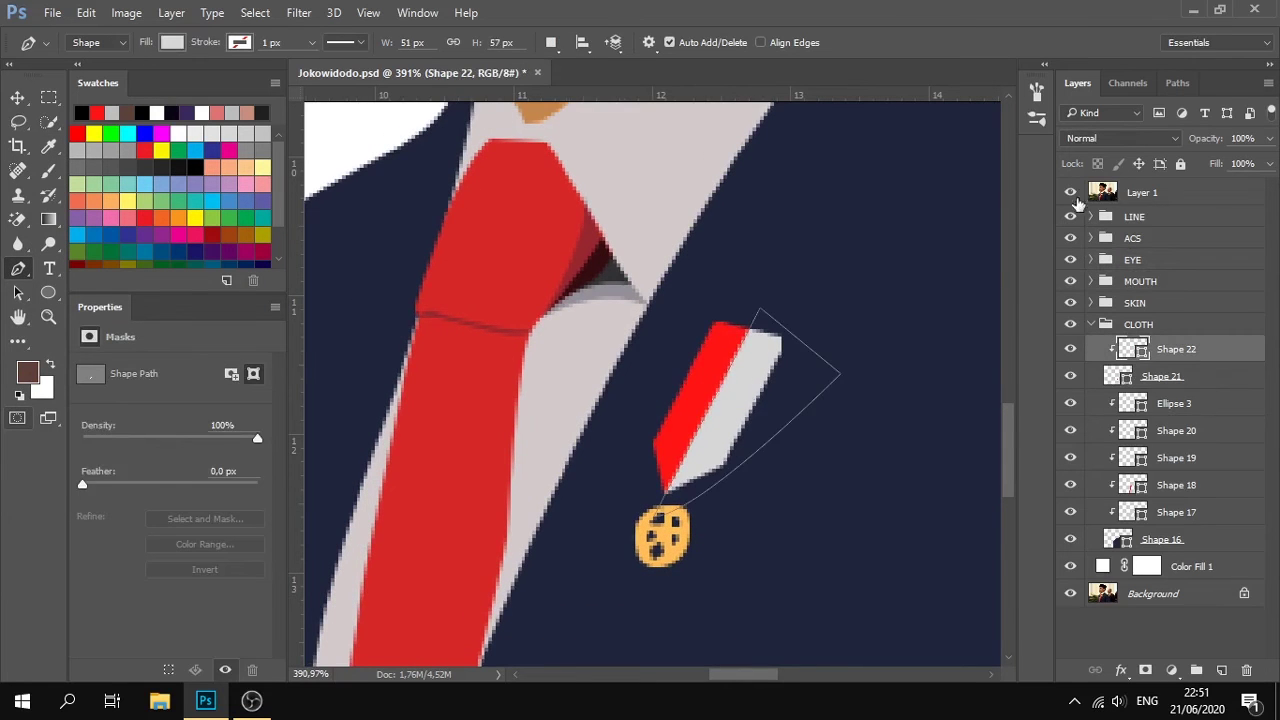
scroll(737, 402, up, 5)
click(674, 219)
click(685, 264)
click(764, 264)
click(718, 253)
drag(707, 308, 652, 318)
click(675, 320)
click(708, 331)
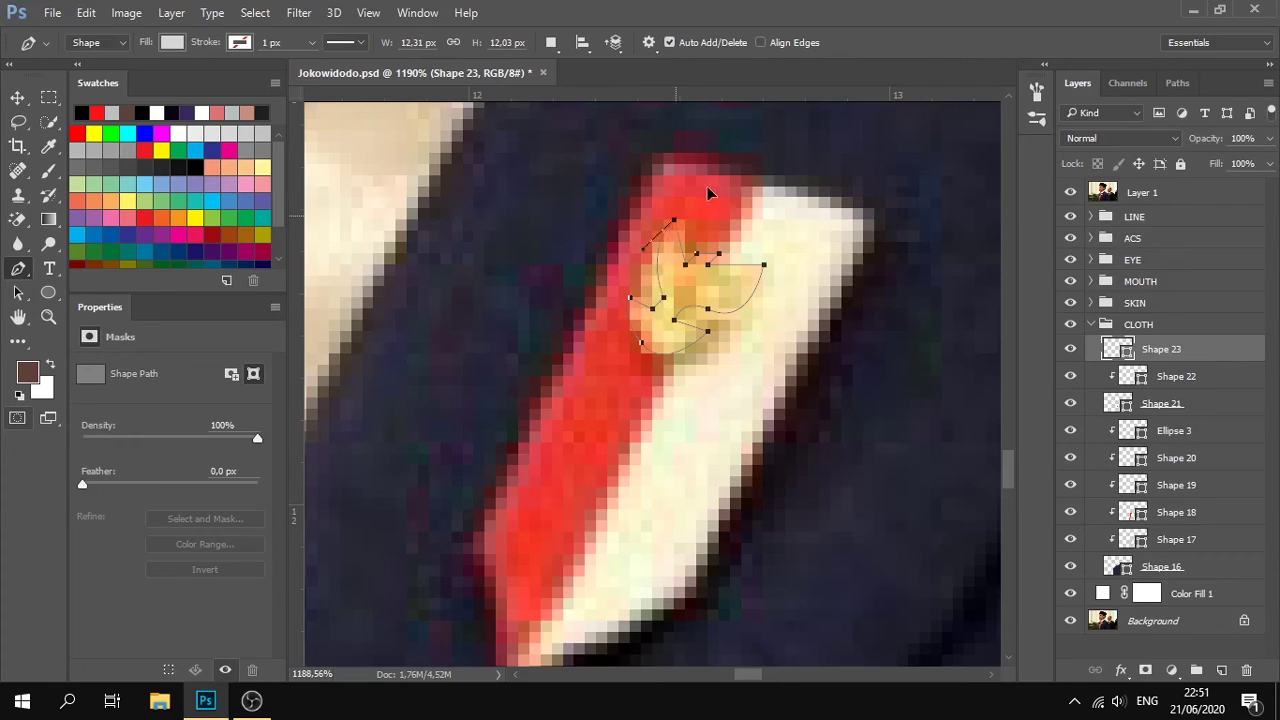
Hide the reference photo and shift the emblem, Shape 23, slightly down across the ribbon's colour boundary.
click(1070, 192)
scroll(700, 405, down, 1)
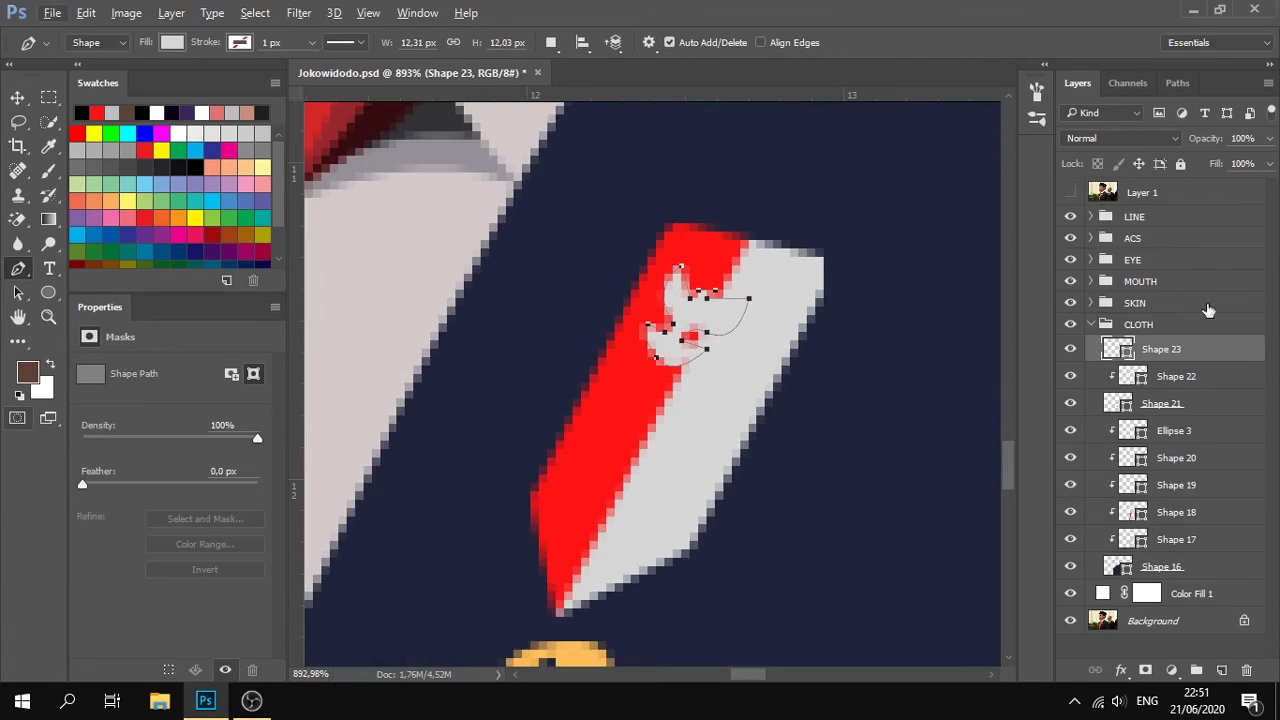
key(v)
key(alt+v)
click(1218, 237)
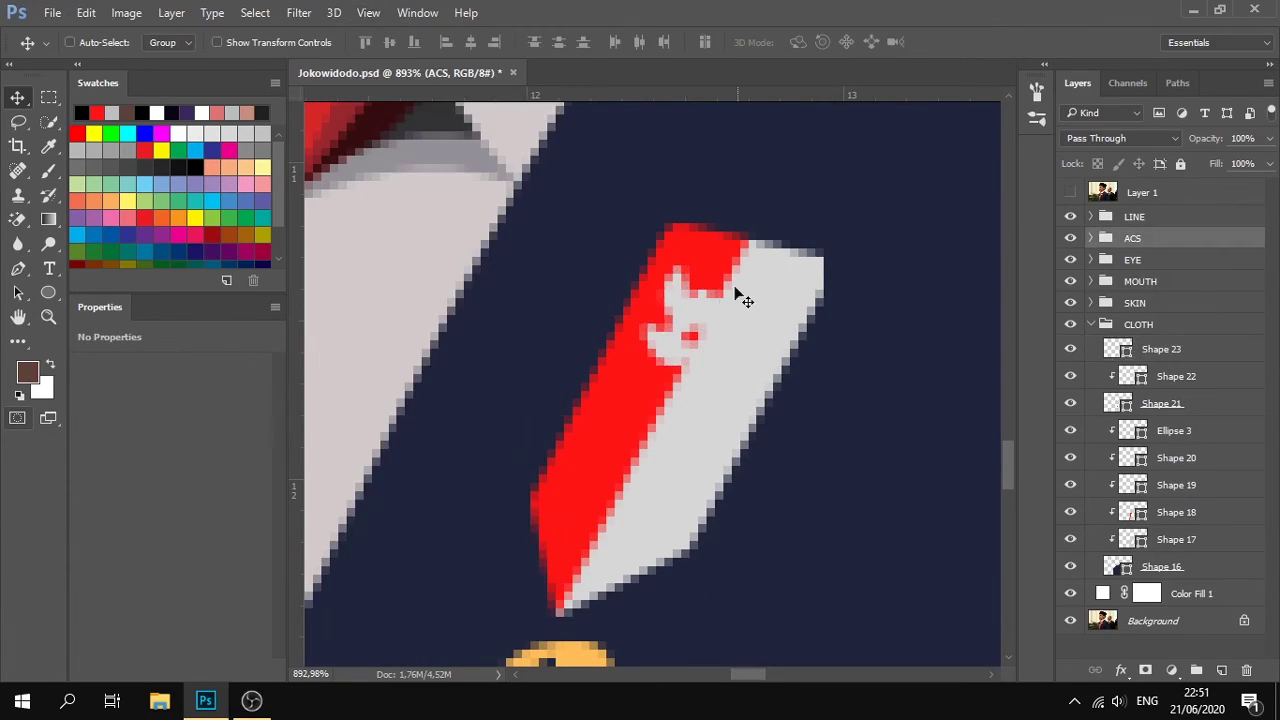
click(1158, 349)
key(b)
click(701, 334)
click(663, 332)
key(v)
drag(690, 320, 693, 321)
Try light red #ff7474 as the emblem's fill colour.
click(1070, 192)
double_click(1117, 349)
click(160, 205)
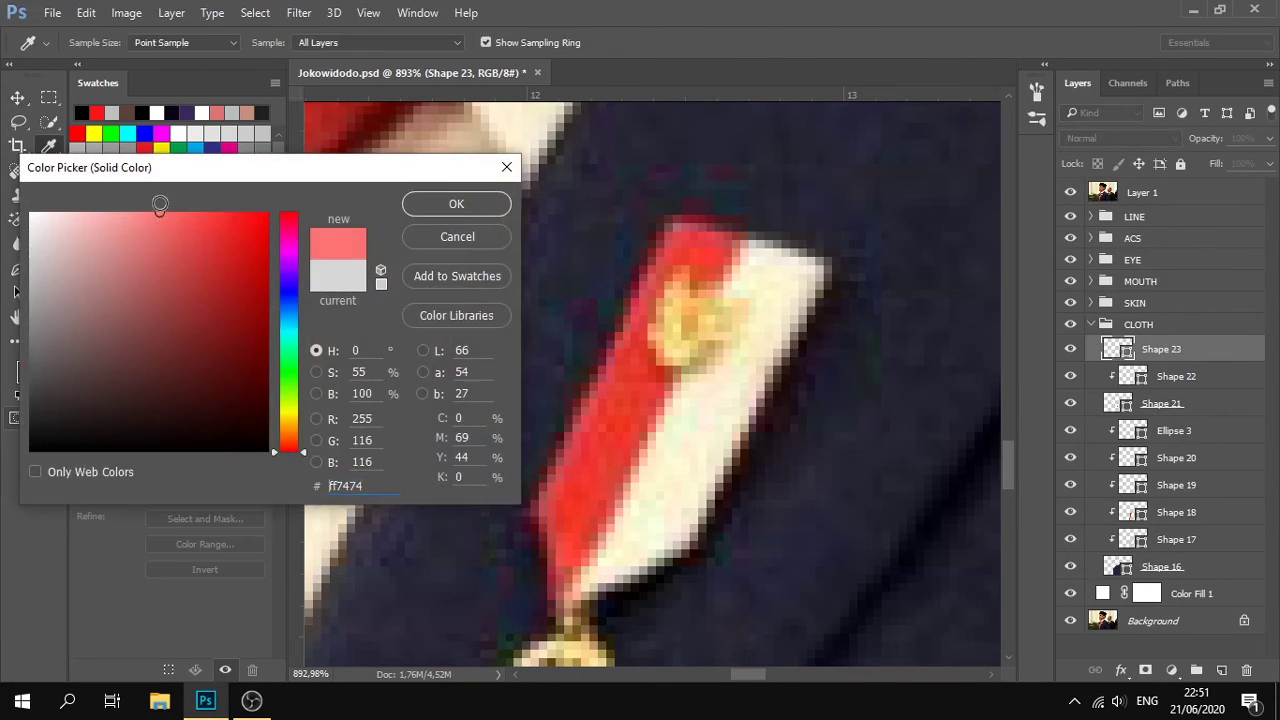
click(456, 204)
click(1070, 192)
Set the ribbon emblem's fill colour to yellow #ffeb45.
double_click(1115, 347)
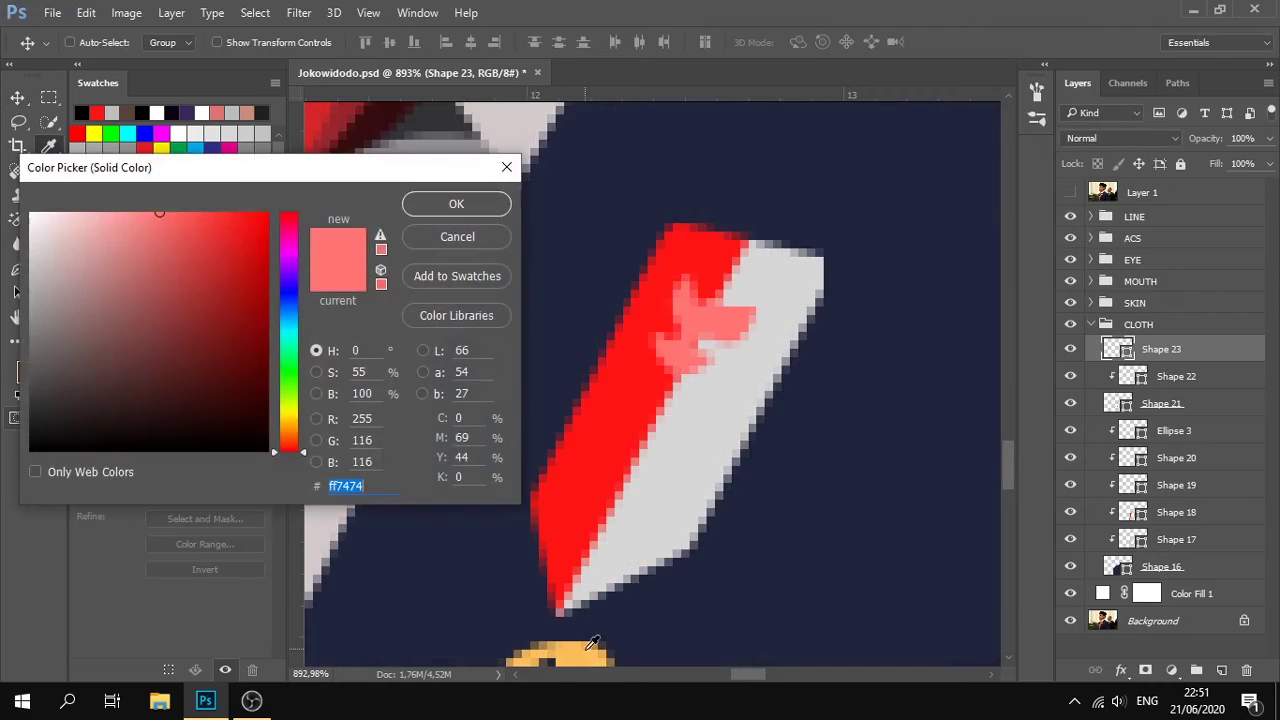
click(562, 655)
drag(167, 249, 146, 214)
click(246, 217)
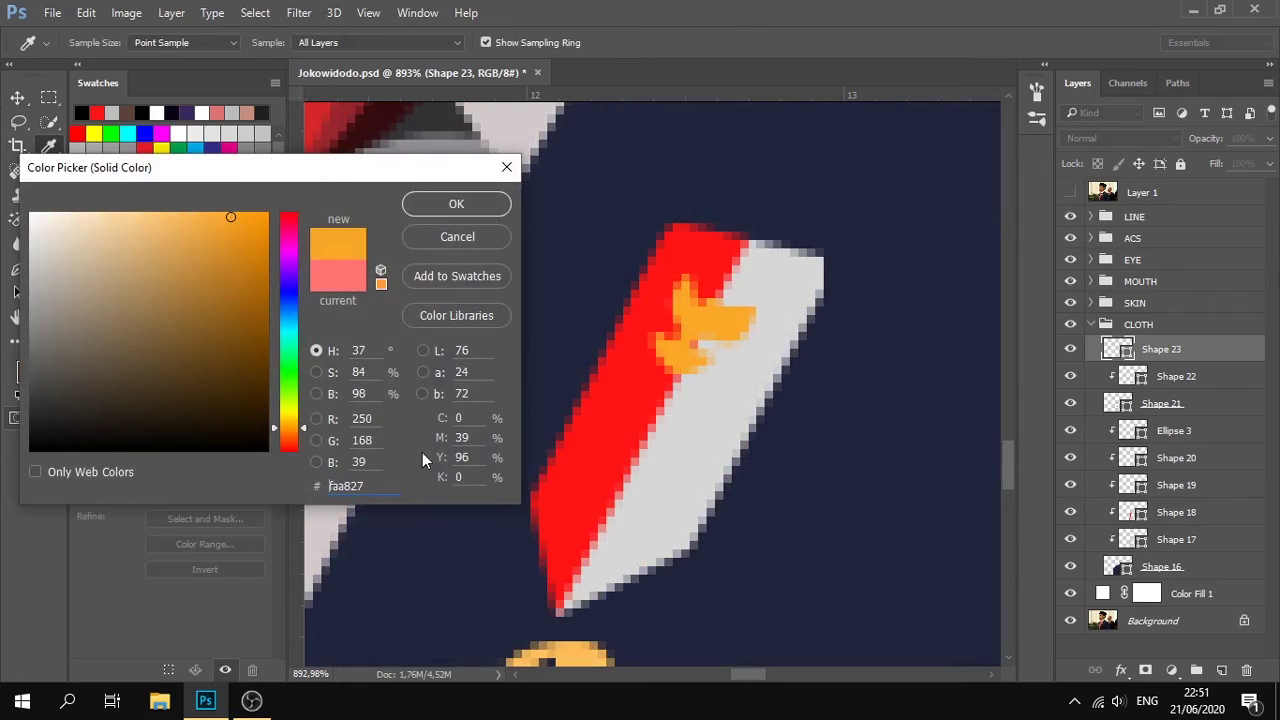
click(288, 415)
click(203, 212)
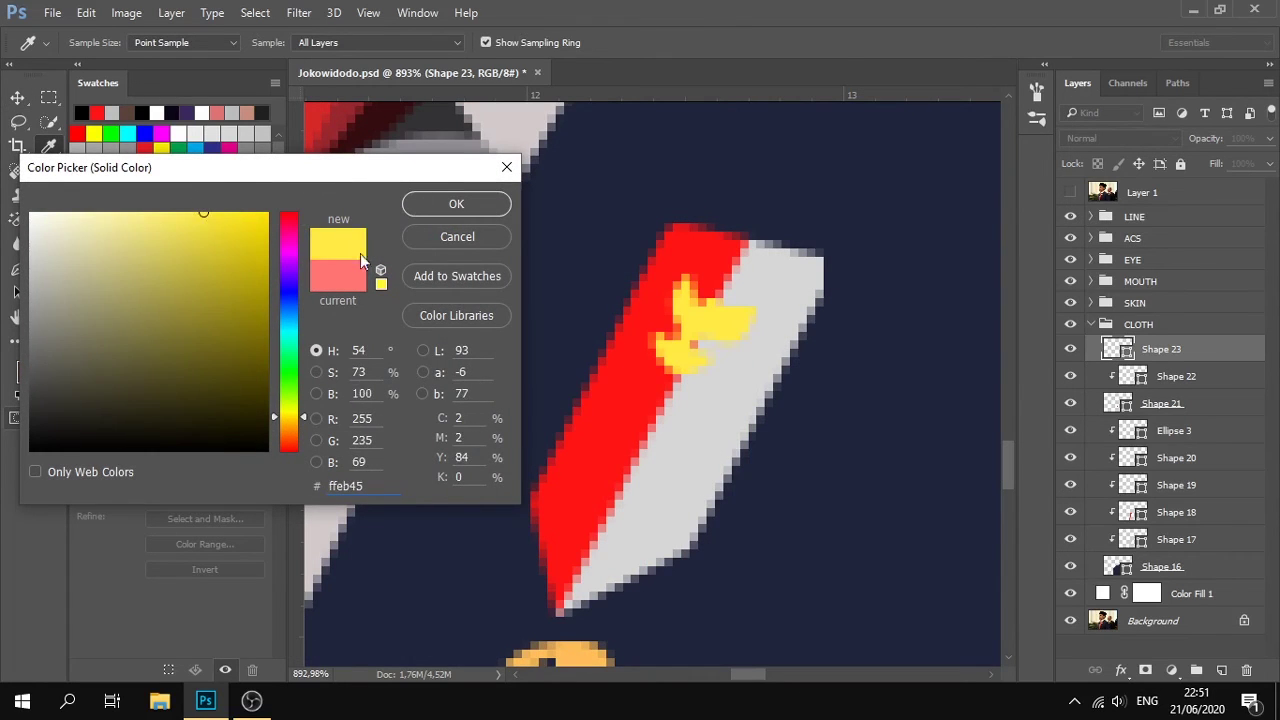
click(456, 204)
Compare the suit, shirt, tie and medal artwork with the reference photo.
click(1176, 302)
scroll(591, 451, down, 10)
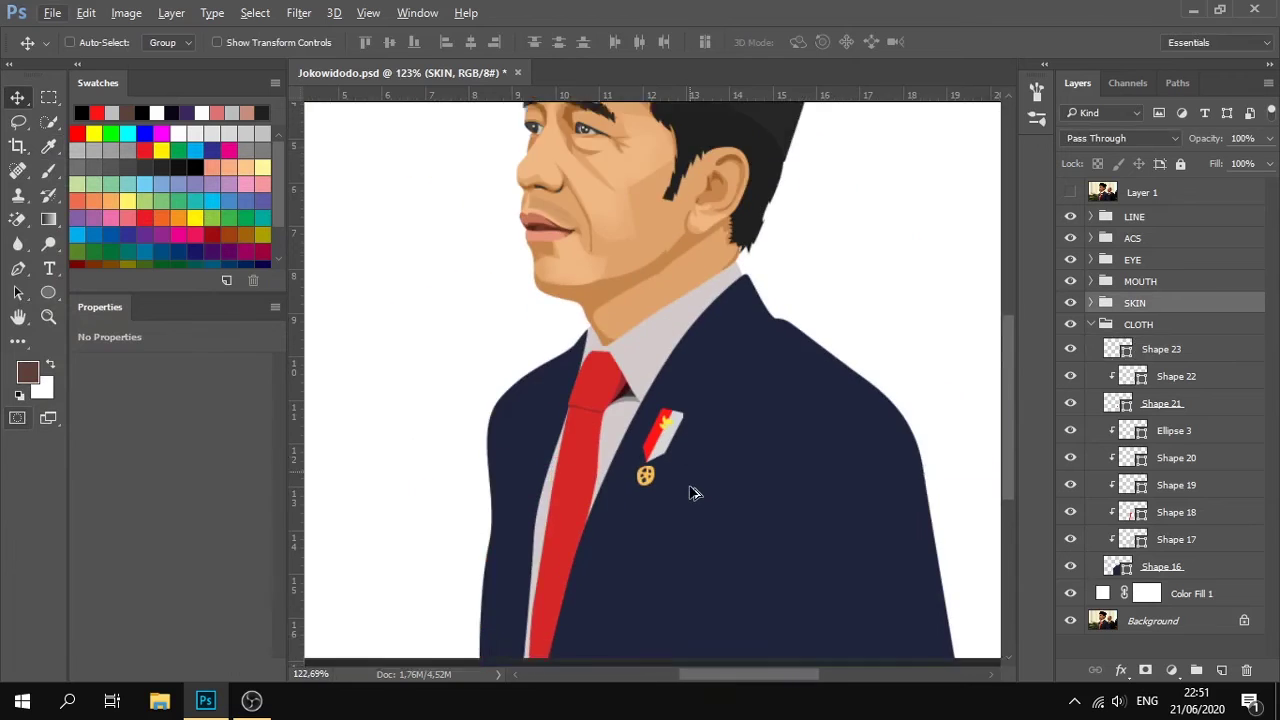
scroll(695, 492, down, 2)
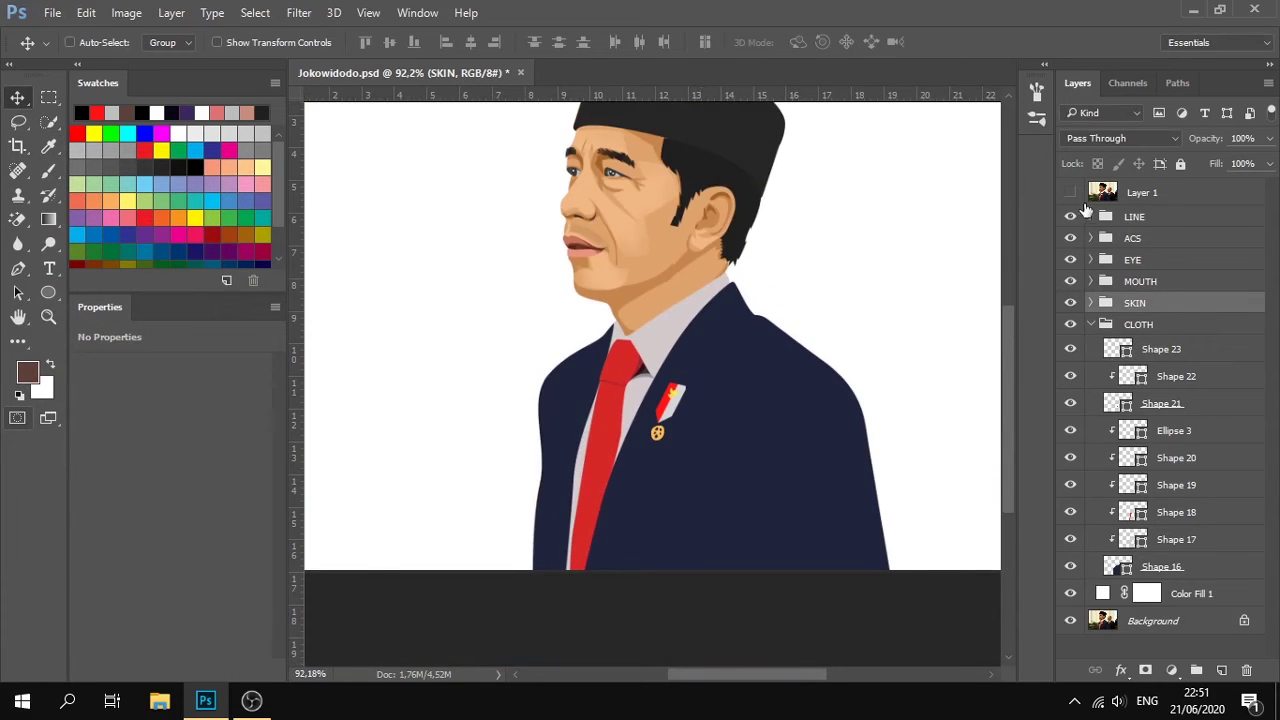
click(1071, 192)
click(1071, 192)
scroll(575, 453, up, 4)
drag(602, 334, 622, 420)
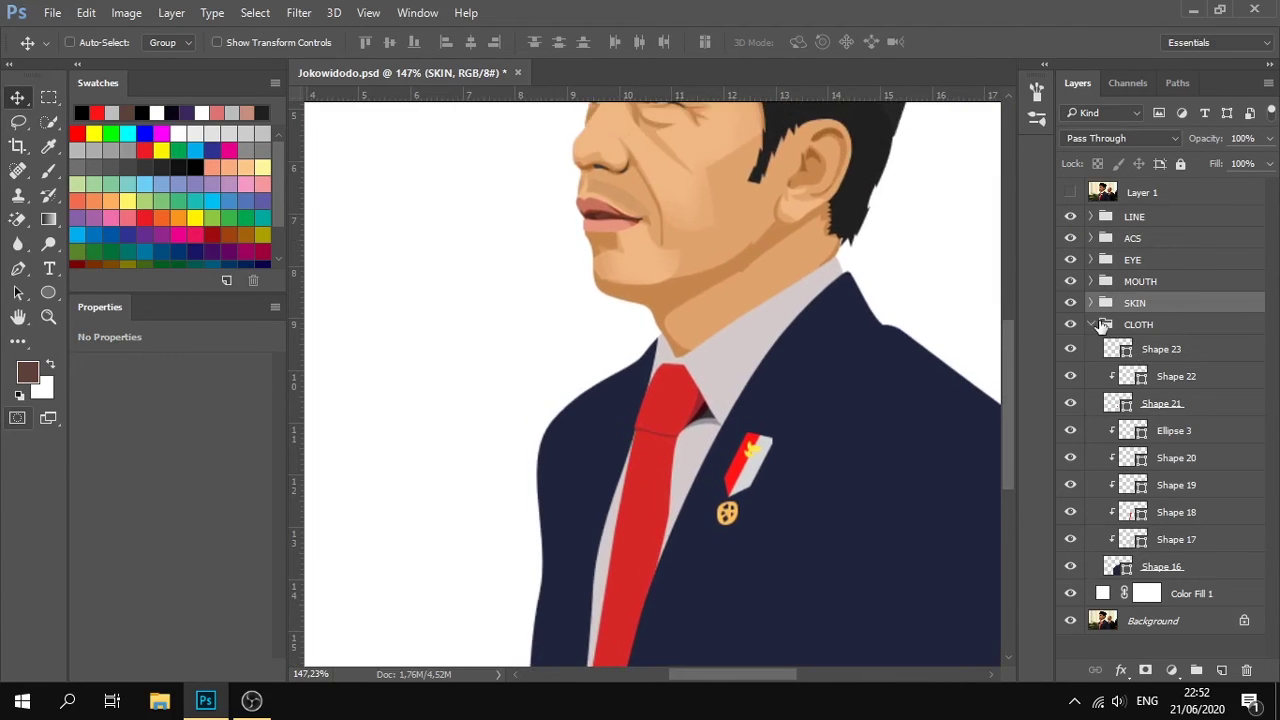
click(1138, 326)
click(1071, 193)
click(1071, 193)
Find the translucent navy shadow layer, Shape 19, in CLOTH and set its path operation to Combine Shapes.
key(p)
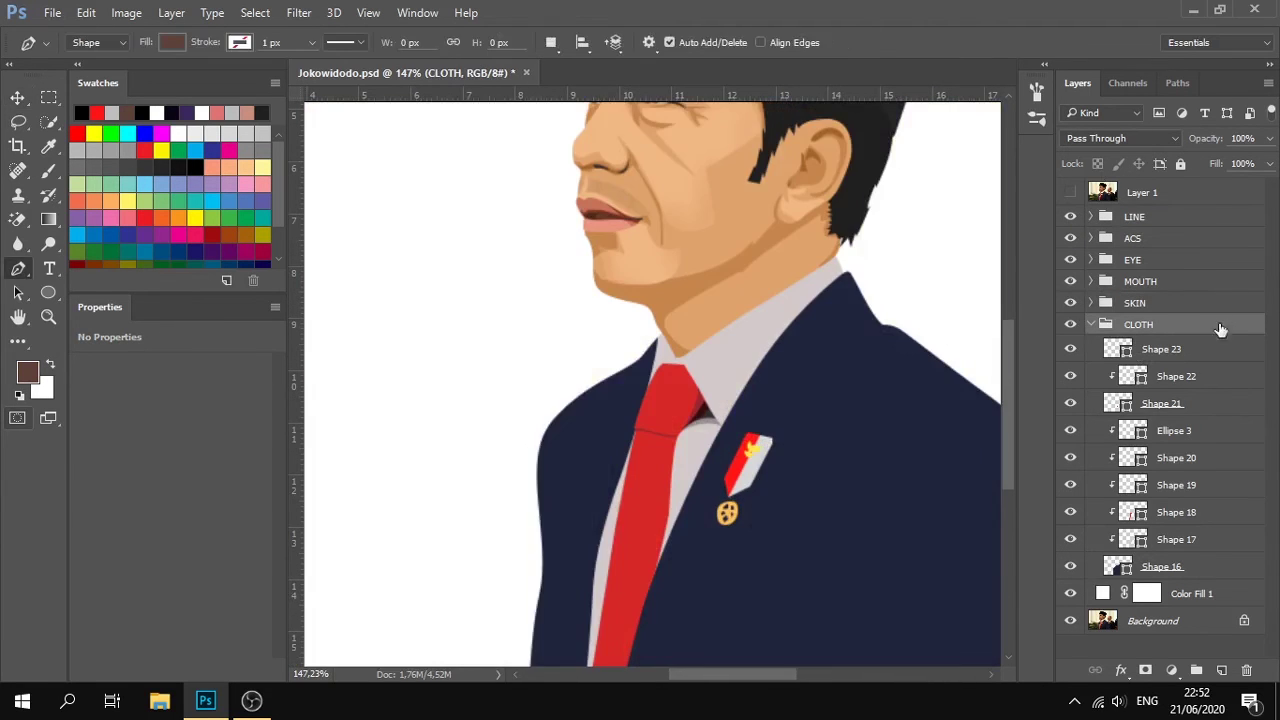
click(1170, 405)
click(1180, 485)
click(1199, 570)
click(1175, 431)
scroll(782, 332, up, 7)
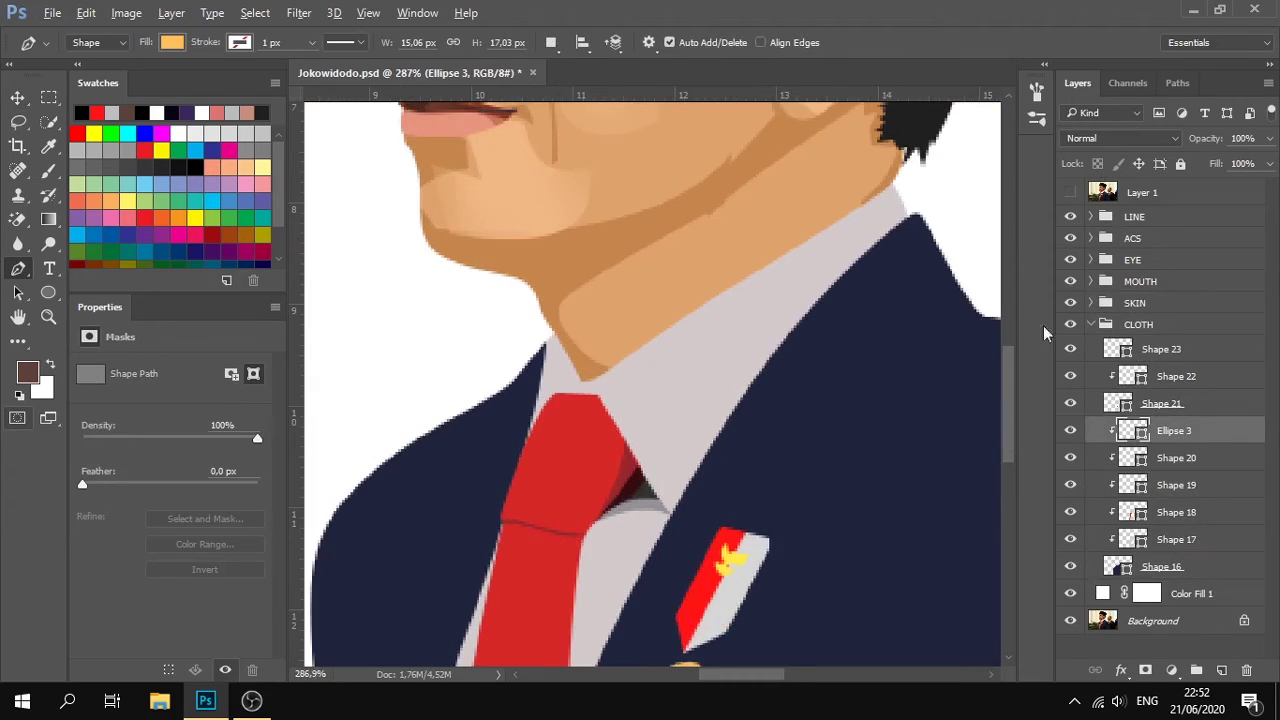
click(1070, 193)
click(1070, 193)
click(1176, 541)
click(1176, 571)
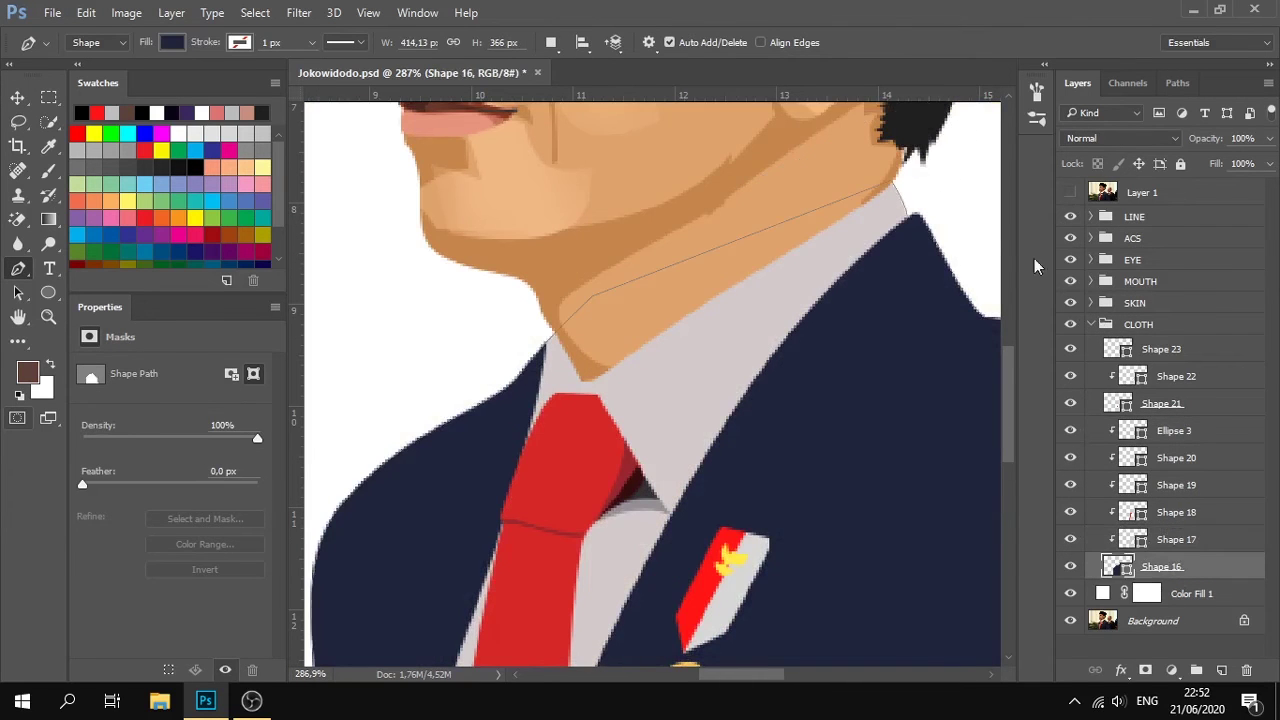
click(1170, 438)
click(1158, 512)
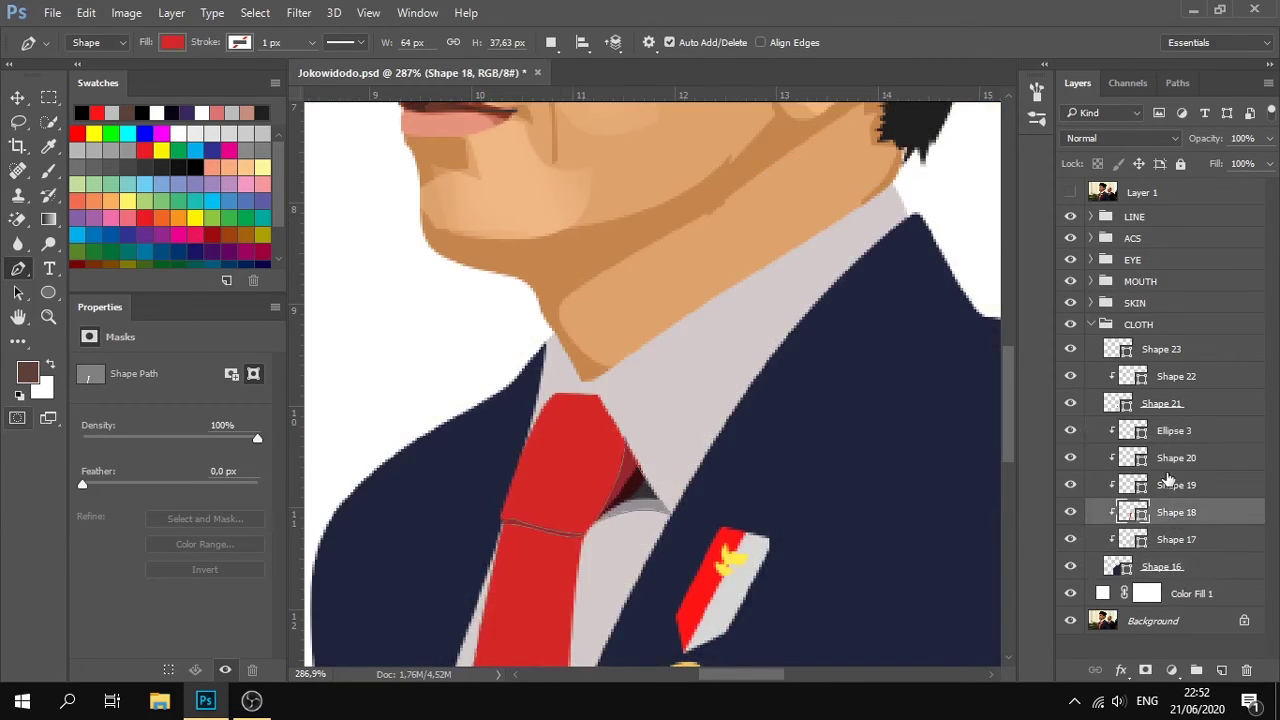
click(1167, 485)
click(550, 44)
click(610, 84)
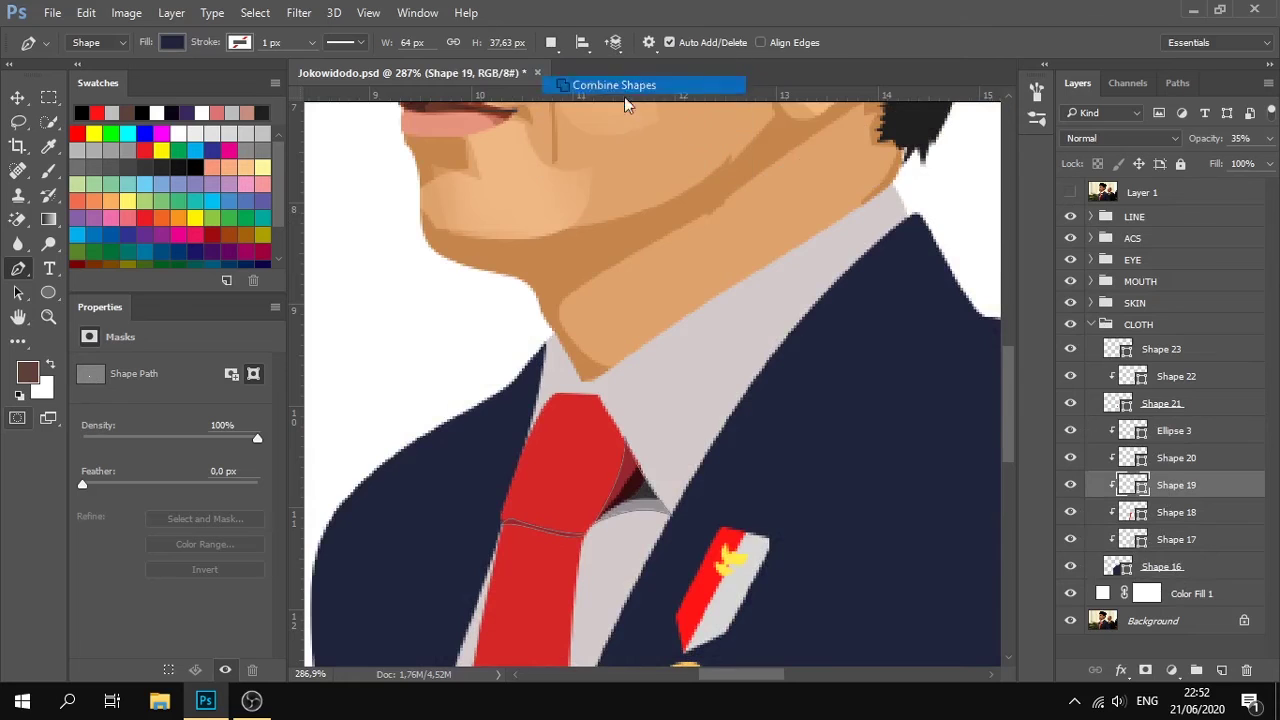
Add a shadow path to Shape 19 along the shirt collar's edge beside the right lapel, up to the neck.
click(888, 217)
drag(670, 508, 615, 640)
click(823, 484)
click(957, 258)
click(925, 192)
drag(874, 193, 810, 278)
drag(670, 518, 718, 367)
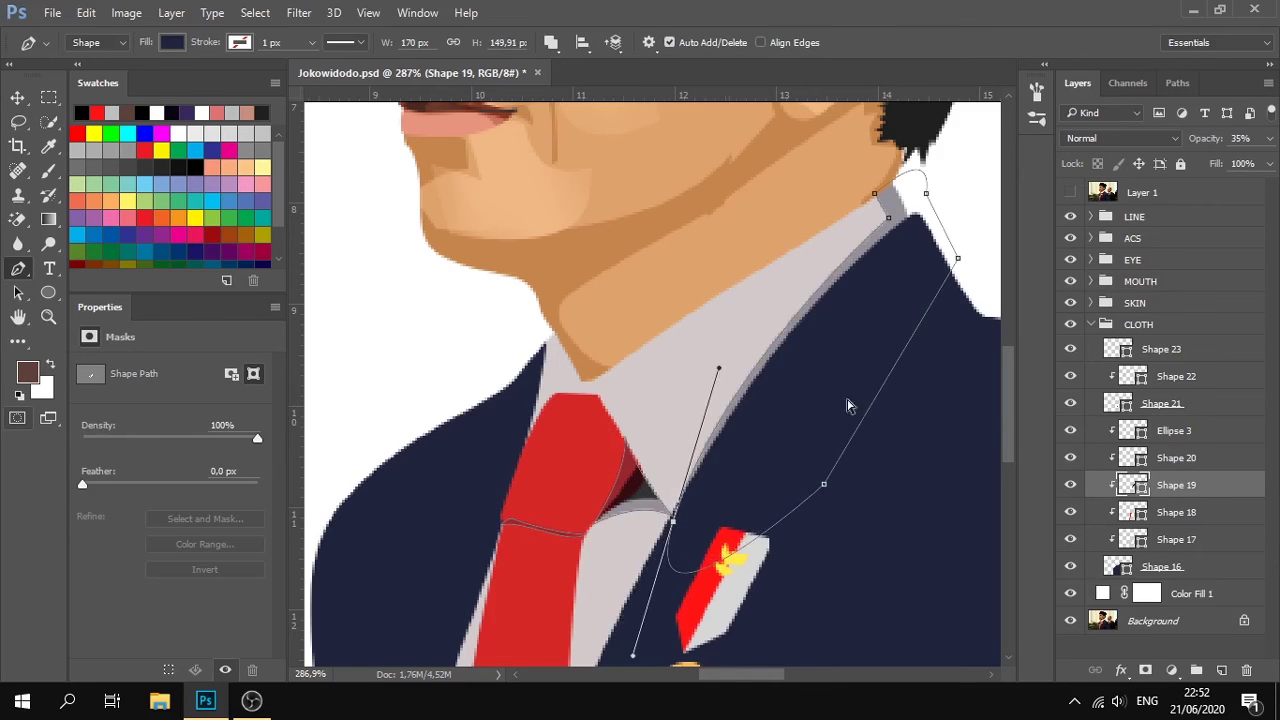
click(1209, 304)
scroll(771, 455, down, 10)
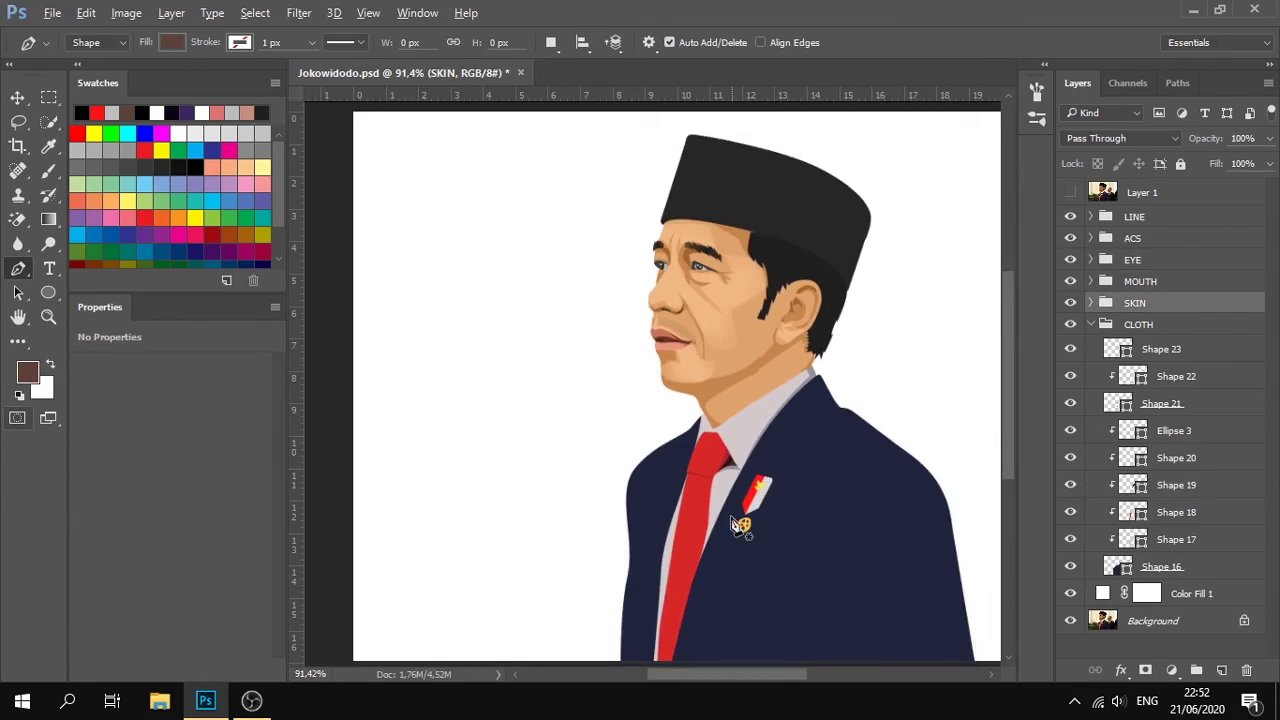
Add a small curved shadow to Shape 19 on the left side of the collar, directly below the neck.
scroll(735, 462, up, 3)
click(1170, 518)
click(1176, 539)
click(1175, 457)
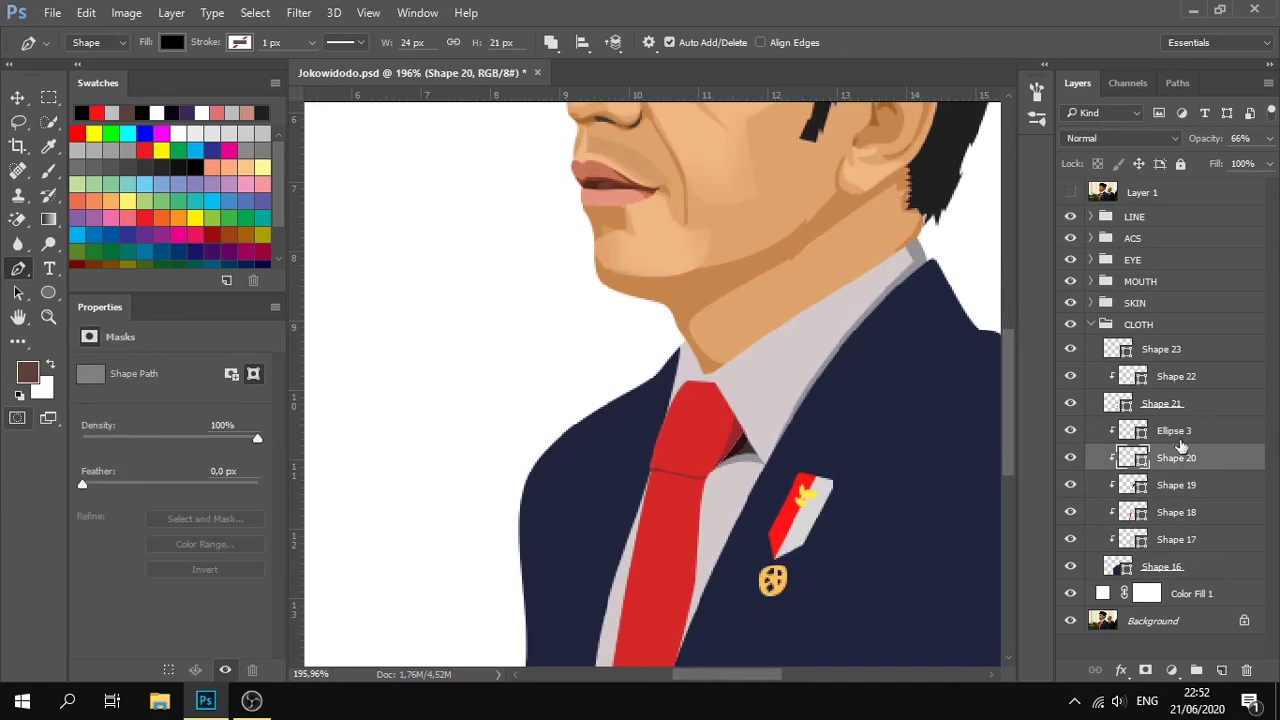
click(1176, 485)
scroll(763, 491, up, 3)
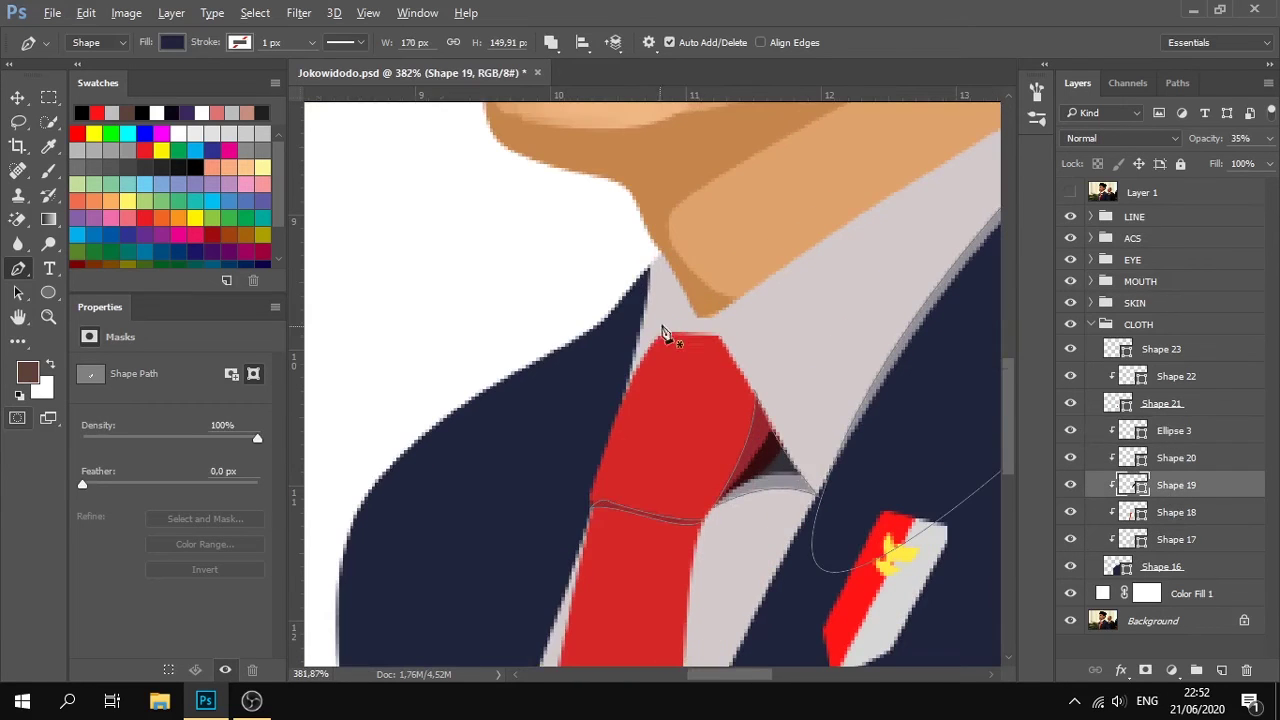
click(697, 318)
drag(665, 240, 681, 195)
click(715, 213)
click(697, 318)
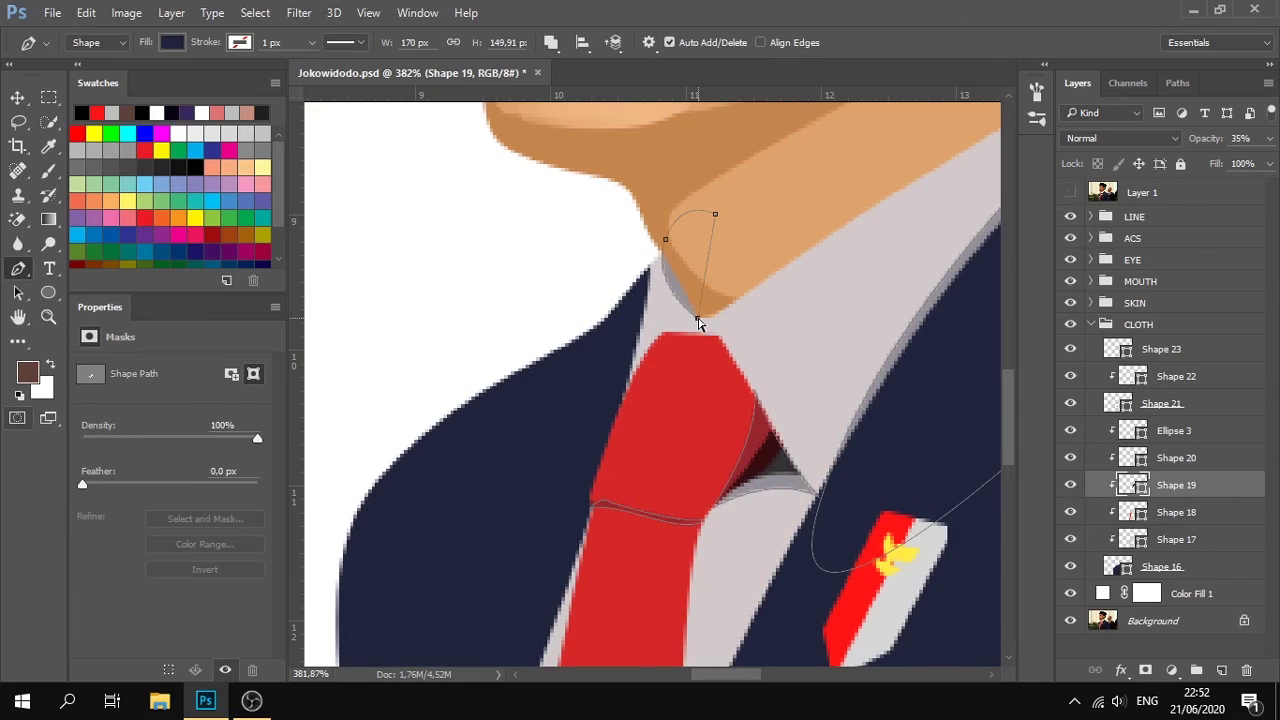
scroll(790, 353, down, 6)
click(1071, 193)
click(1071, 193)
Trace the small dark gap above the tie knot over the reference photo as part of the black shadow layer, Shape 20.
click(1135, 539)
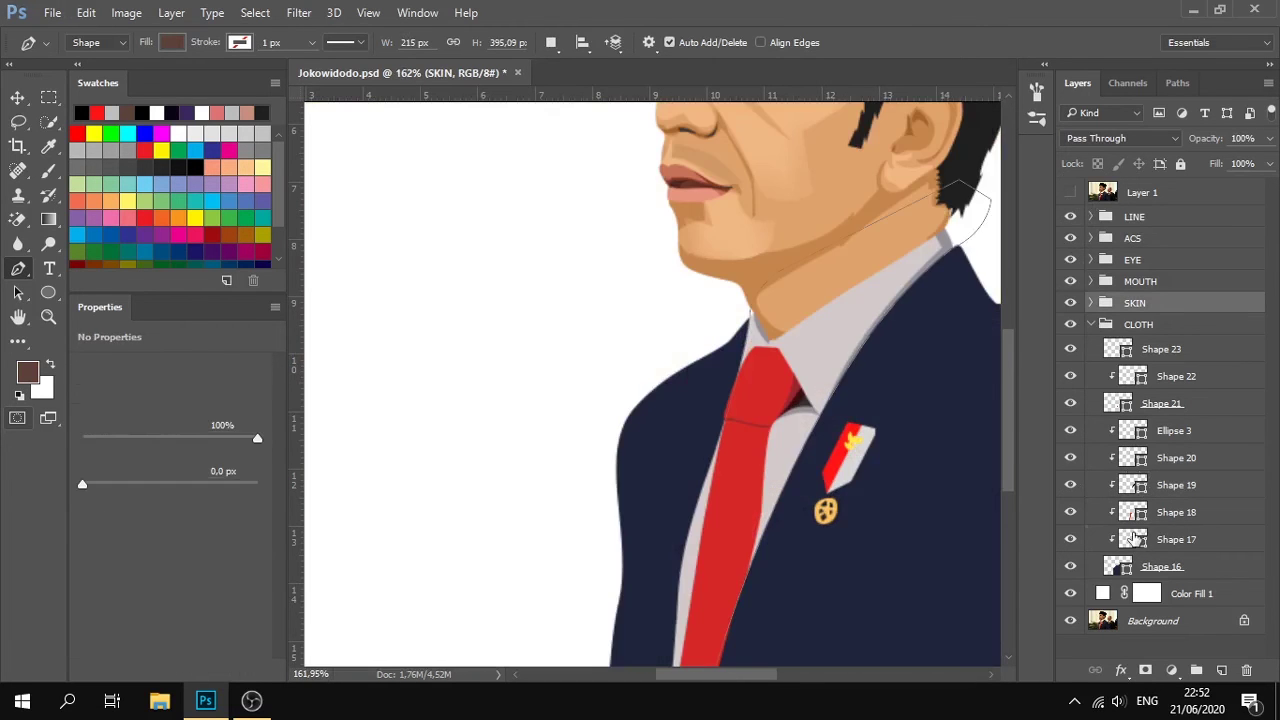
scroll(900, 490, up, 3)
click(1145, 433)
click(1140, 458)
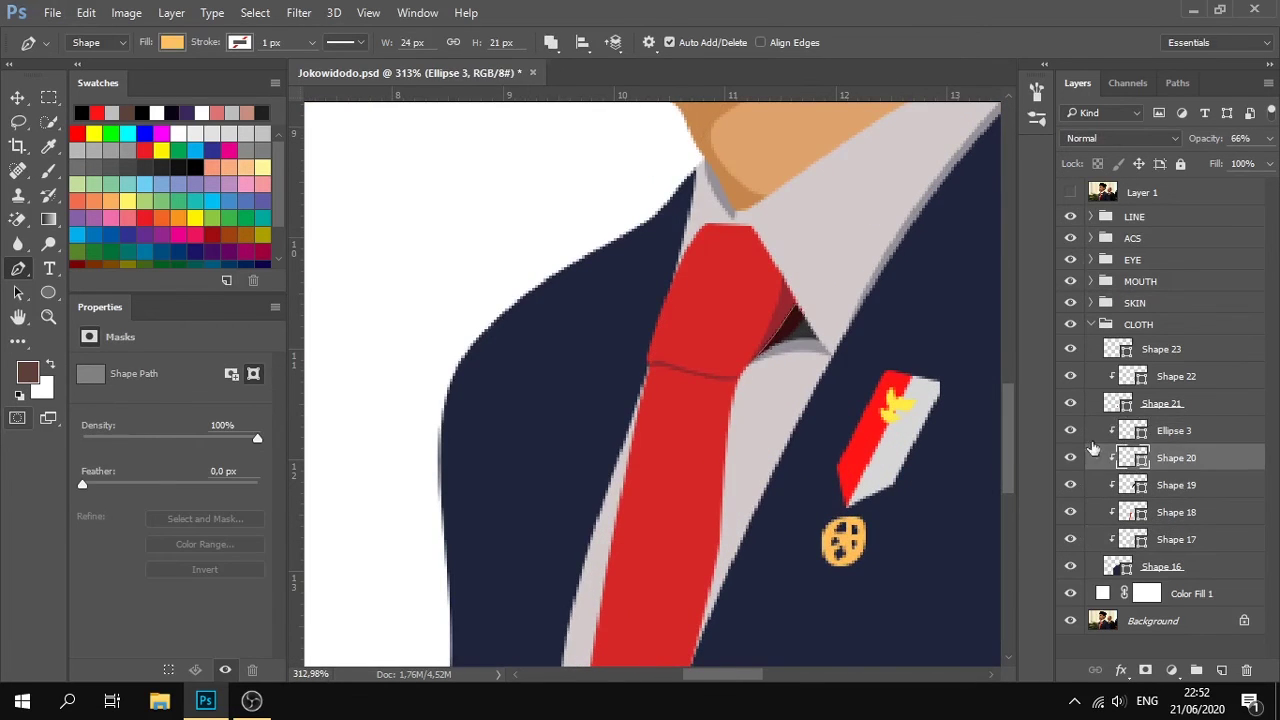
scroll(780, 245, up, 2)
click(1070, 192)
scroll(737, 218, up, 2)
scroll(735, 210, up, 2)
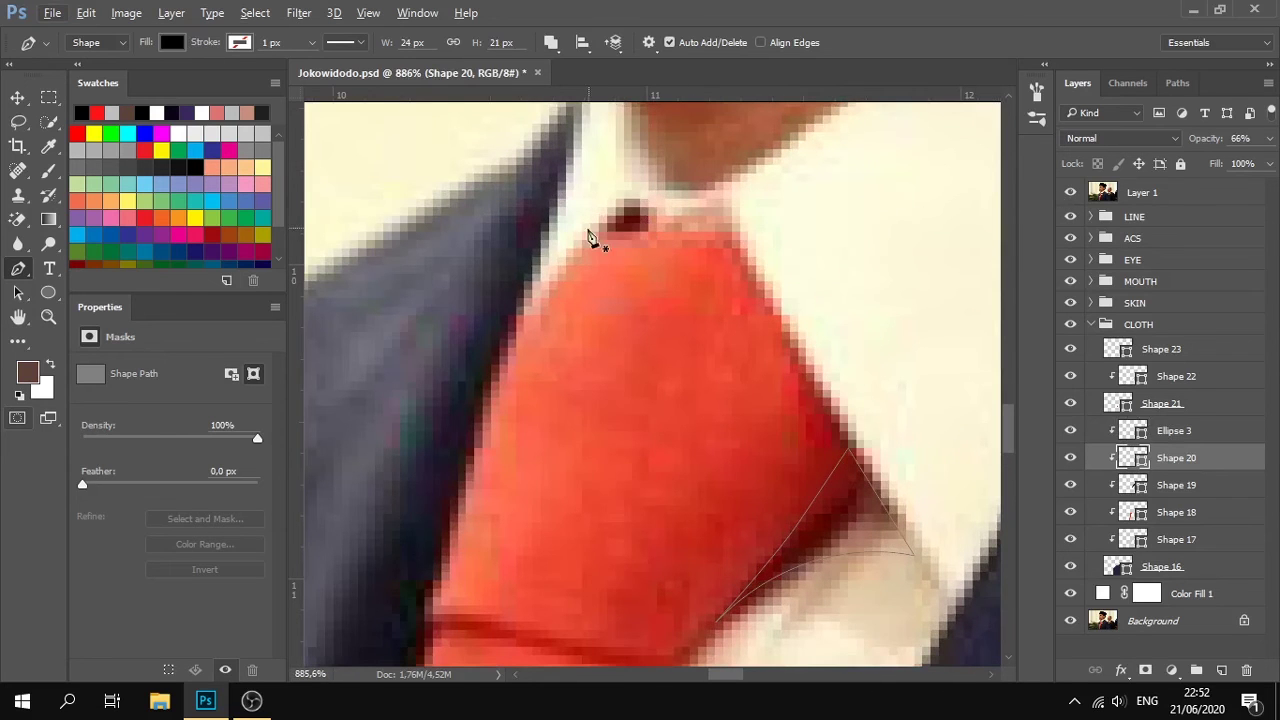
click(591, 232)
drag(631, 199, 640, 199)
alt+click(659, 223)
click(649, 232)
click(1070, 192)
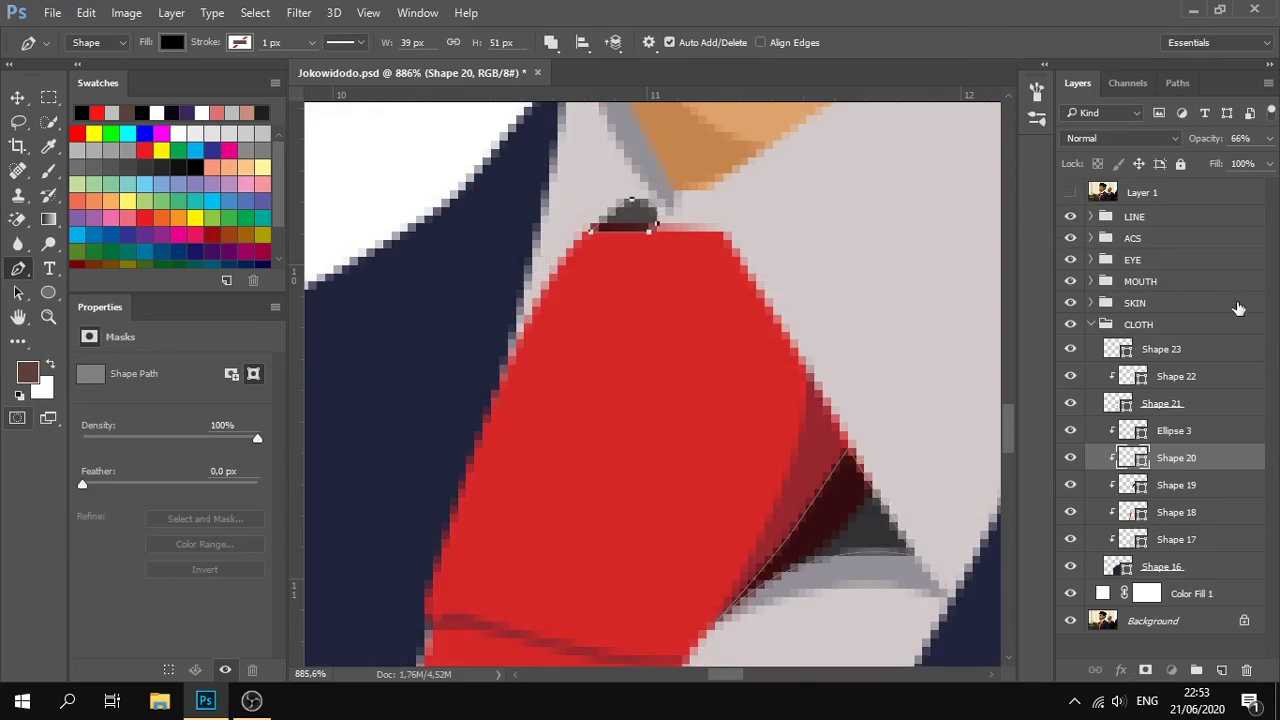
click(1237, 304)
scroll(745, 420, down, 8)
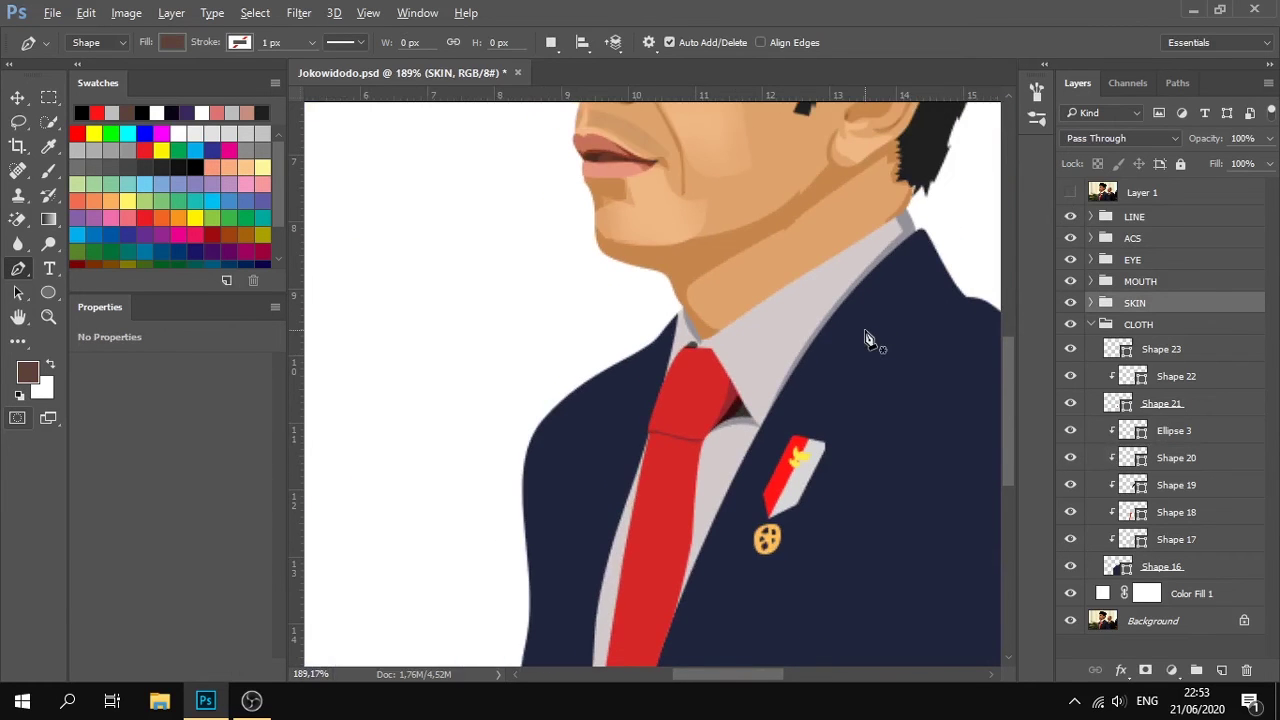
Select the medal layer, Ellipse 3, and set the Pen tool's path operation to New Layer.
scroll(870, 345, down, 1)
click(1072, 193)
click(1072, 193)
click(1134, 436)
click(1200, 376)
click(1200, 430)
click(550, 42)
click(572, 63)
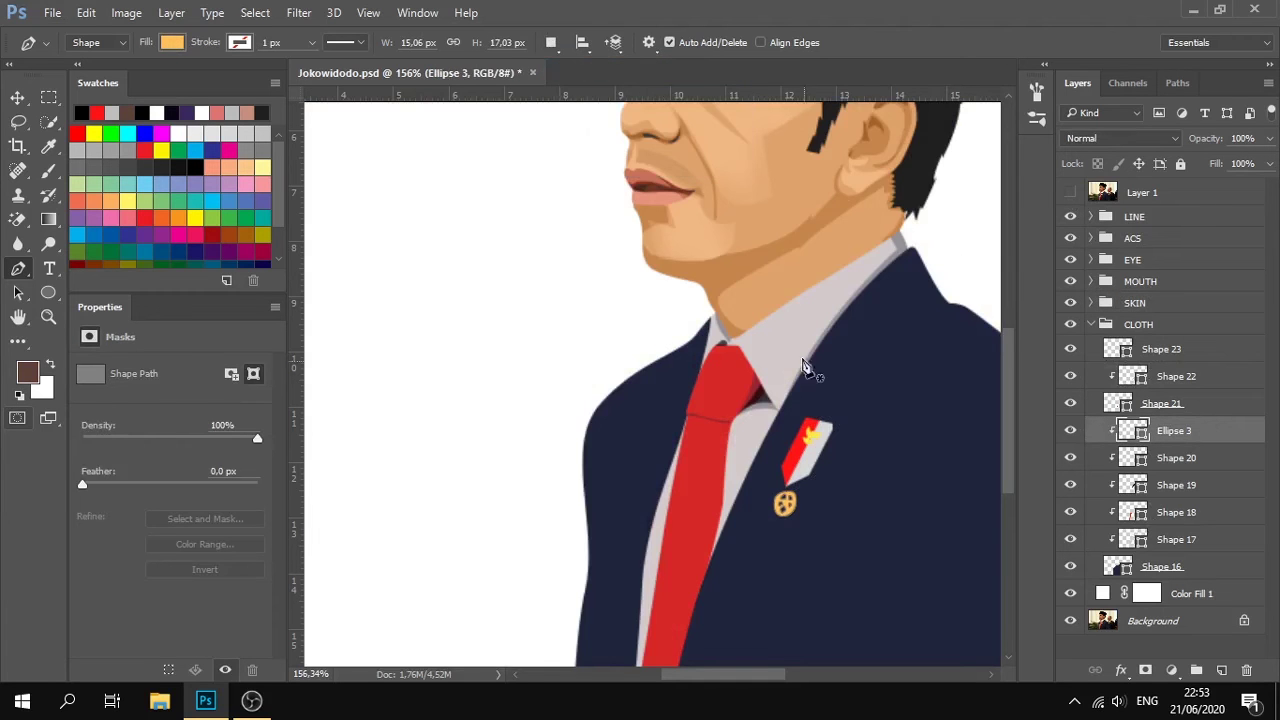
Trace the left lapel's outer edge from the collar to the canvas bottom over the reference photo as a new shape.
click(1071, 192)
click(1071, 192)
click(714, 315)
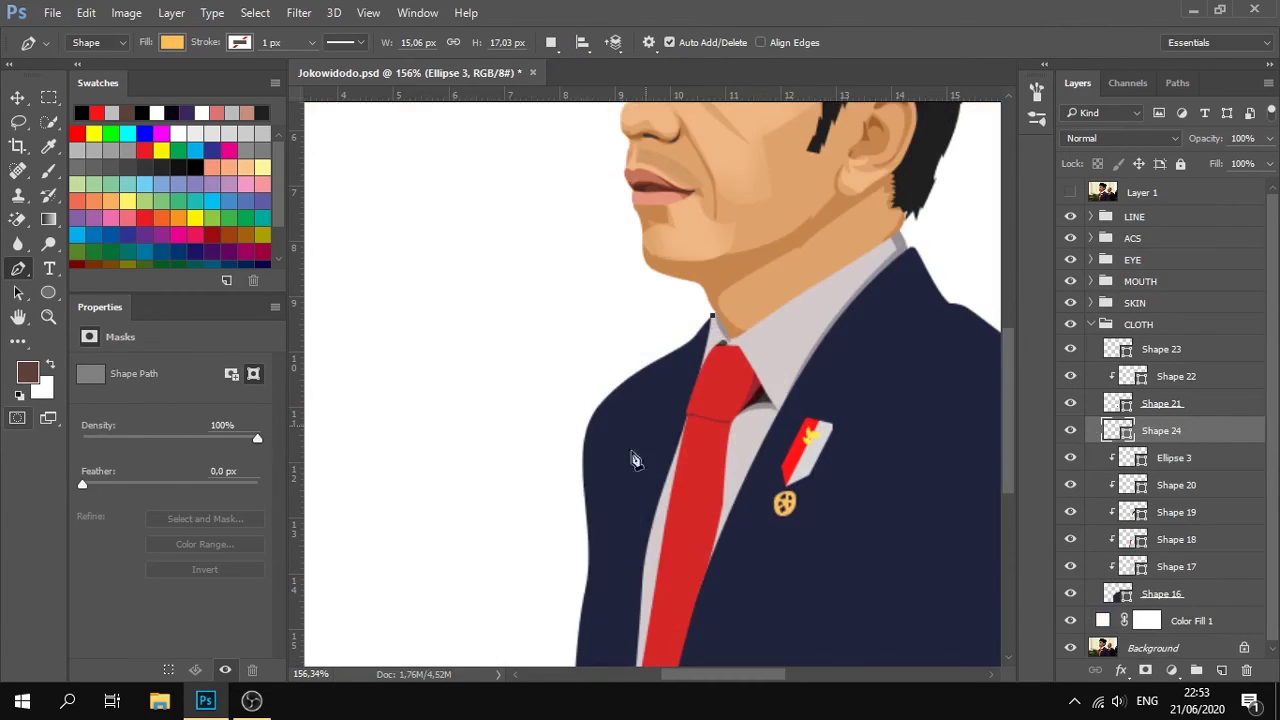
scroll(655, 443, down, 2)
click(1071, 198)
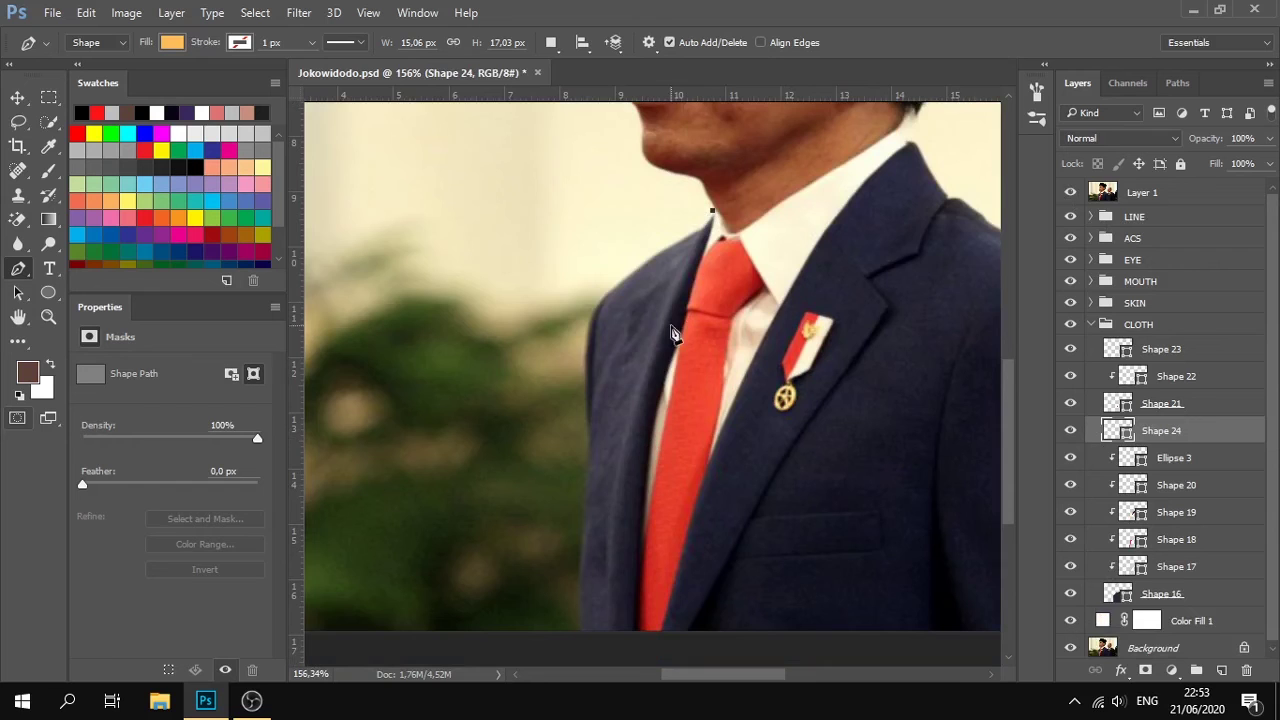
drag(642, 407, 643, 445)
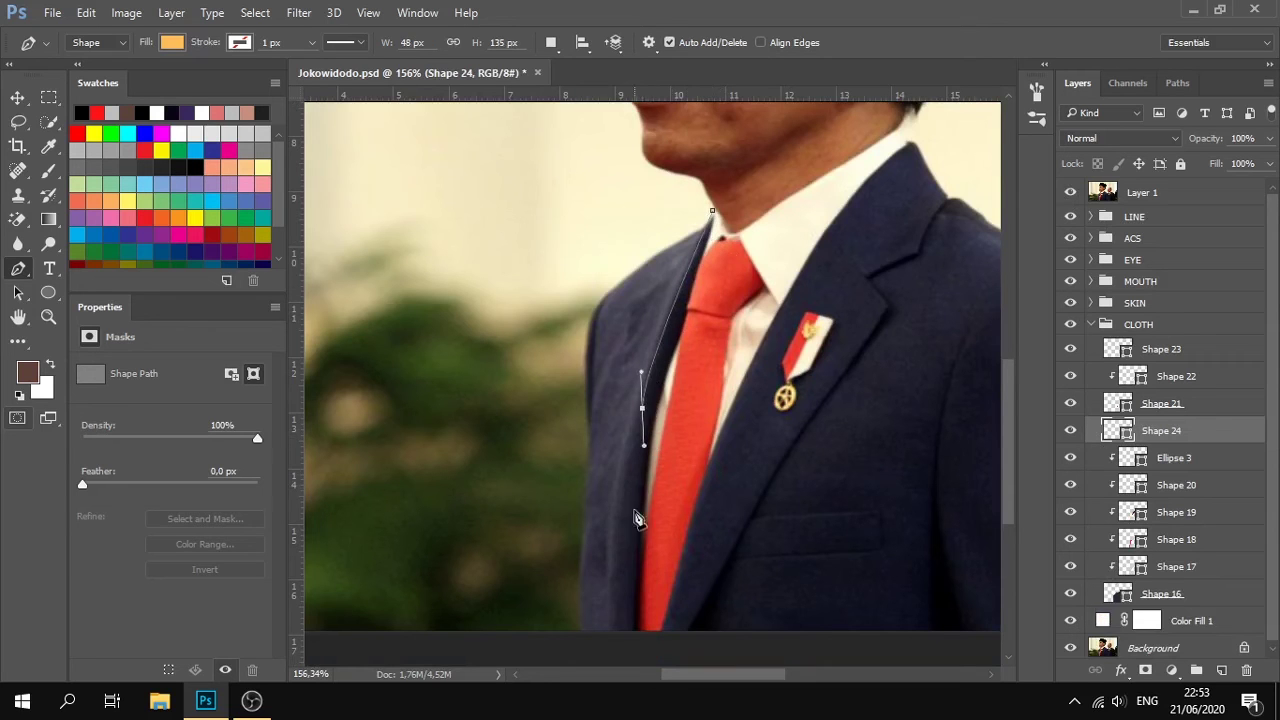
drag(630, 625, 632, 637)
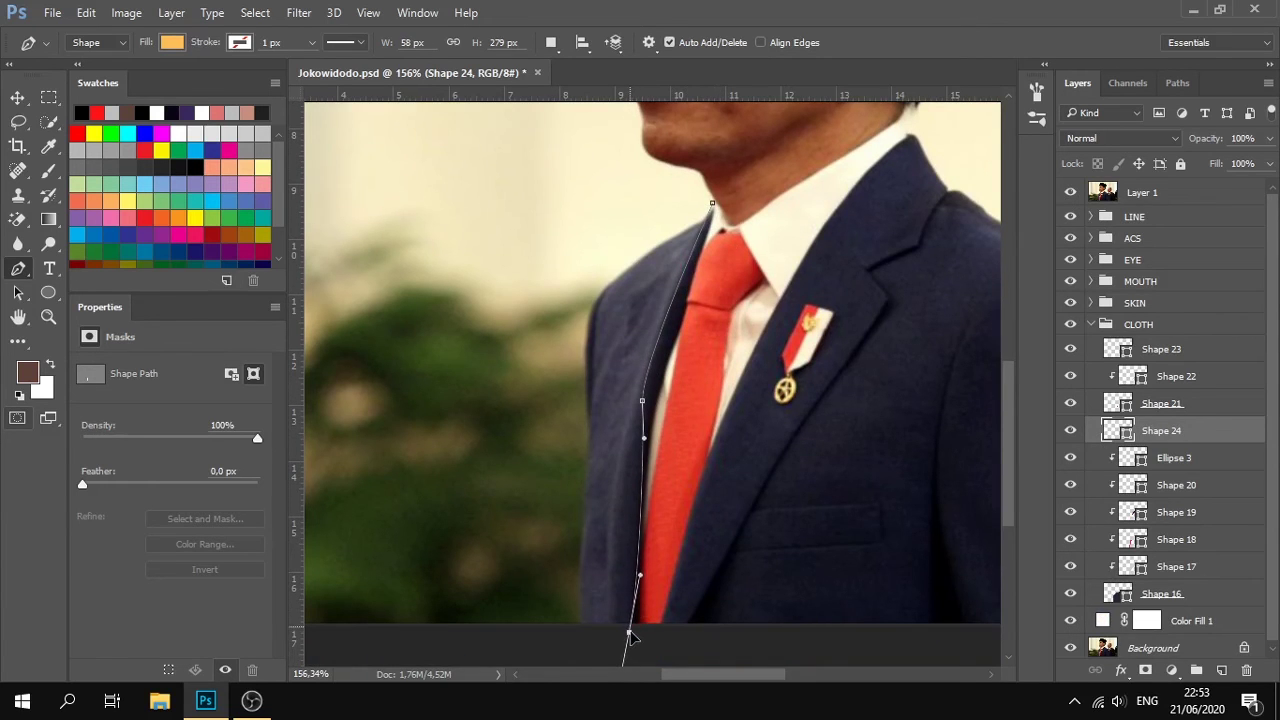
click(645, 632)
scroll(645, 634, up, 7)
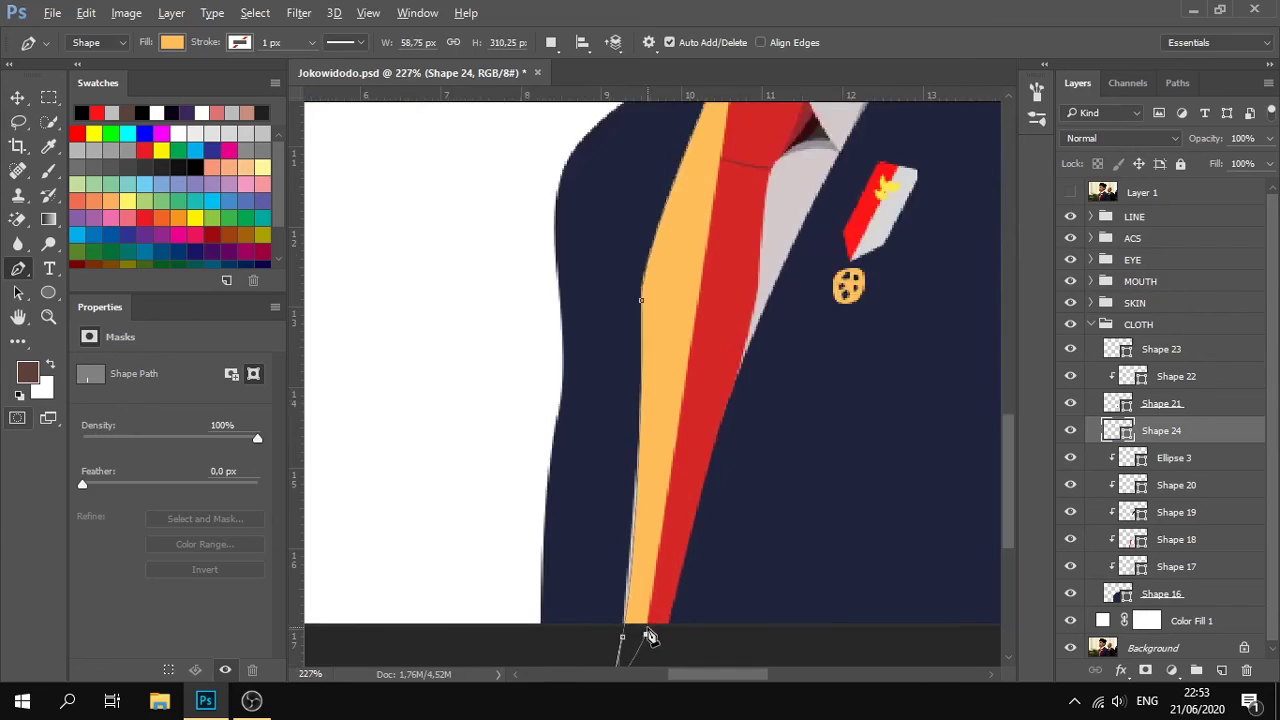
Lower Shape 24's opacity to 26% and trace its inner edge along the shirt and tie up to the collar point.
click(1269, 139)
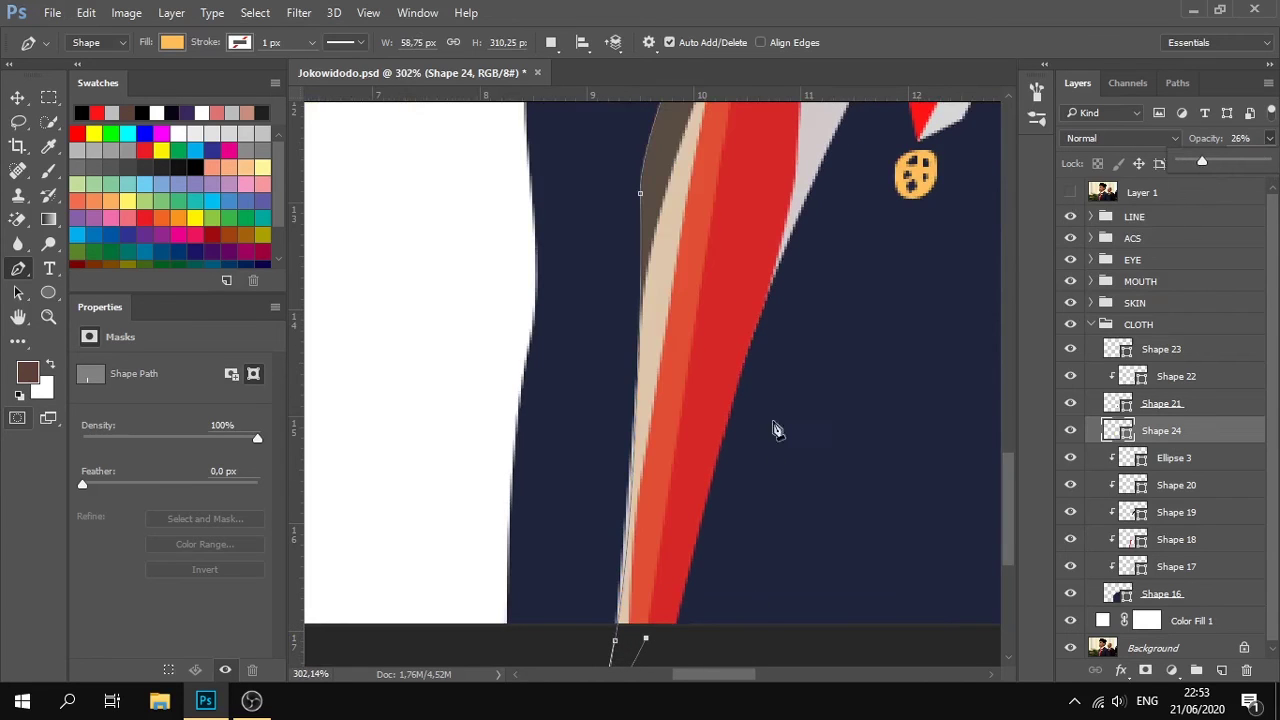
mouse_move(615, 641)
mouse_down()
mouse_move(605, 649)
mouse_move(636, 638)
mouse_move(618, 628)
mouse_up()
ctrl+click(616, 584)
mouse_move(624, 537)
mouse_down()
mouse_move(633, 449)
mouse_move(628, 520)
mouse_up()
scroll(660, 330, up, 3)
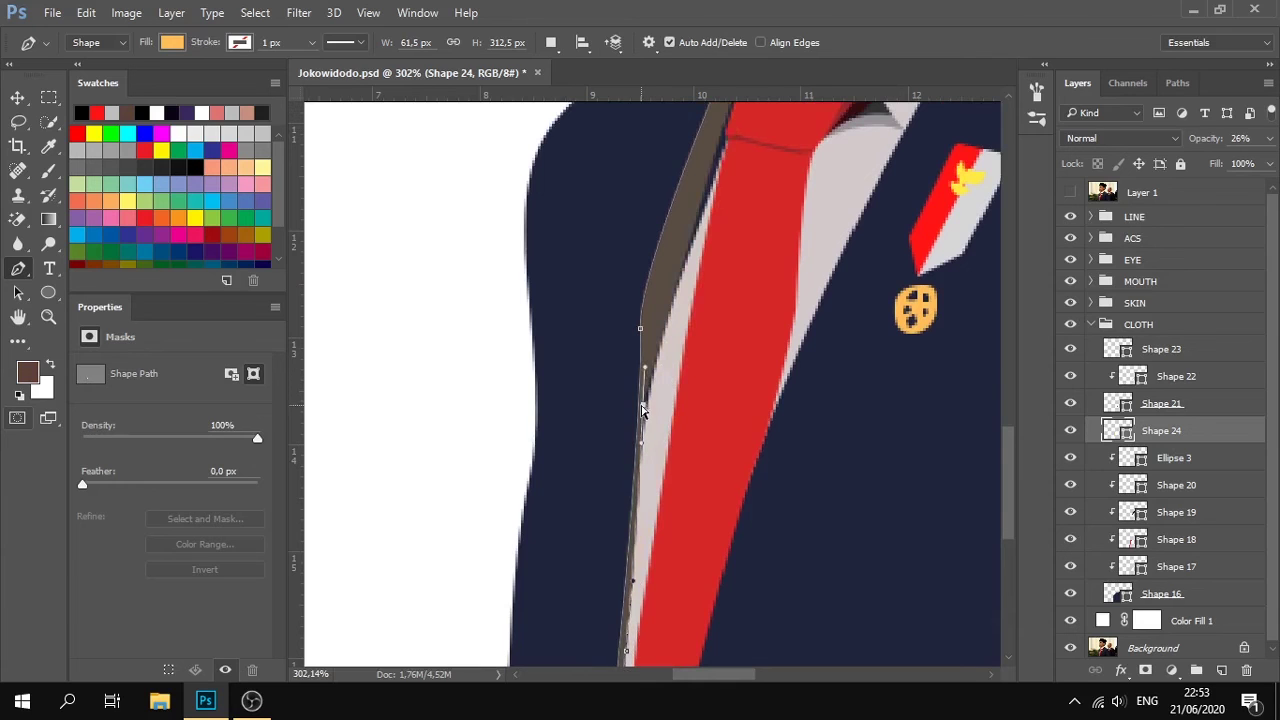
scroll(700, 320, up, 3)
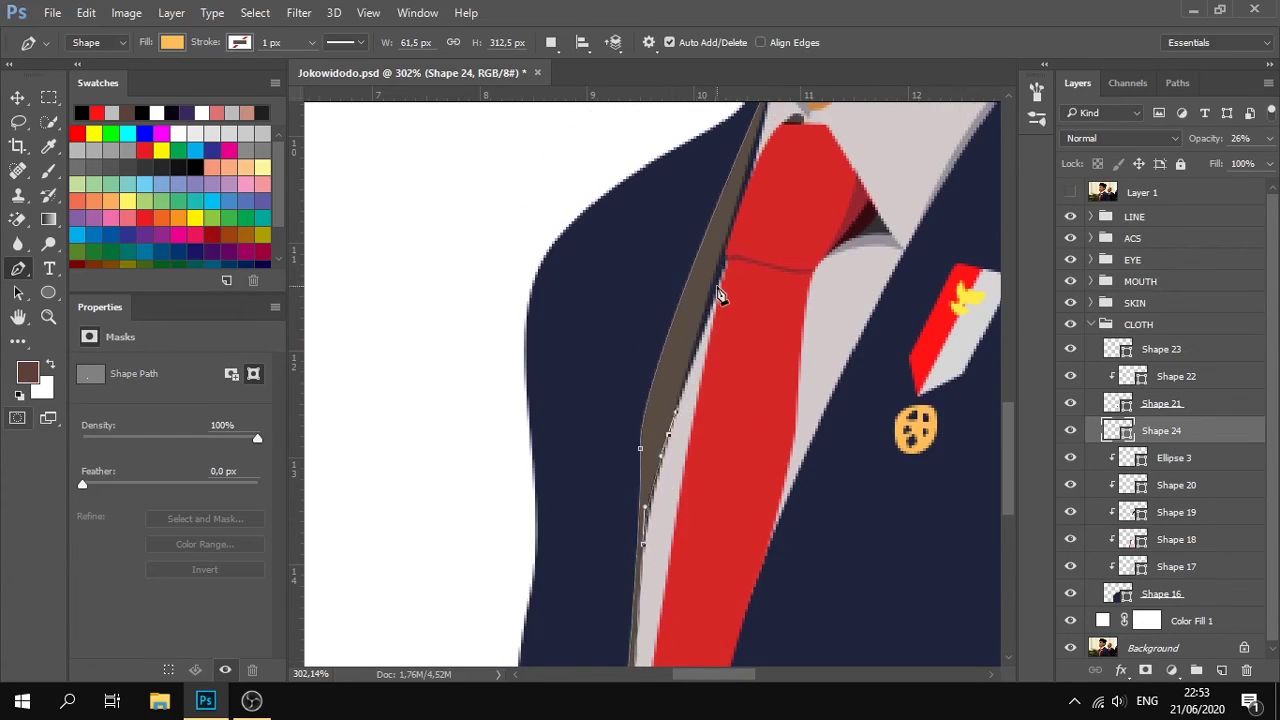
drag(729, 250, 740, 215)
click(741, 200)
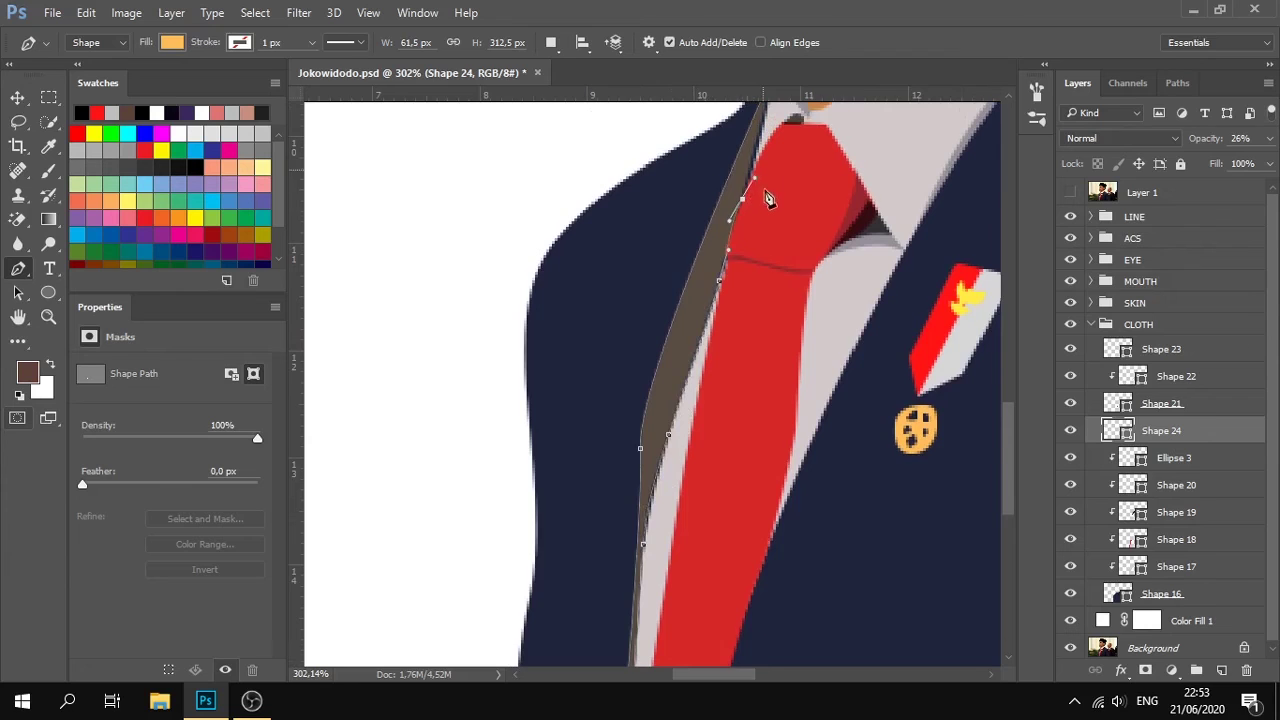
scroll(770, 195, up, 3)
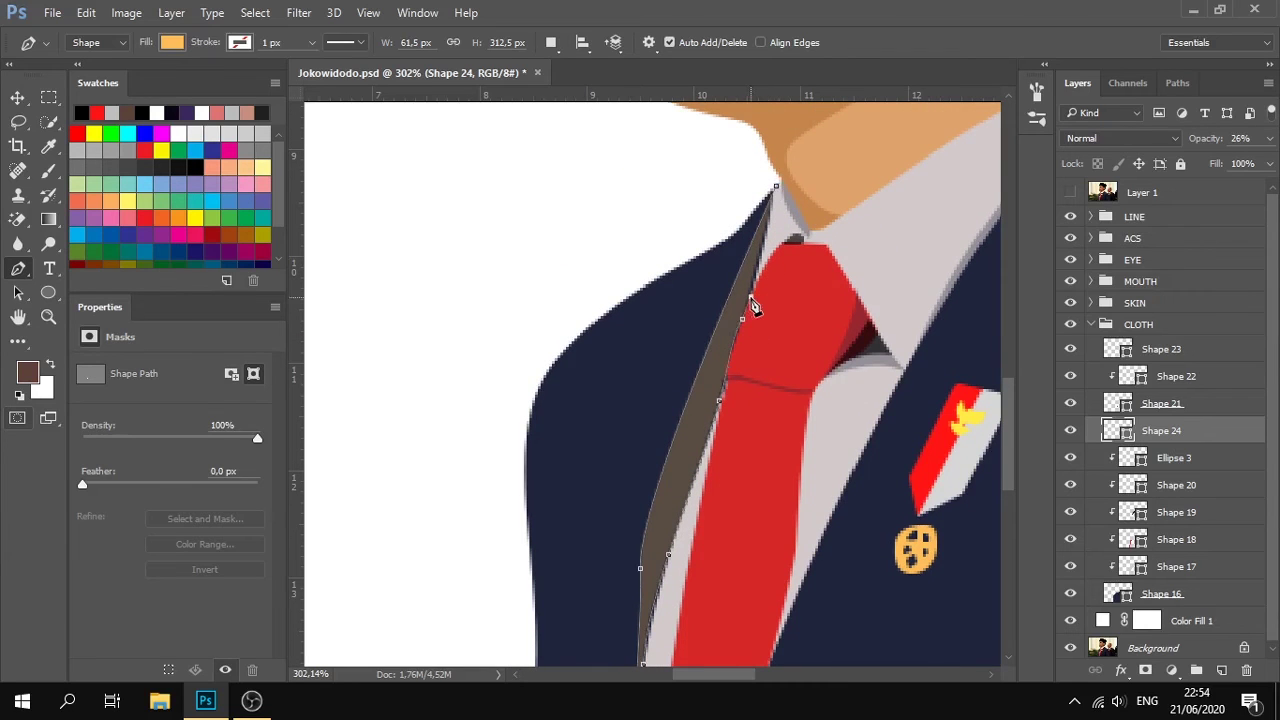
drag(779, 177, 776, 170)
Add a point to the lapel strip's outer edge and reshape the bend into a narrower, smoother curve.
click(647, 526)
drag(647, 526, 660, 520)
drag(640, 569, 639, 574)
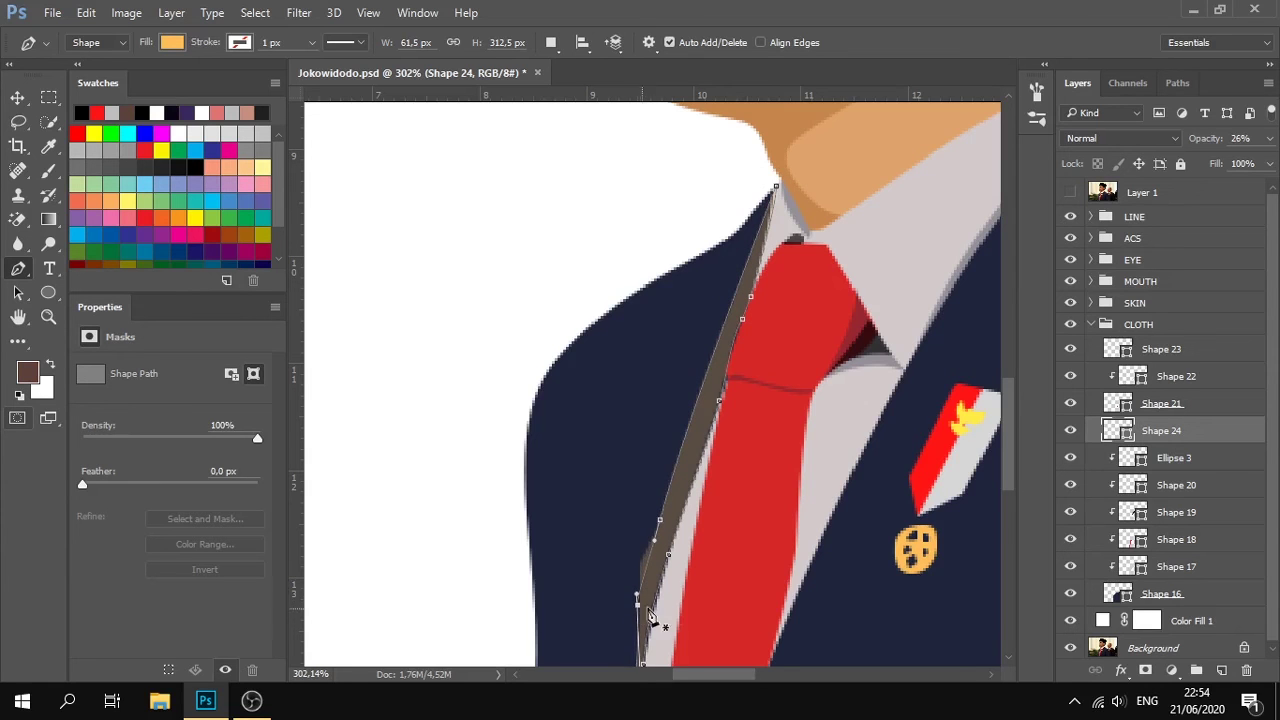
scroll(800, 500, down, 5)
key(Return)
scroll(867, 452, down, 5)
Change the lapel strip's fill, Shape 24, to a near-black colour and select the emblem layer, Shape 23.
click(1143, 282)
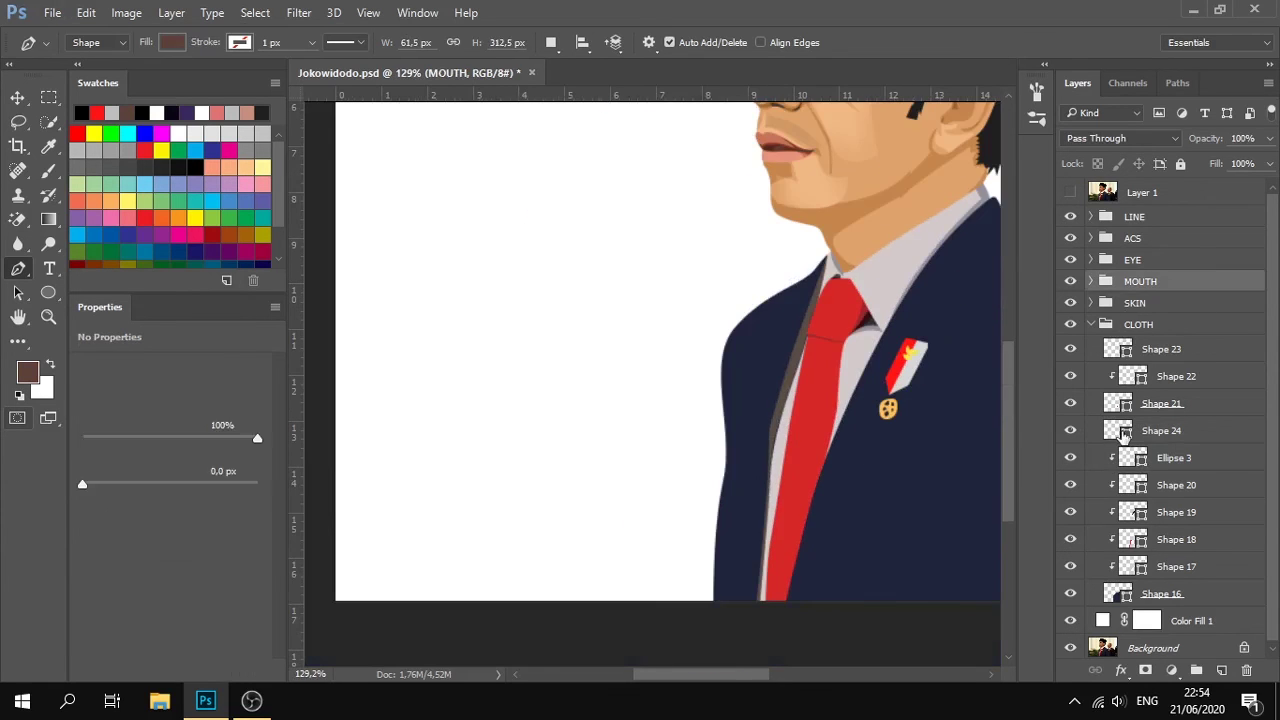
double_click(1122, 436)
drag(194, 414, 157, 430)
click(157, 430)
click(474, 207)
click(1150, 349)
scroll(847, 480, down, 2)
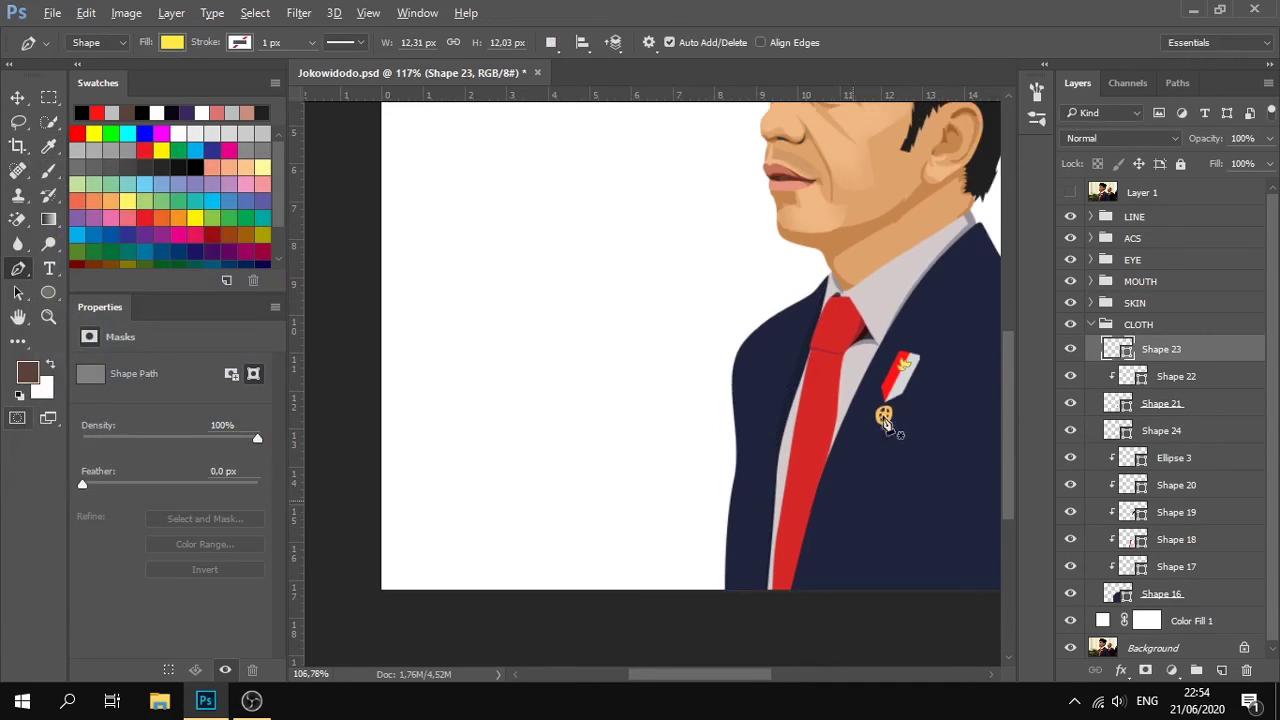
Recheck the near-black fill of the left lapel strip, Shape 24, against the reference photo and raise its opacity to 100%.
scroll(884, 420, down, 1)
click(1072, 192)
click(1072, 192)
click(1072, 192)
click(1072, 192)
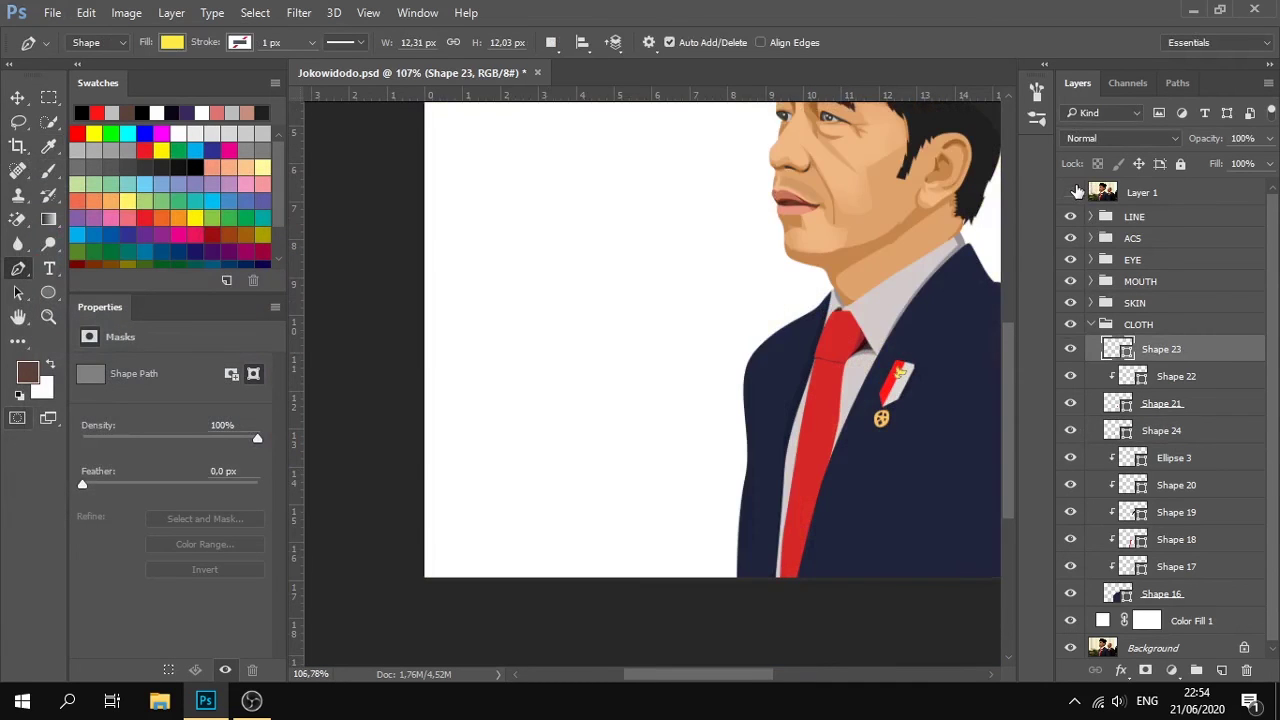
click(1176, 512)
click(1170, 539)
click(1150, 457)
click(1115, 436)
double_click(1115, 436)
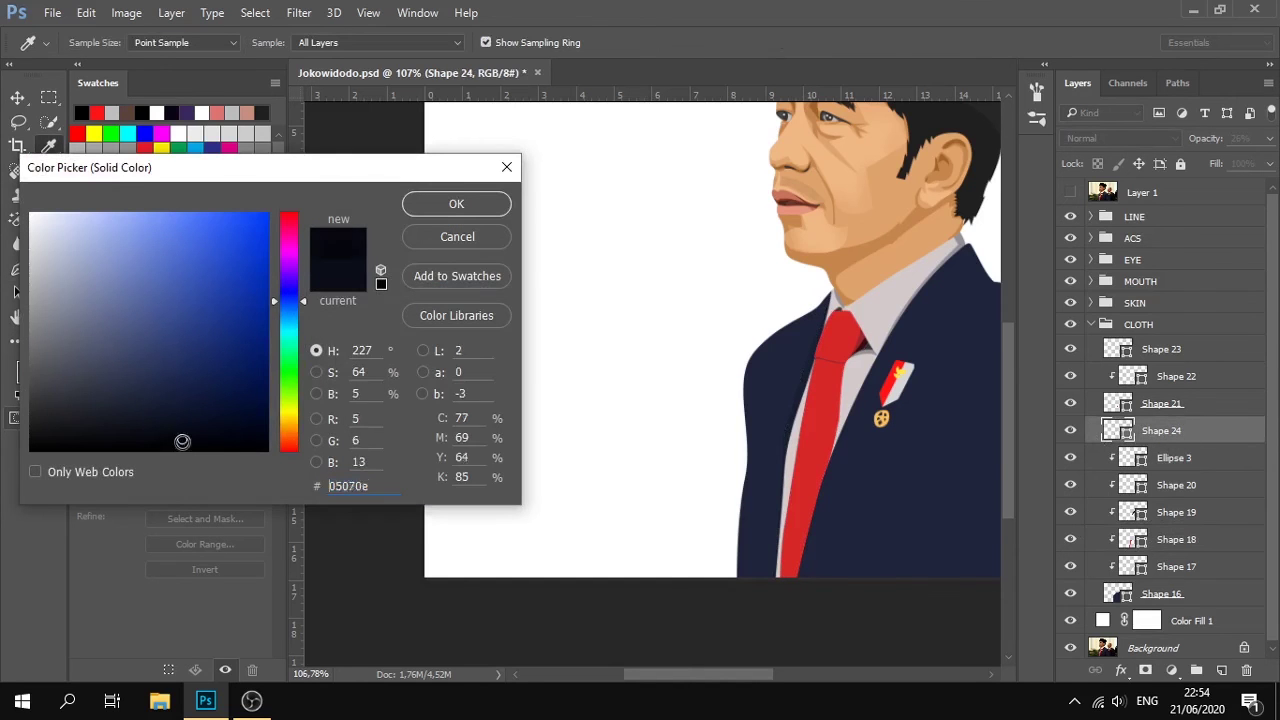
click(488, 216)
click(1270, 141)
drag(1226, 162, 1272, 165)
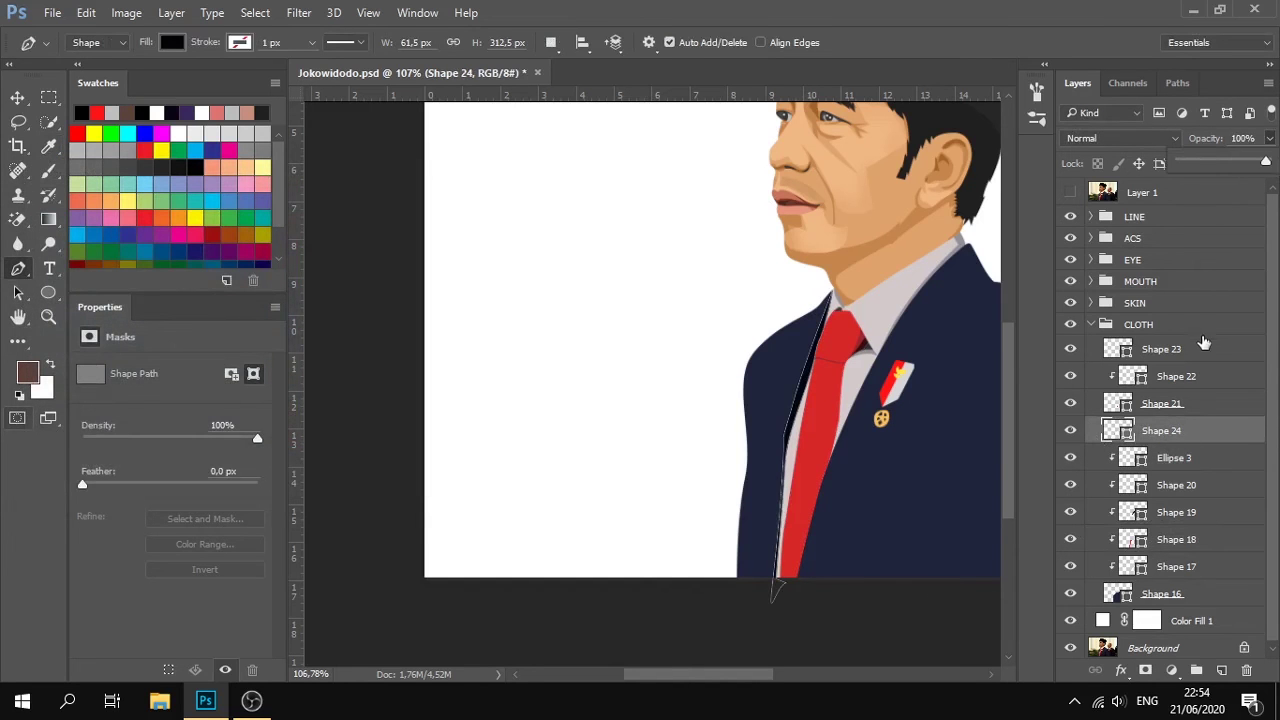
click(1202, 345)
Clip the left lapel strip, Shape 24, to the suit shape with a clipping mask.
drag(808, 361, 716, 343)
scroll(752, 412, up, 3)
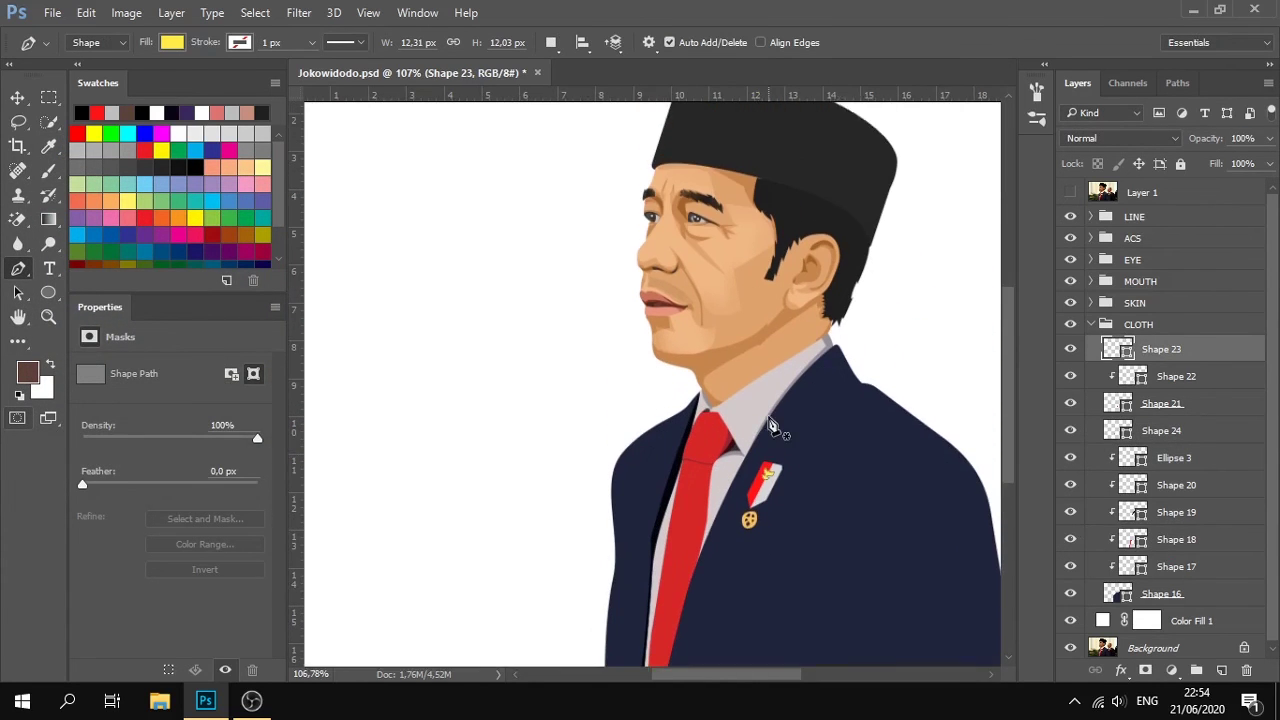
scroll(772, 420, up, 4)
click(1174, 535)
click(1197, 489)
click(1185, 533)
click(1206, 434)
click(1191, 461)
click(1198, 433)
right_click(1214, 427)
click(880, 423)
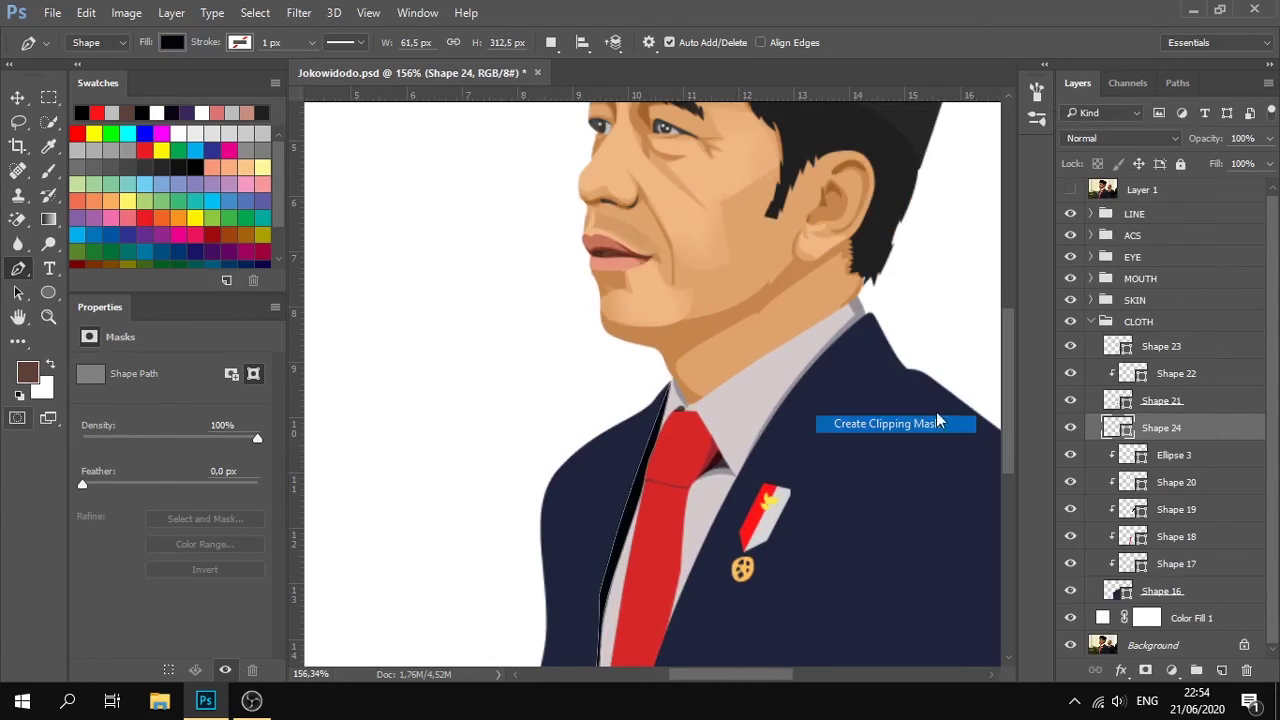
Trace the right lapel's outer edge in Shape 24 over the reference photo, from the canvas bottom around the notch to the collar.
scroll(870, 418, down, 2)
scroll(870, 418, down, 1)
click(1071, 191)
scroll(768, 484, down, 2)
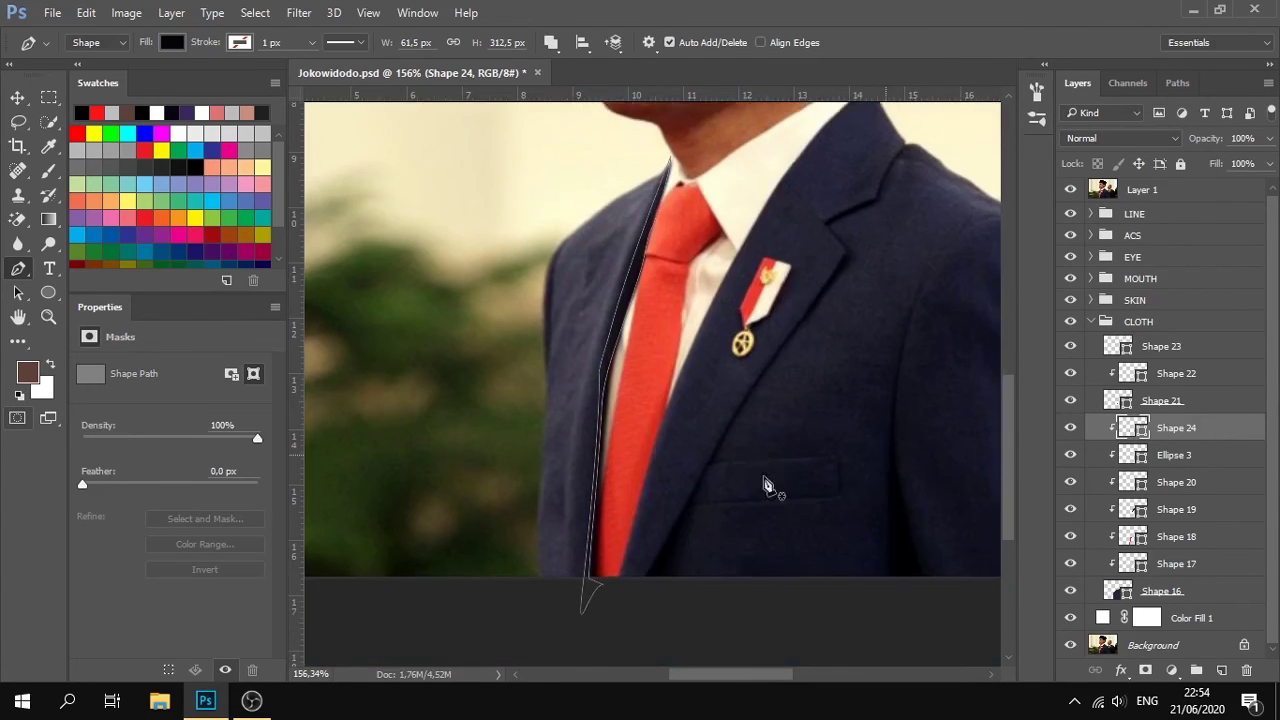
click(641, 573)
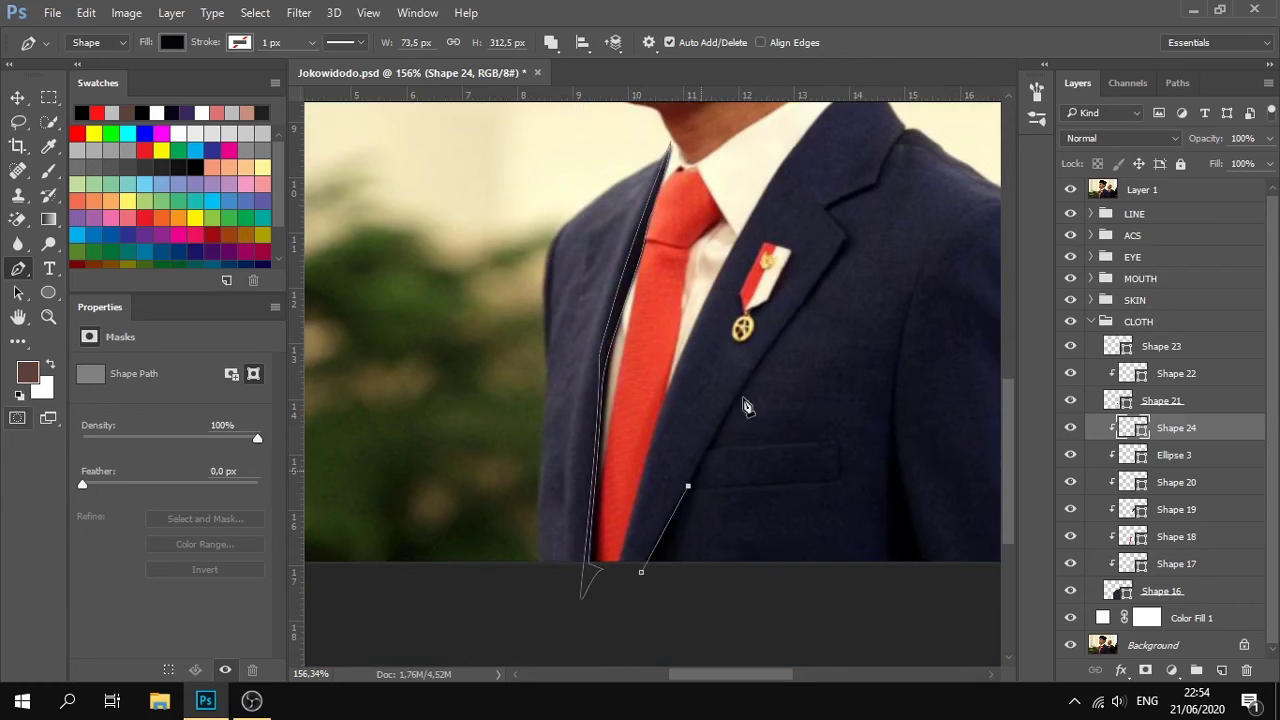
drag(781, 331, 806, 308)
click(845, 242)
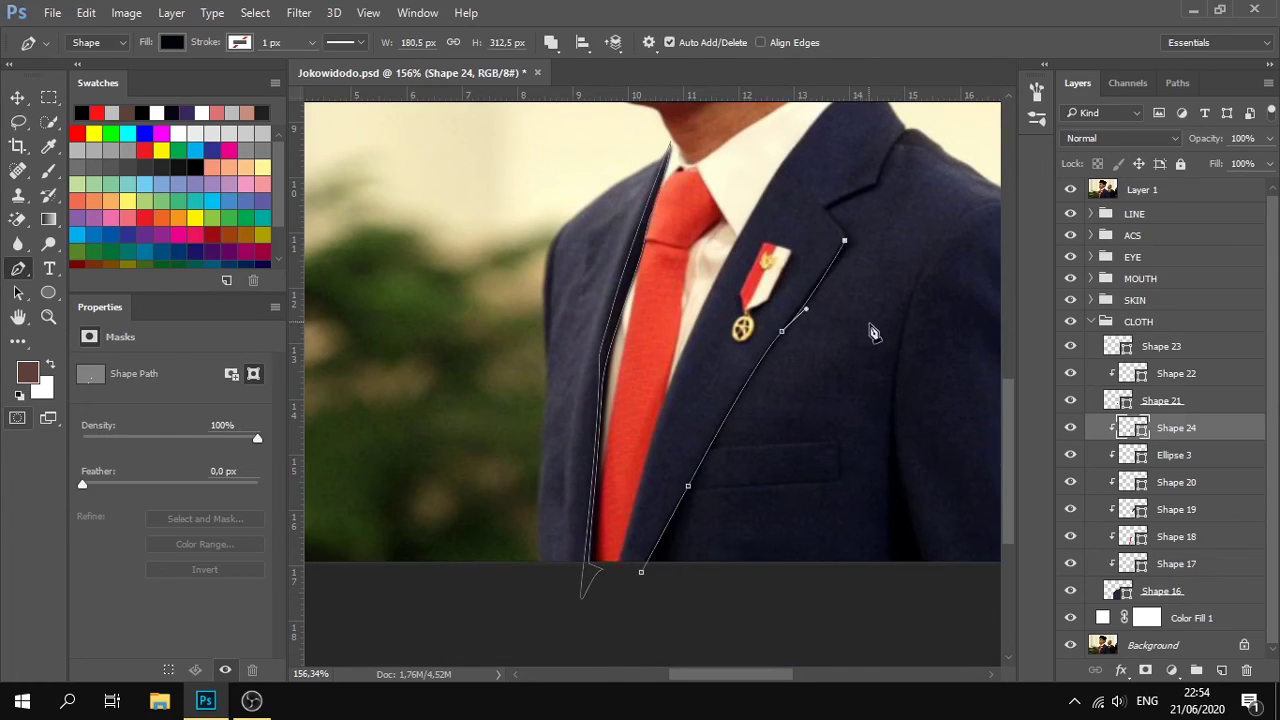
scroll(862, 340, up, 3)
click(824, 331)
click(872, 303)
click(925, 234)
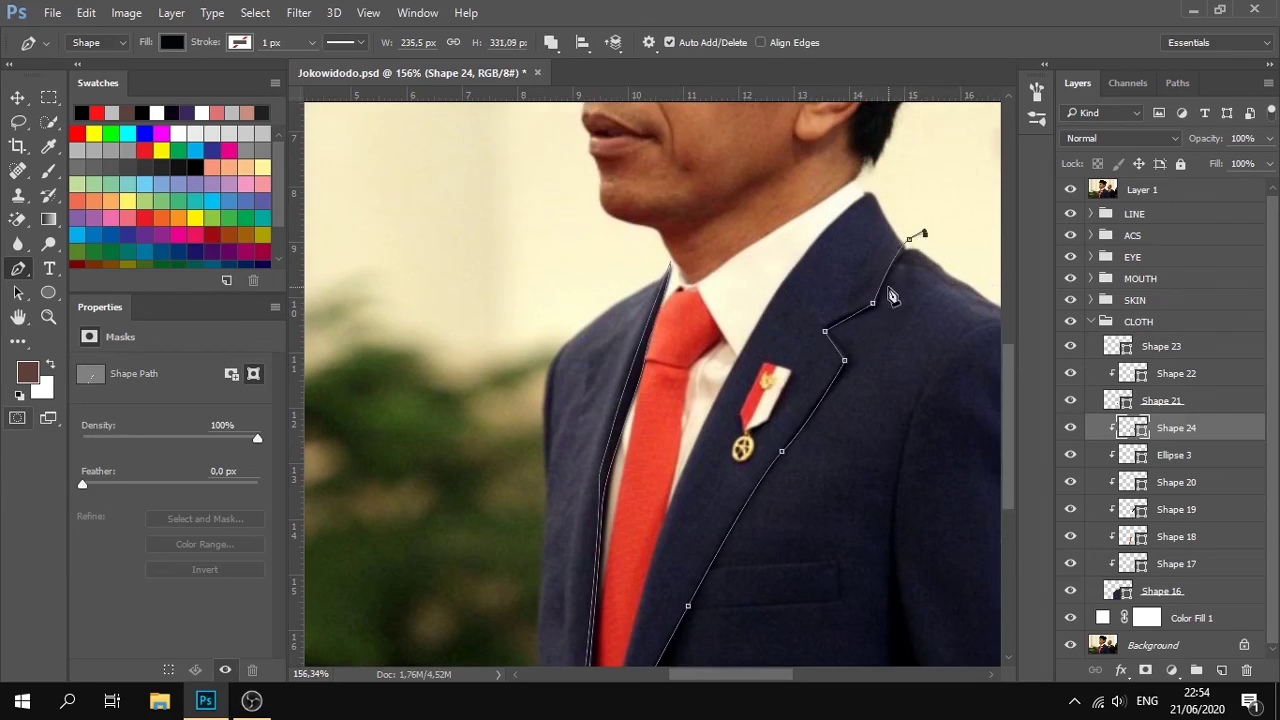
Start the return edge back down the collar and reposition the anchors at the lapel notch, tip and lower curve.
drag(879, 306, 869, 359)
scroll(881, 329, up, 4)
drag(743, 341, 741, 327)
drag(793, 411, 801, 396)
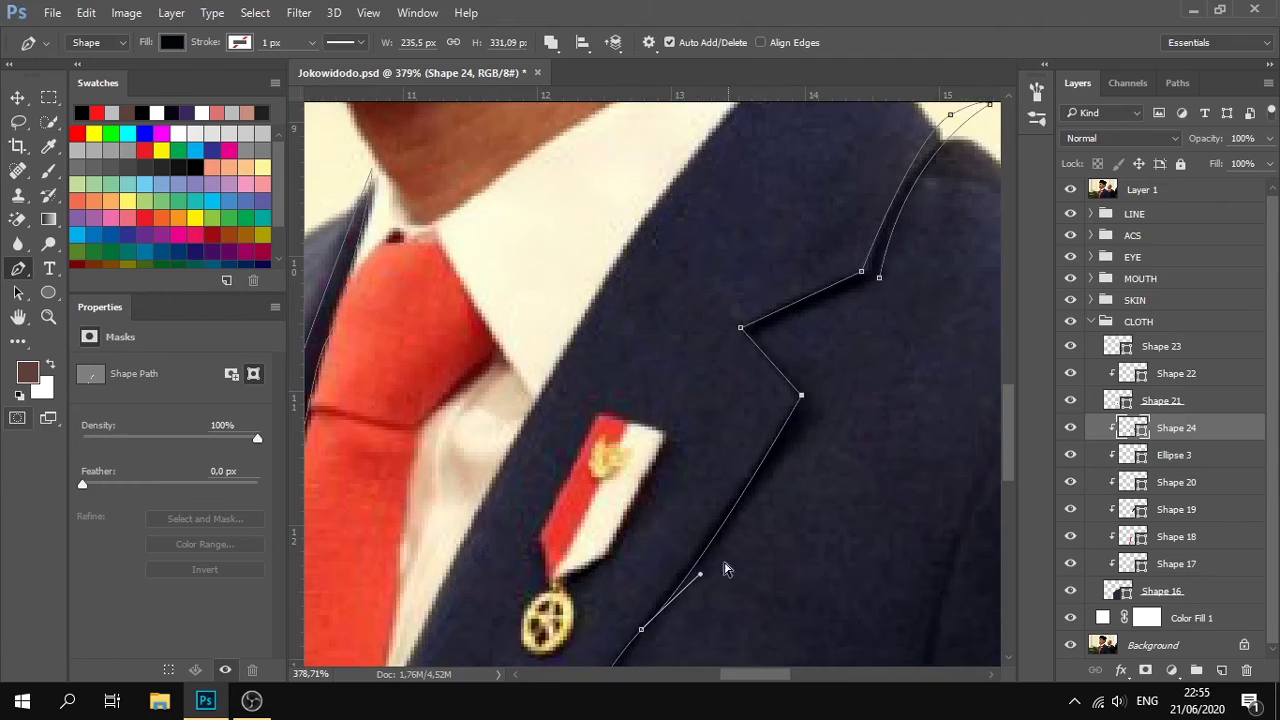
drag(645, 637, 642, 626)
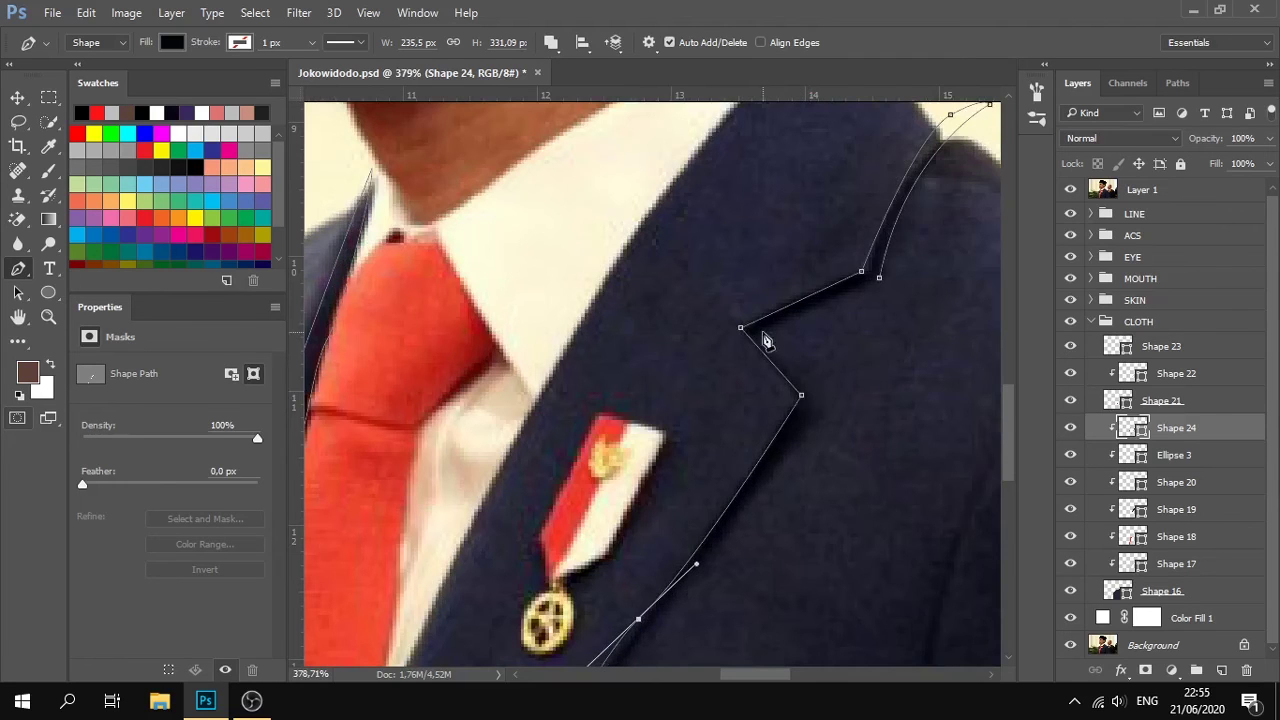
drag(879, 278, 872, 281)
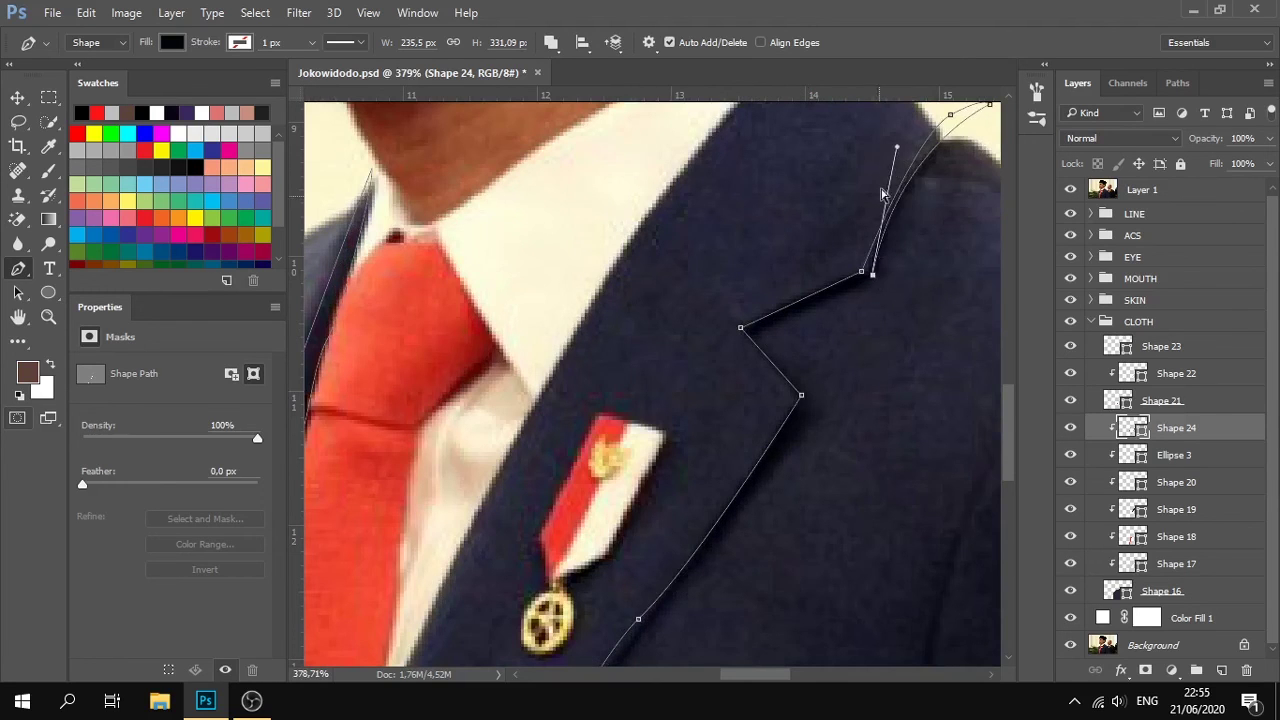
Trace the return edge around the notch and down the lapel to the canvas bottom, closing the outline as a thin strip.
click(755, 331)
click(811, 406)
scroll(805, 444, down, 2)
click(600, 585)
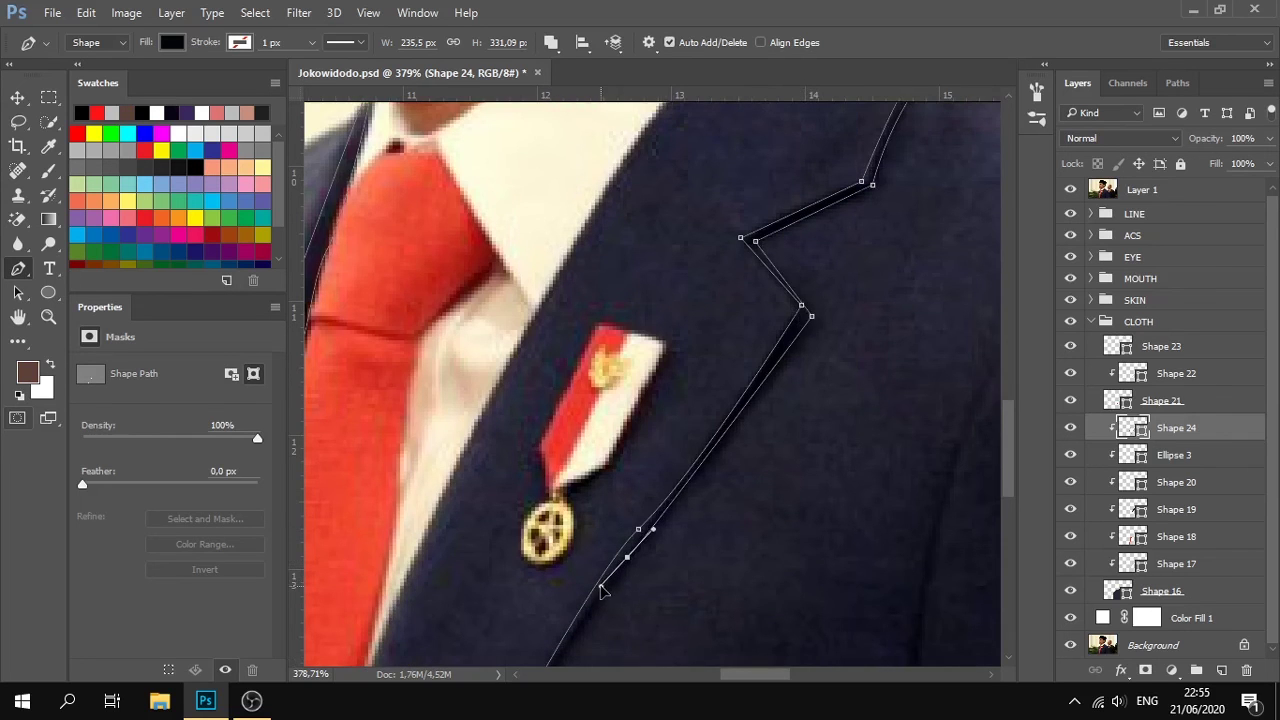
scroll(600, 585, down, 5)
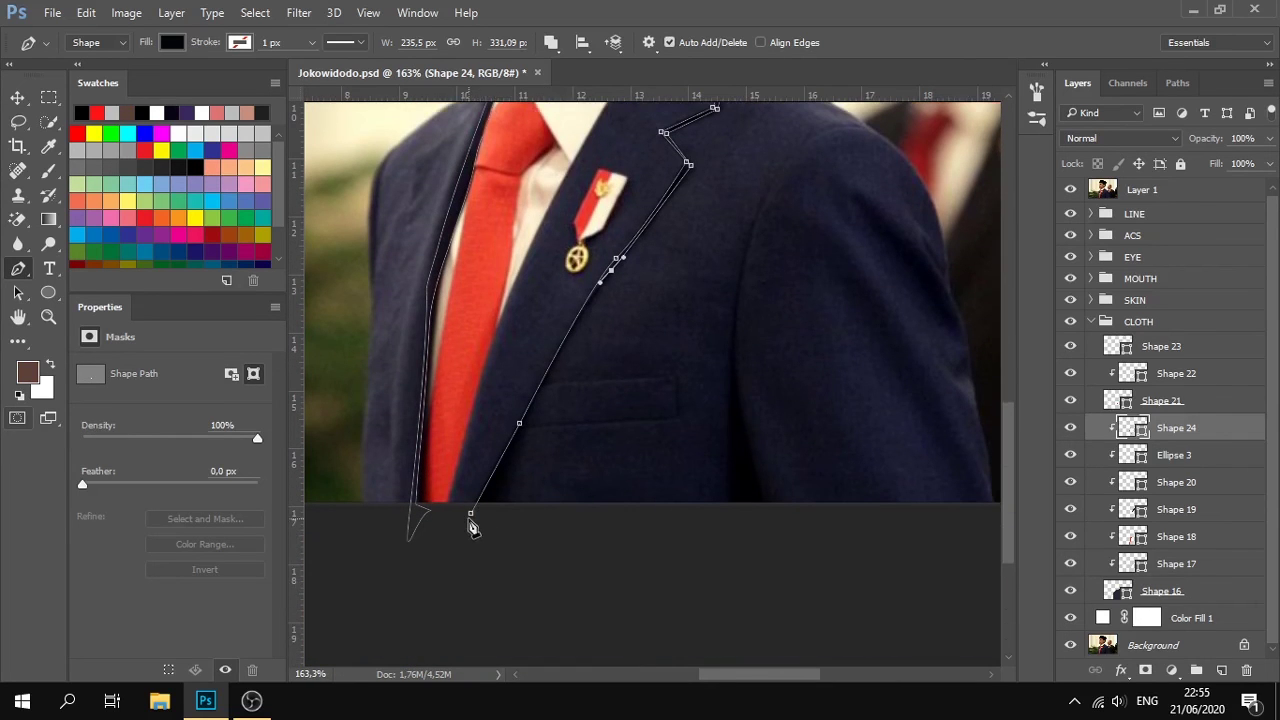
drag(470, 515, 461, 521)
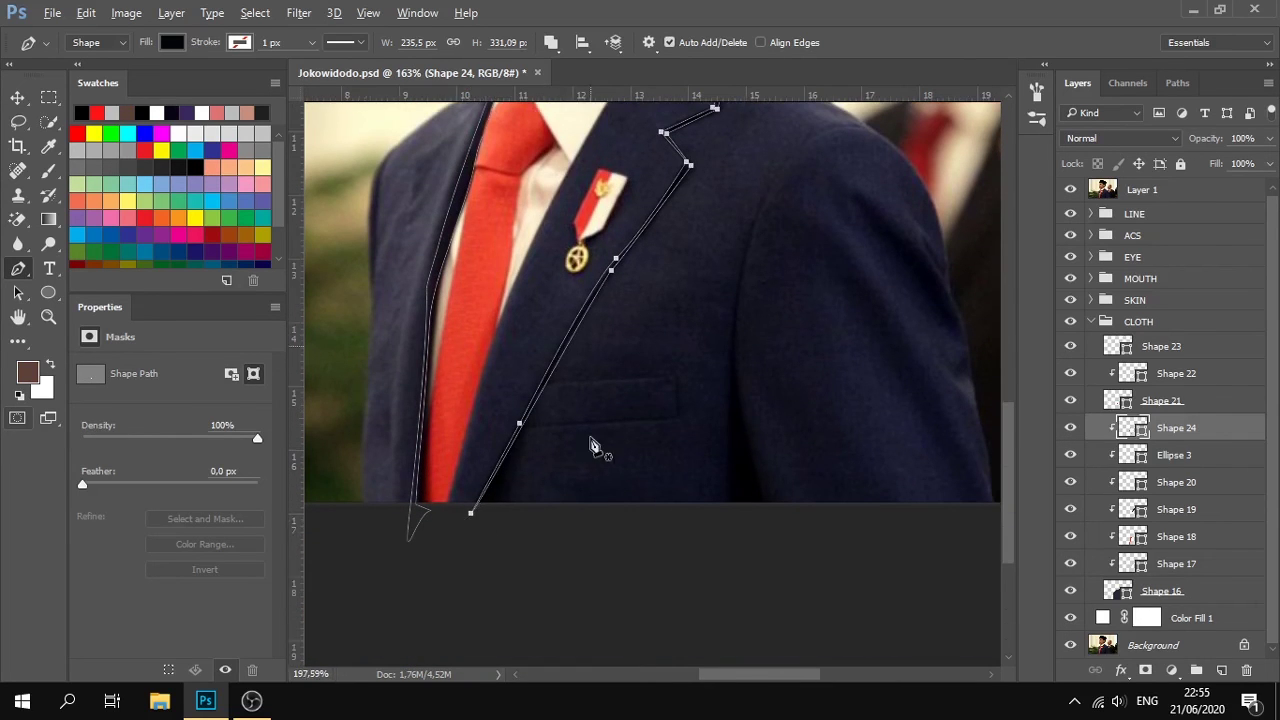
scroll(588, 430, up, 5)
click(539, 306)
click(426, 520)
Add a narrow shadow wedge to Shape 19 beneath the right lapel's lower edge, tapering upward from the canvas bottom.
click(1181, 459)
scroll(852, 480, down, 7)
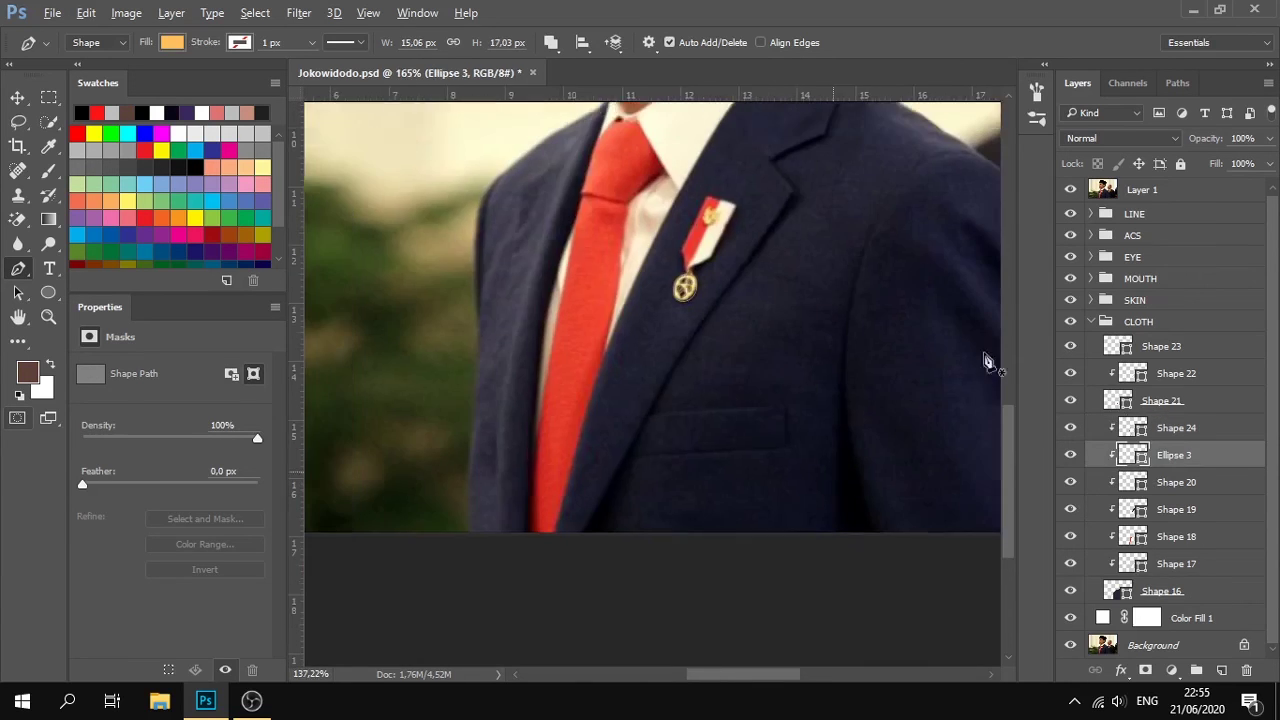
click(1070, 190)
click(1177, 484)
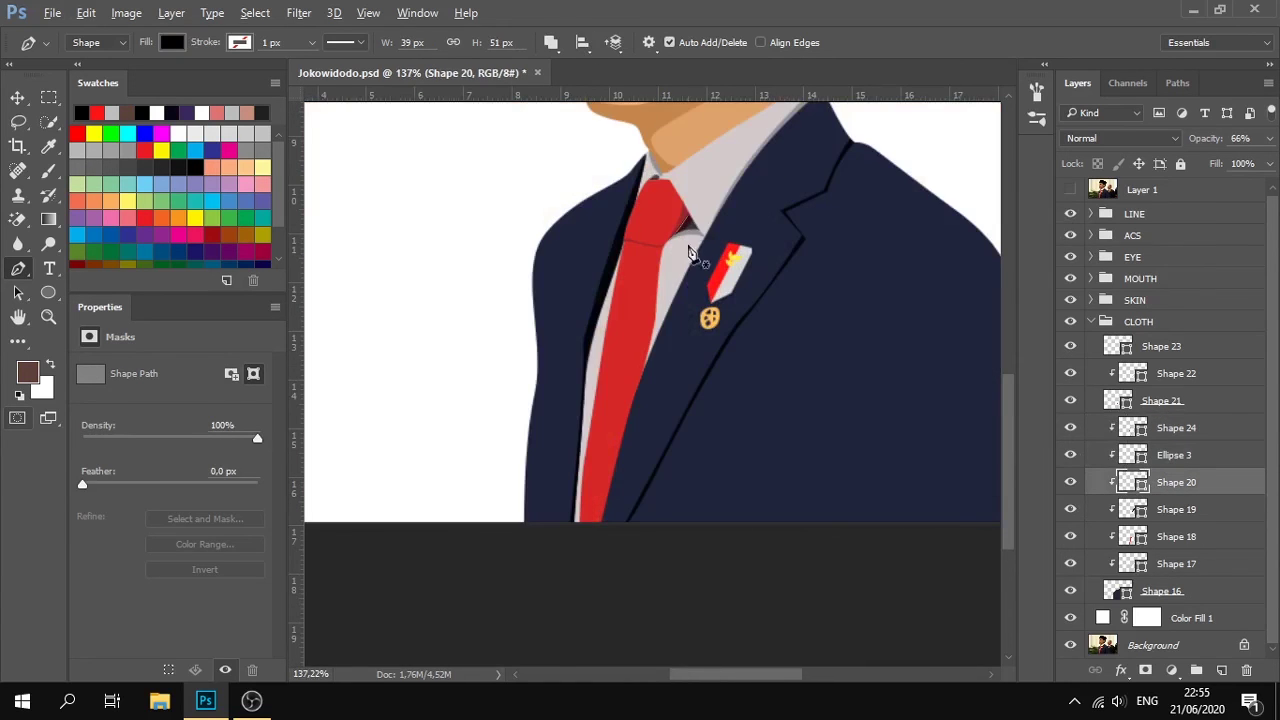
scroll(688, 252, up, 3)
click(1166, 511)
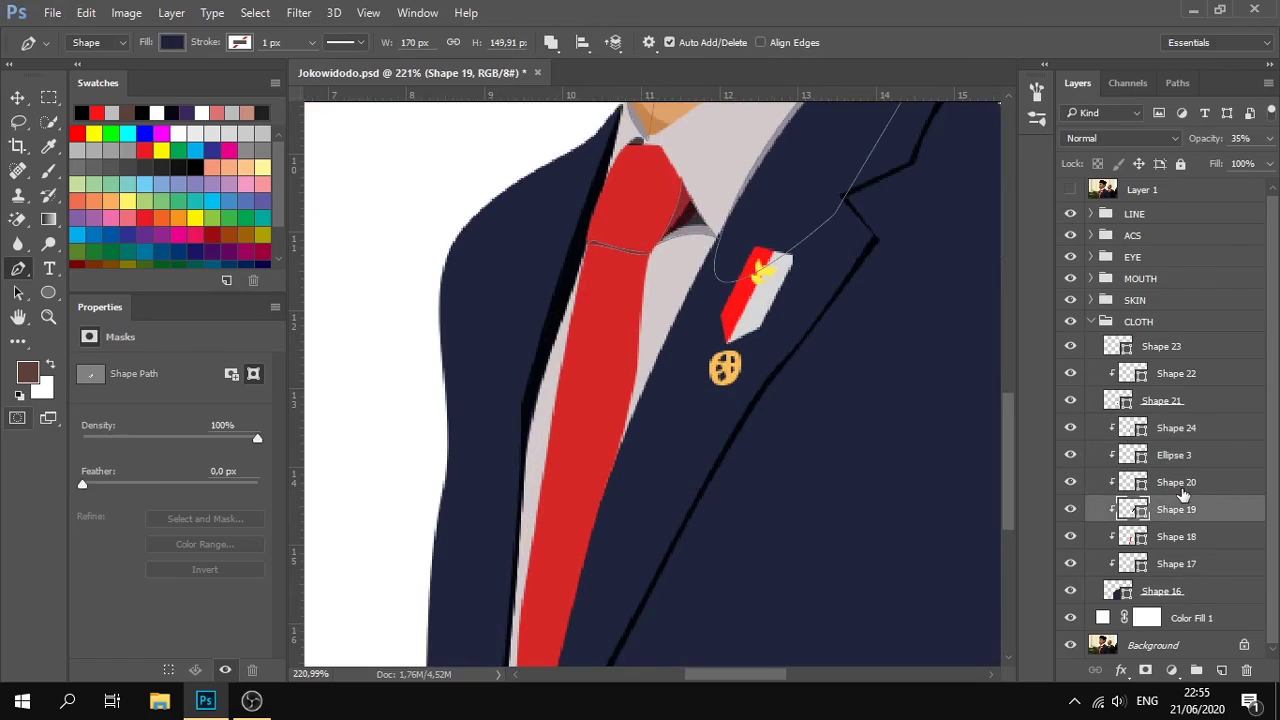
scroll(674, 486, down, 5)
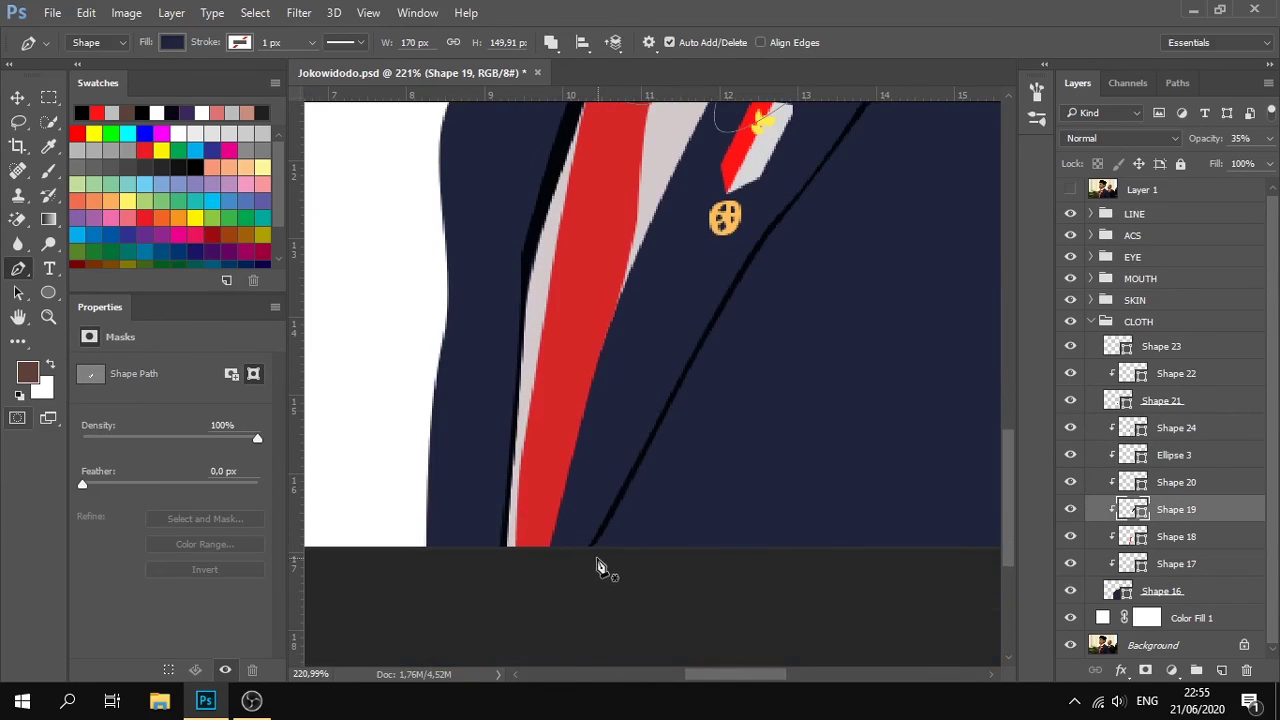
click(1069, 191)
click(628, 563)
drag(677, 389, 695, 354)
click(763, 245)
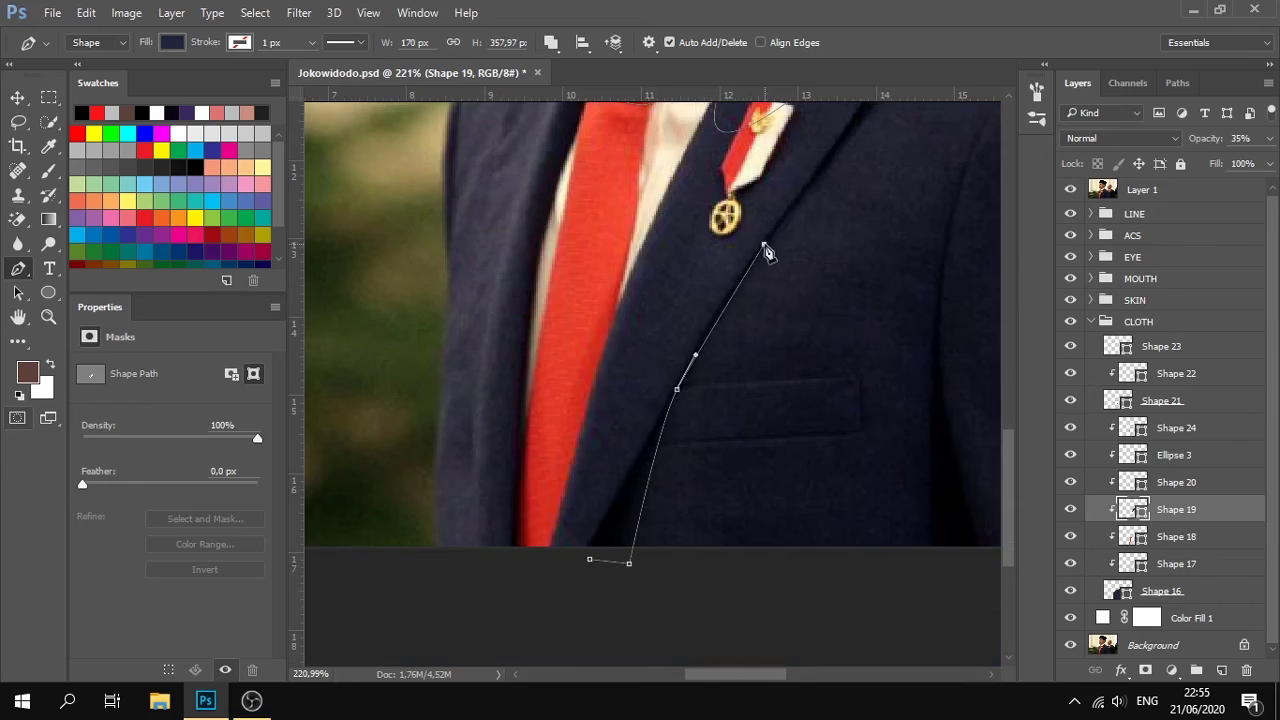
drag(588, 558, 585, 604)
click(1070, 190)
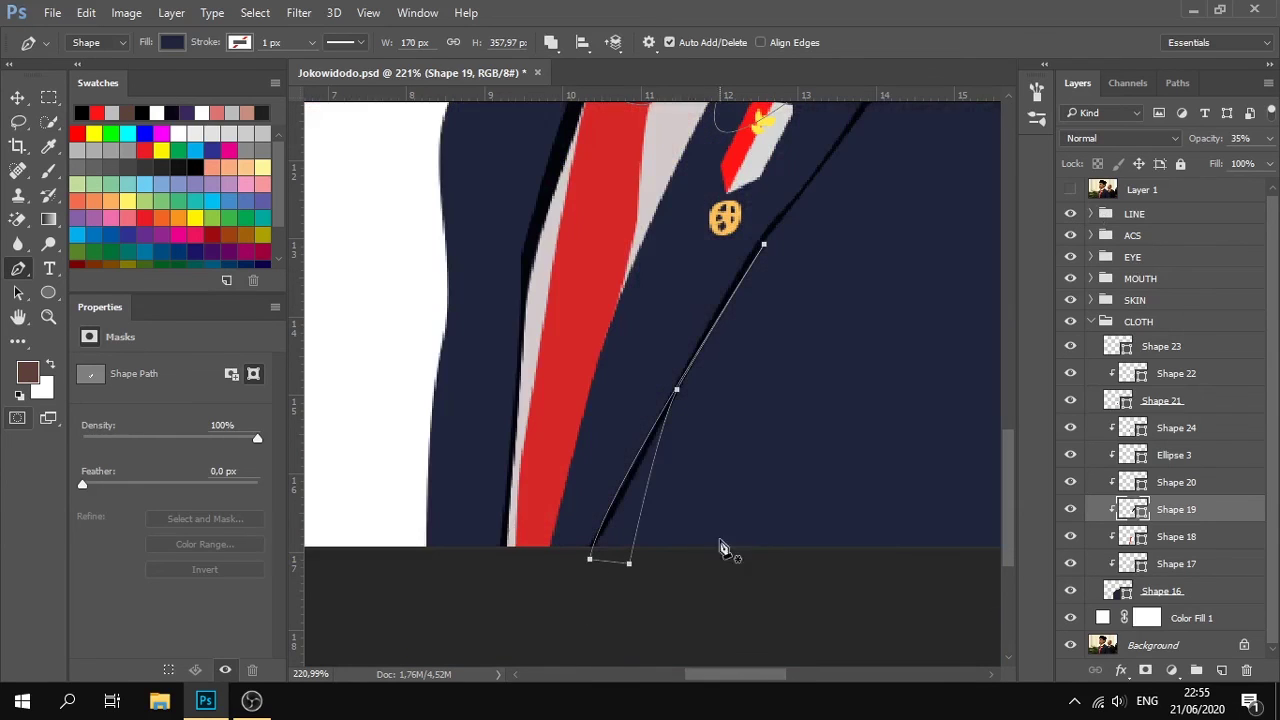
Change the fill of the shadow layer, Shape 19, to near-black 05060b.
click(1203, 512)
click(1168, 478)
click(1197, 427)
click(1200, 399)
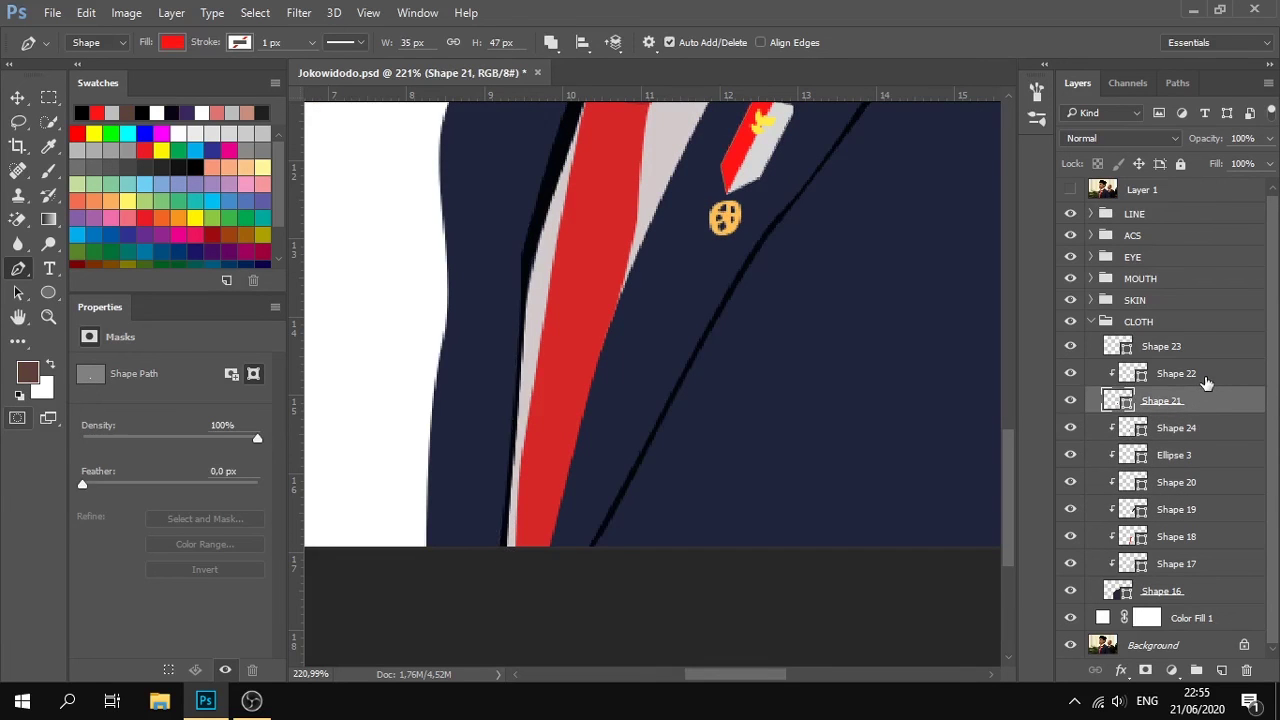
click(1203, 380)
click(1203, 427)
click(1198, 455)
click(1199, 482)
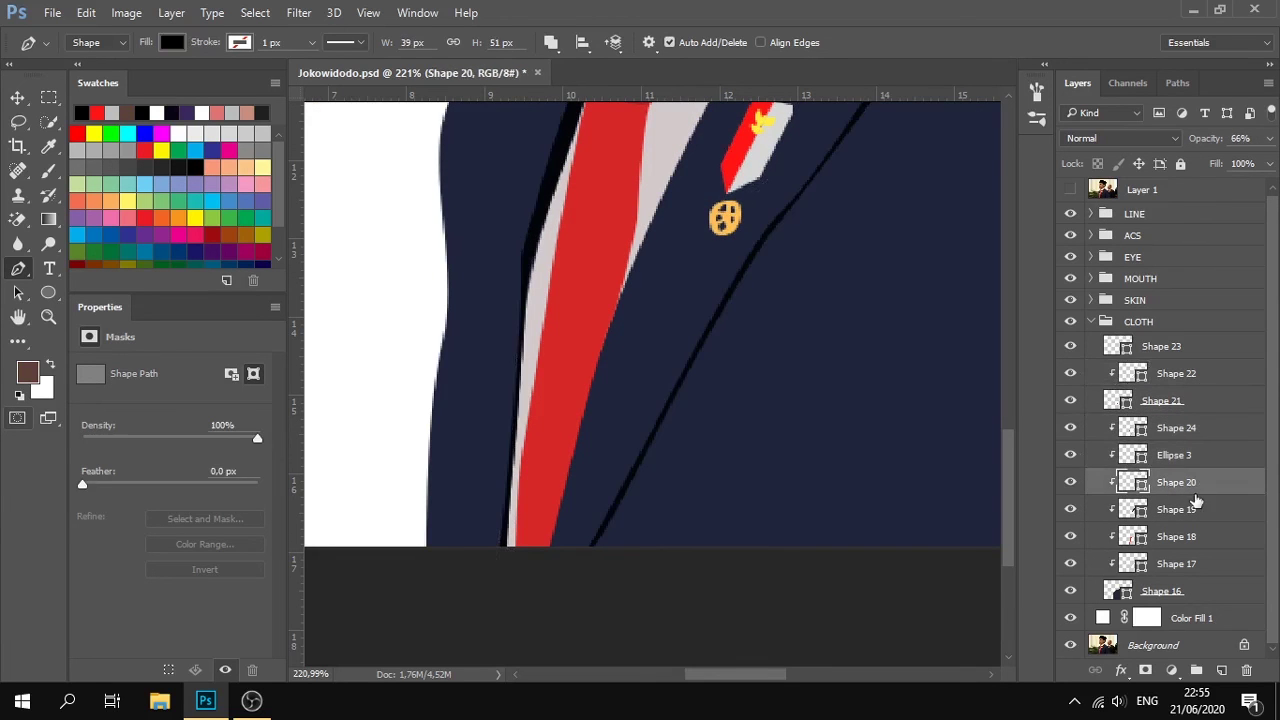
click(1200, 509)
double_click(1138, 510)
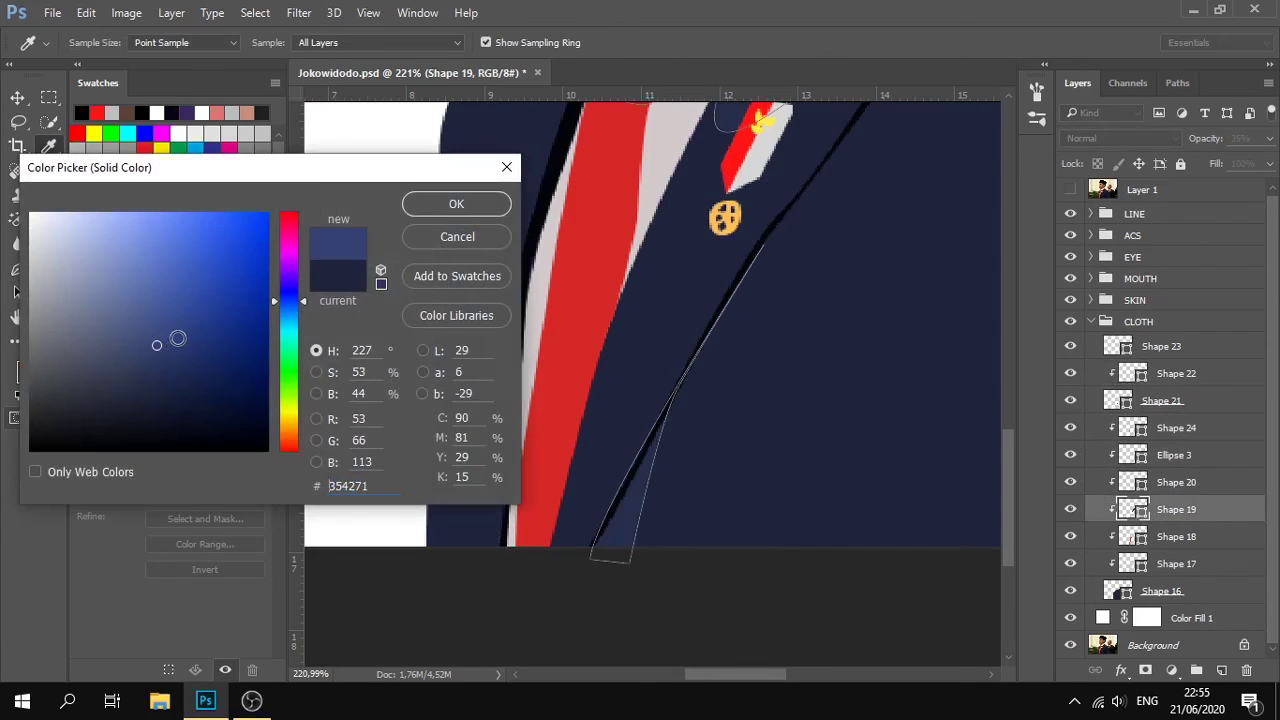
click(647, 455)
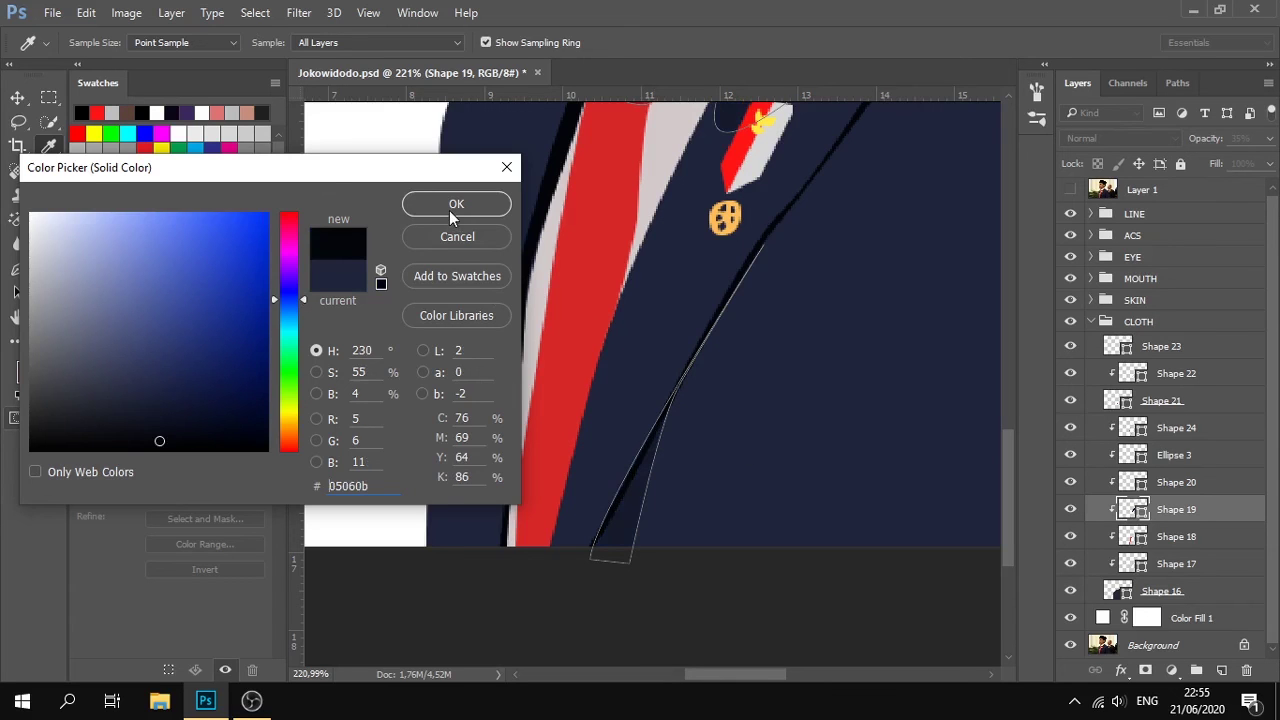
click(455, 205)
scroll(809, 517, up, 5)
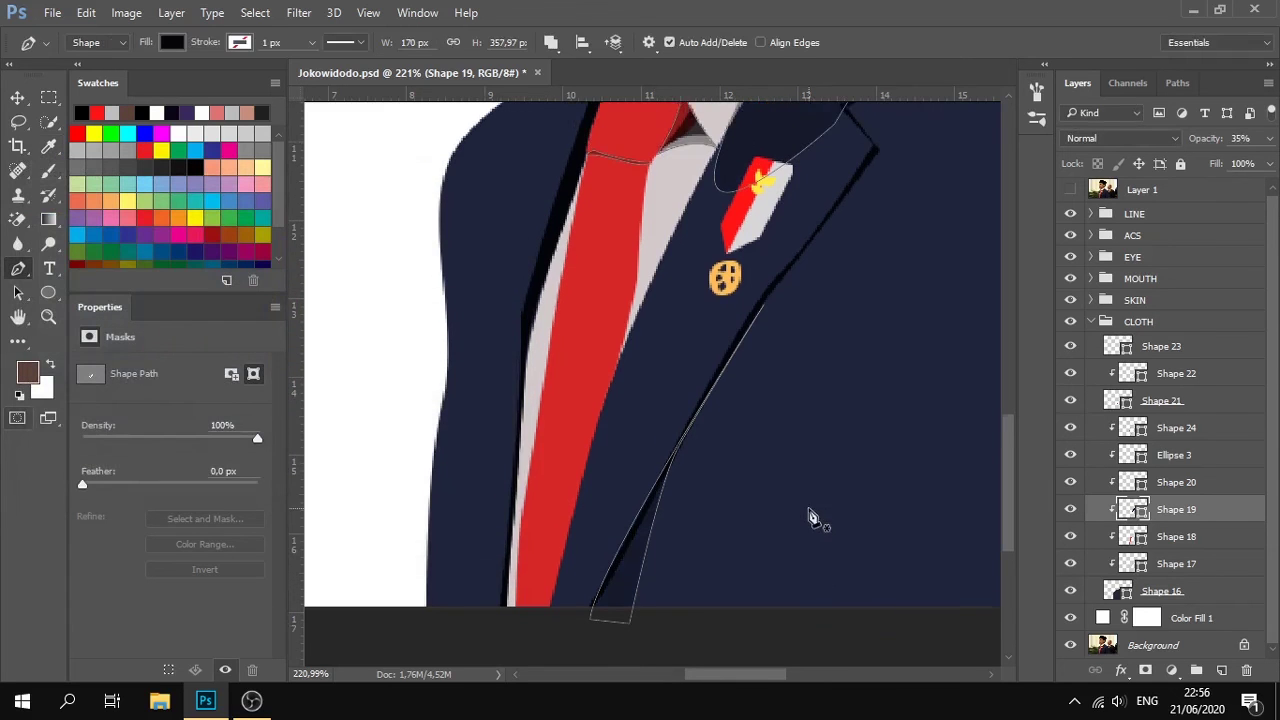
Reshape Shape 19's upper shadow by removing its broad area over the lapel and curving its edge along the shirt collar.
click(1207, 458)
scroll(943, 500, down, 4)
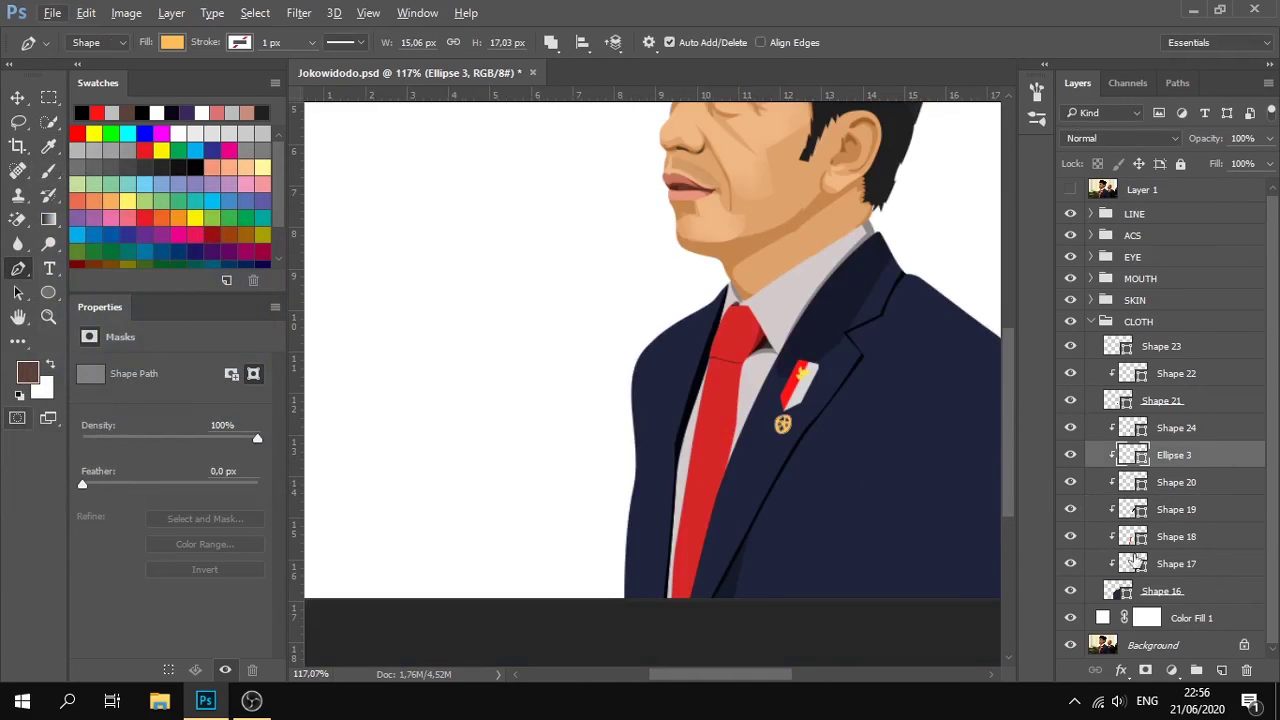
click(1136, 560)
click(1140, 514)
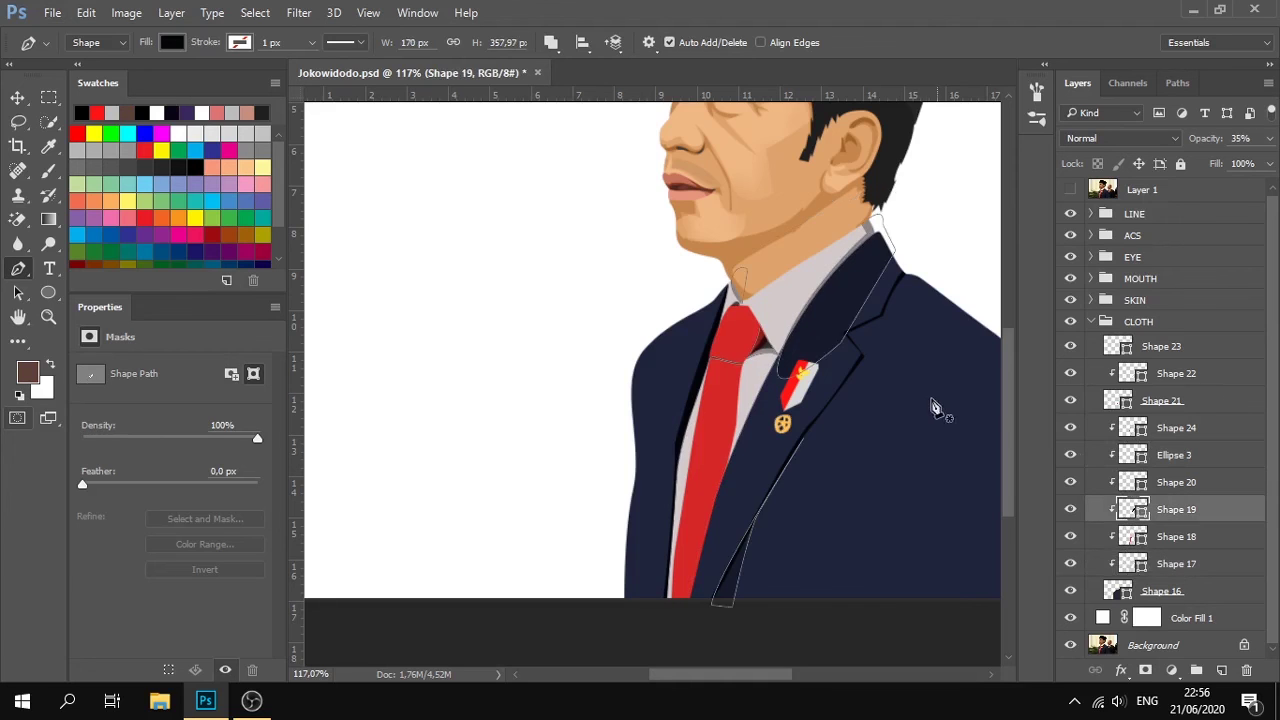
scroll(932, 407, up, 3)
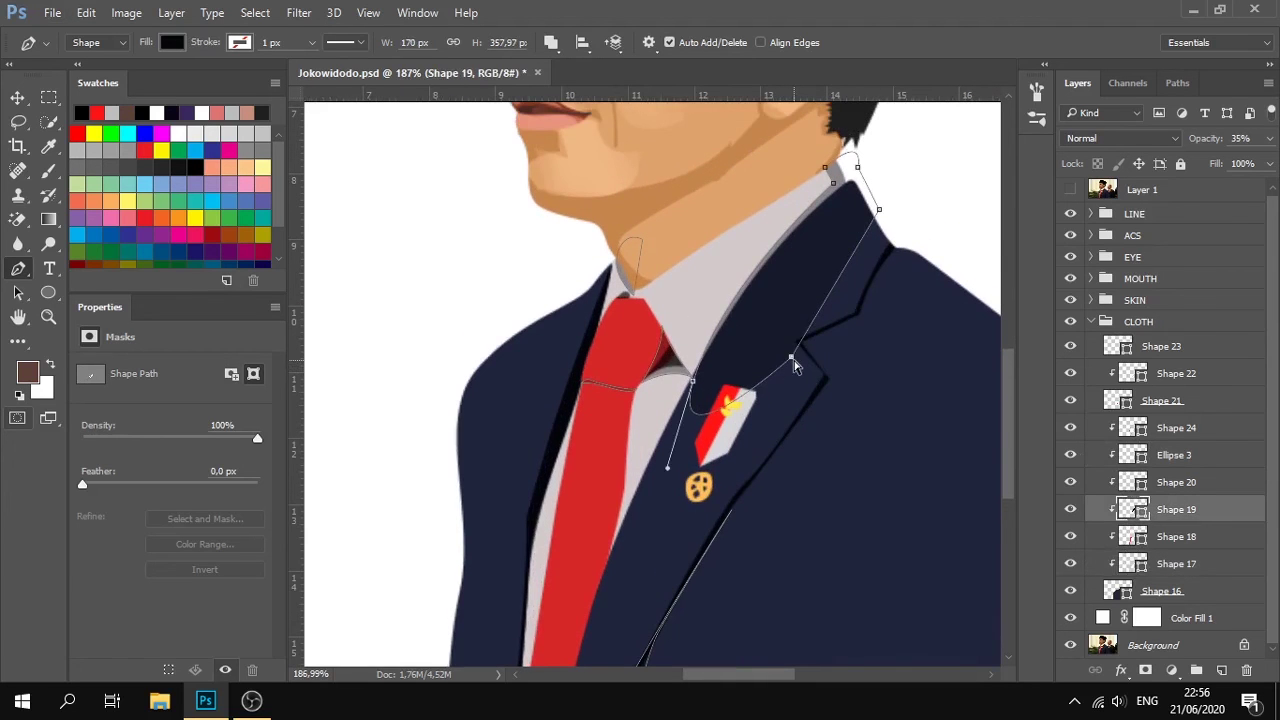
click(791, 357)
click(746, 368)
drag(746, 368, 766, 264)
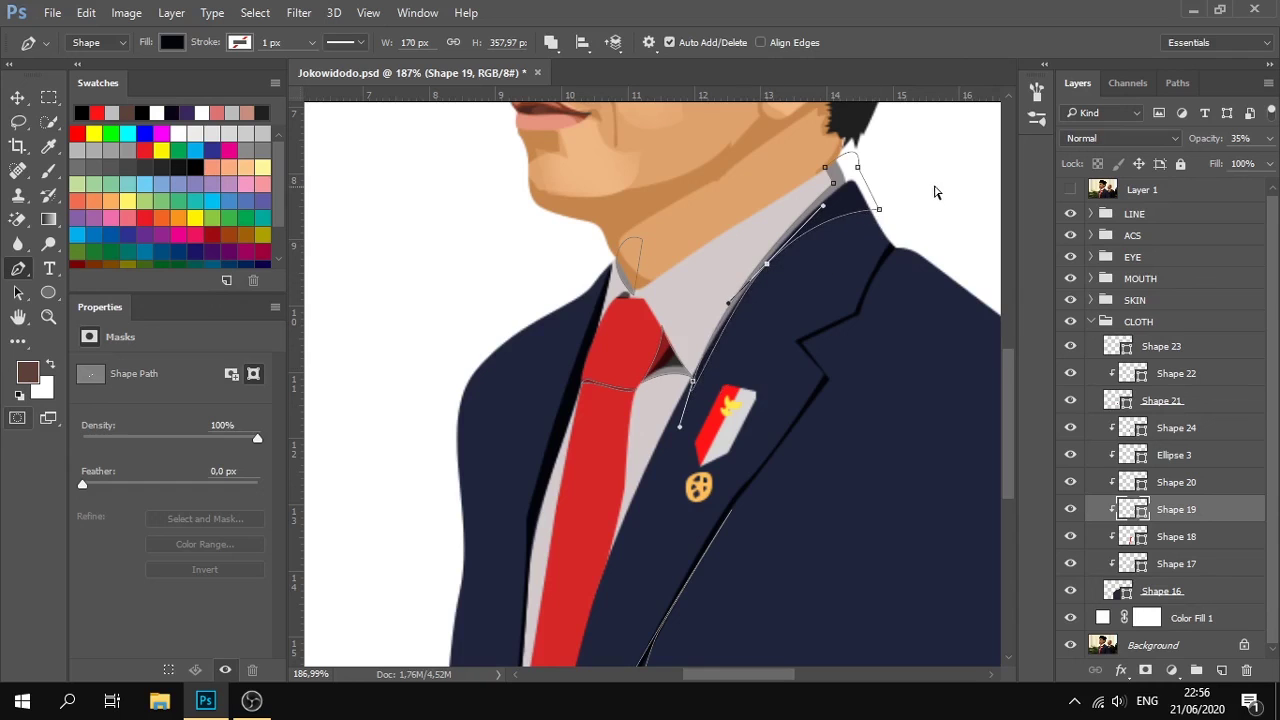
mouse_move(879, 213)
mouse_down()
mouse_move(867, 202)
mouse_move(888, 248)
mouse_move(890, 220)
mouse_up()
click(854, 204)
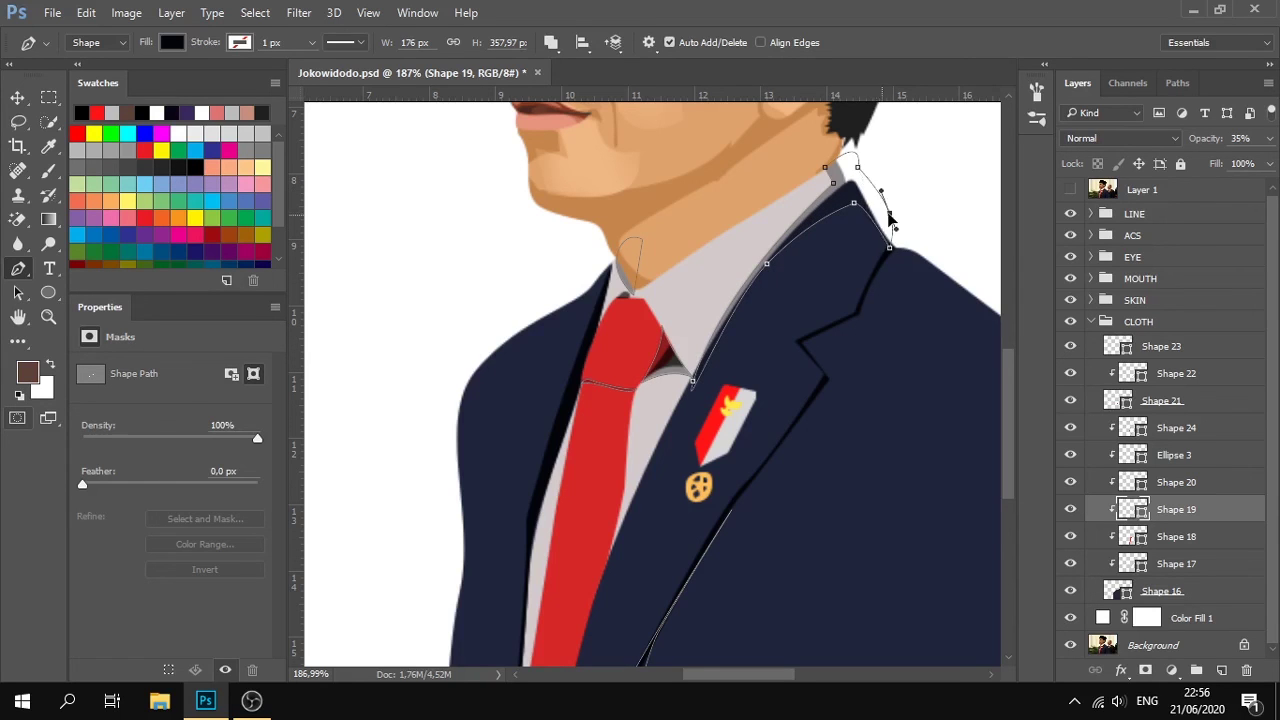
click(1261, 298)
Compare the whole portrait with the reference photo and examine the suit area.
key(ctrl+0)
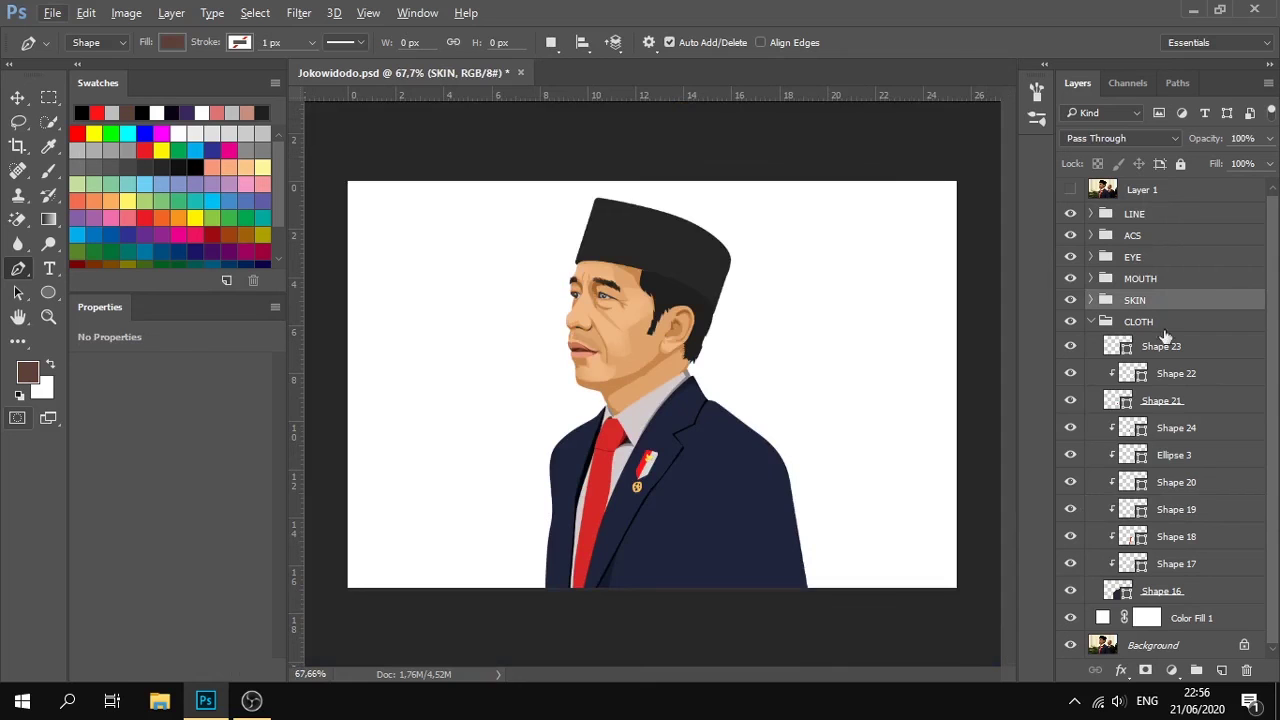
click(1176, 373)
click(1070, 190)
click(1070, 190)
click(1069, 190)
click(1069, 190)
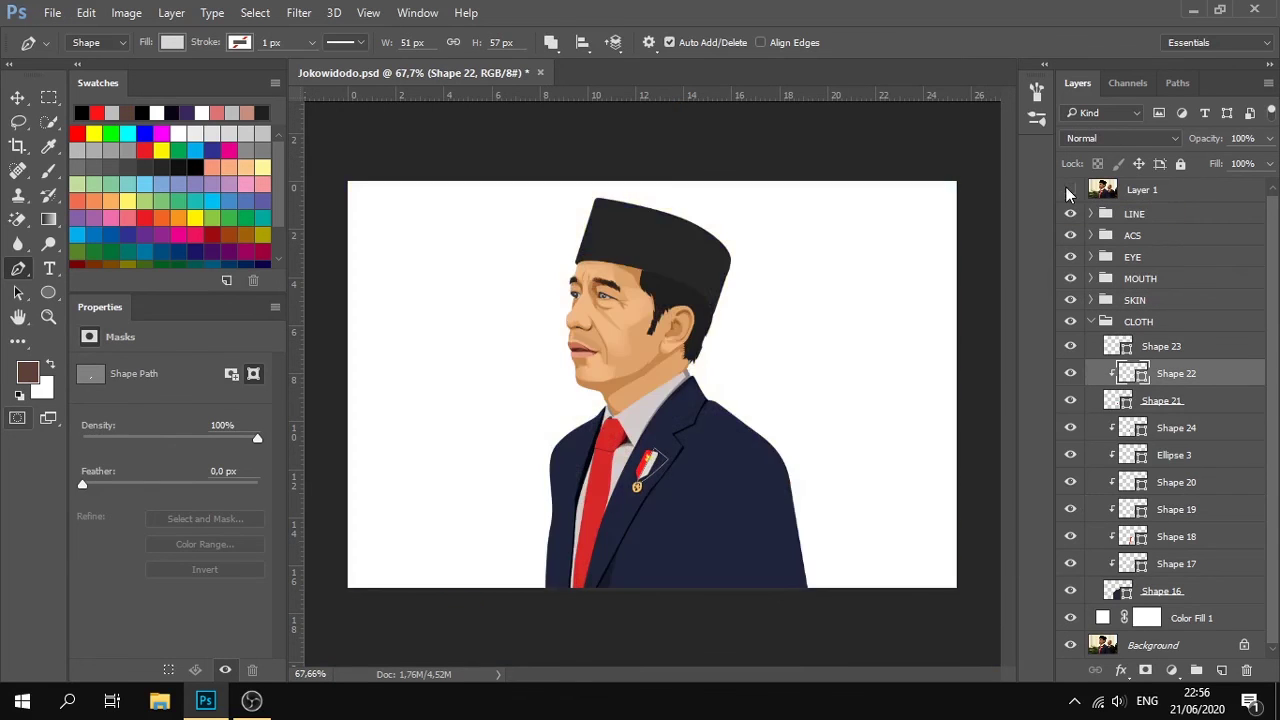
scroll(843, 463, up, 4)
drag(740, 517, 767, 443)
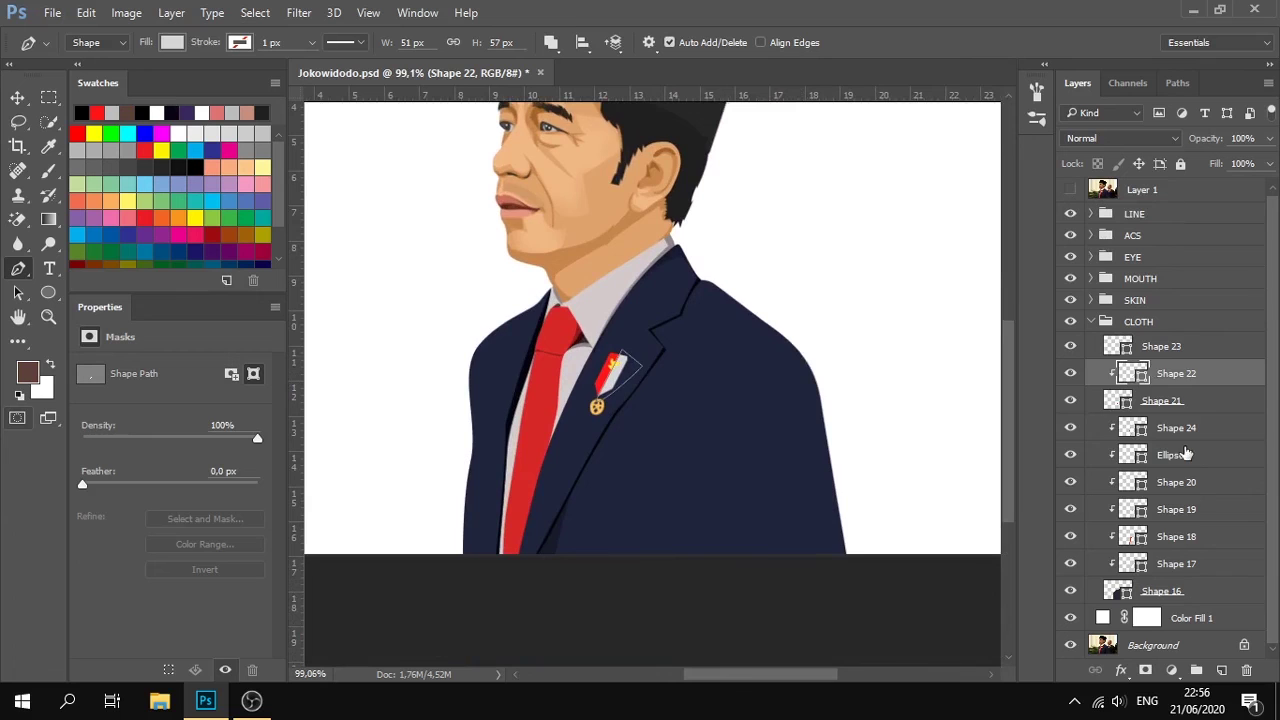
Add a slender dark fold to Shape 24 along the line between sleeve and jacket, curving upward from the canvas bottom.
click(1185, 454)
click(1069, 190)
click(1176, 484)
click(1168, 436)
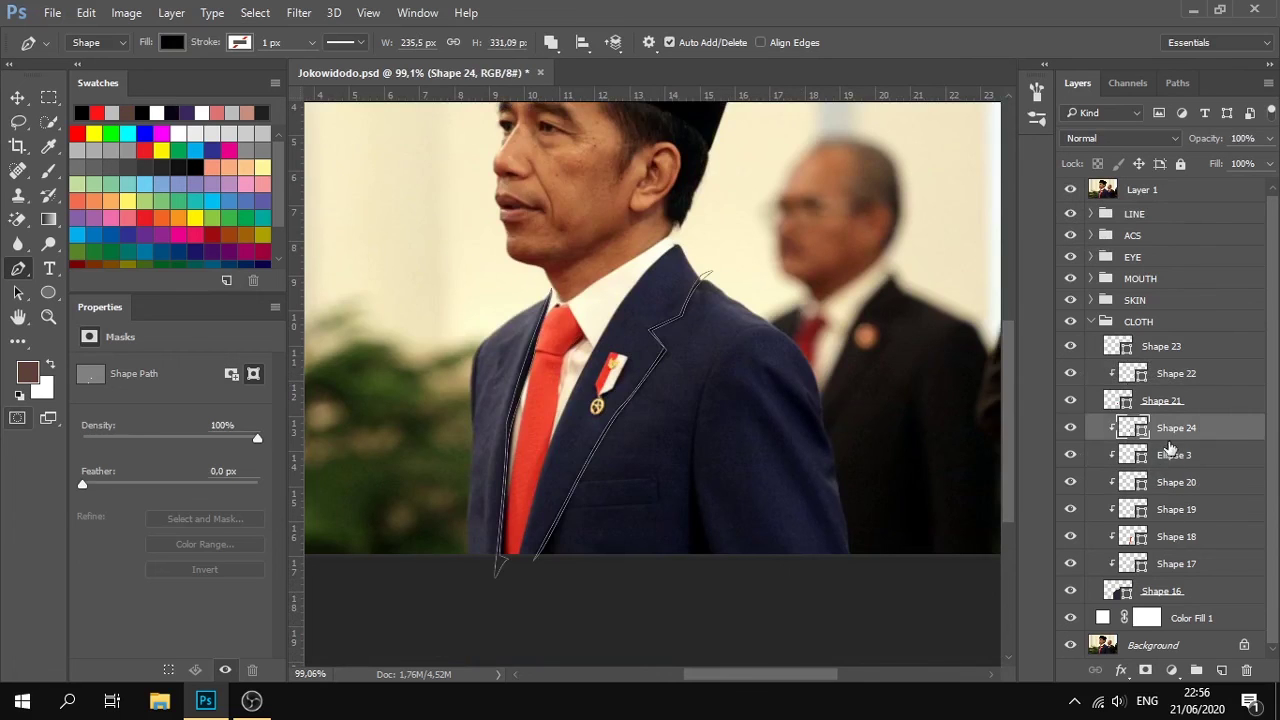
scroll(738, 580, up, 4)
click(701, 555)
drag(671, 383, 674, 318)
click(687, 278)
click(672, 496)
drag(672, 586, 693, 606)
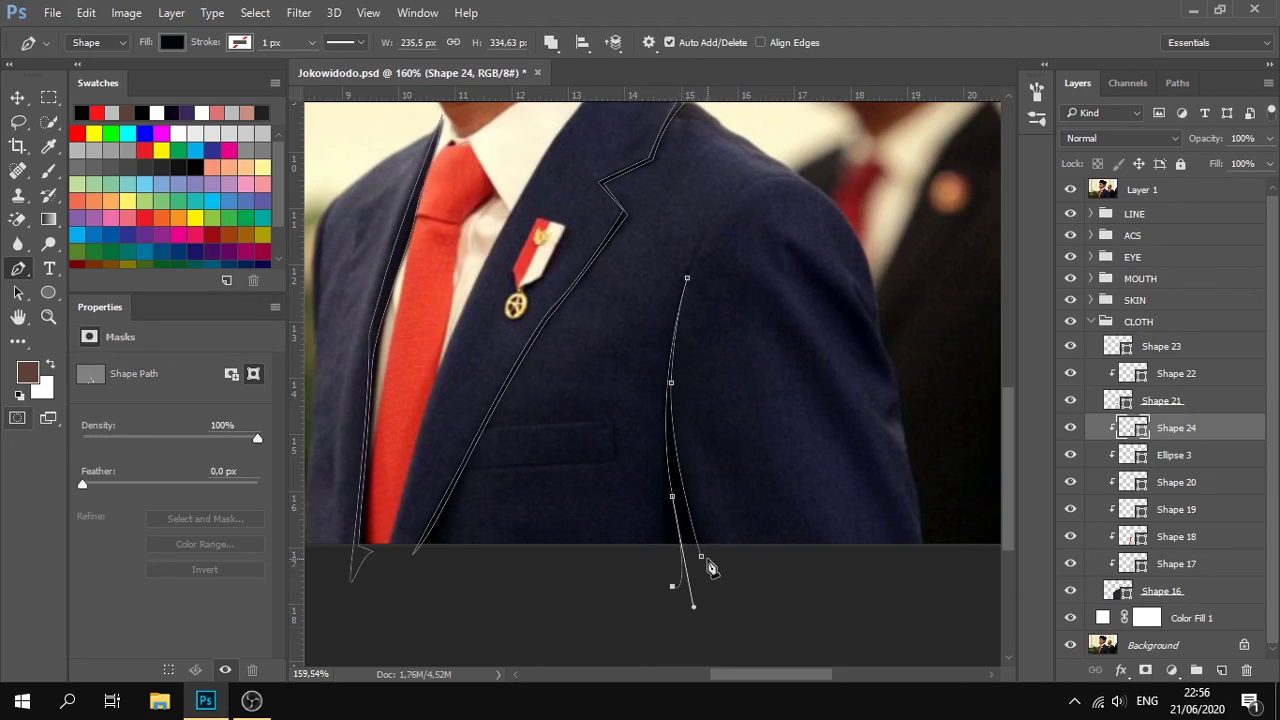
click(701, 556)
click(1070, 190)
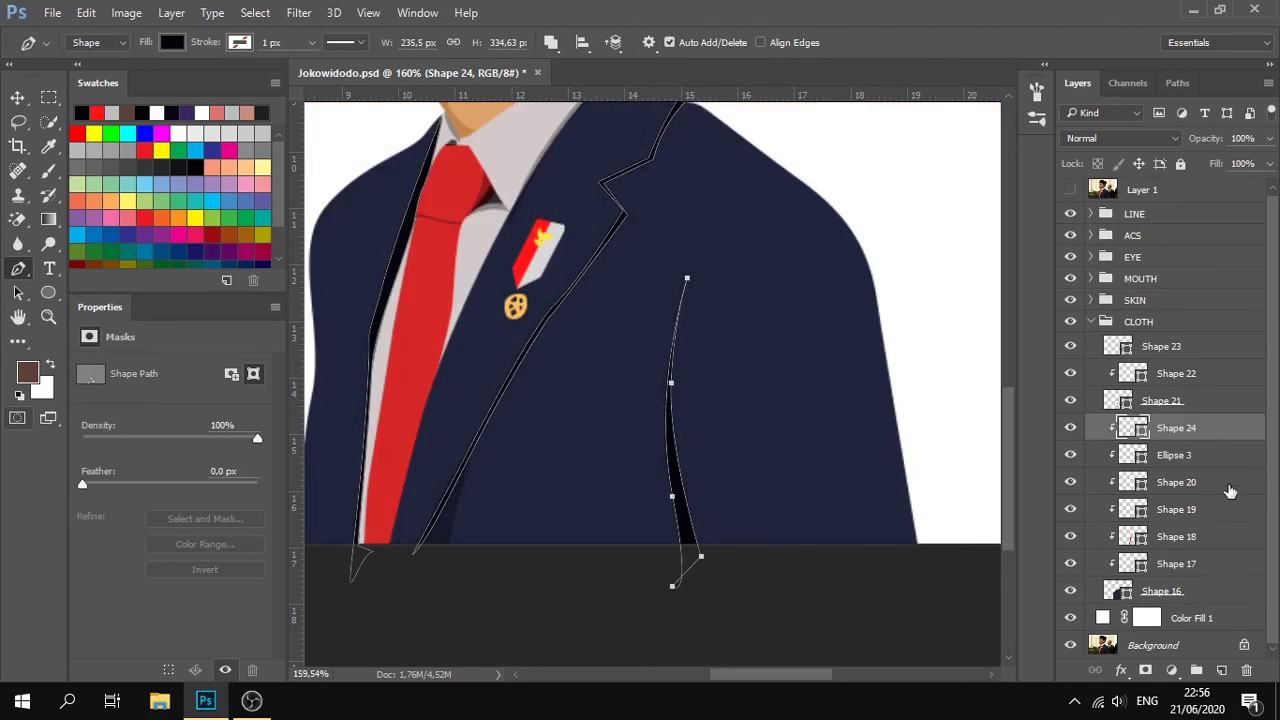
Add a wider translucent shadow wedge to Shape 19 around the sleeve fold, tapering upward from the canvas bottom.
click(1175, 455)
click(1188, 510)
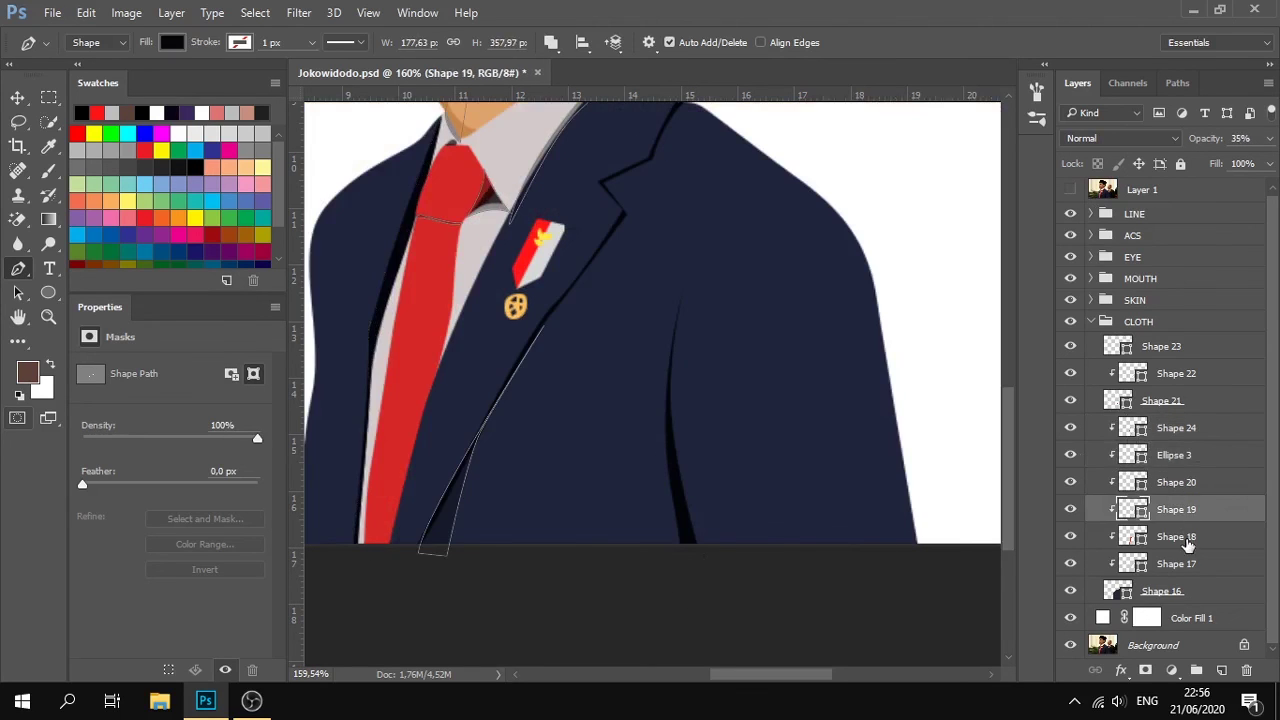
click(1070, 191)
click(660, 561)
drag(682, 285, 718, 183)
alt+click(683, 286)
drag(705, 549, 762, 638)
click(1070, 190)
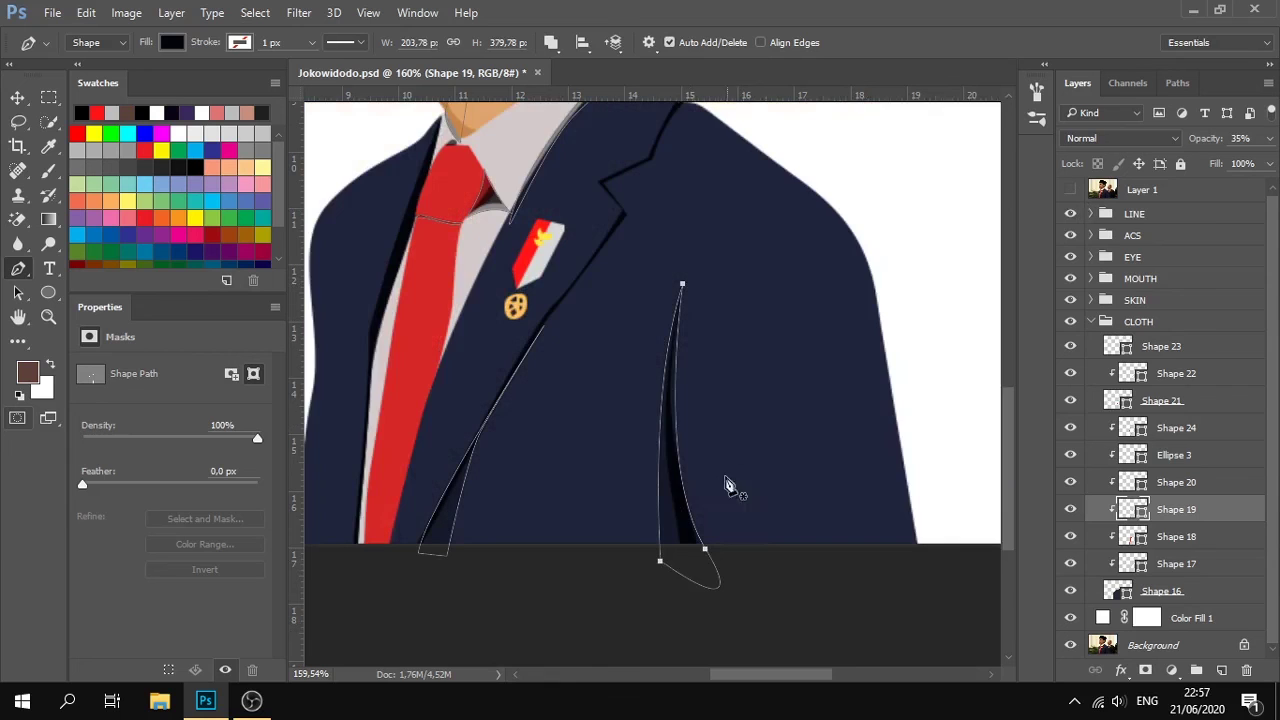
Adjust the curve of the sleeve-fold wedge's edge on the jacket-front side.
ctrl+click(705, 551)
drag(655, 473, 644, 424)
click(1228, 299)
scroll(1012, 420, down, 3)
scroll(815, 452, down, 4)
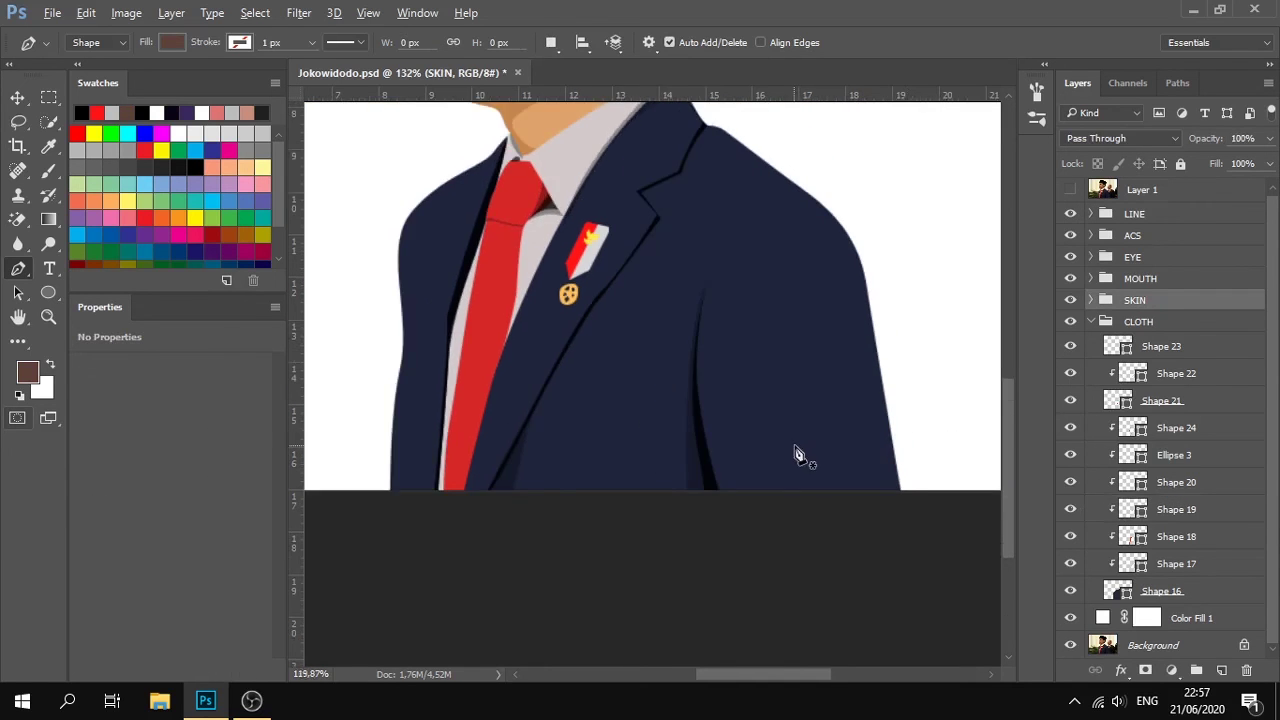
Change the fill of the suit's base layer, Shape 16, to dark navy 14192b.
click(1126, 590)
double_click(1118, 590)
click(158, 412)
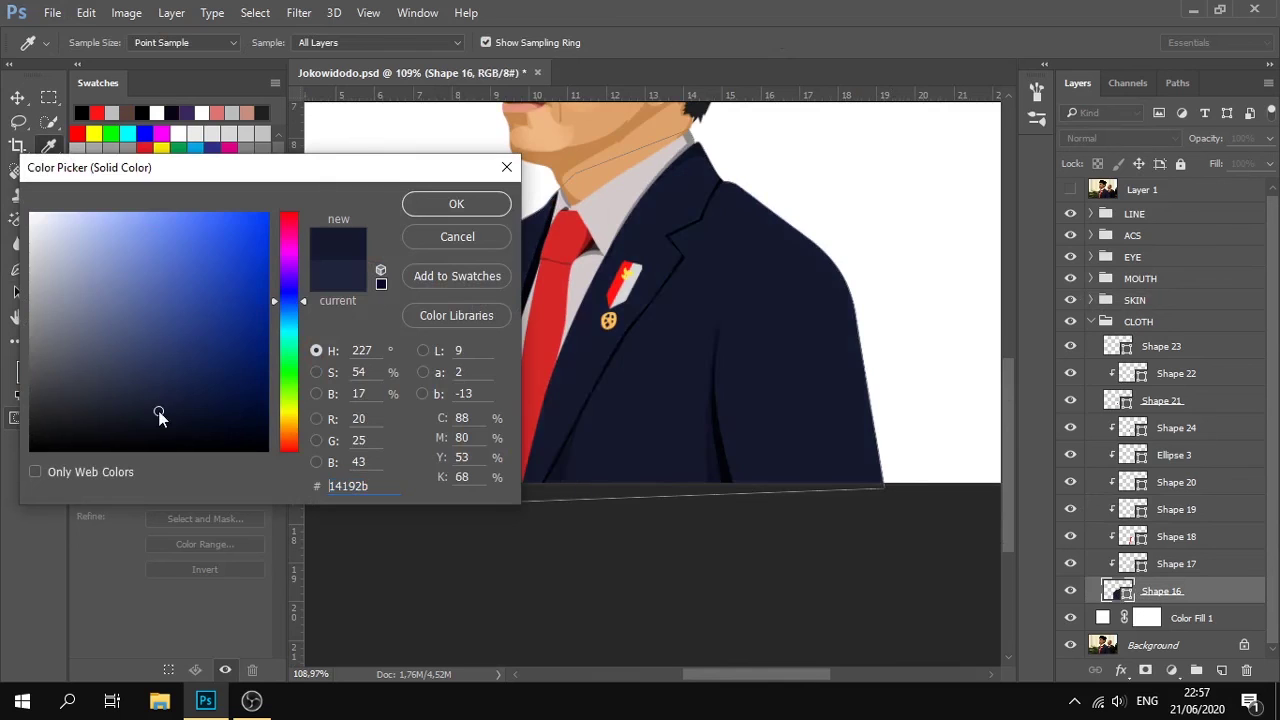
click(456, 204)
scroll(866, 410, down, 4)
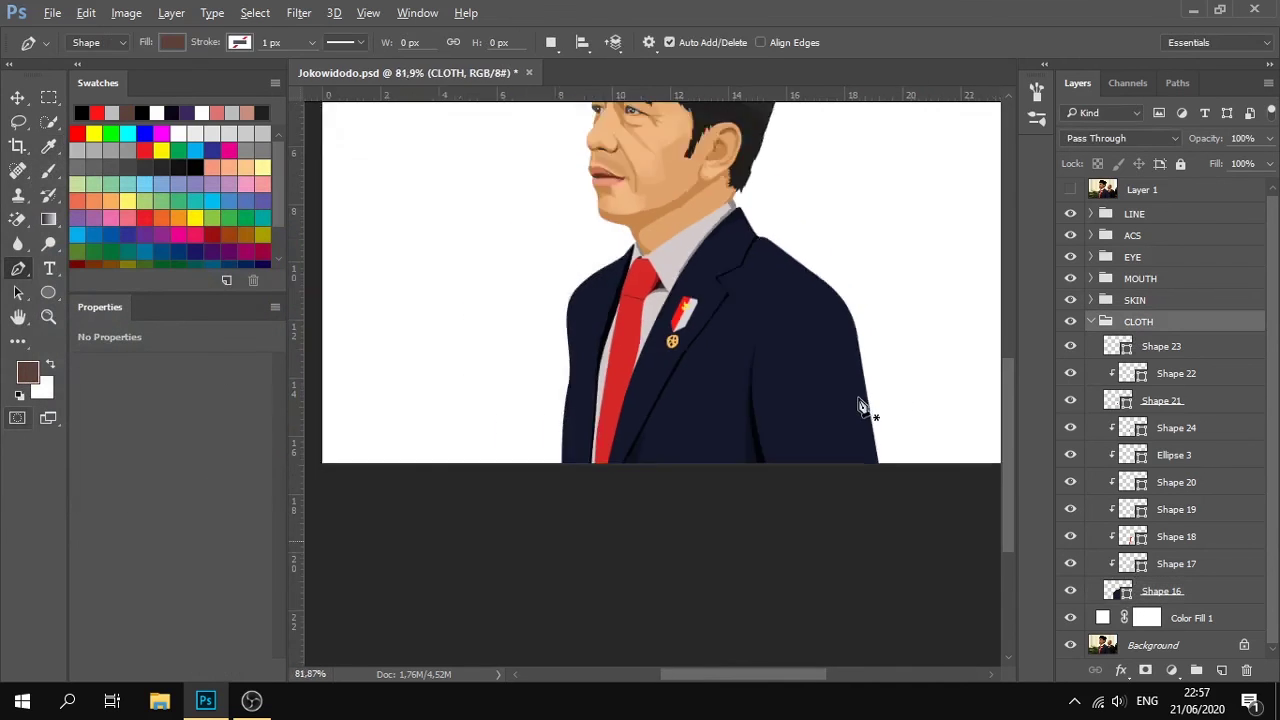
Compare the portrait with the reference photo and examine the pocket area of the jacket.
click(1071, 190)
click(1071, 190)
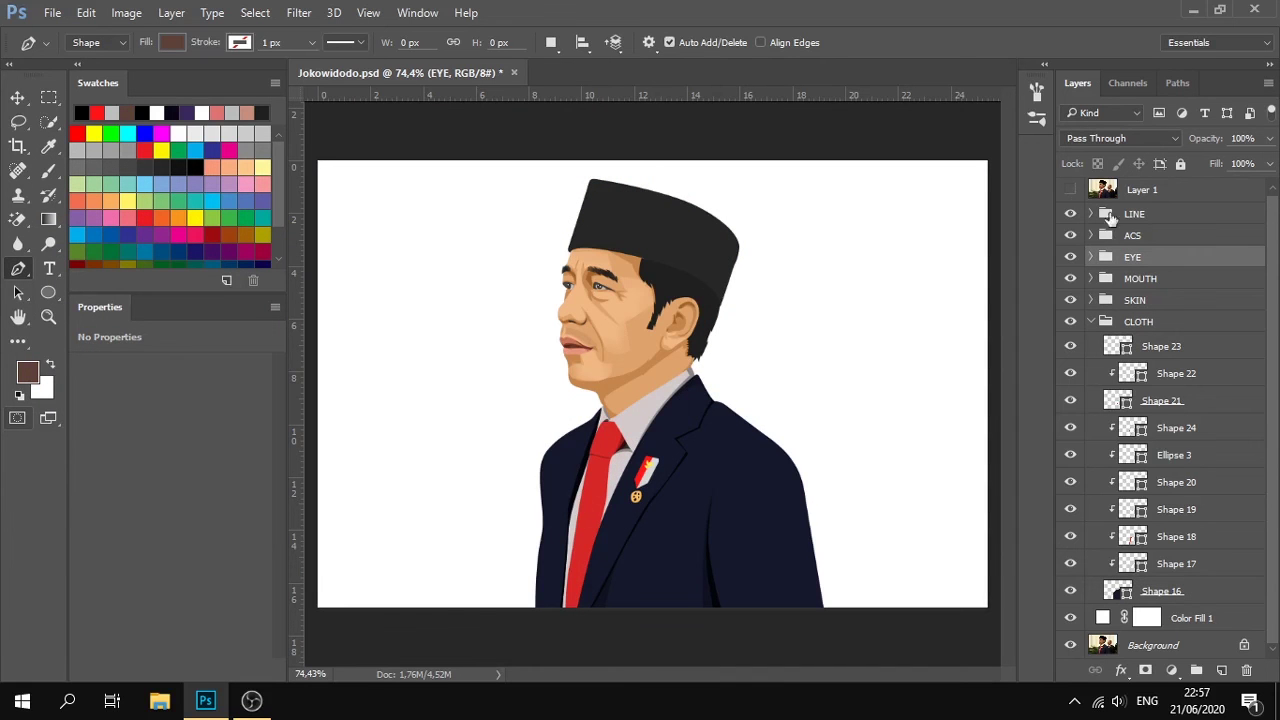
click(1070, 190)
click(1070, 190)
click(1070, 190)
scroll(792, 413, up, 5)
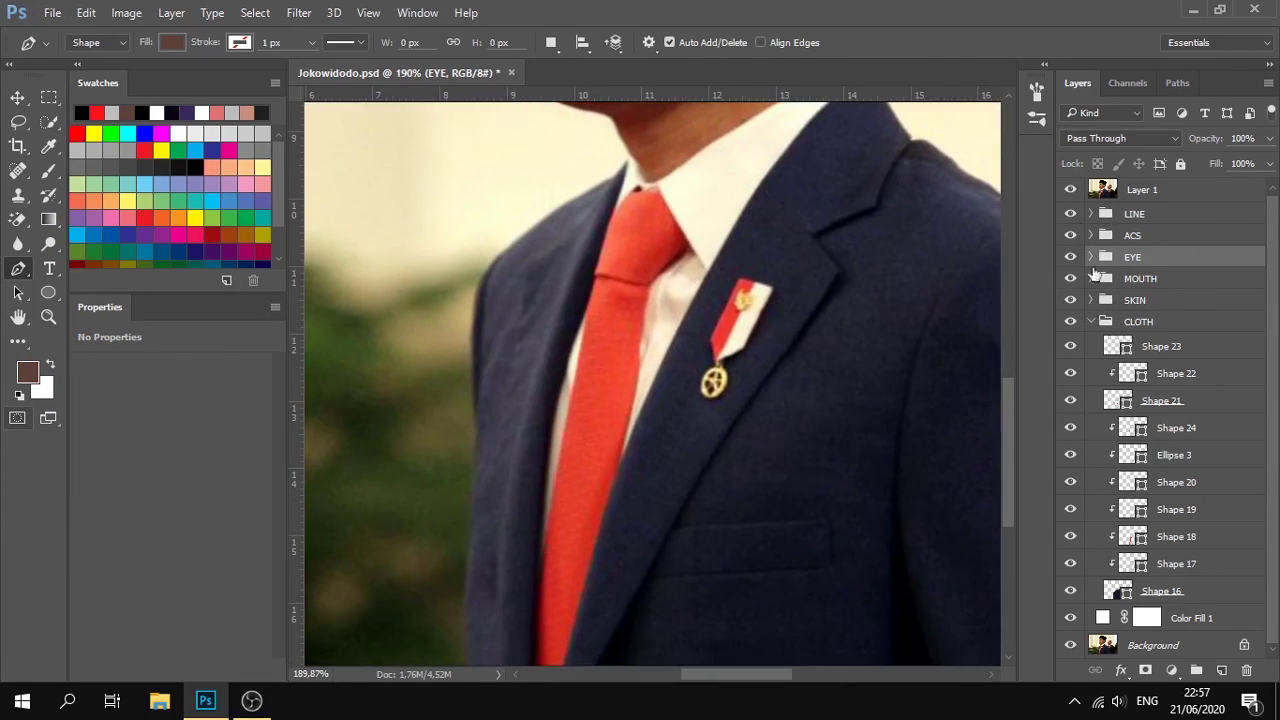
click(1070, 190)
Trace the upper edge, outer end and lower edge of the jacket pocket flap in Shape 19, starting at the lapel.
click(1204, 484)
click(1194, 532)
click(1198, 516)
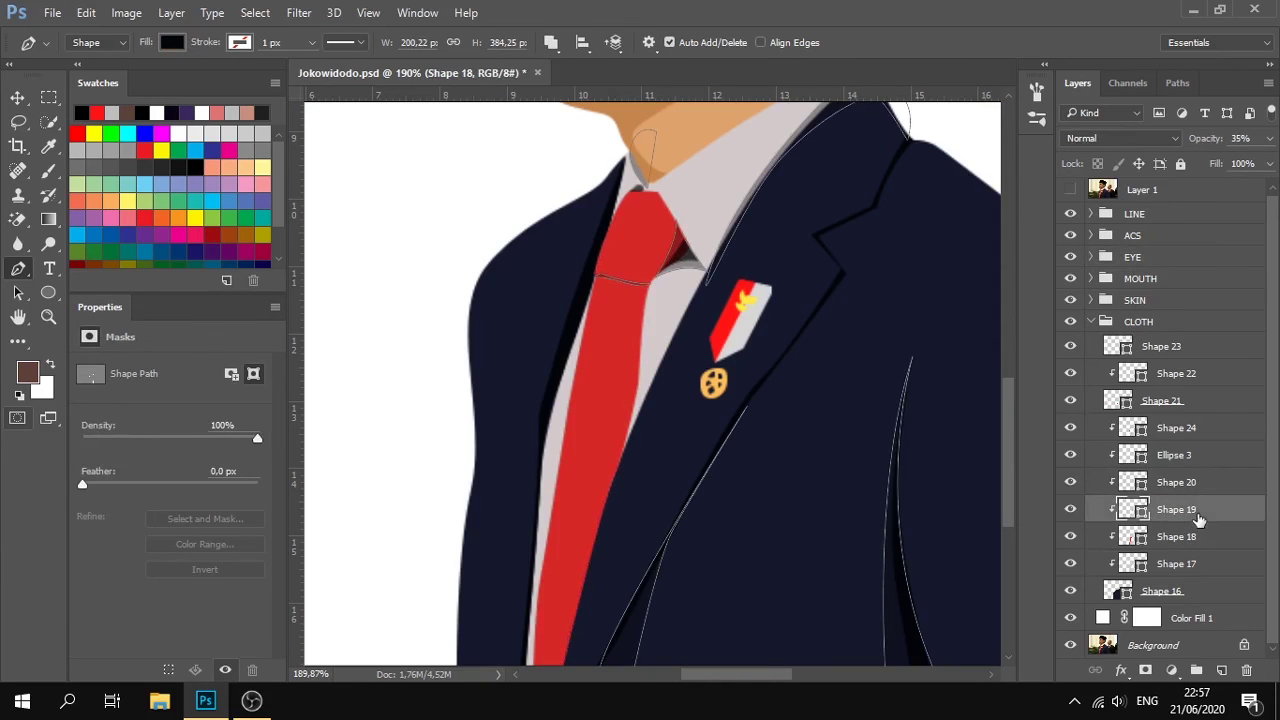
scroll(717, 590, down, 1)
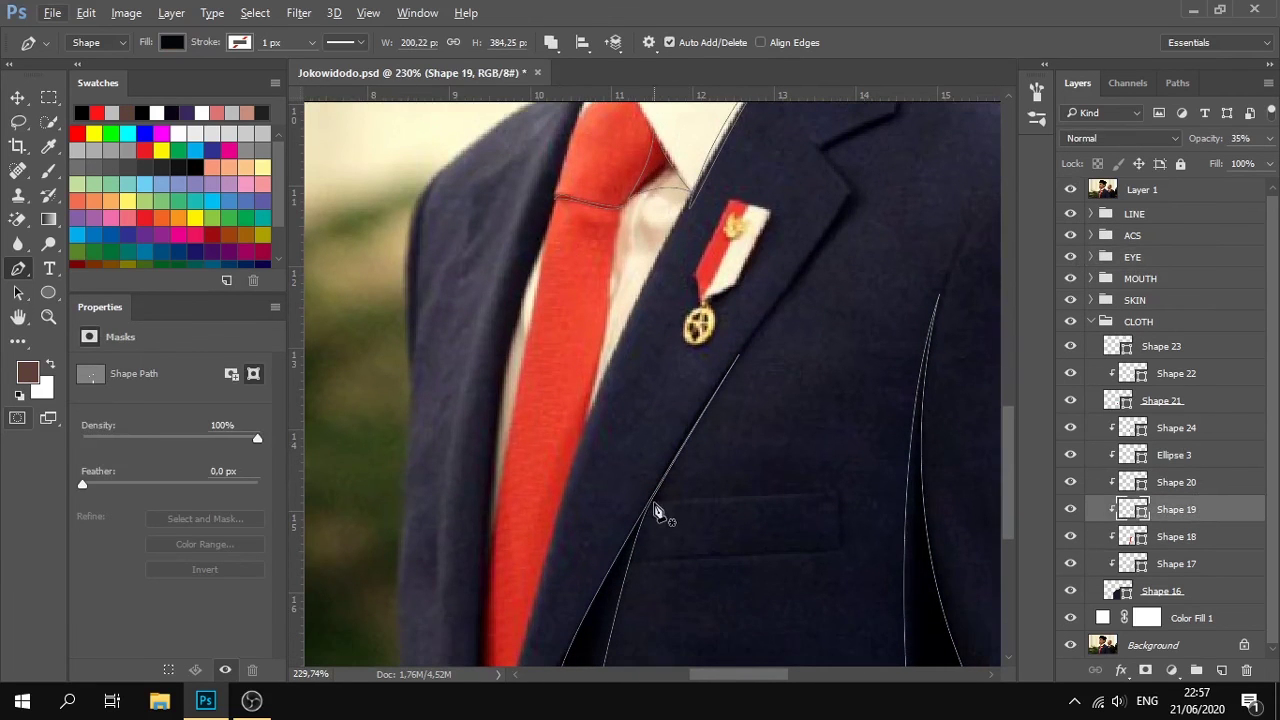
click(647, 505)
drag(827, 494, 897, 497)
click(829, 497)
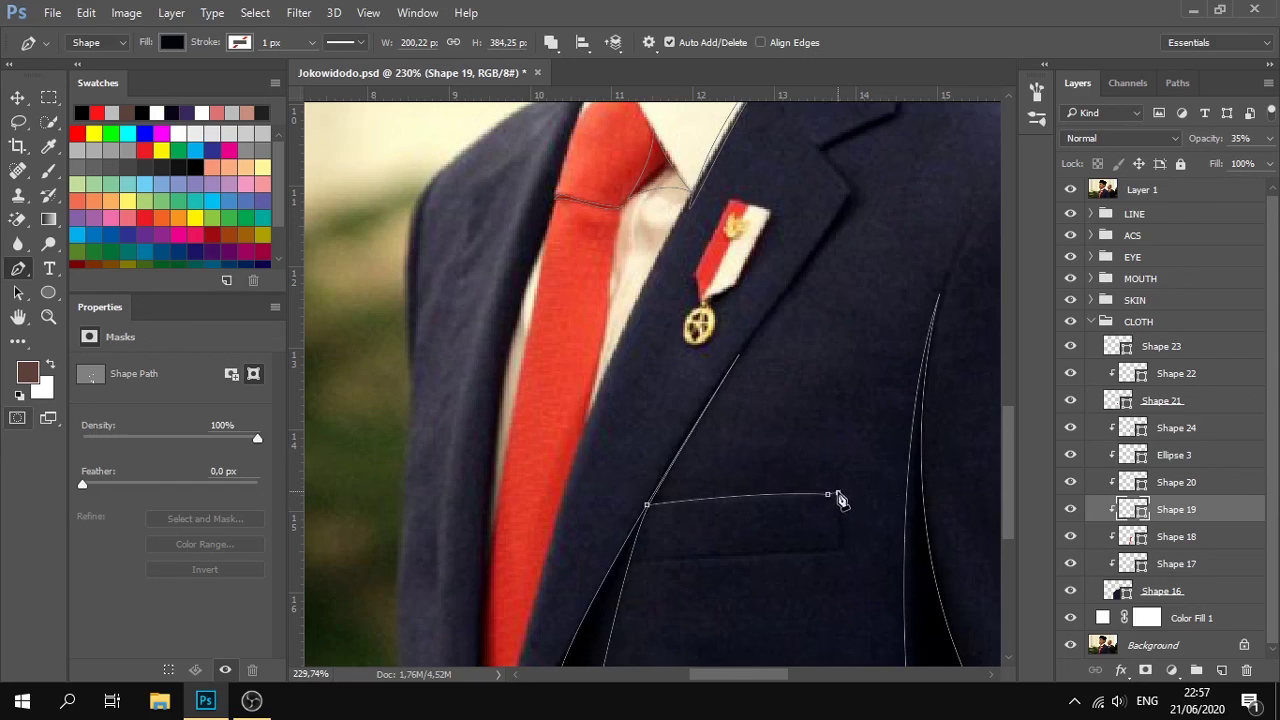
click(624, 562)
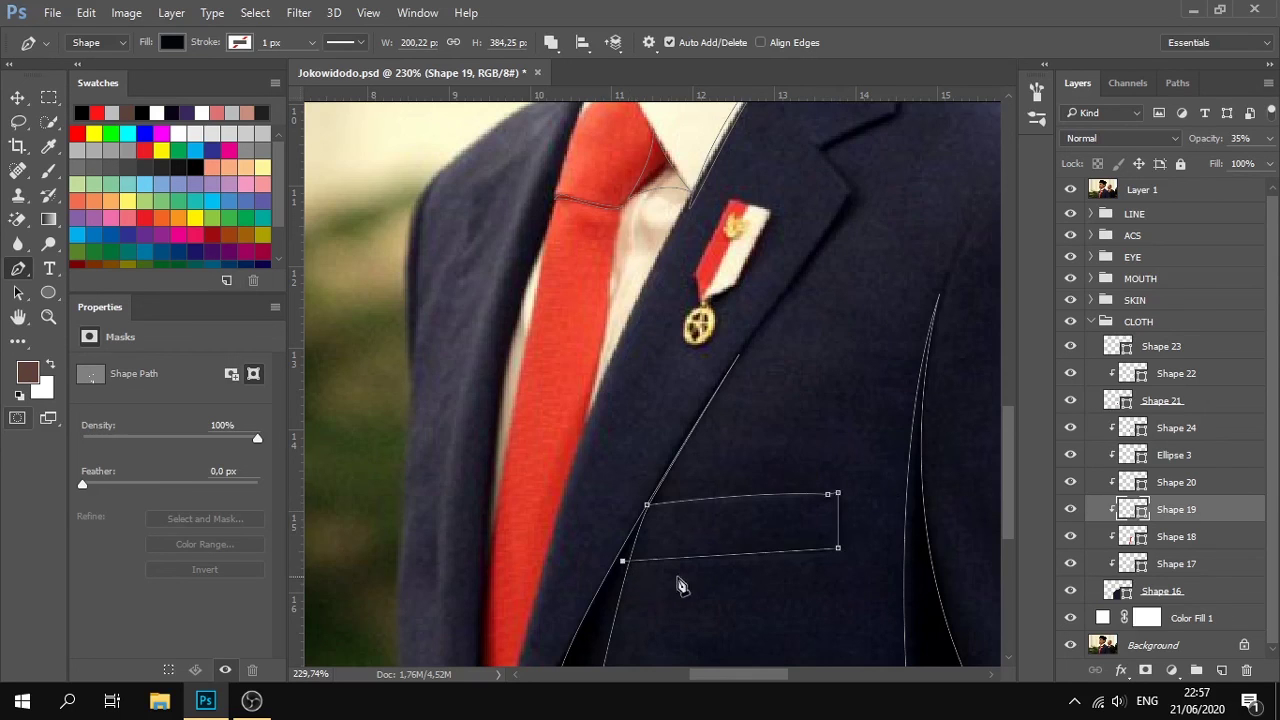
Run the pocket flap path back with a narrow offset and close it at the lapel as a thin outline.
scroll(750, 590, up, 2)
drag(911, 524, 956, 516)
key(ctrl+z)
click(911, 525)
click(915, 411)
drag(903, 424, 911, 419)
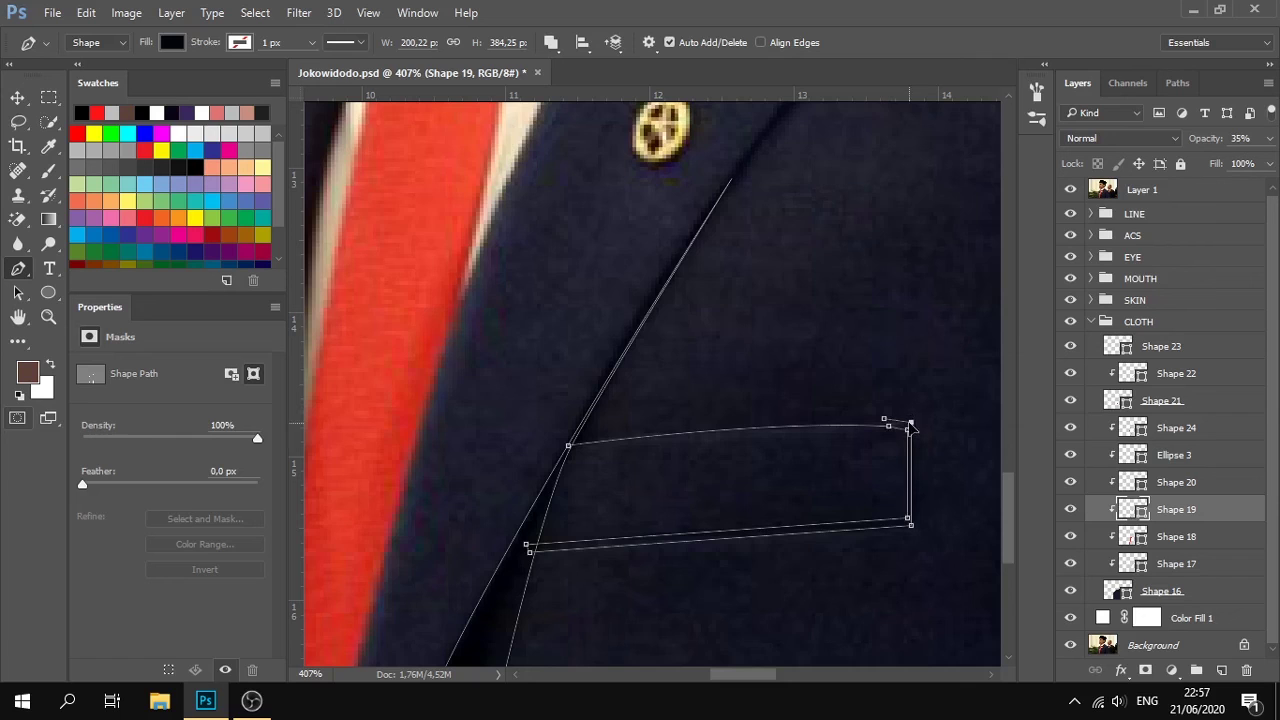
drag(567, 446, 622, 425)
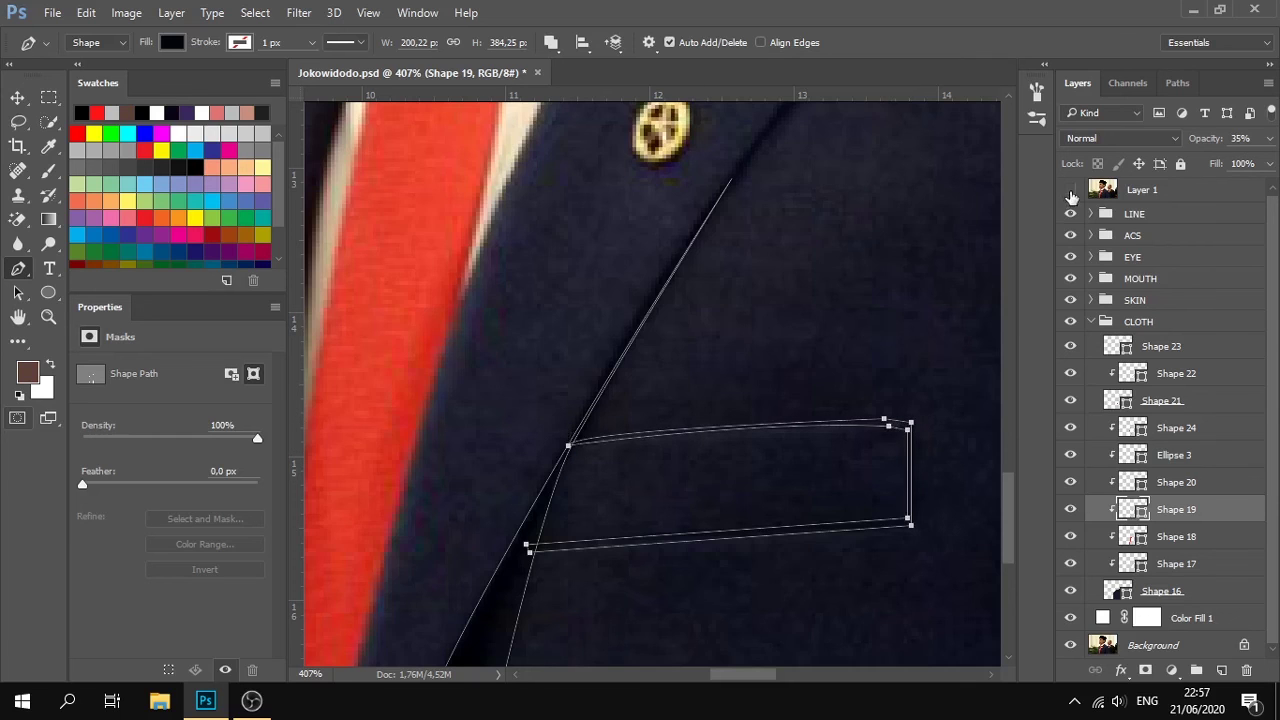
click(1070, 190)
scroll(823, 466, down, 6)
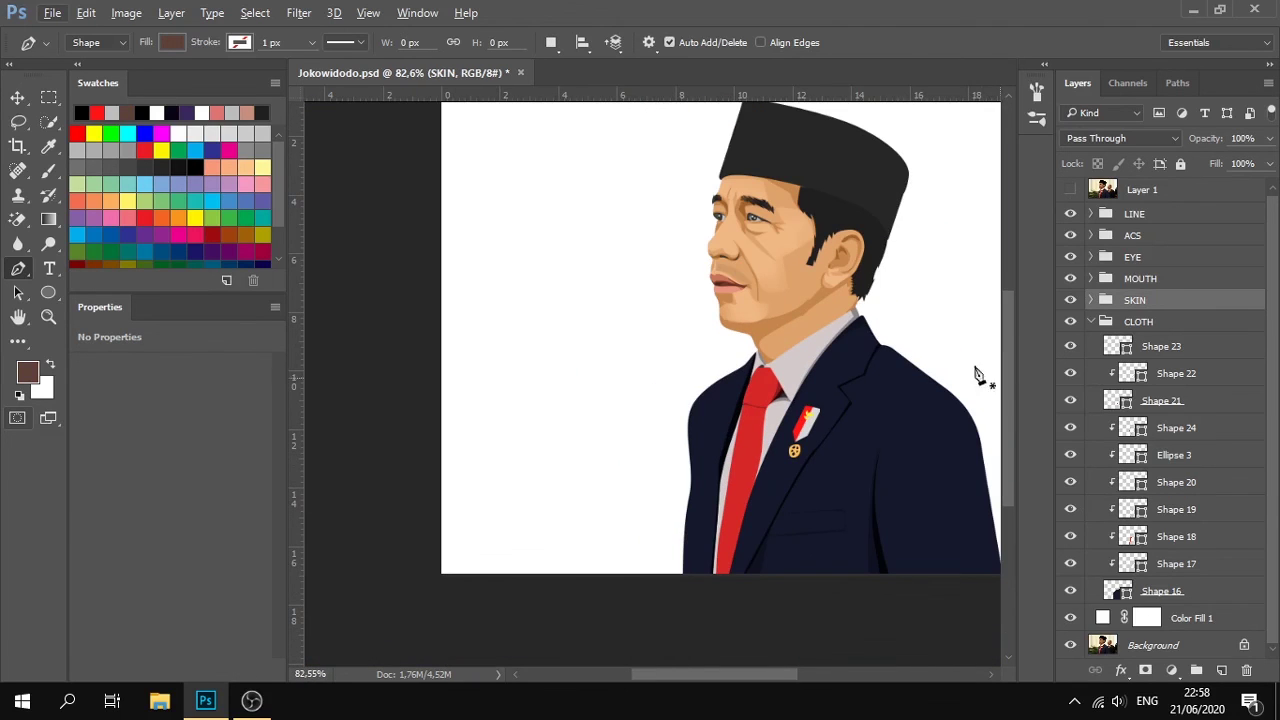
Check the finished suit against the reference photo, collapse the CLOTH group and expand the SKIN group.
click(1205, 280)
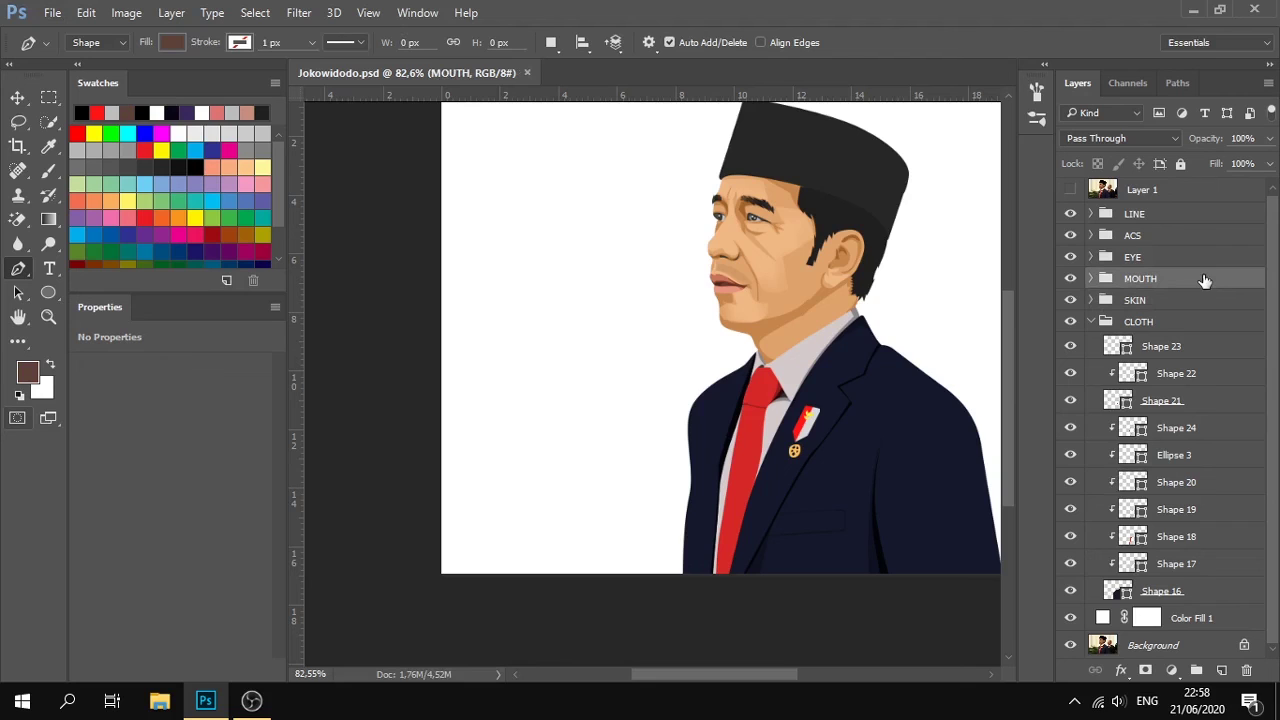
click(1072, 190)
click(1072, 190)
click(1091, 321)
click(1103, 306)
click(1091, 302)
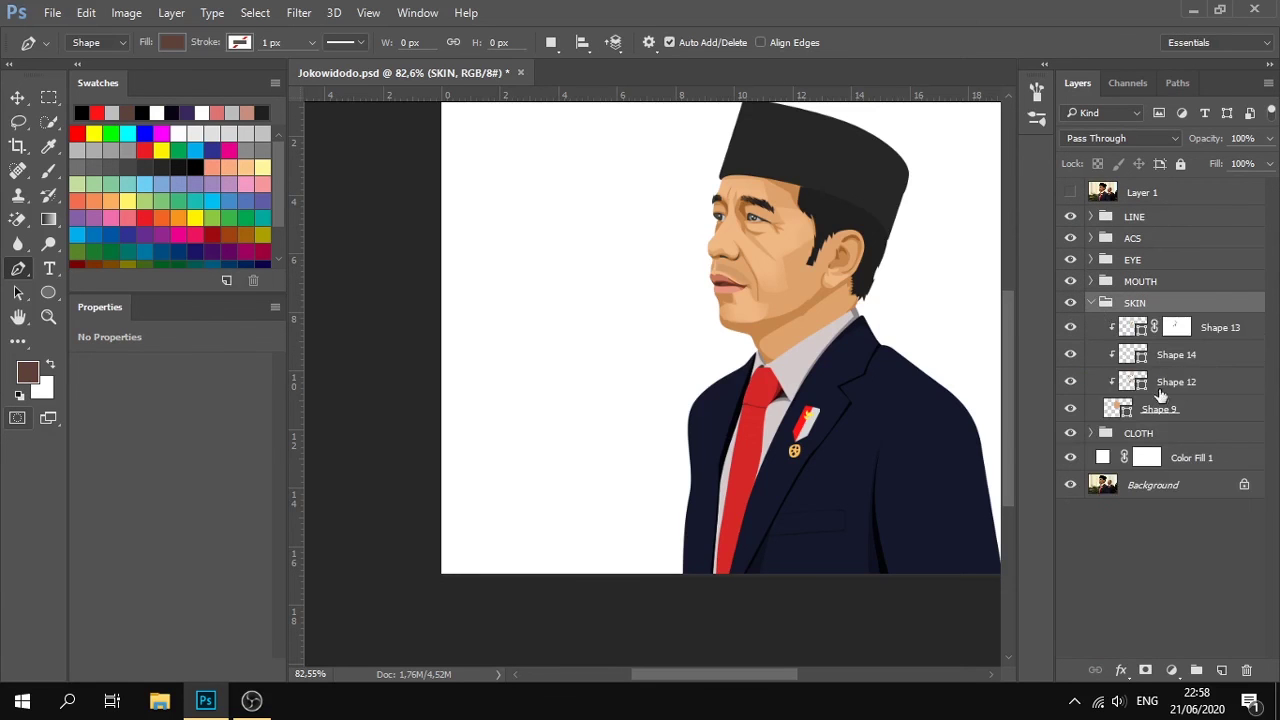
Compare the face and neck shading with the reference photo.
click(1072, 192)
click(1070, 192)
click(1070, 193)
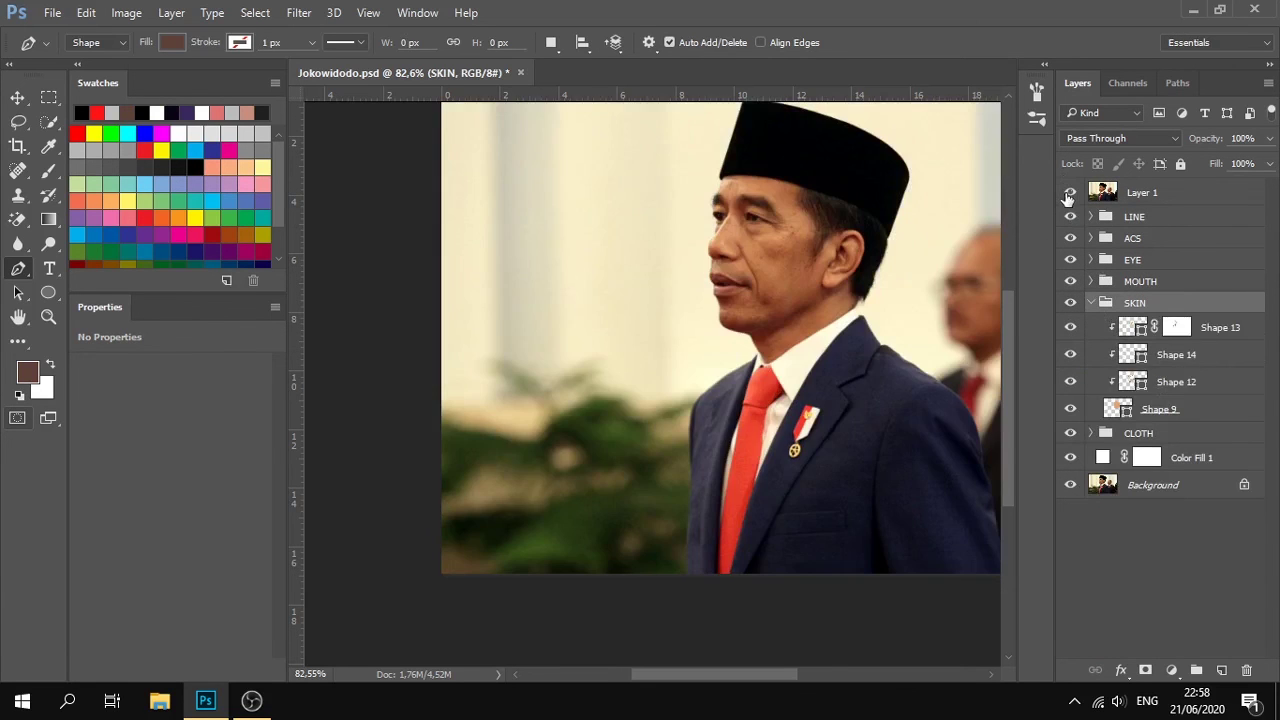
scroll(805, 348, up, 4)
click(1070, 193)
click(1070, 193)
click(1070, 195)
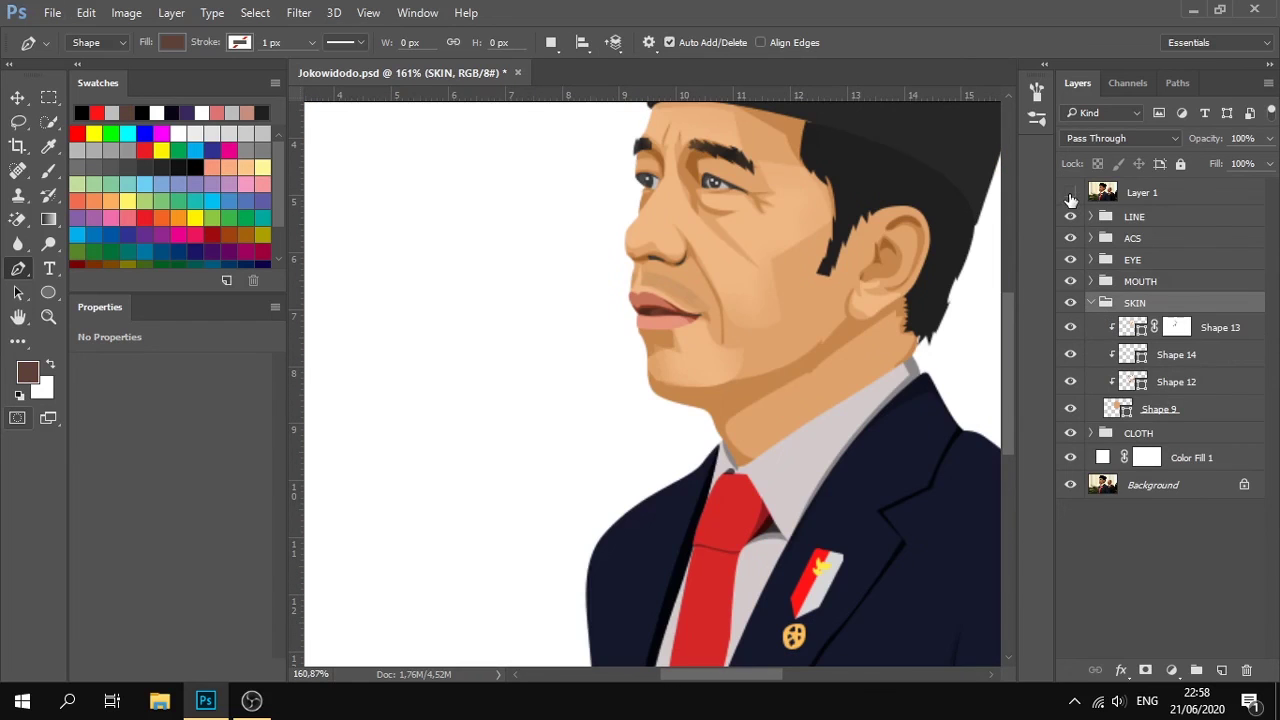
Examine which facial areas the skin layers Shape 13, Shape 14 and Shape 12 cover, ending on Shape 14.
click(1222, 260)
click(1220, 328)
scroll(737, 223, up, 2)
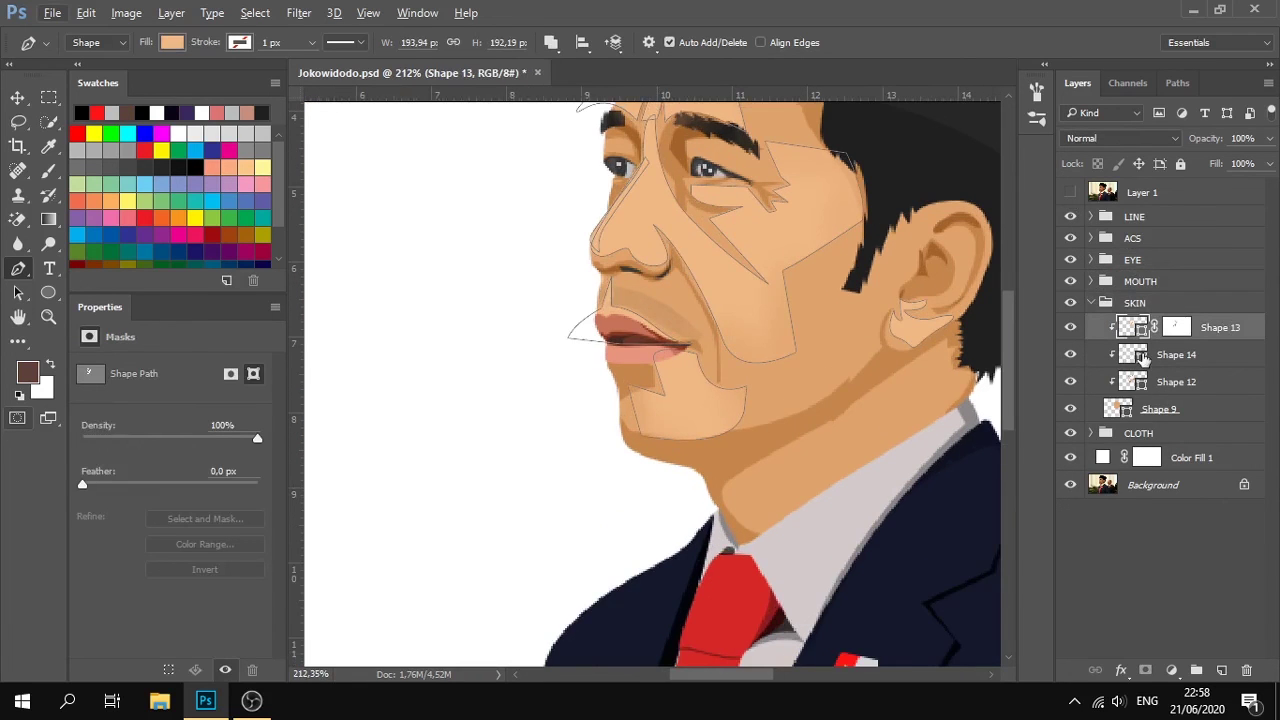
click(1143, 356)
click(1127, 381)
scroll(895, 438, down, 1)
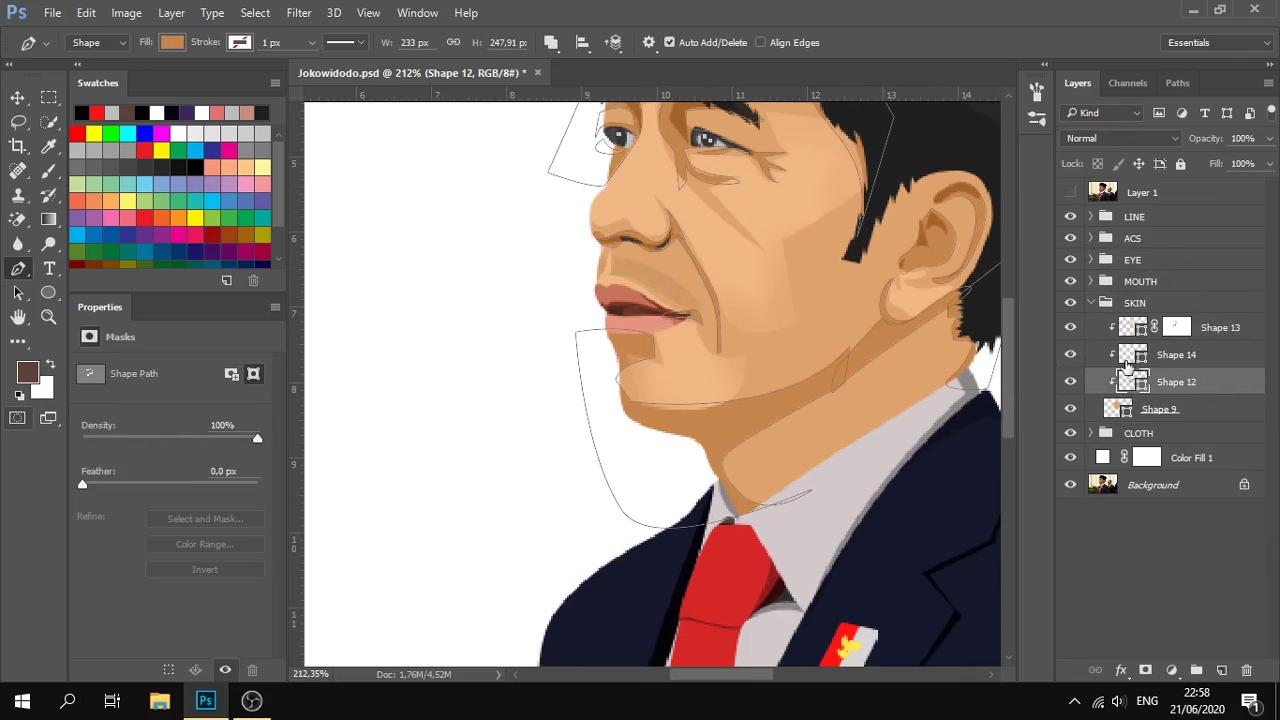
click(1127, 361)
scroll(859, 418, down, 2)
scroll(820, 394, up, 2)
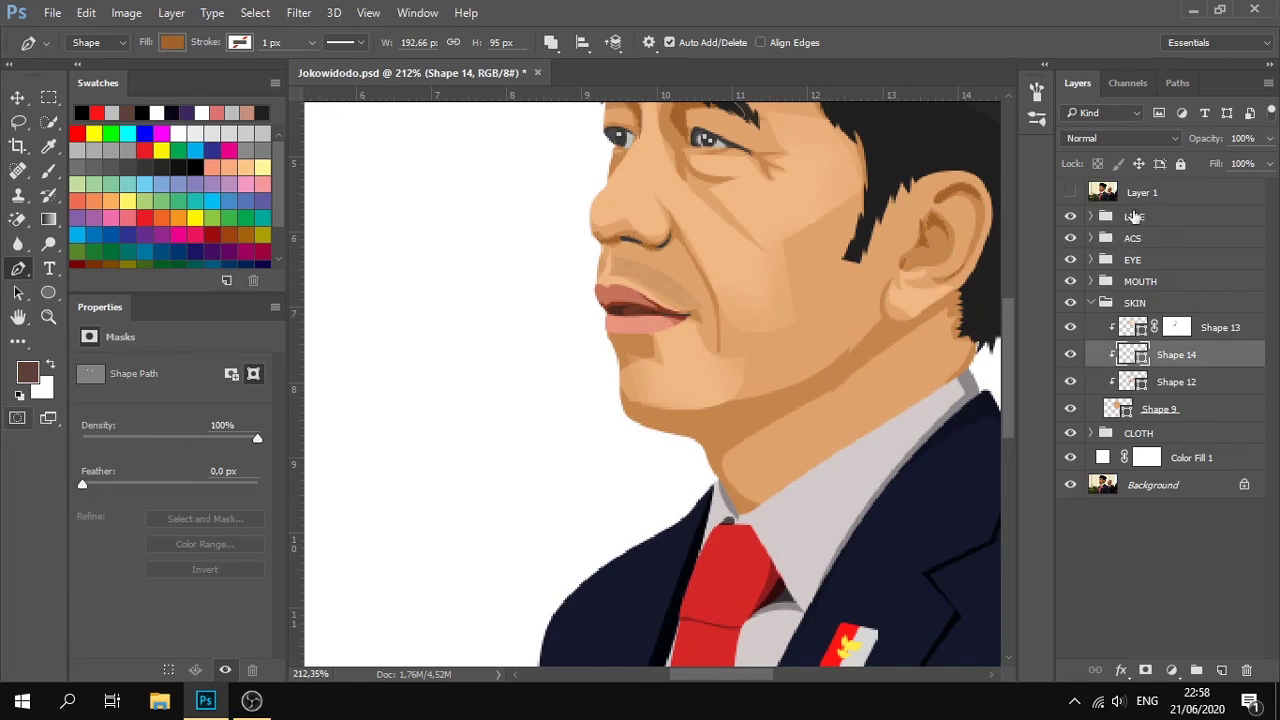
Trace the upper edge of a chin shadow in Shape 14, curving from the front of the chin back along the jaw.
click(1070, 192)
scroll(709, 484, up, 3)
click(1071, 192)
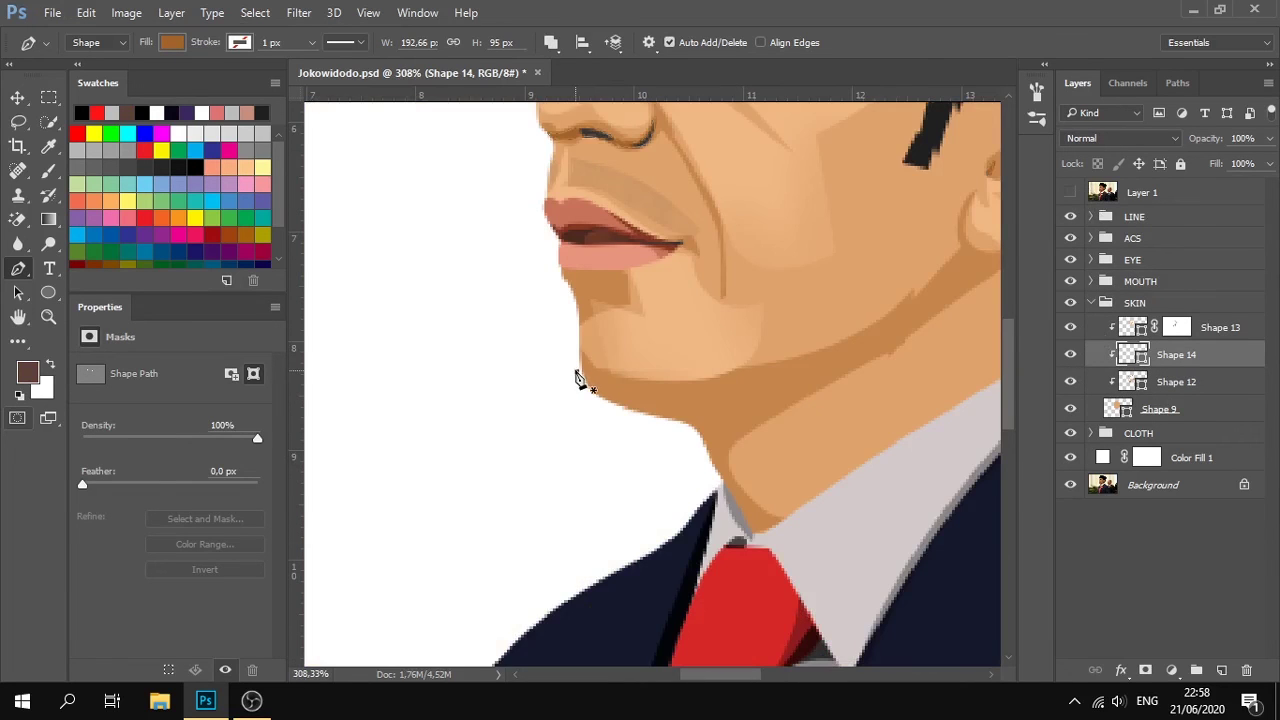
drag(668, 401, 679, 404)
click(1070, 192)
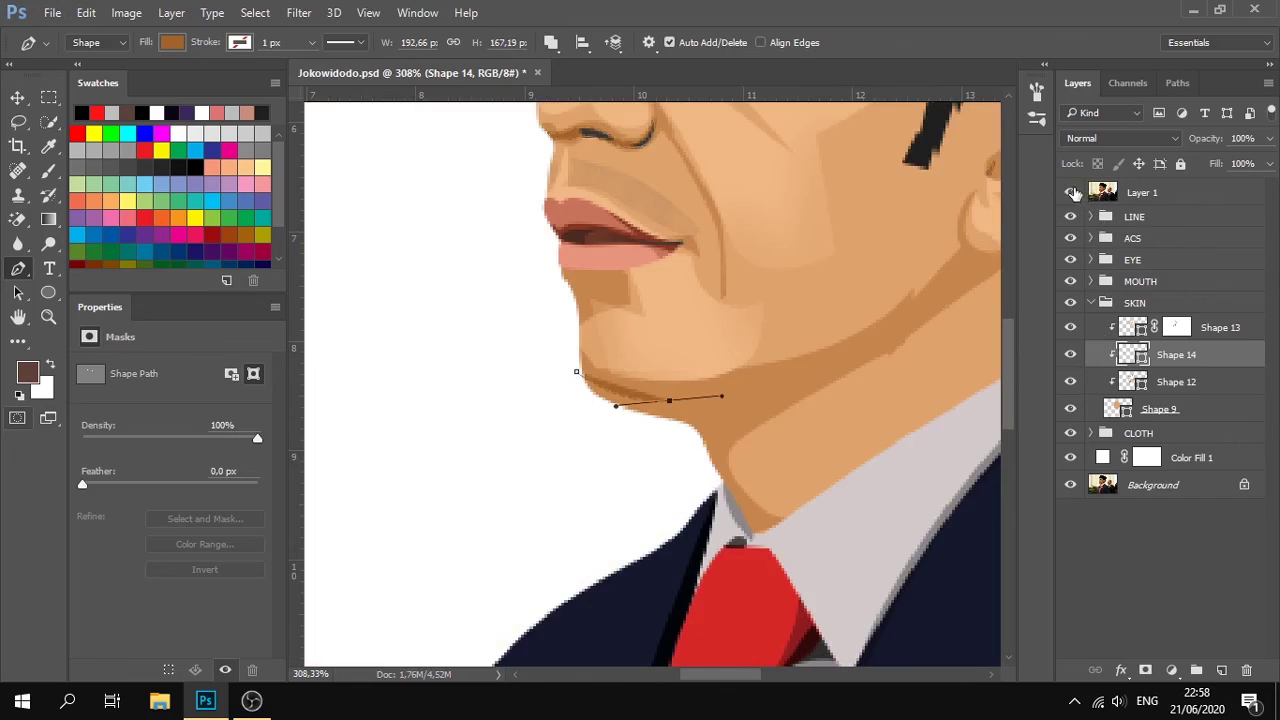
alt+click(668, 401)
drag(779, 398, 839, 366)
drag(670, 400, 634, 431)
click(780, 398)
click(838, 366)
Close the chin shadow in Shape 14 along the jaw's underside and around the outside of the chin.
alt+click(709, 427)
drag(704, 459, 711, 479)
click(593, 424)
click(576, 372)
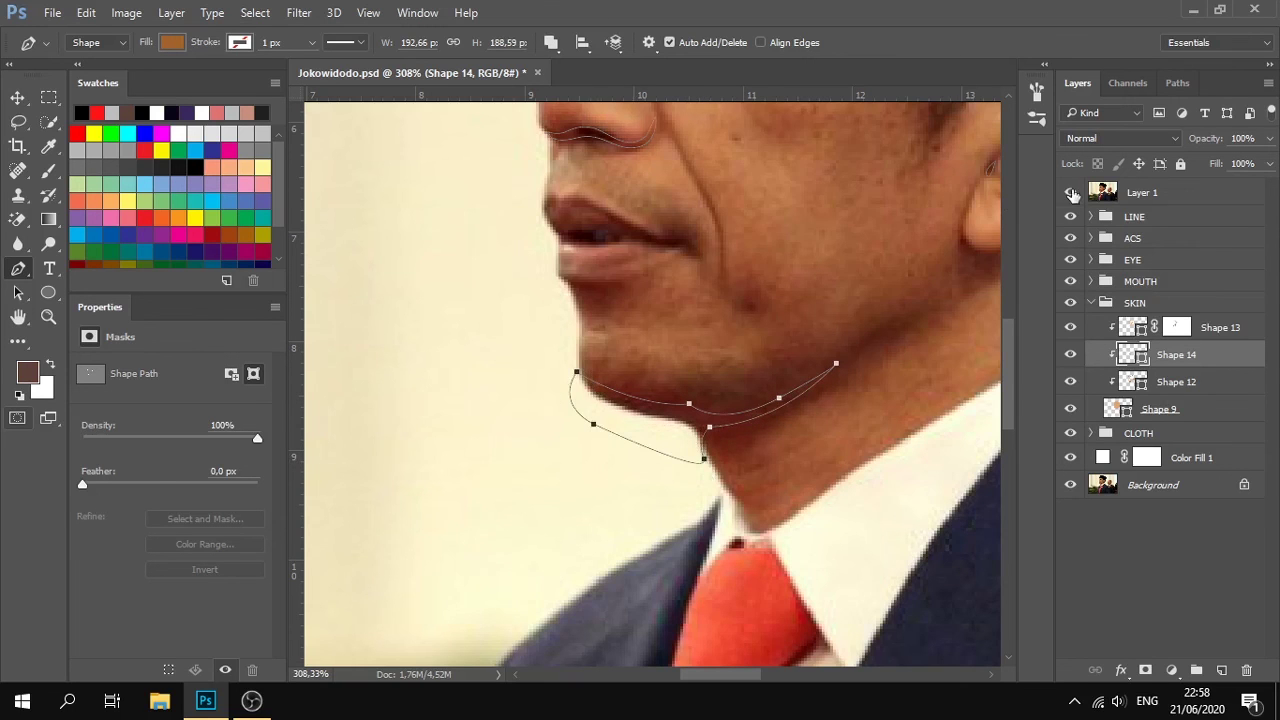
click(1070, 192)
Review the chin shadow within the whole portrait and select the facial highlight layer, Shape 13.
click(1210, 260)
scroll(815, 420, down, 2)
scroll(815, 420, down, 5)
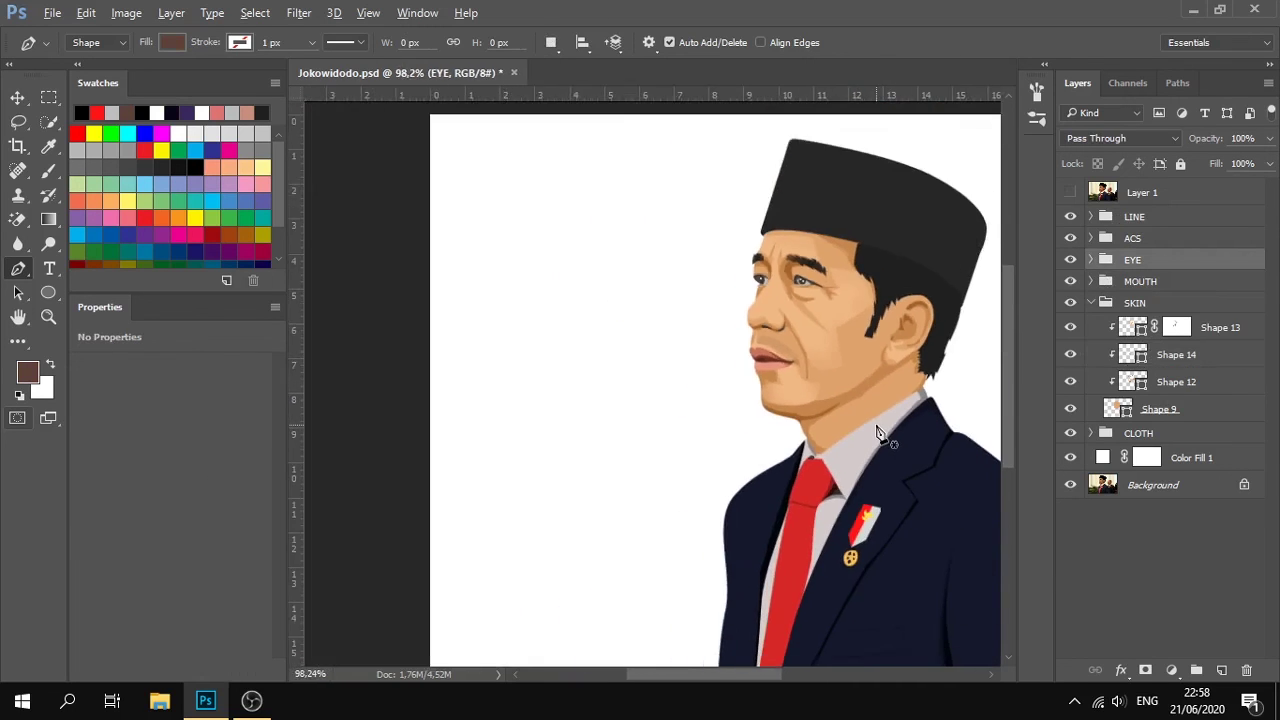
scroll(920, 395, up, 4)
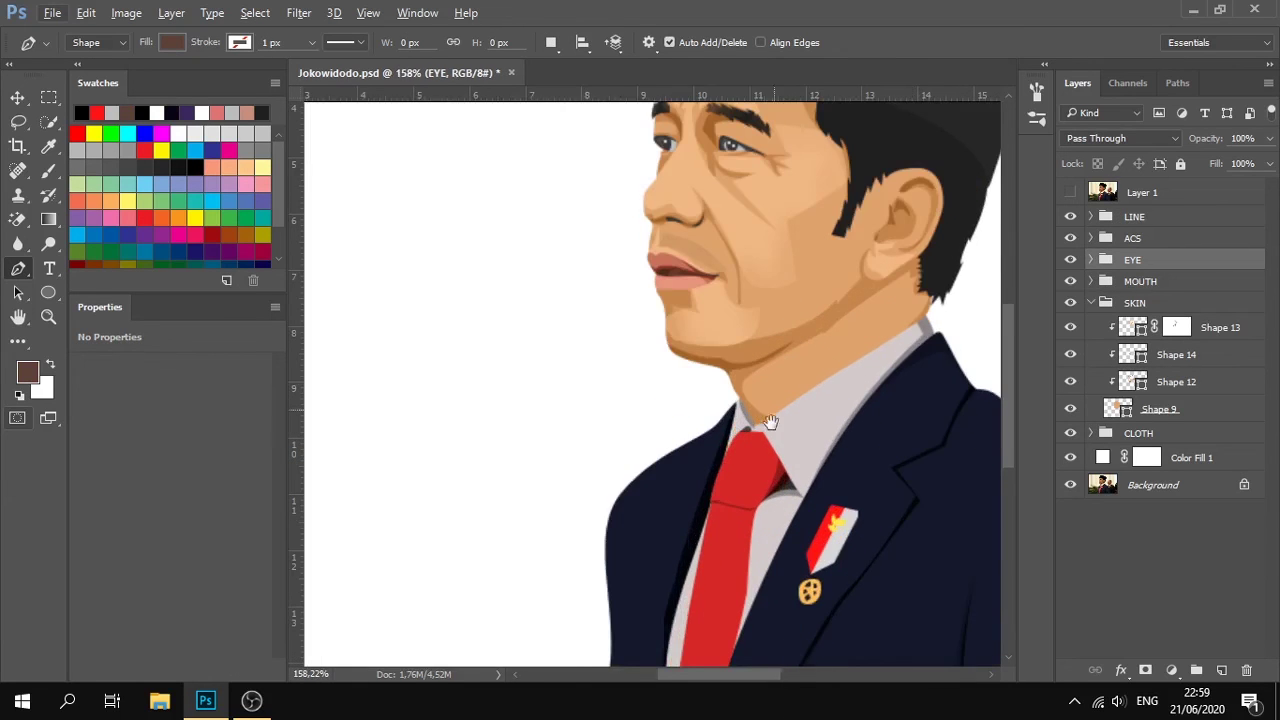
click(1215, 327)
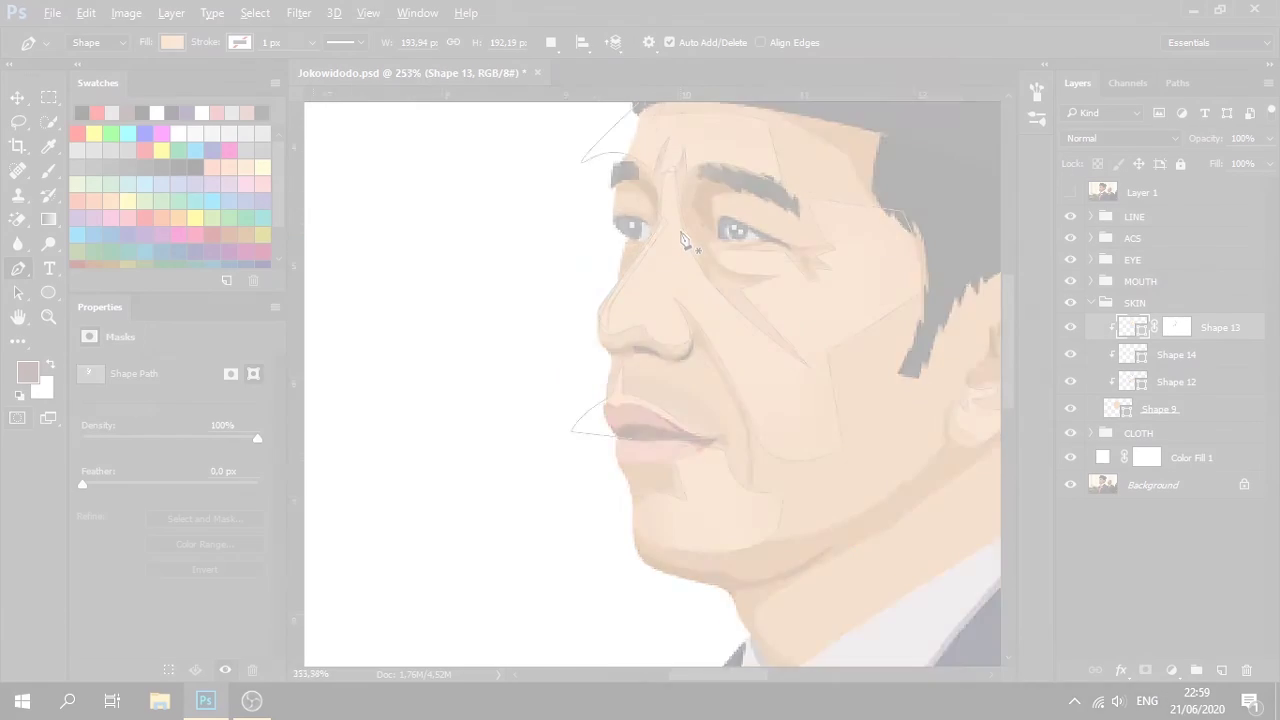